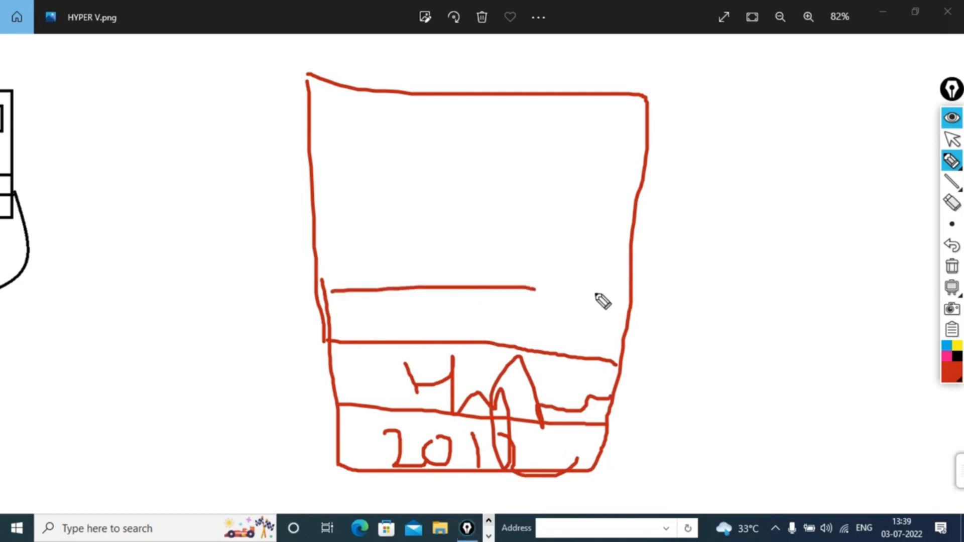
Draw a dividing line and P-shaped PC sketches in the upper box of the diagram.
{"action": "left_click", "coordinate": [435, 316]}
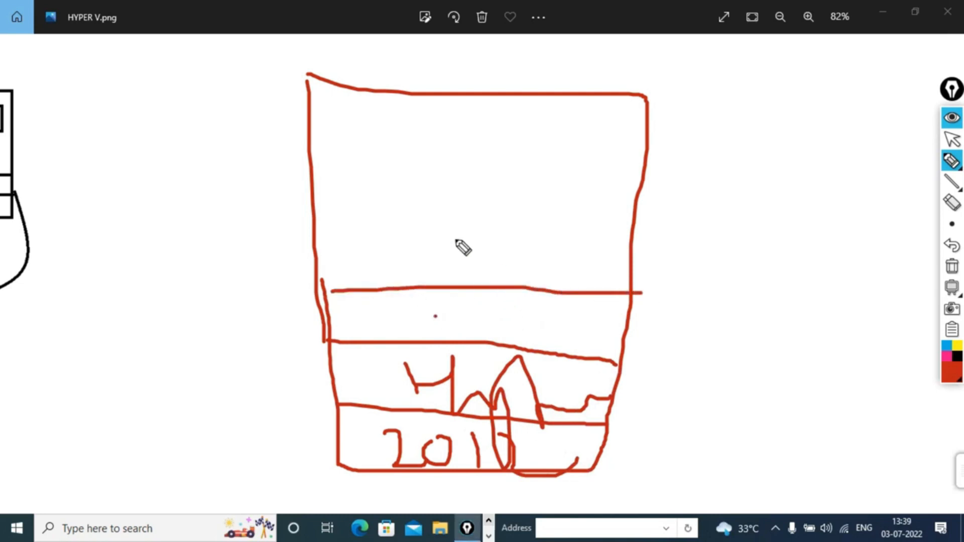
{"action": "mouse_move", "coordinate": [356, 202]}
{"action": "left_mouse_down"}
{"action": "mouse_move", "coordinate": [379, 254]}
{"action": "mouse_move", "coordinate": [413, 249]}
{"action": "mouse_move", "coordinate": [395, 256]}
{"action": "left_mouse_up"}
{"action": "mouse_move", "coordinate": [511, 198]}
{"action": "left_mouse_down"}
{"action": "mouse_move", "coordinate": [547, 236]}
{"action": "mouse_move", "coordinate": [524, 240]}
{"action": "left_mouse_up"}
{"action": "mouse_move", "coordinate": [601, 108]}
{"action": "left_mouse_down"}
{"action": "mouse_move", "coordinate": [652, 164]}
{"action": "mouse_move", "coordinate": [594, 160]}
{"action": "left_mouse_up"}
{"action": "left_click", "coordinate": [476, 127]}
{"action": "left_click_drag", "start_coordinate": [476, 127], "coordinate": [497, 185]}
Add an h shape, crossbar strokes and an outline box to the sketched PCs.
{"action": "mouse_move", "coordinate": [488, 166]}
{"action": "left_mouse_down"}
{"action": "mouse_move", "coordinate": [527, 161]}
{"action": "mouse_move", "coordinate": [443, 162]}
{"action": "left_mouse_up"}
{"action": "mouse_move", "coordinate": [406, 98]}
{"action": "left_mouse_down"}
{"action": "mouse_move", "coordinate": [432, 179]}
{"action": "mouse_move", "coordinate": [457, 161]}
{"action": "left_mouse_up"}
{"action": "mouse_move", "coordinate": [373, 127]}
{"action": "left_mouse_down"}
{"action": "mouse_move", "coordinate": [370, 176]}
{"action": "mouse_move", "coordinate": [377, 157]}
{"action": "mouse_move", "coordinate": [350, 163]}
{"action": "left_mouse_up"}
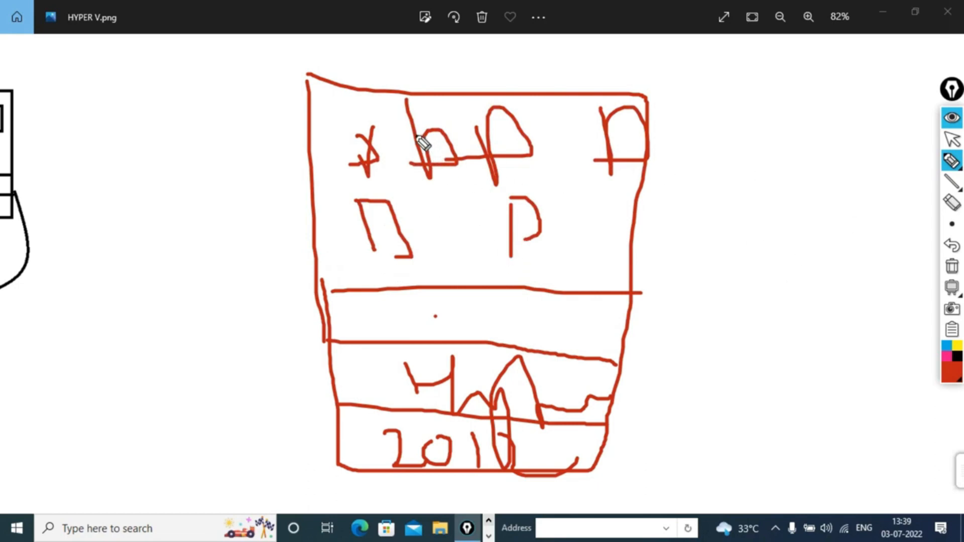
{"action": "mouse_move", "coordinate": [421, 145]}
{"action": "left_mouse_down"}
{"action": "mouse_move", "coordinate": [437, 113]}
{"action": "mouse_move", "coordinate": [464, 203]}
{"action": "mouse_move", "coordinate": [430, 209]}
{"action": "left_mouse_up"}
{"action": "mouse_move", "coordinate": [507, 159]}
{"action": "left_mouse_down"}
{"action": "mouse_move", "coordinate": [559, 157]}
{"action": "mouse_move", "coordinate": [490, 187]}
{"action": "left_mouse_up"}
Draw lines from the PCs down to the lower layer and a rightward arrow.
{"action": "left_click_drag", "start_coordinate": [420, 193], "coordinate": [386, 339]}
{"action": "left_click_drag", "start_coordinate": [508, 183], "coordinate": [603, 328]}
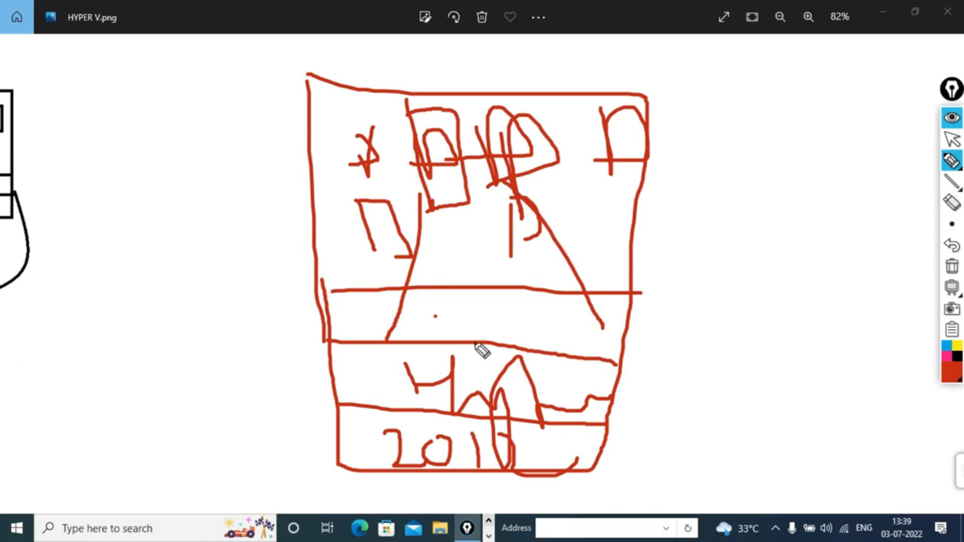
{"action": "mouse_move", "coordinate": [616, 318]}
{"action": "left_mouse_down"}
{"action": "mouse_move", "coordinate": [687, 302]}
{"action": "mouse_move", "coordinate": [683, 314]}
{"action": "left_mouse_up"}
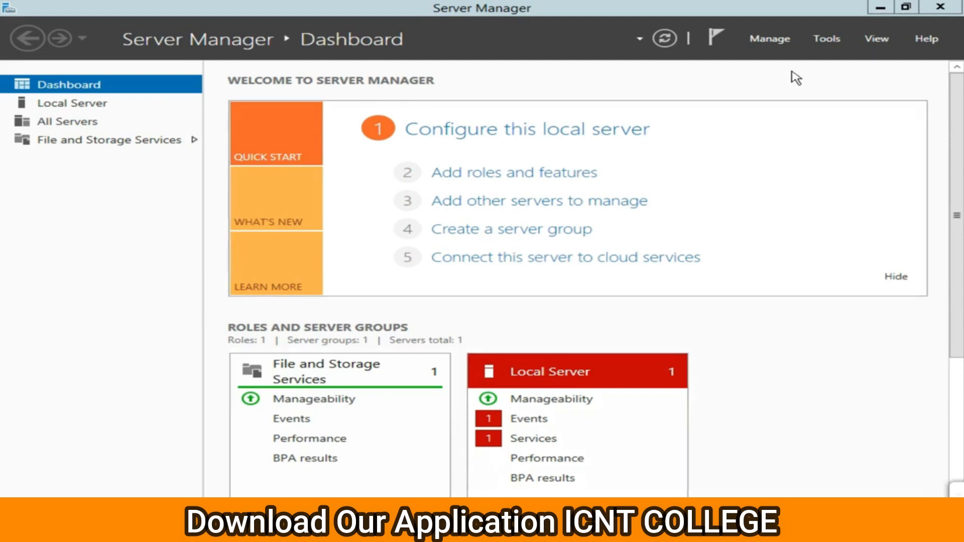
Launch Add Roles and Features from Manage, passing Before You Begin and default Installation Type.
{"action": "left_click", "coordinate": [770, 40]}
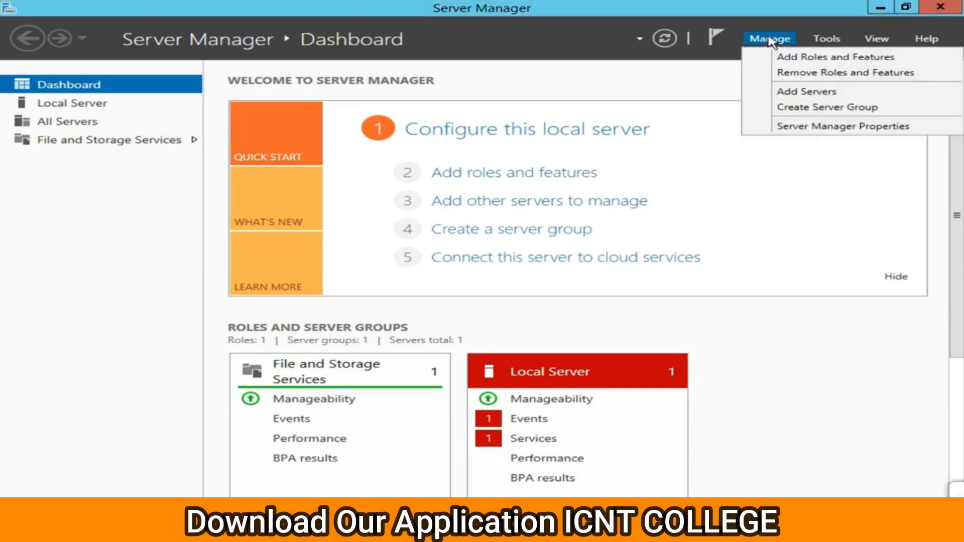
{"action": "left_click", "coordinate": [801, 62]}
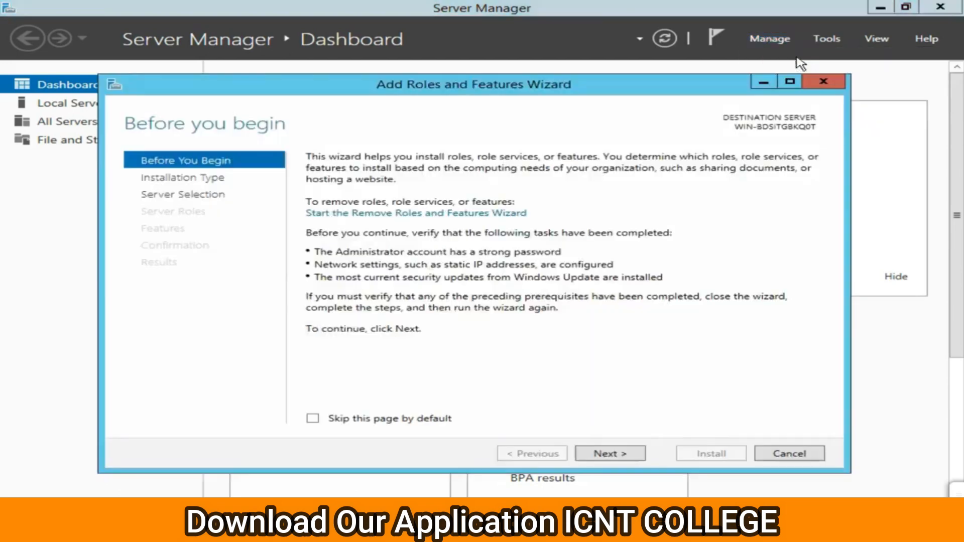
{"action": "left_click", "coordinate": [608, 454]}
{"action": "left_click", "coordinate": [609, 454]}
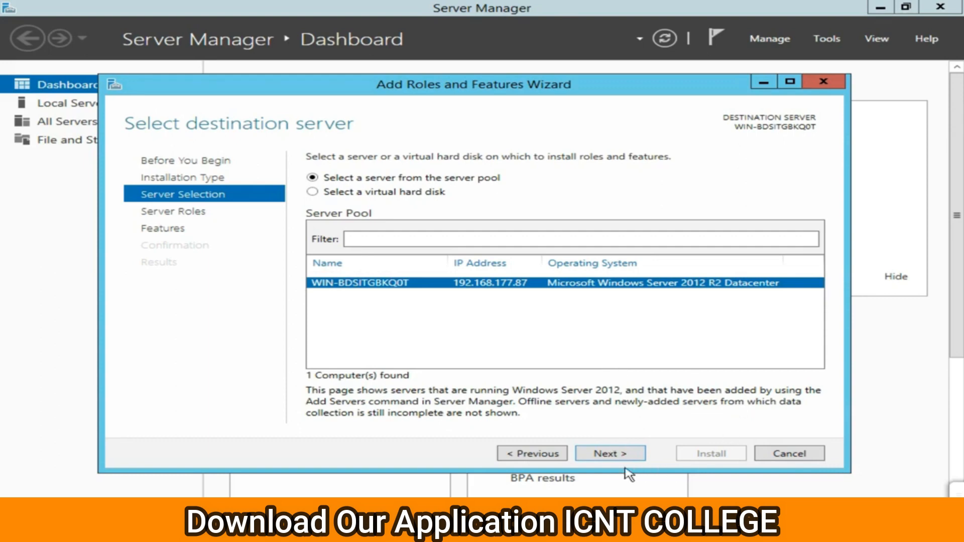
Keep this server as destination and tick the Hyper-V role with its required management tools.
{"action": "left_click", "coordinate": [613, 458]}
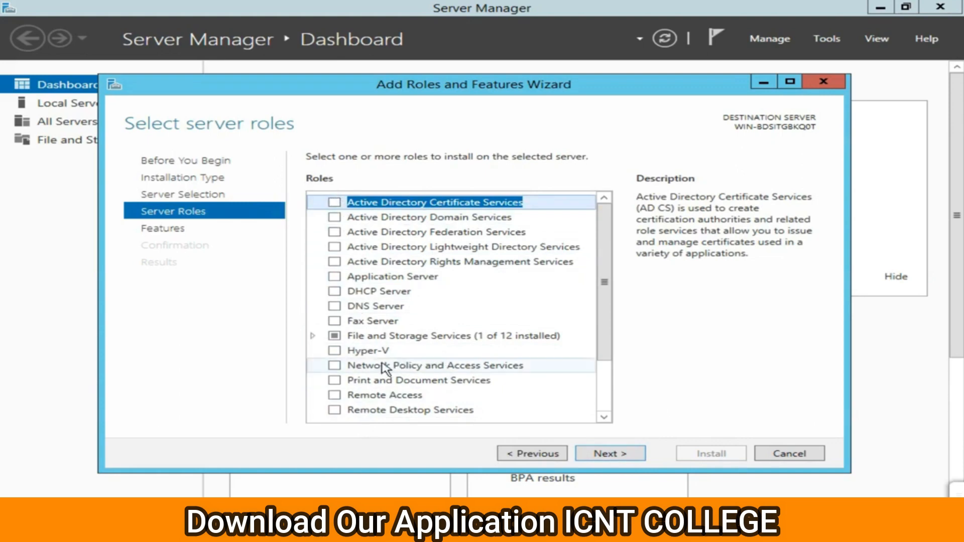
{"action": "left_click", "coordinate": [334, 351]}
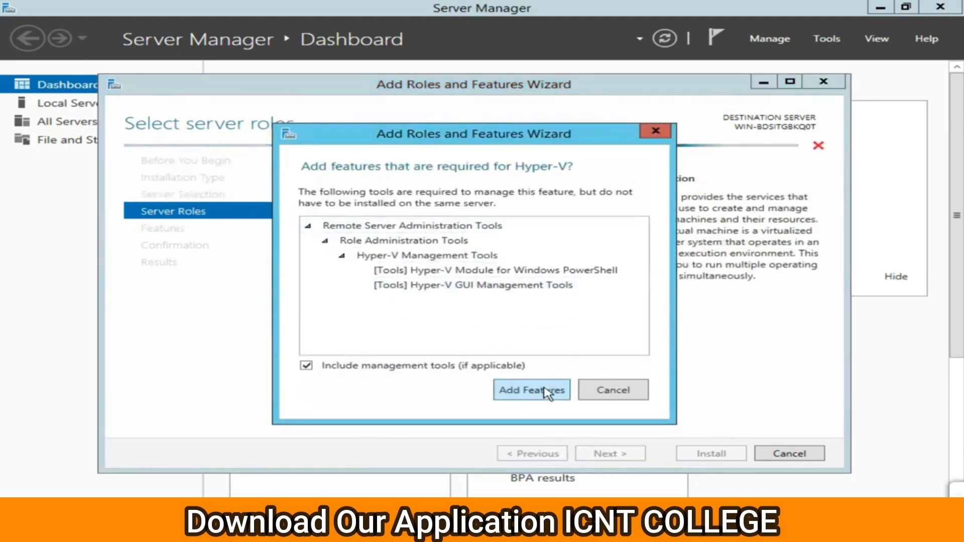
{"action": "left_click", "coordinate": [526, 391]}
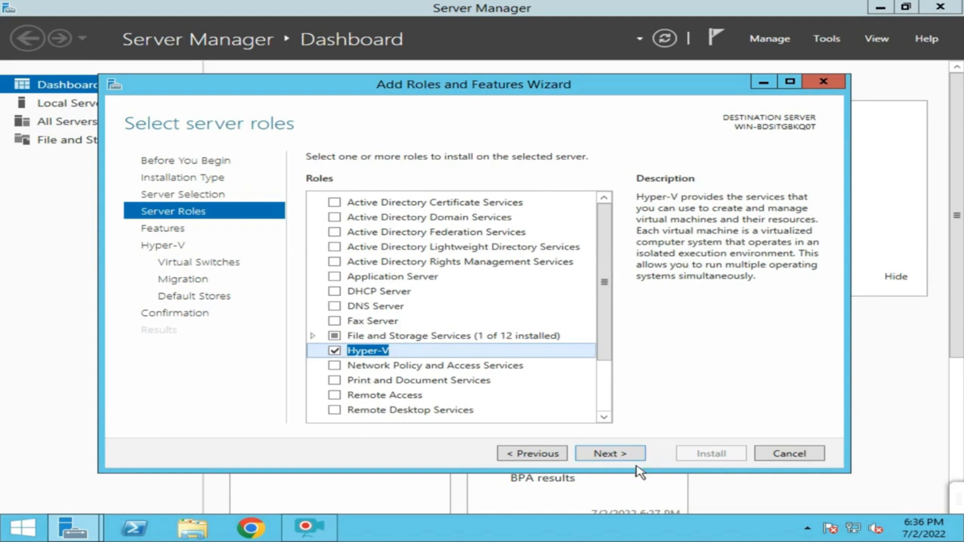
Continue past Server Roles, Features (no extras) and the Hyper-V overview pages.
{"action": "left_click", "coordinate": [606, 454]}
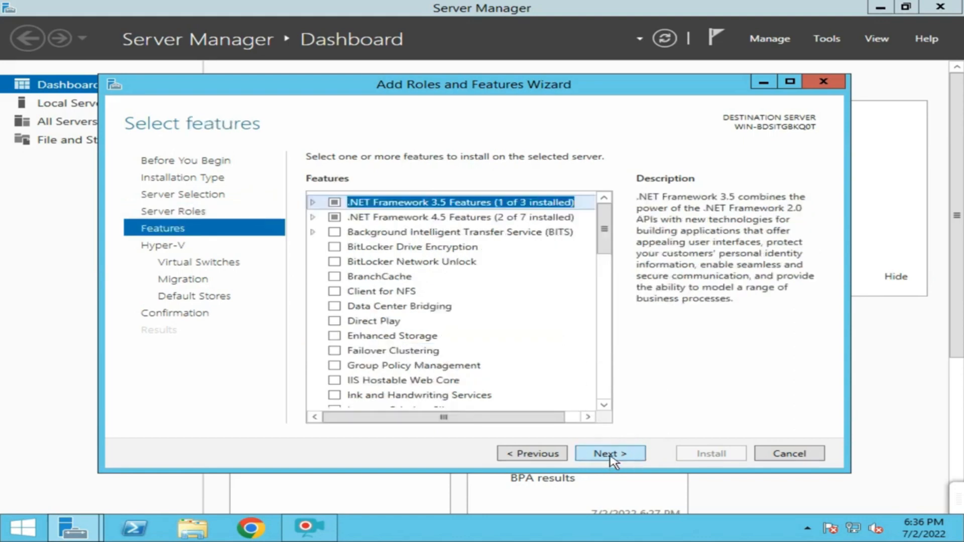
{"action": "left_click", "coordinate": [609, 454]}
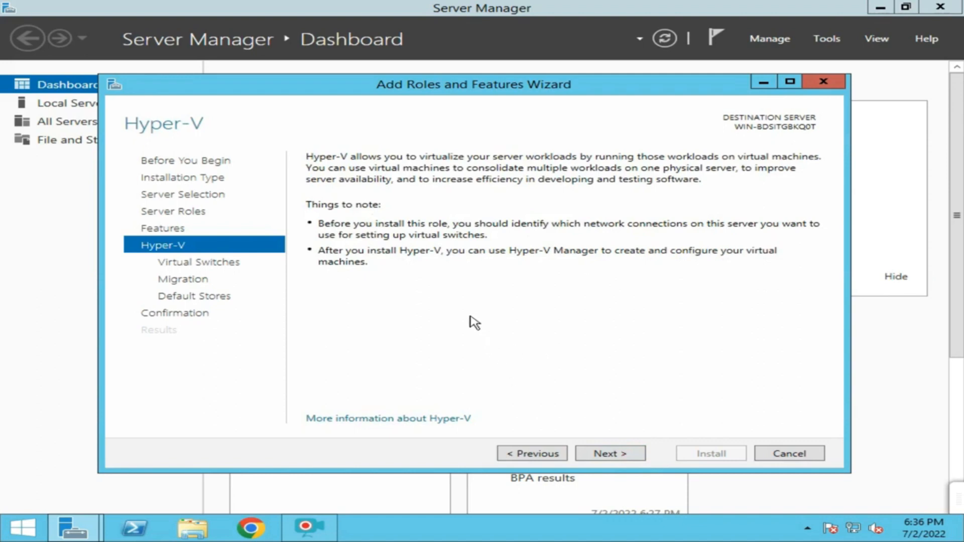
{"action": "left_click", "coordinate": [604, 454]}
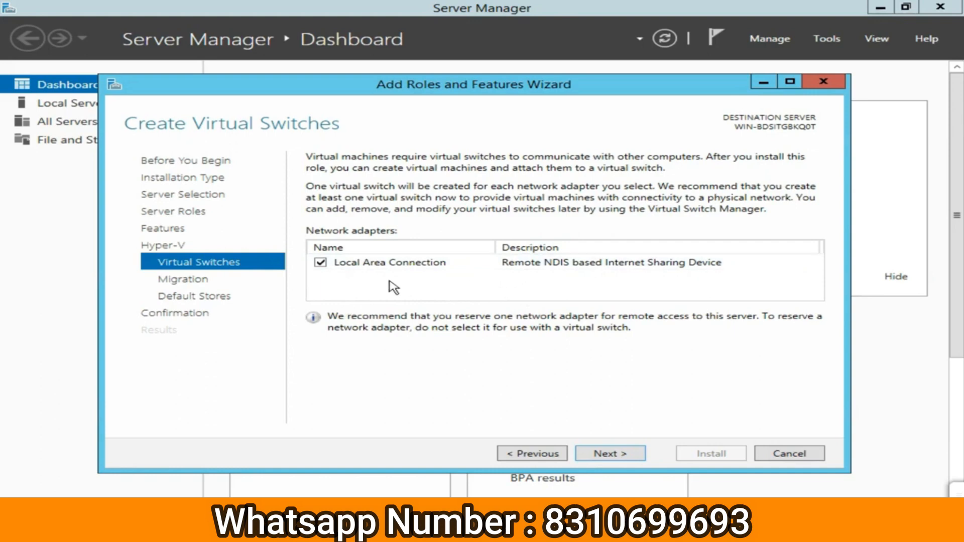
Keep the Local Area Connection switch, leave live migration off, and select the default virtual hard disk path.
{"action": "left_click", "coordinate": [603, 455]}
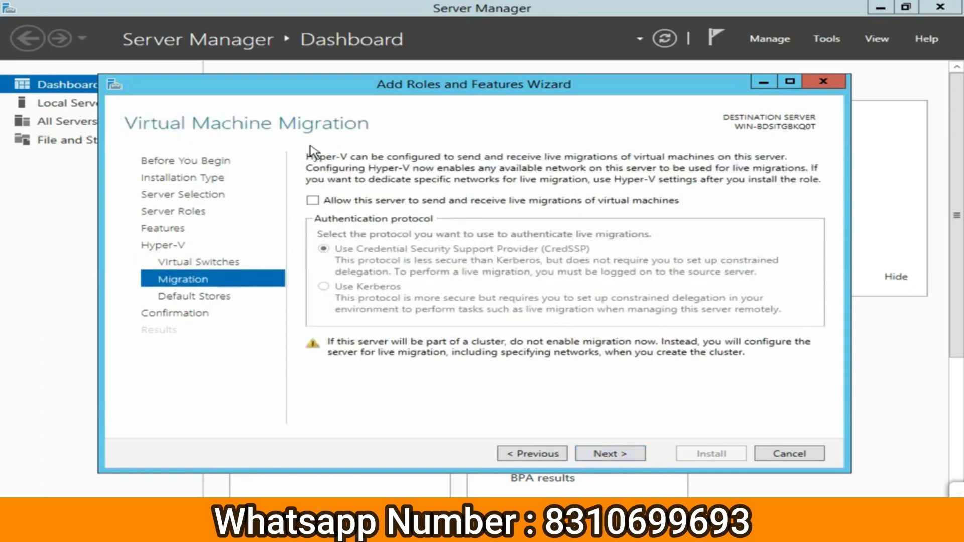
{"action": "left_click", "coordinate": [597, 458]}
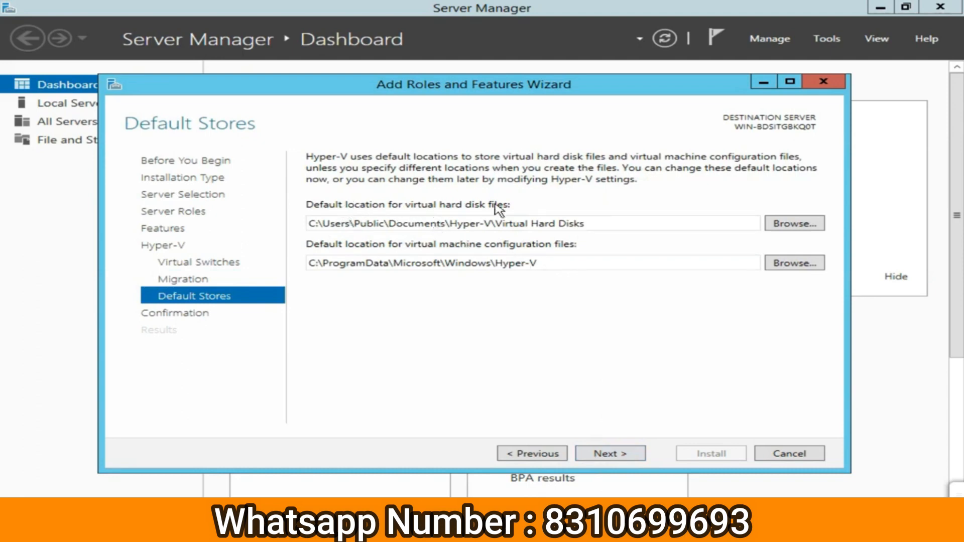
{"action": "triple_click", "coordinate": [610, 223]}
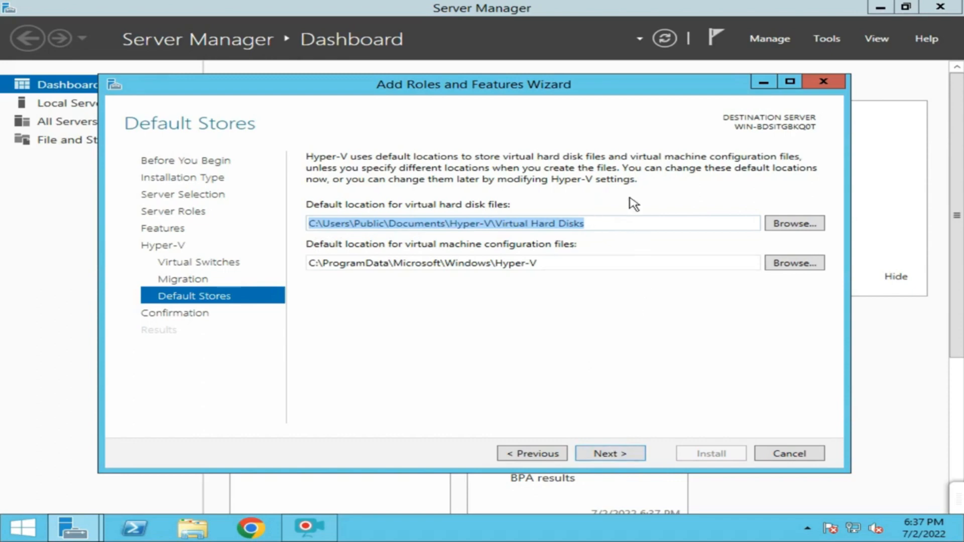
Accept the default storage locations and install Hyper-V from the Confirmation page.
{"action": "left_click", "coordinate": [613, 454]}
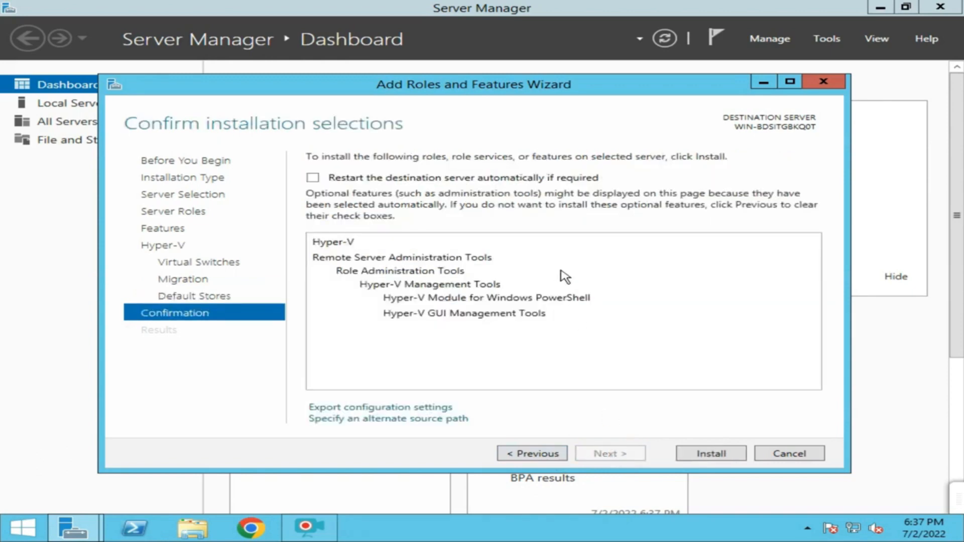
{"action": "left_click", "coordinate": [712, 454]}
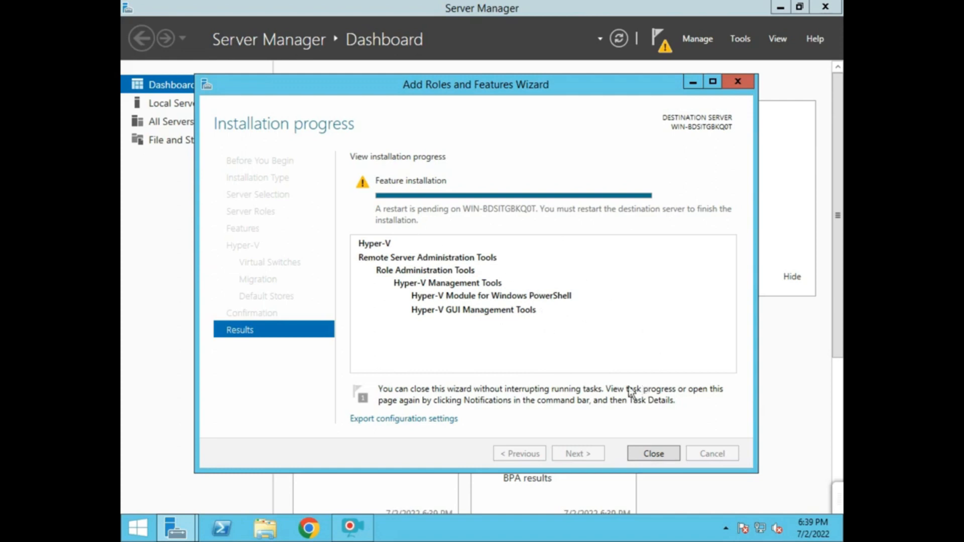
Close the wizard, dismiss the installation notification, and view the File and Storage Services Servers list.
{"action": "left_click", "coordinate": [651, 455]}
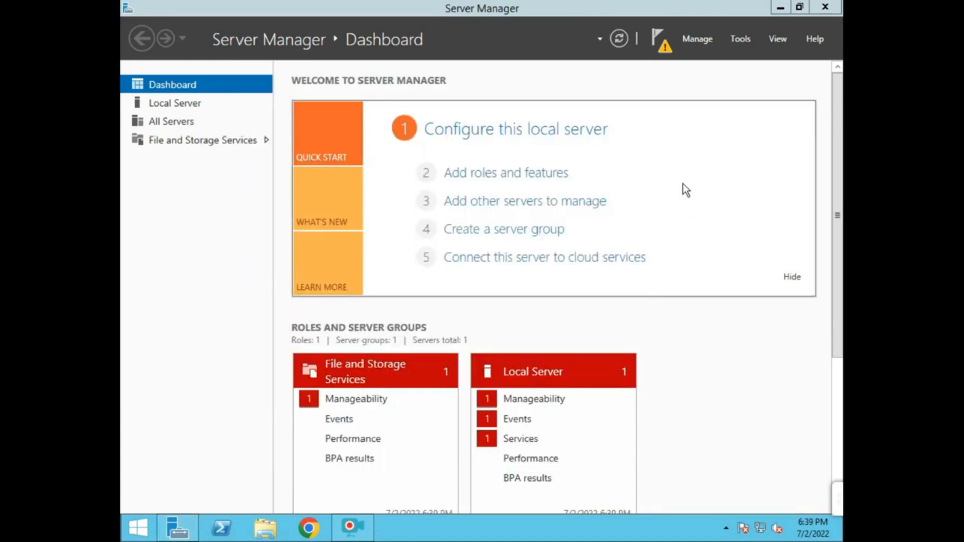
{"action": "left_click", "coordinate": [664, 49]}
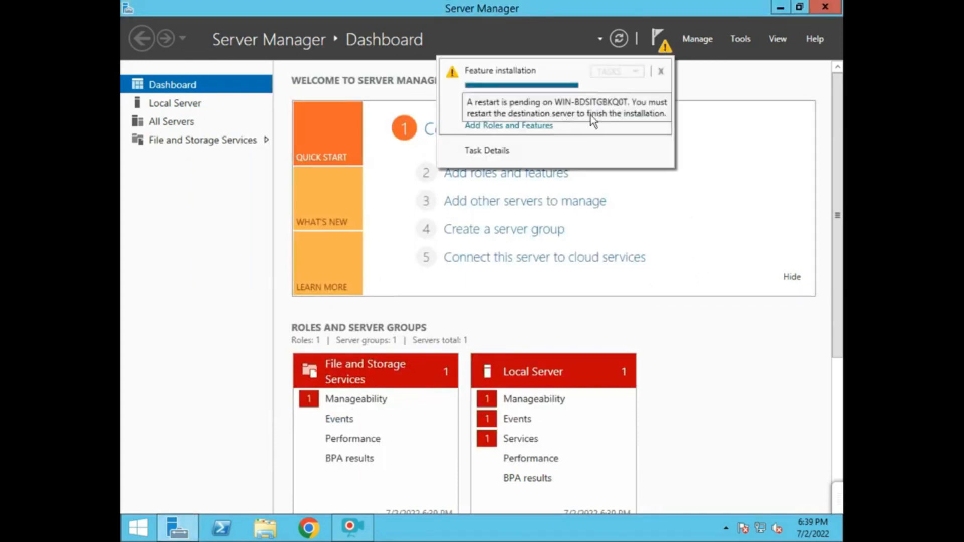
{"action": "left_click", "coordinate": [713, 190]}
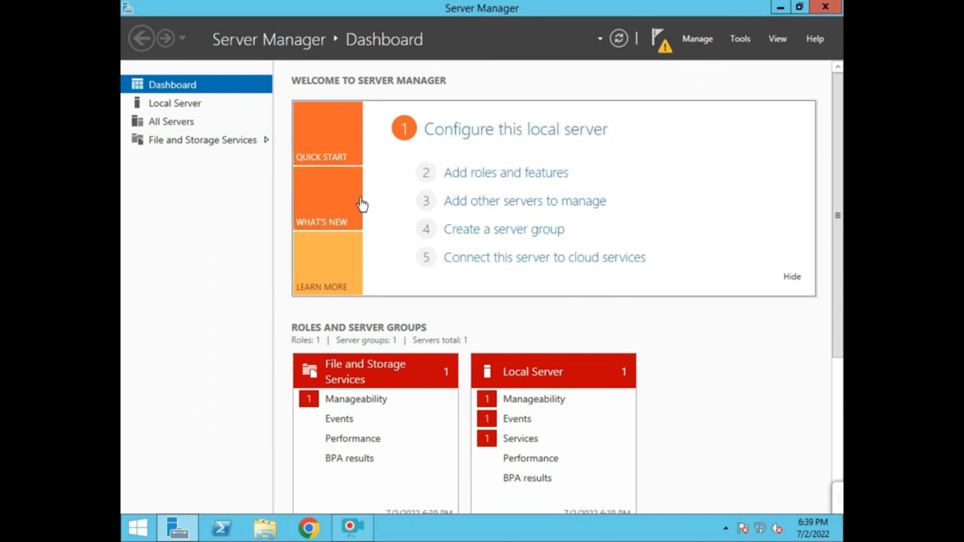
{"action": "left_click", "coordinate": [234, 142]}
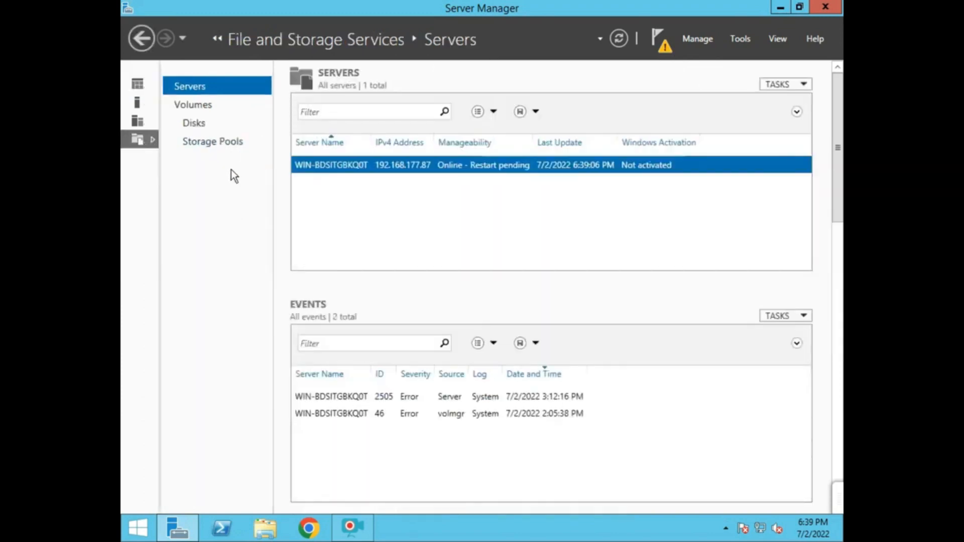
{"action": "left_click", "coordinate": [745, 42]}
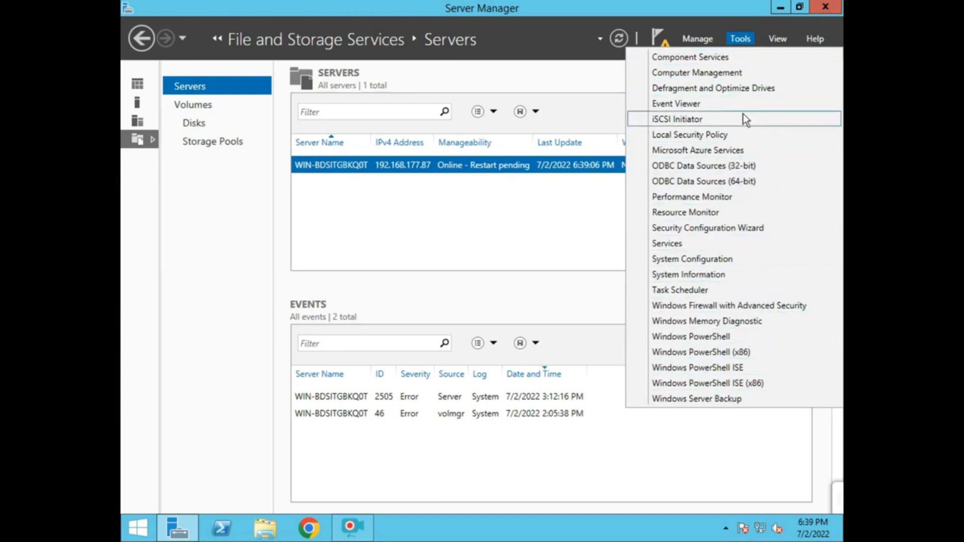
Restart the server via Charms Settings > Power > Restart, confirming with the default reason.
{"action": "left_click", "coordinate": [524, 253]}
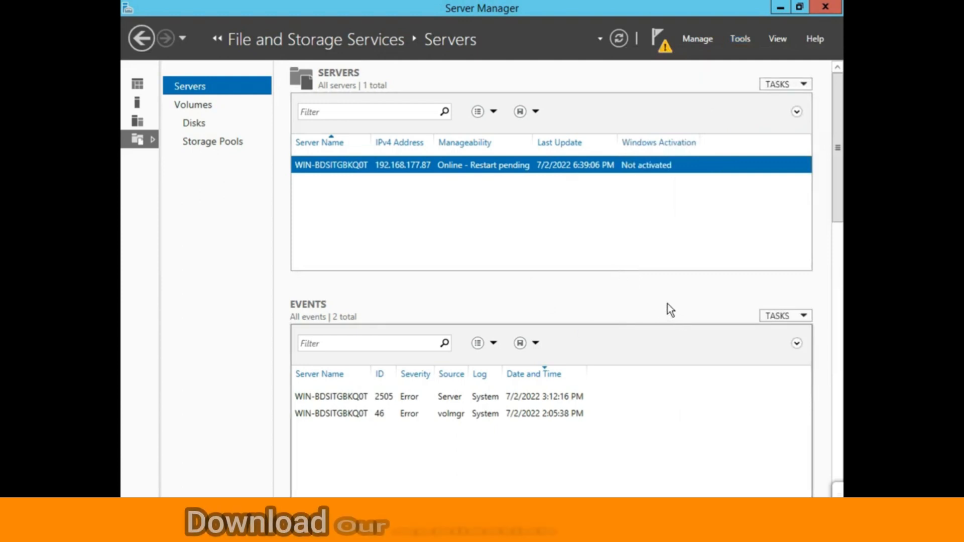
{"action": "key", "text": "super+c"}
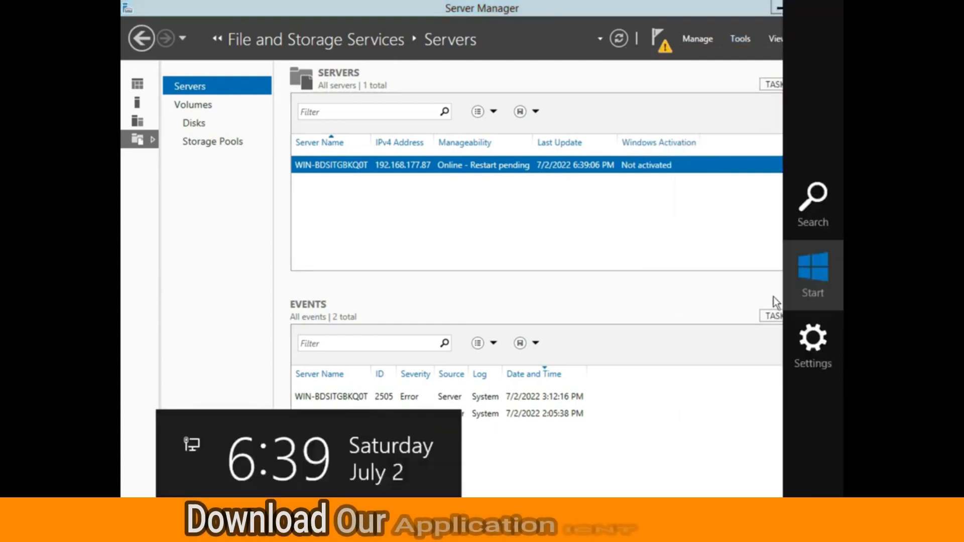
{"action": "left_click", "coordinate": [811, 341]}
{"action": "left_click", "coordinate": [720, 442]}
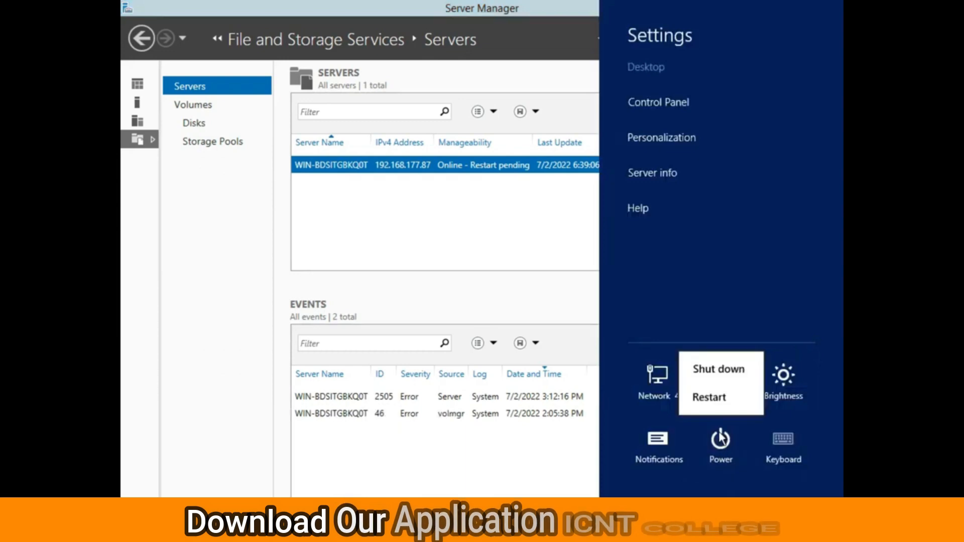
{"action": "left_click", "coordinate": [702, 400]}
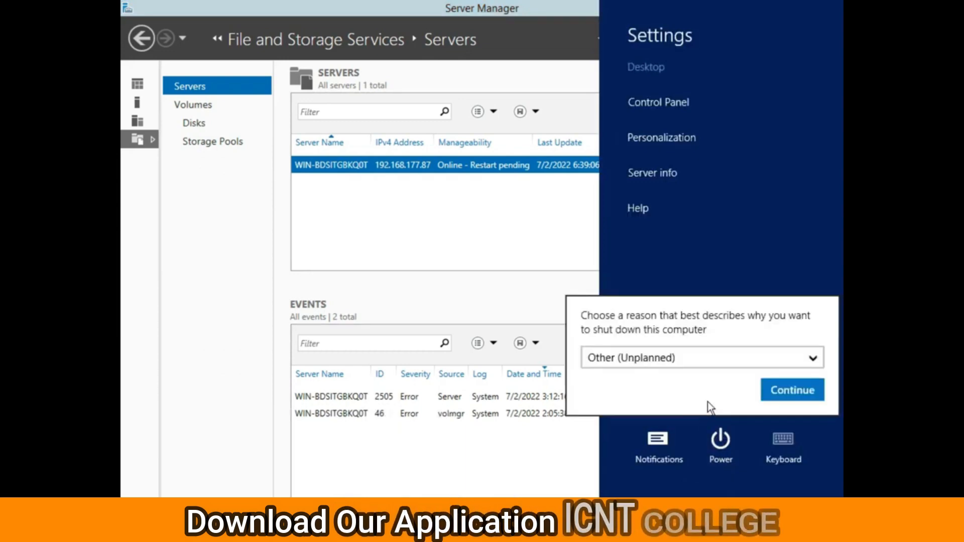
{"action": "left_click", "coordinate": [791, 390]}
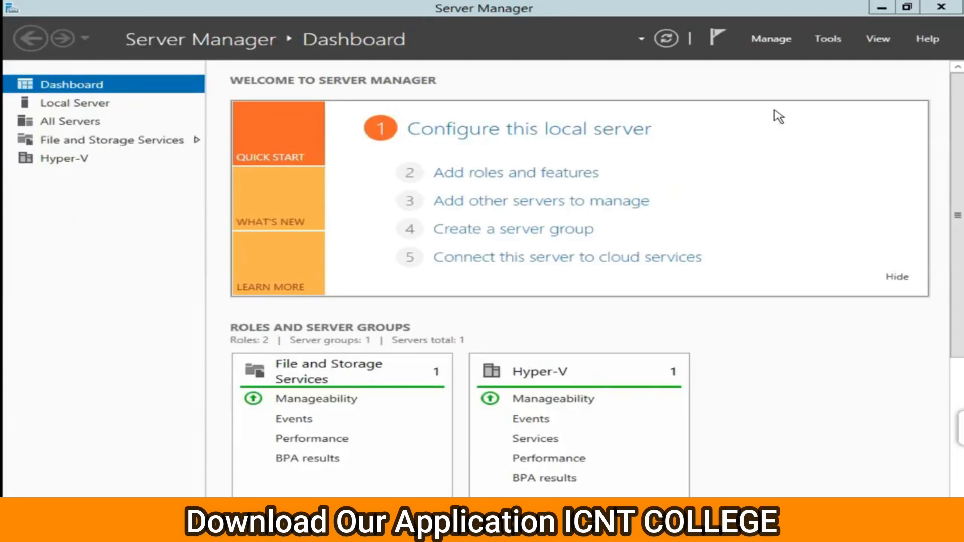
{"action": "left_click", "coordinate": [829, 38]}
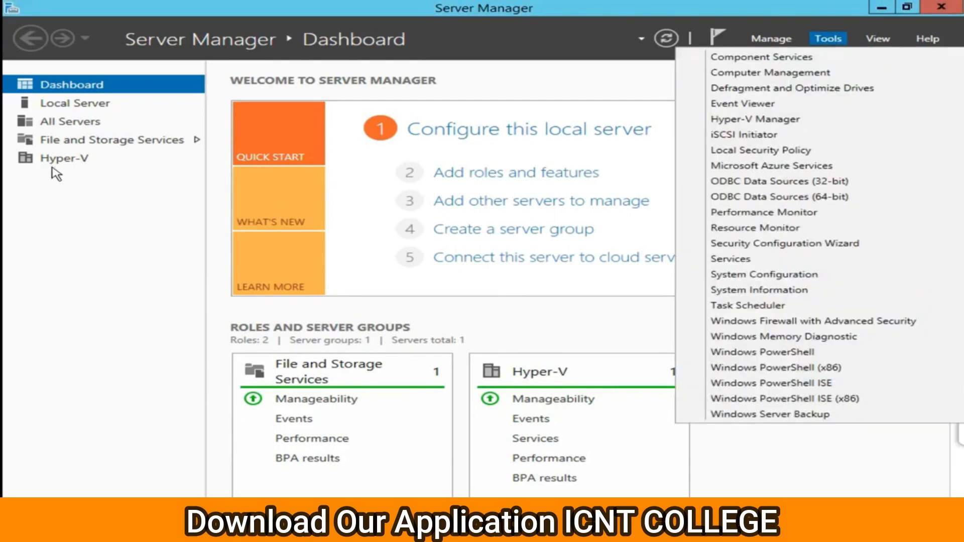
{"action": "left_click", "coordinate": [111, 187]}
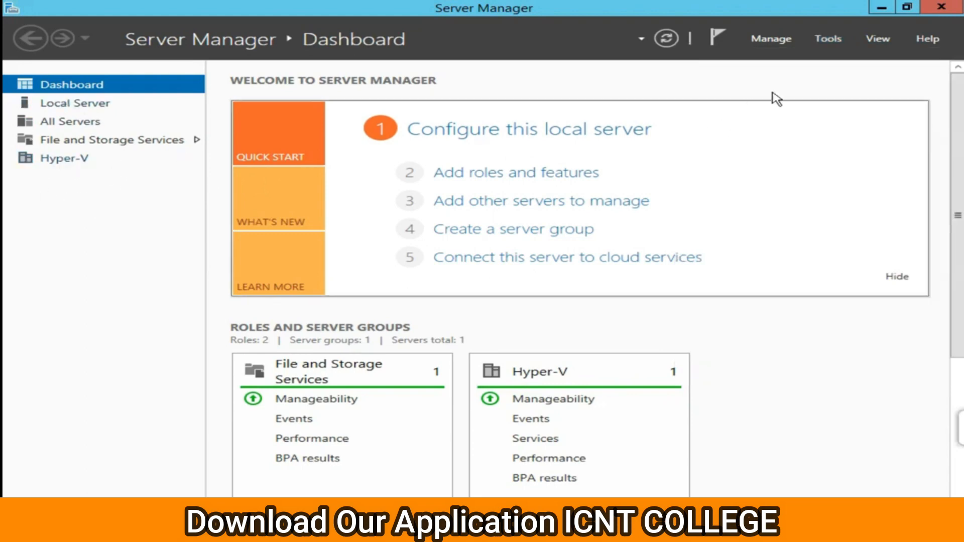
{"action": "left_click", "coordinate": [833, 40]}
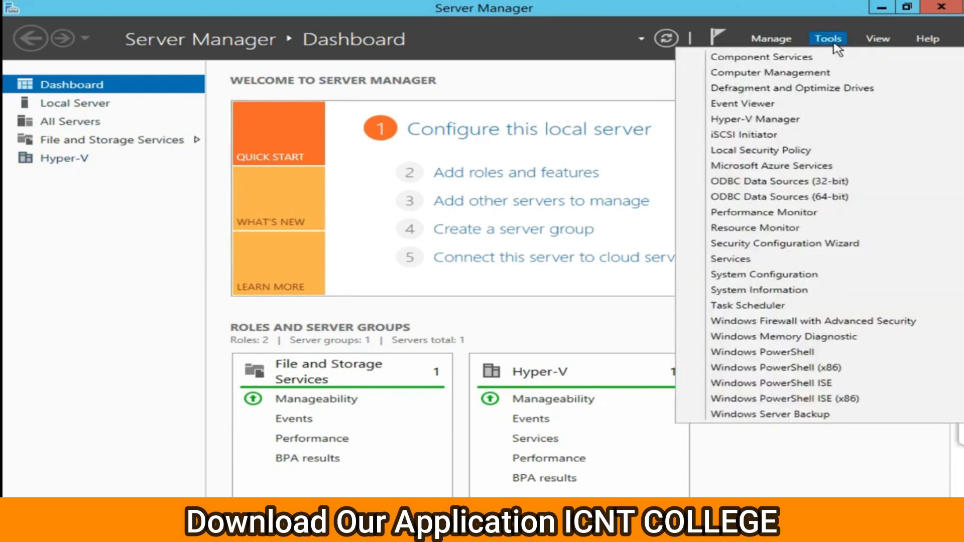
Launch Hyper-V Manager, restore its window, and select the WIN-BDSITGBKQ0T server node.
{"action": "left_click", "coordinate": [790, 130]}
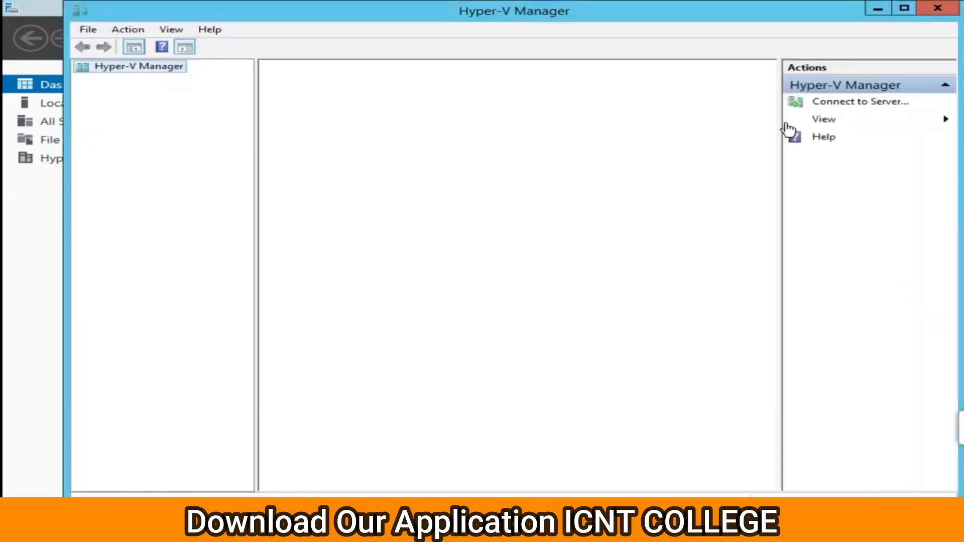
{"action": "mouse_move", "coordinate": [677, 15]}
{"action": "left_mouse_down"}
{"action": "mouse_move", "coordinate": [668, 43]}
{"action": "mouse_move", "coordinate": [670, 91]}
{"action": "mouse_move", "coordinate": [668, 41]}
{"action": "mouse_move", "coordinate": [679, 20]}
{"action": "left_mouse_up"}
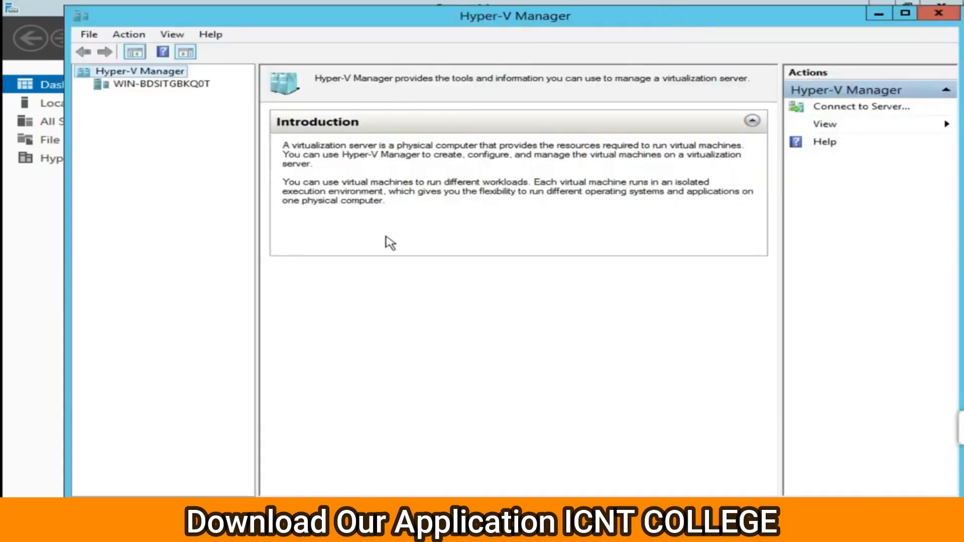
{"action": "left_click", "coordinate": [132, 85]}
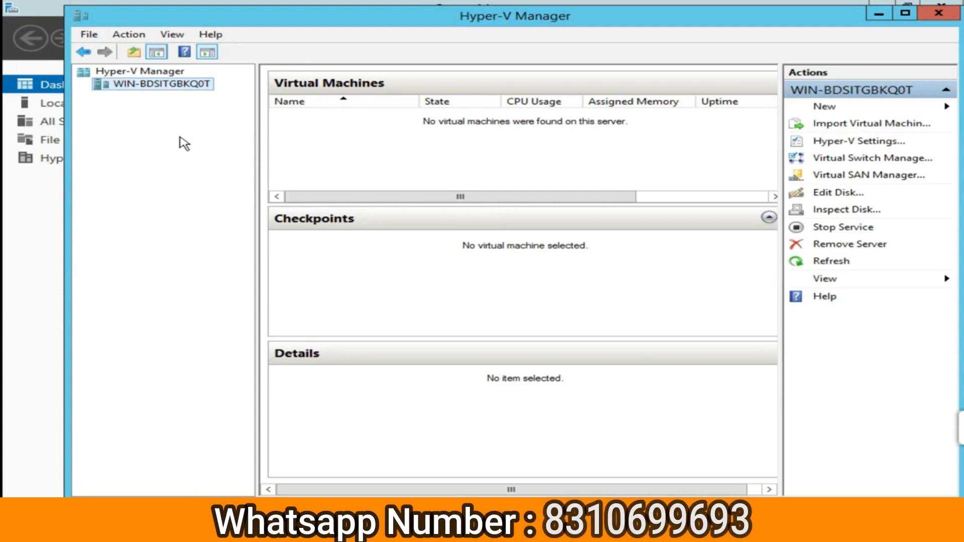
Open Virtual Switch Manager from the server node's right-click menu.
{"action": "right_click", "coordinate": [158, 90]}
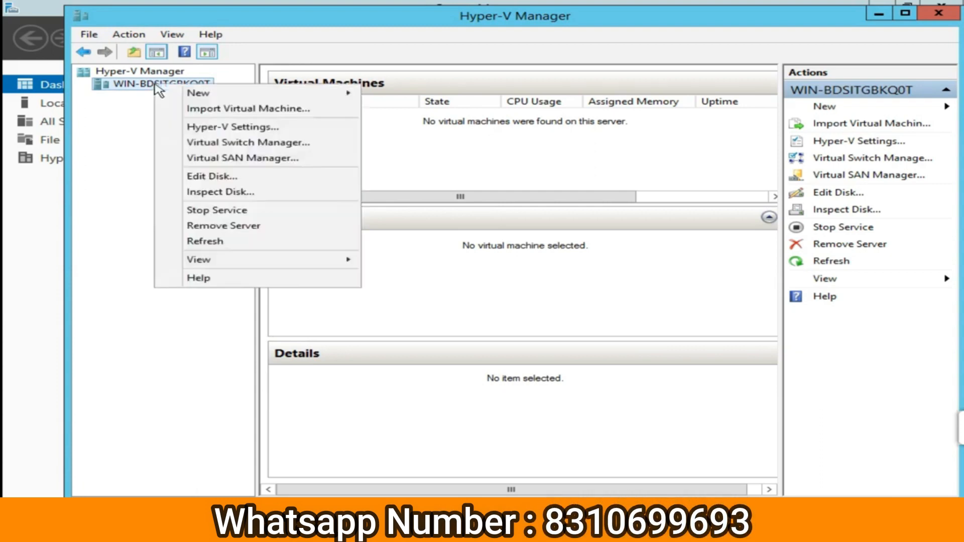
{"action": "mouse_move", "coordinate": [199, 97]}
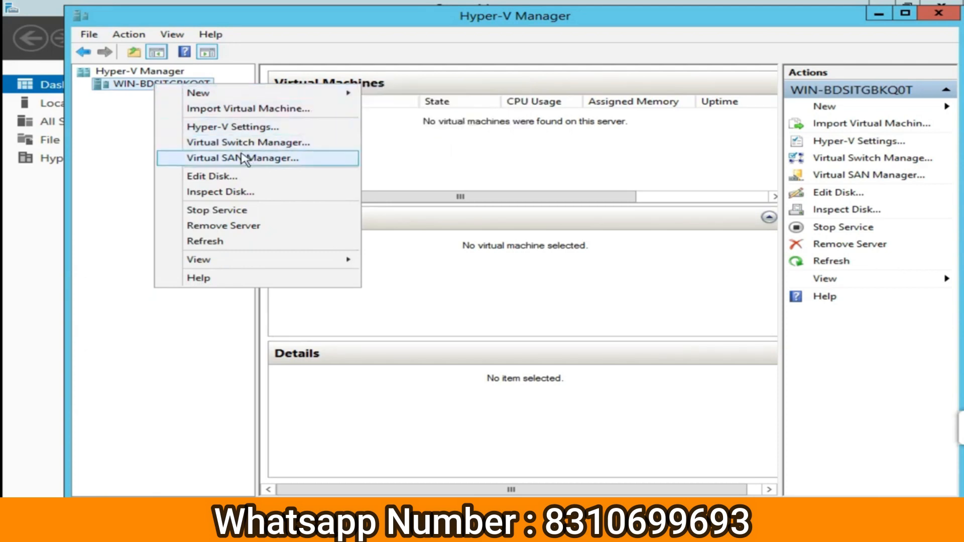
{"action": "left_click", "coordinate": [268, 147]}
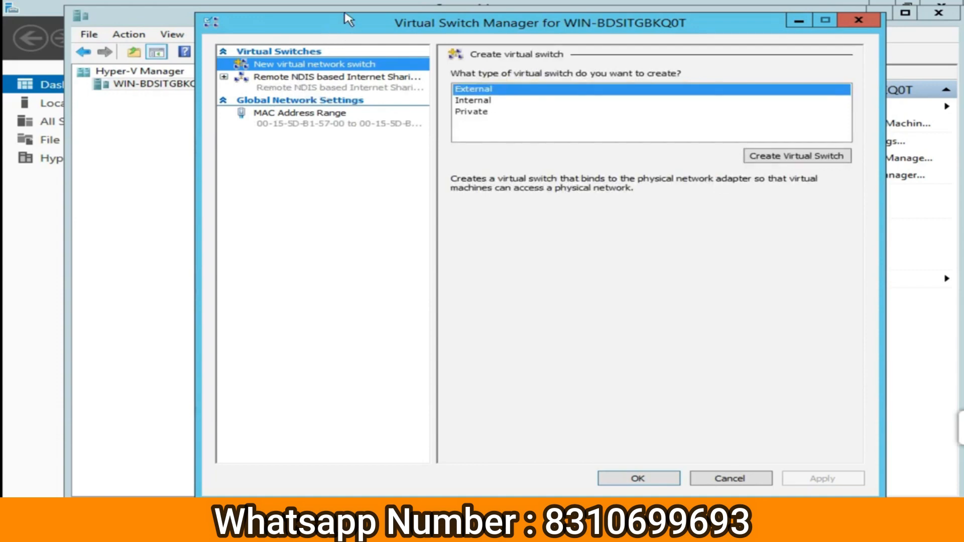
Compare the Internal, Private and External switch descriptions, leaving Internal selected.
{"action": "left_click_drag", "start_coordinate": [345, 18], "coordinate": [344, 52]}
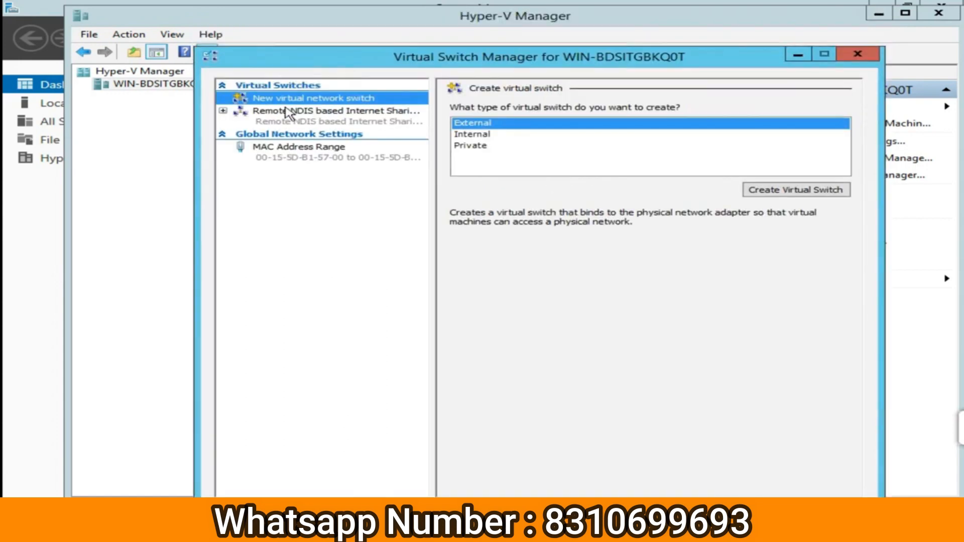
{"action": "left_click", "coordinate": [471, 135]}
{"action": "left_click", "coordinate": [477, 145]}
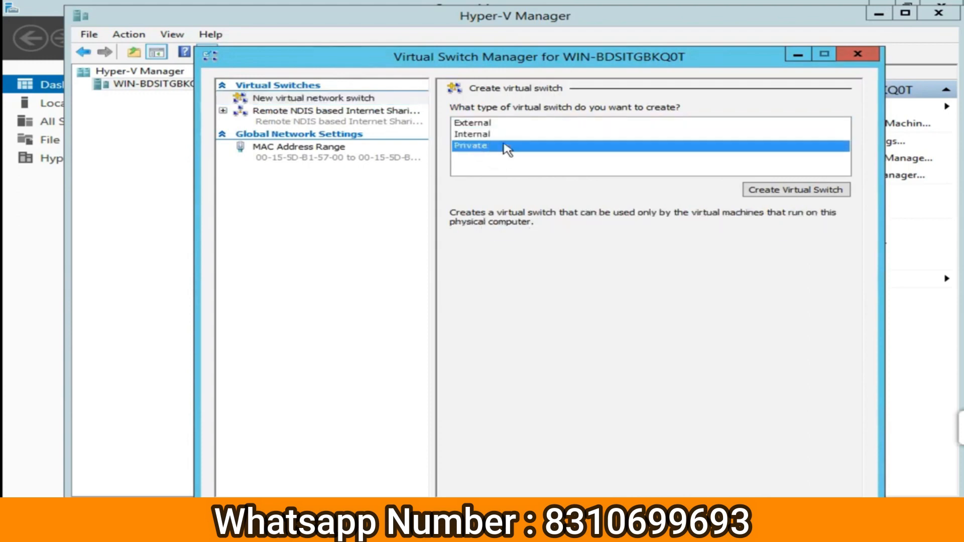
{"action": "left_click", "coordinate": [484, 123]}
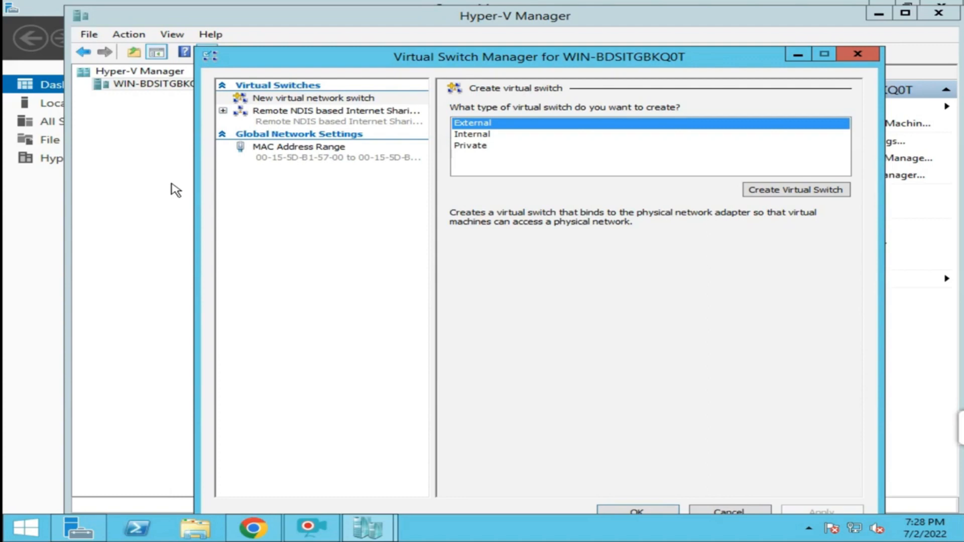
{"action": "left_click", "coordinate": [469, 135]}
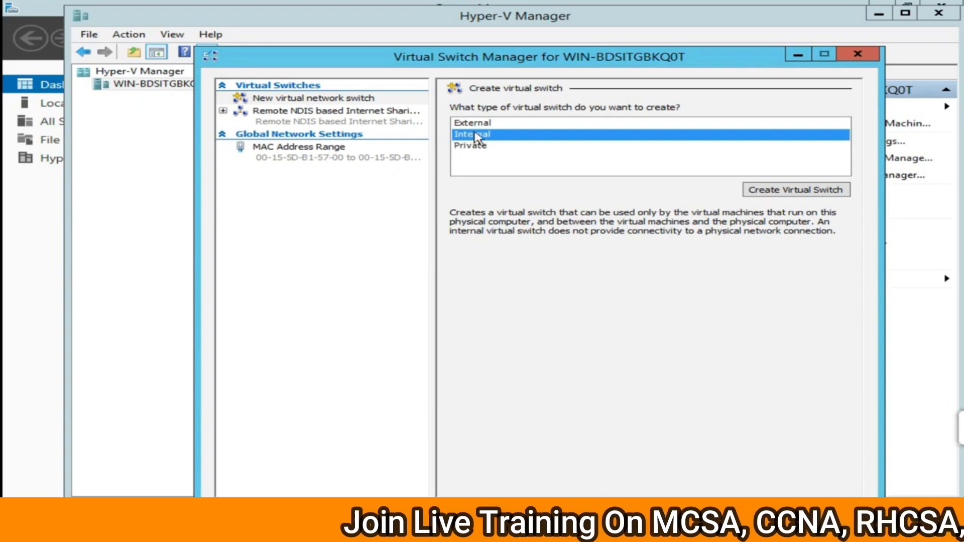
Recheck the Private and Internal descriptions, then select External as the new switch type.
{"action": "left_click", "coordinate": [485, 147]}
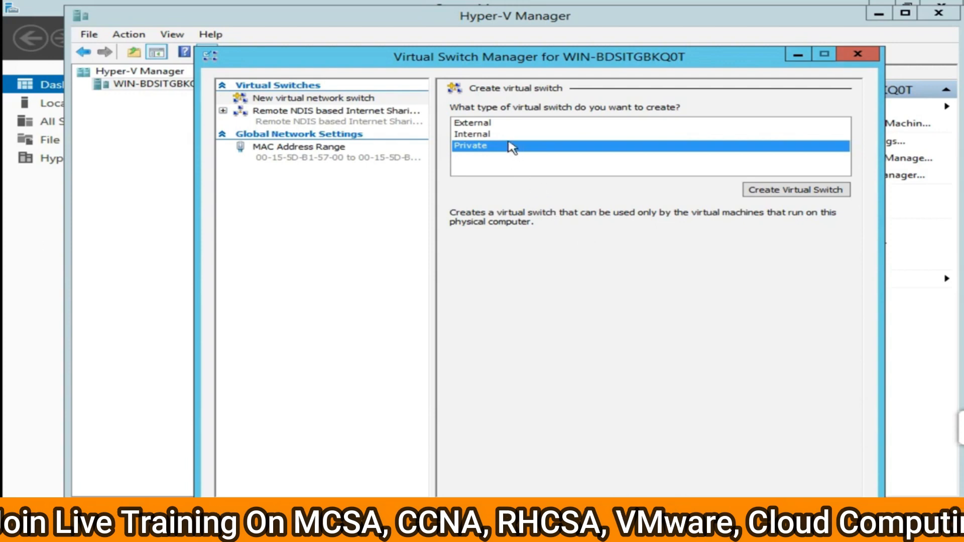
{"action": "left_click", "coordinate": [482, 134]}
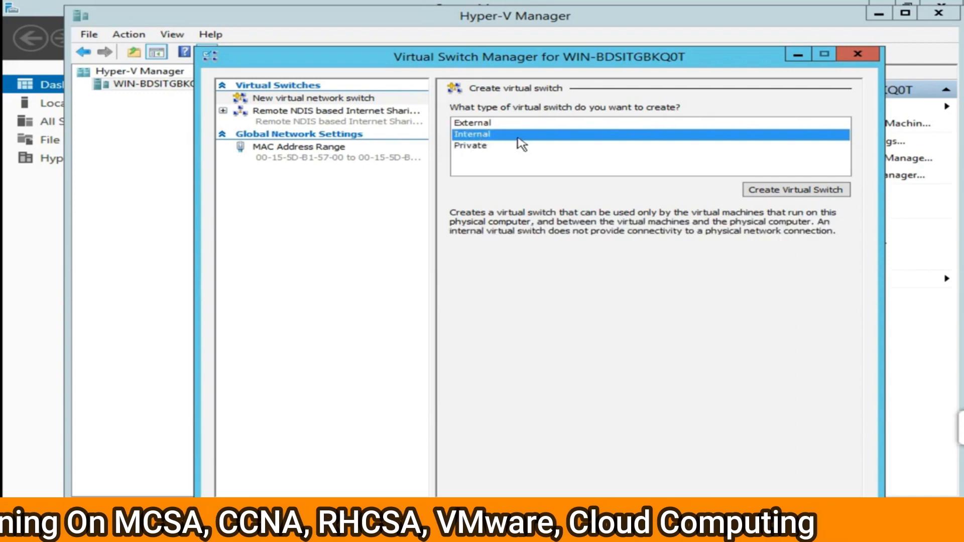
{"action": "left_click", "coordinate": [486, 121]}
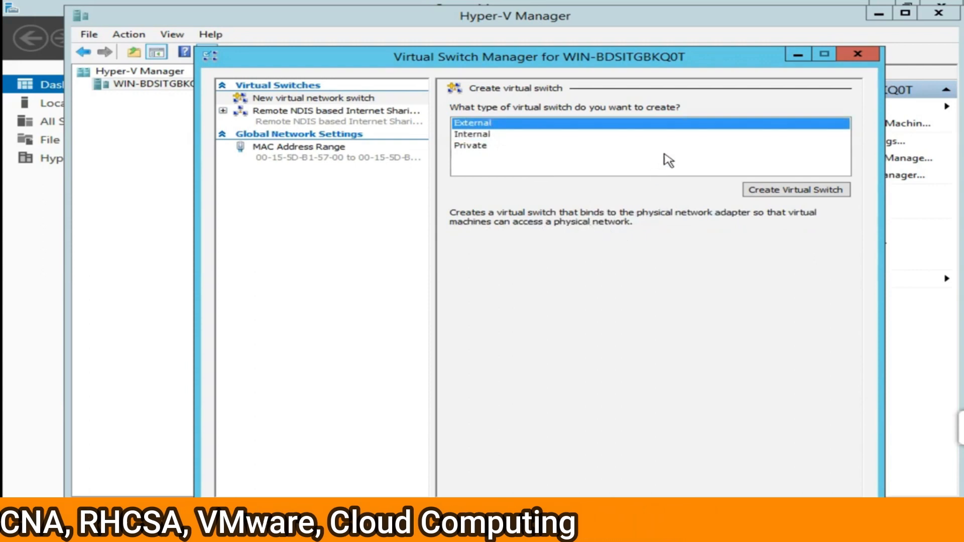
{"action": "left_click_drag", "start_coordinate": [625, 68], "coordinate": [612, 37]}
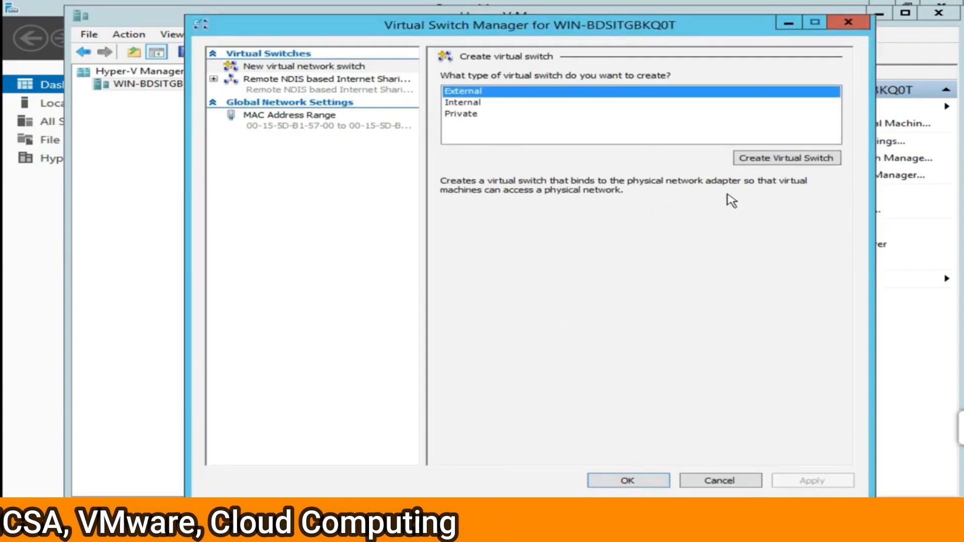
Create the external virtual switch and replace its default name with 'icnt vswitch'.
{"action": "left_click", "coordinate": [766, 157]}
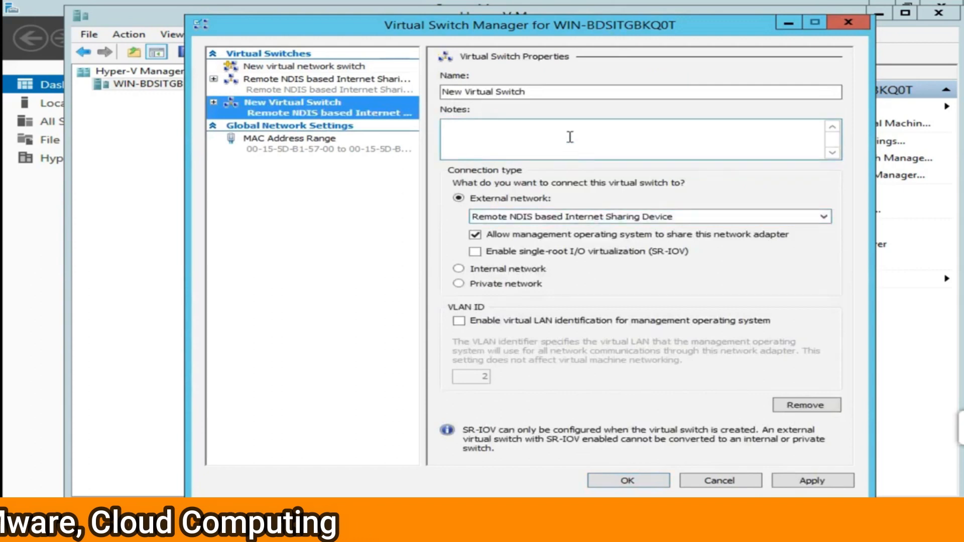
{"action": "left_click", "coordinate": [560, 90]}
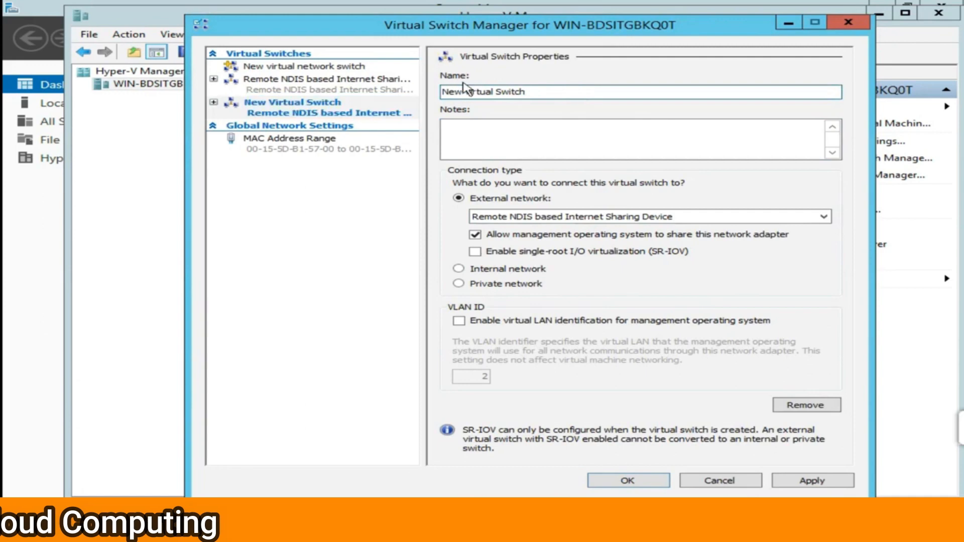
{"action": "left_click_drag", "start_coordinate": [559, 91], "coordinate": [427, 91]}
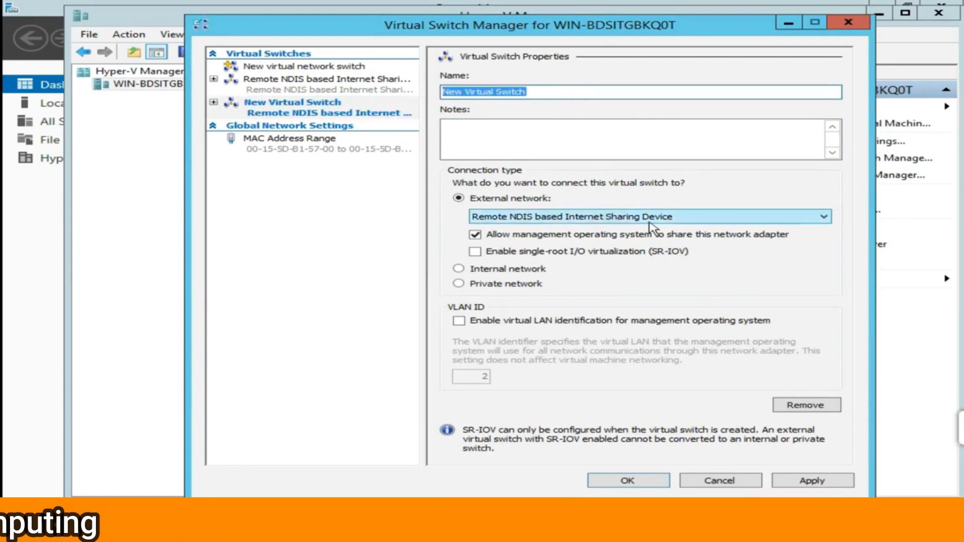
{"action": "type", "text": "icnt vs"}
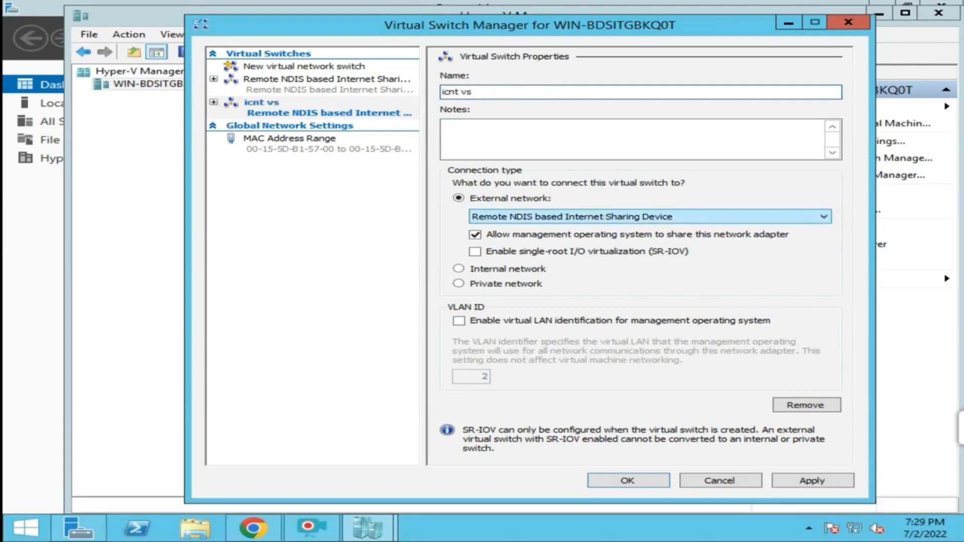
{"action": "type", "text": "witch"}
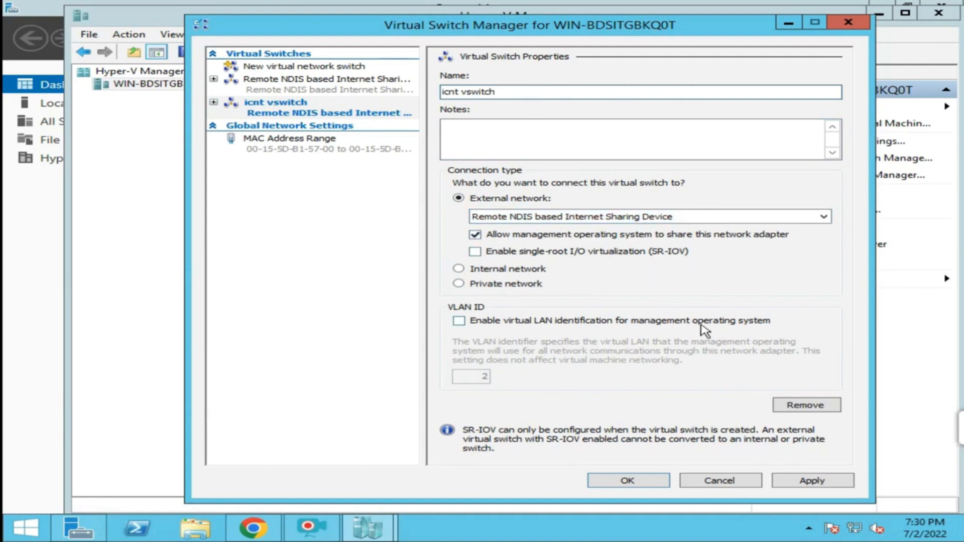
{"action": "left_click", "coordinate": [802, 485]}
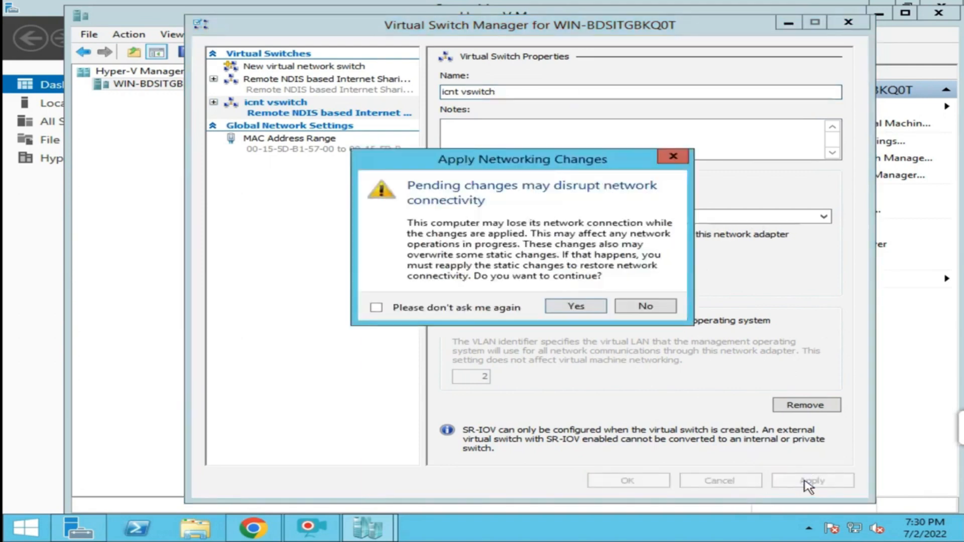
{"action": "left_click", "coordinate": [582, 310]}
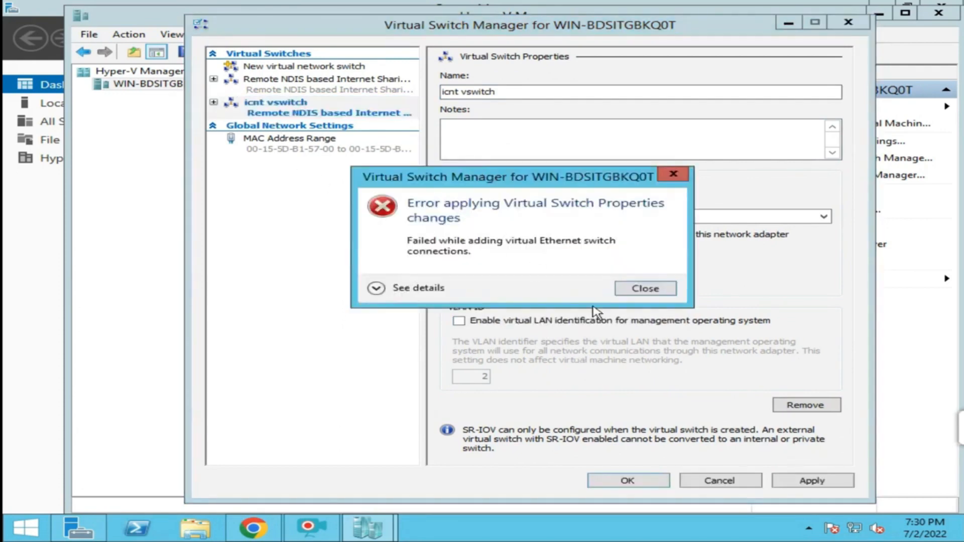
{"action": "left_click", "coordinate": [643, 288]}
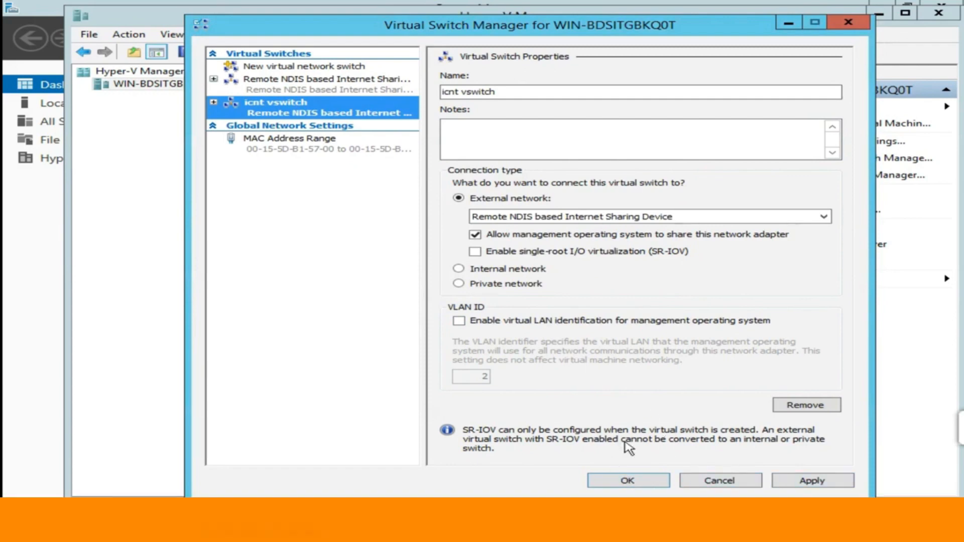
{"action": "left_click", "coordinate": [622, 484]}
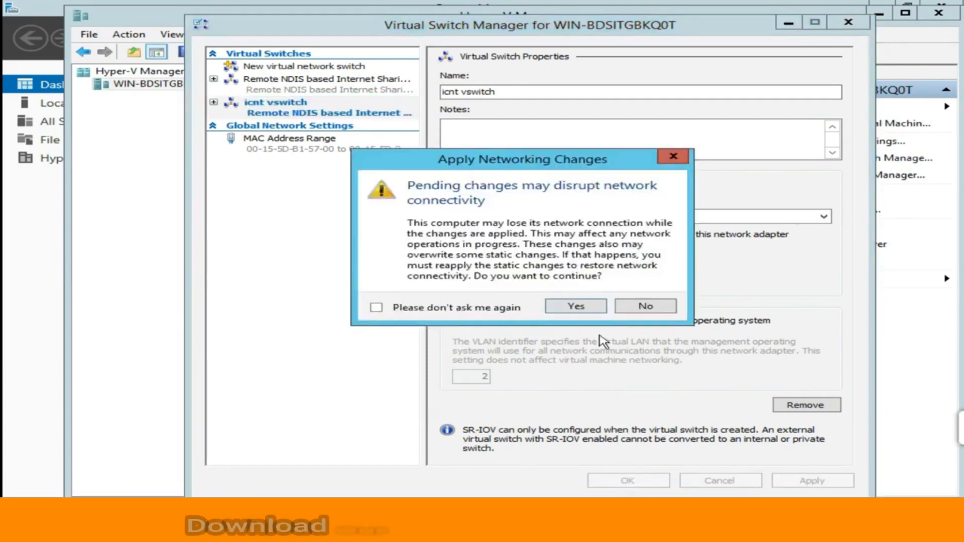
{"action": "left_click", "coordinate": [376, 307]}
{"action": "left_click", "coordinate": [575, 308]}
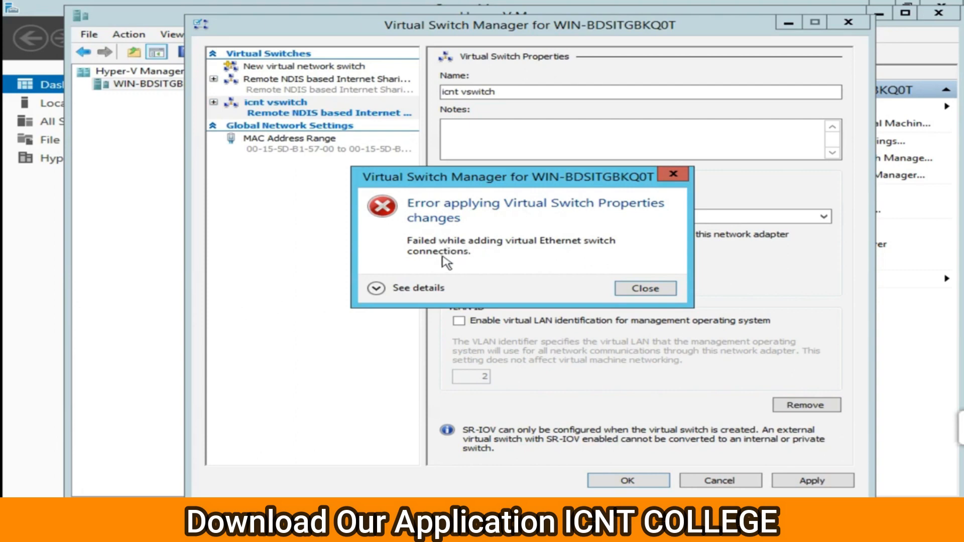
{"action": "left_click", "coordinate": [642, 290]}
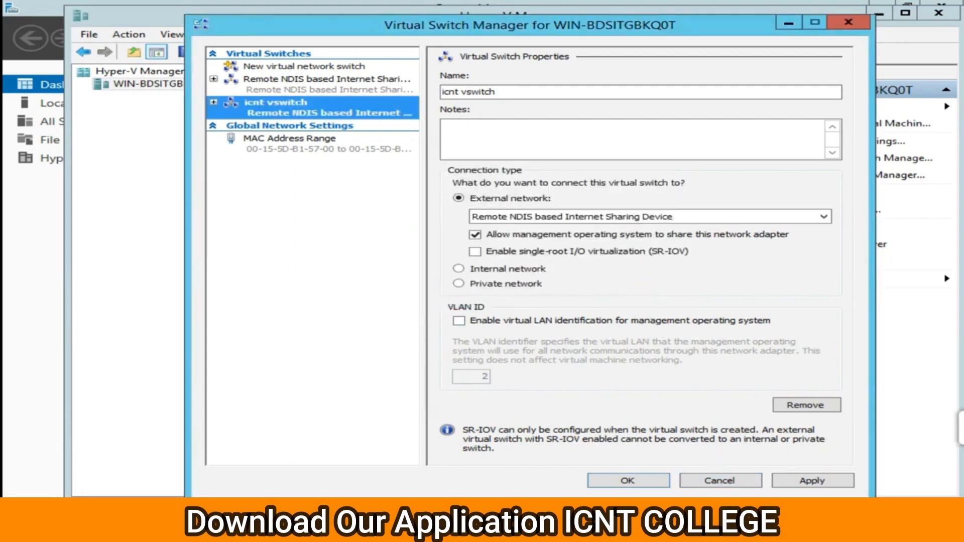
Switch icnt vswitch to Internal network, apply the change, and close with OK.
{"action": "left_click", "coordinate": [466, 270]}
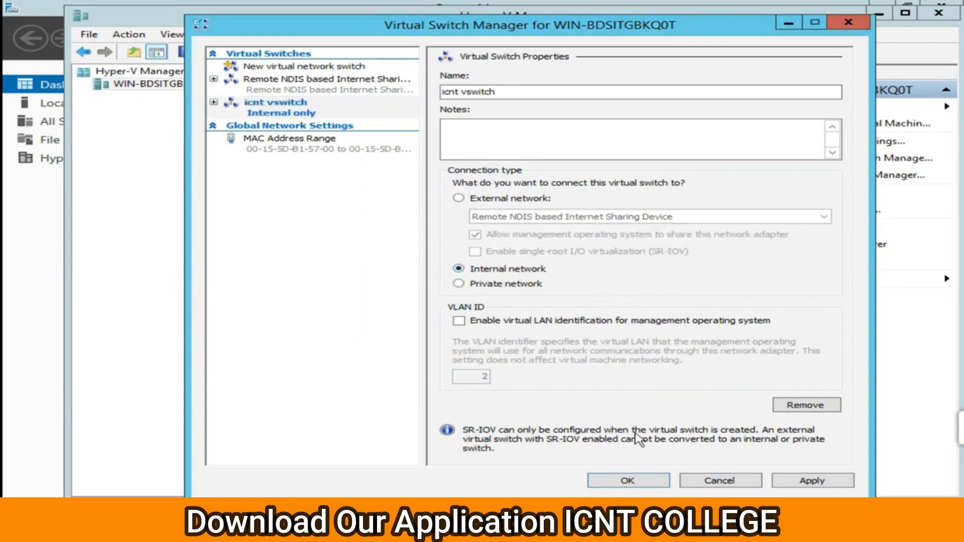
{"action": "left_click", "coordinate": [809, 480]}
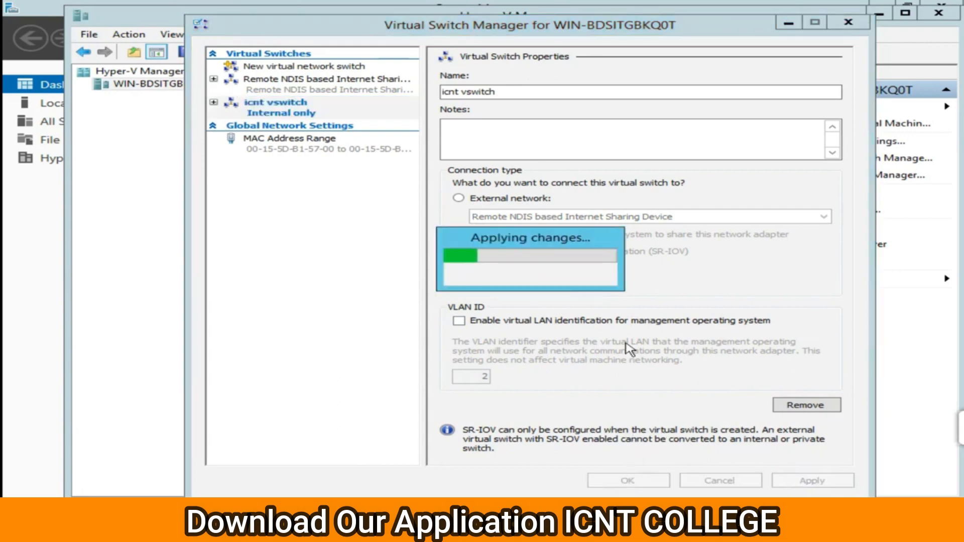
{"action": "left_click", "coordinate": [627, 480]}
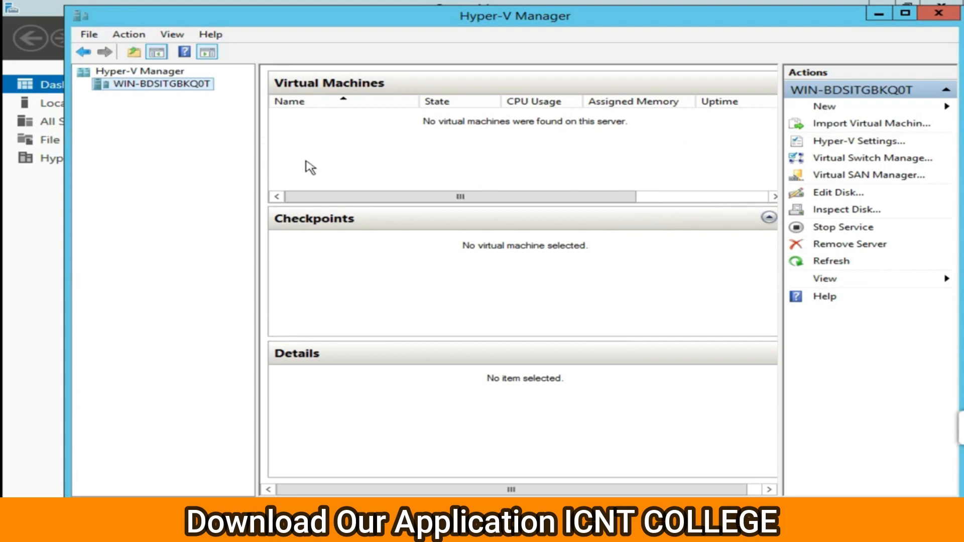
Start the New Virtual Machine Wizard from the server's New menu and continue past the intro.
{"action": "right_click", "coordinate": [186, 84]}
{"action": "mouse_move", "coordinate": [244, 96]}
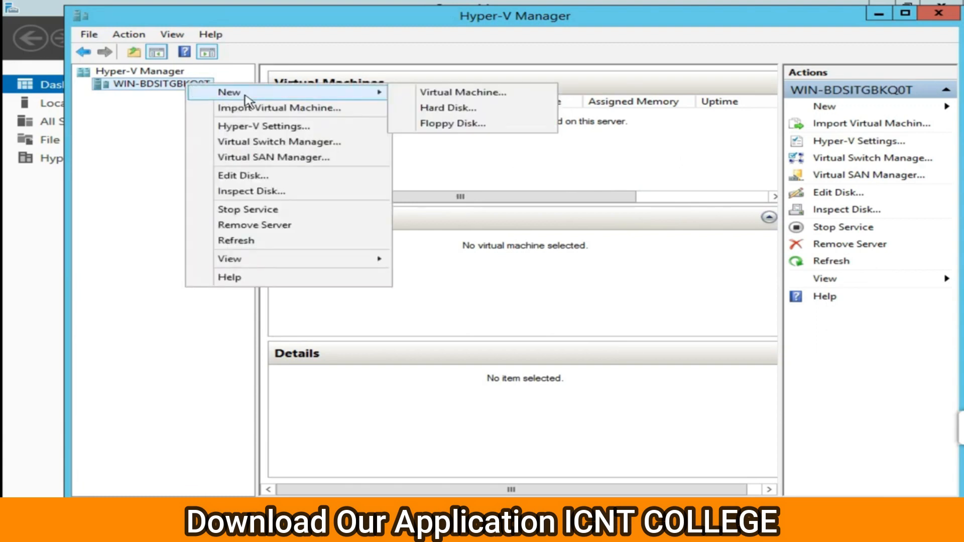
{"action": "left_click", "coordinate": [439, 94]}
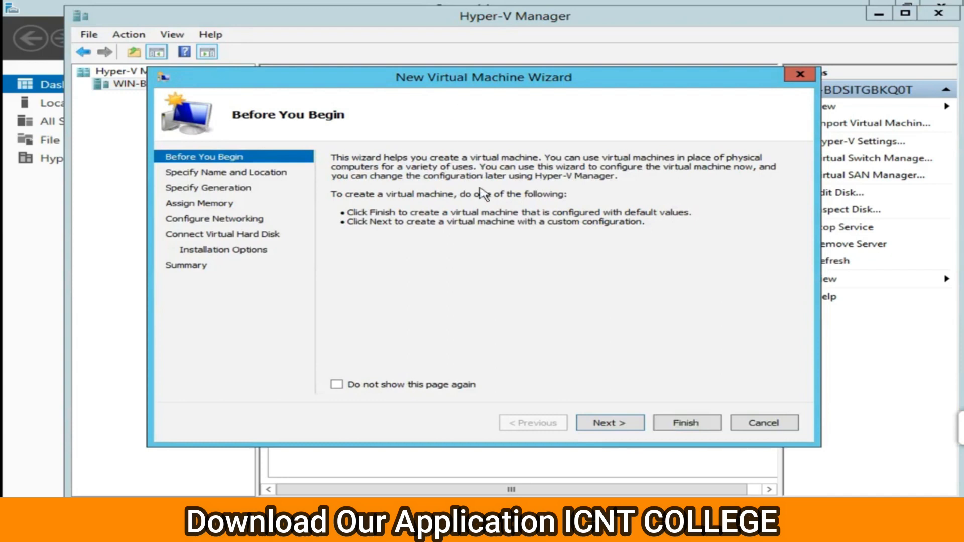
{"action": "left_click", "coordinate": [605, 425]}
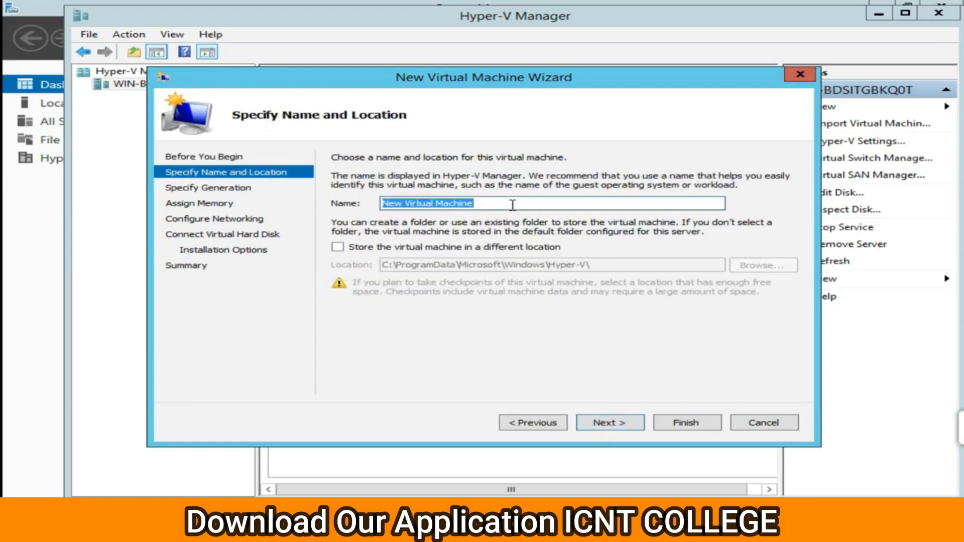
Enter PC1 as the virtual machine name, keeping the default location.
{"action": "type", "text": "V"}
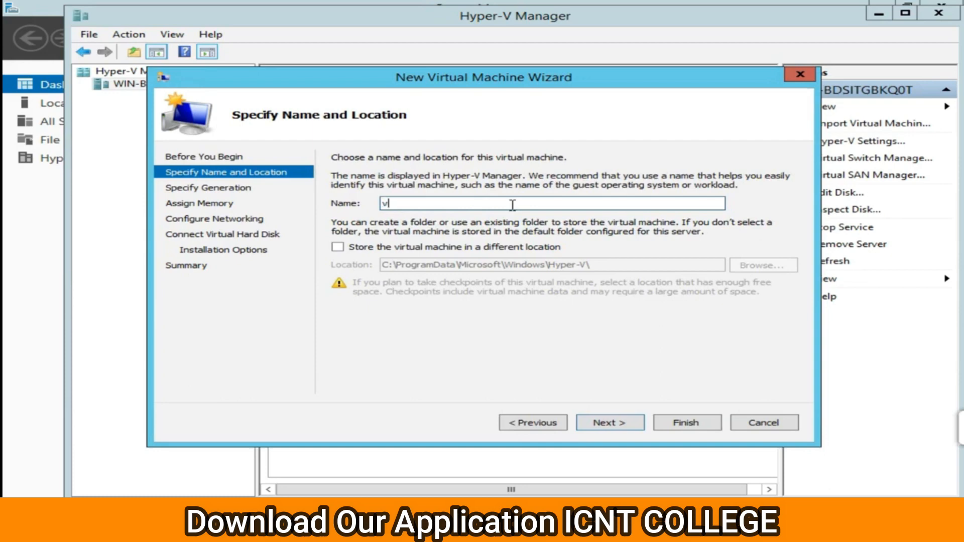
{"action": "key", "text": "BackSpace"}
{"action": "type", "text": "pc"}
{"action": "key", "text": "BackSpace"}
{"action": "key", "text": "BackSpace"}
{"action": "type", "text": "PC1"}
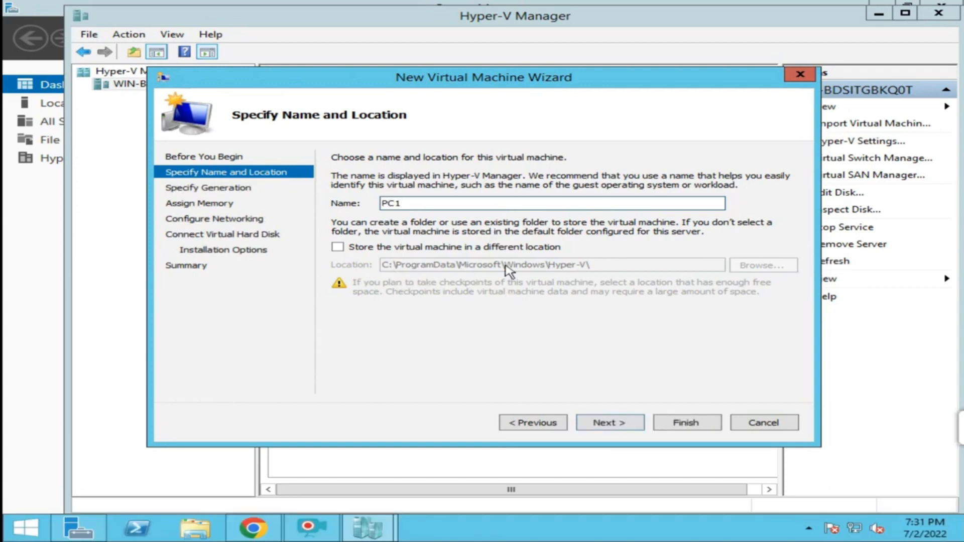
Keep PC1 as Generation 1 and give it 4096 MB of startup memory.
{"action": "left_click", "coordinate": [598, 428]}
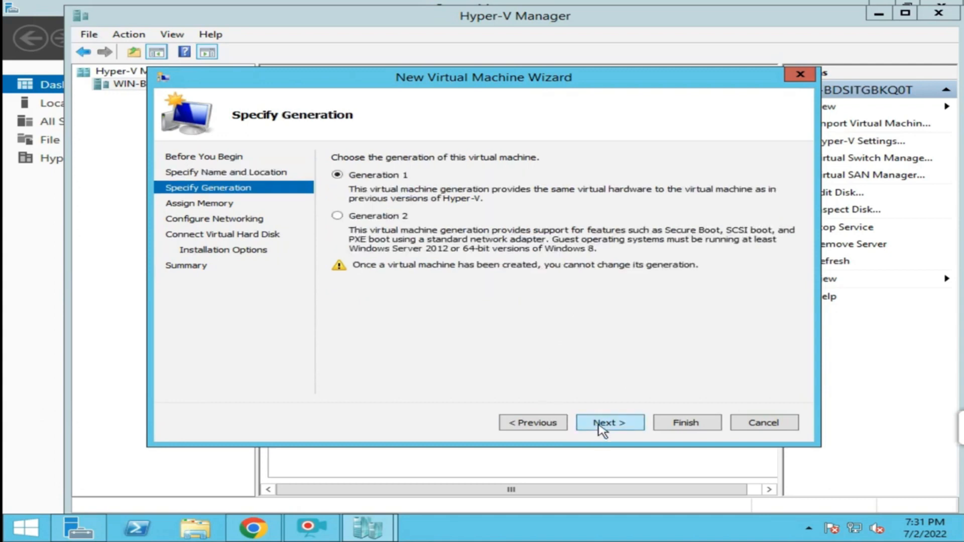
{"action": "left_click", "coordinate": [599, 427]}
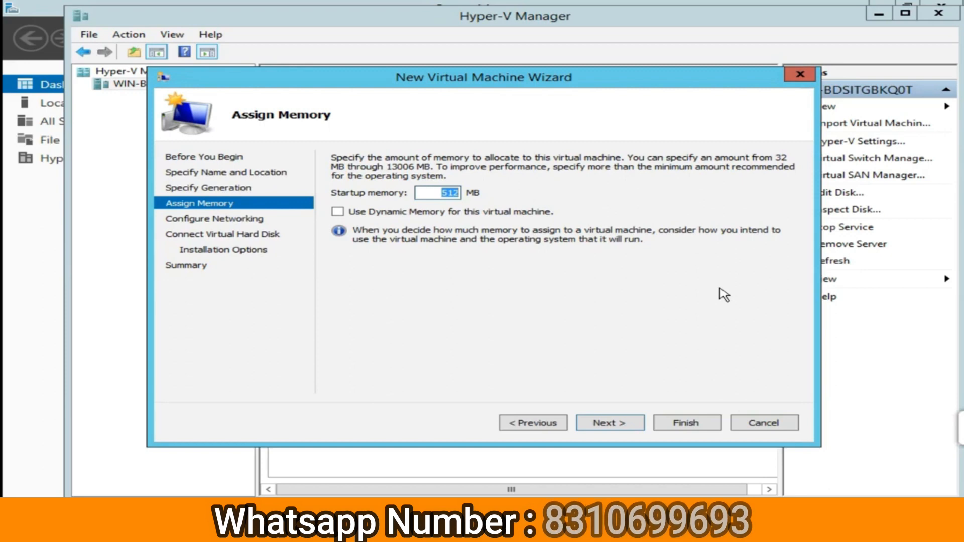
{"action": "type", "text": "4"}
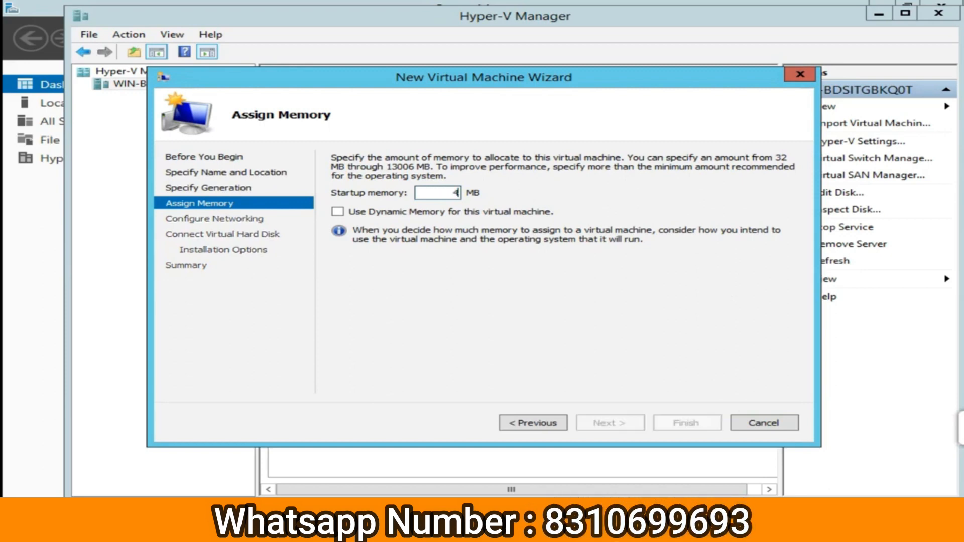
{"action": "type", "text": "096"}
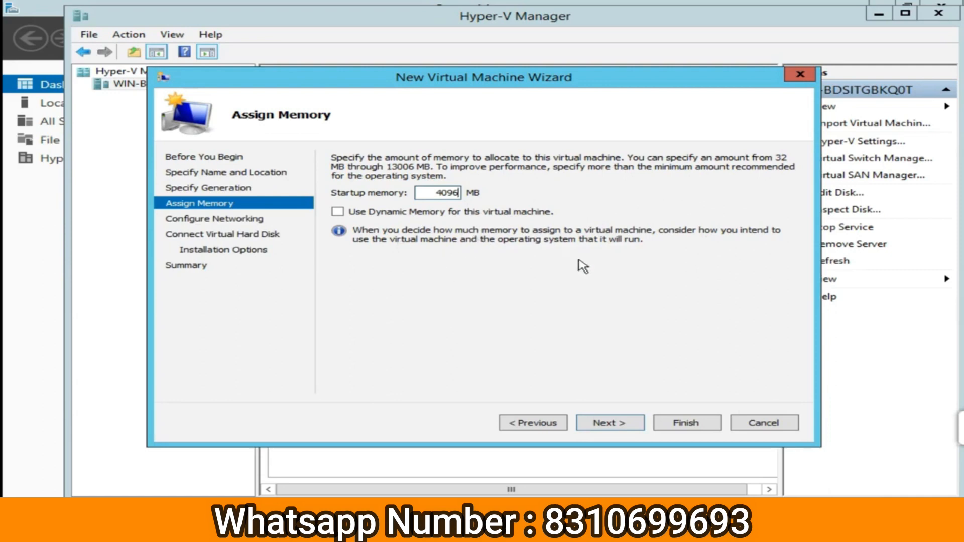
{"action": "left_click", "coordinate": [605, 426]}
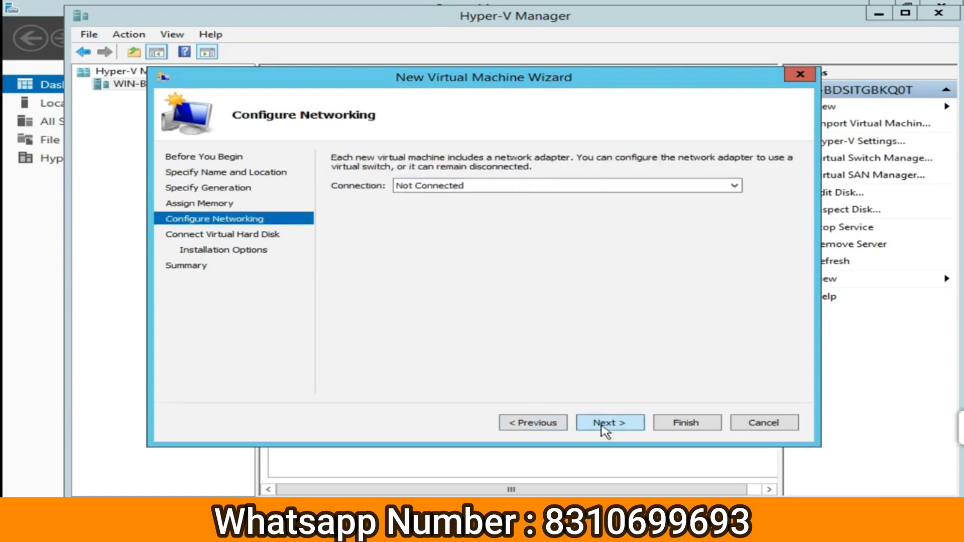
Connect PC1's network adapter to icnt vswitch rather than the Remote NDIS switch.
{"action": "left_click", "coordinate": [492, 190]}
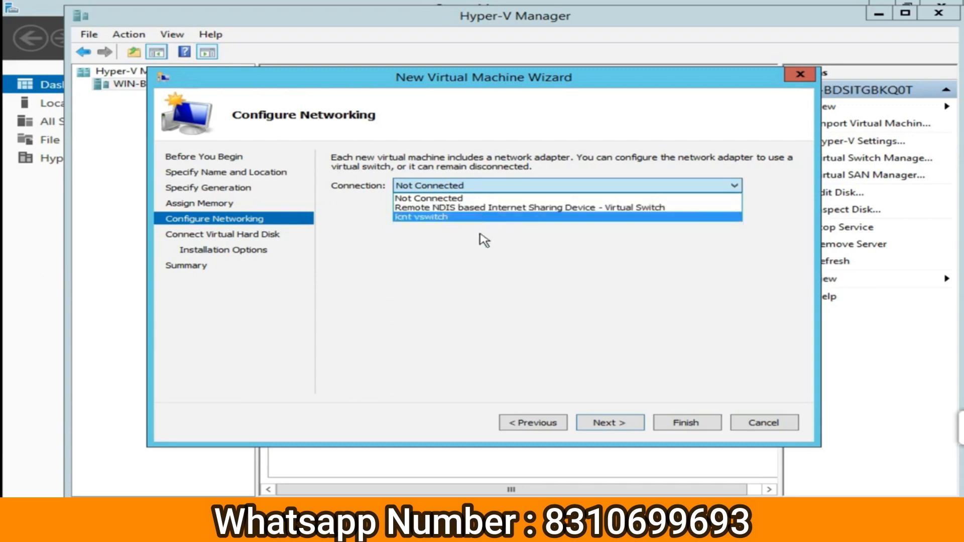
{"action": "left_click", "coordinate": [496, 207]}
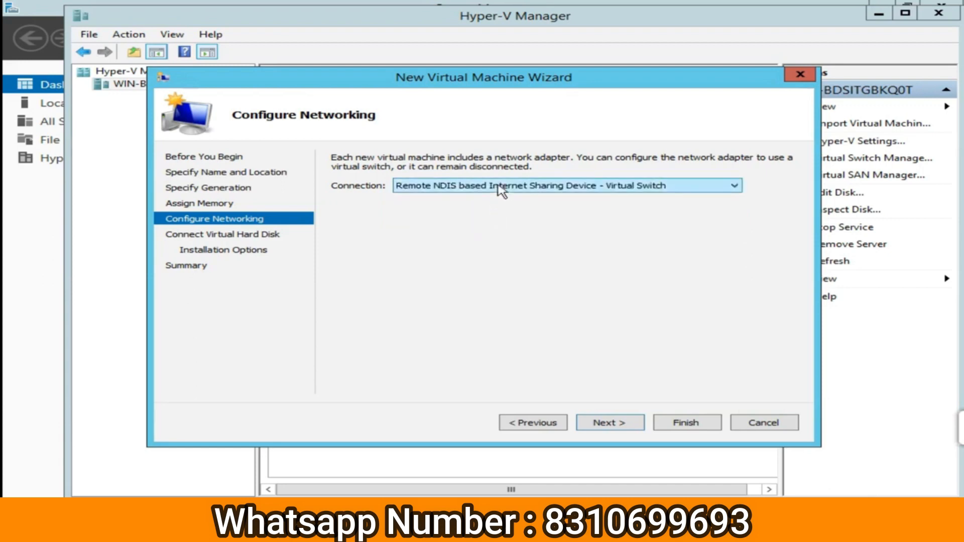
{"action": "left_click", "coordinate": [497, 186]}
{"action": "left_click", "coordinate": [434, 217]}
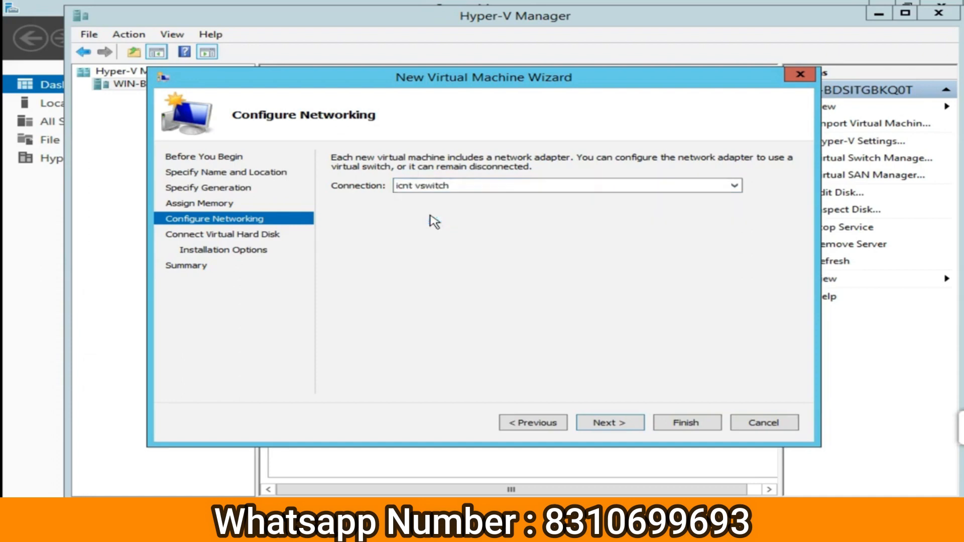
{"action": "left_click", "coordinate": [612, 427]}
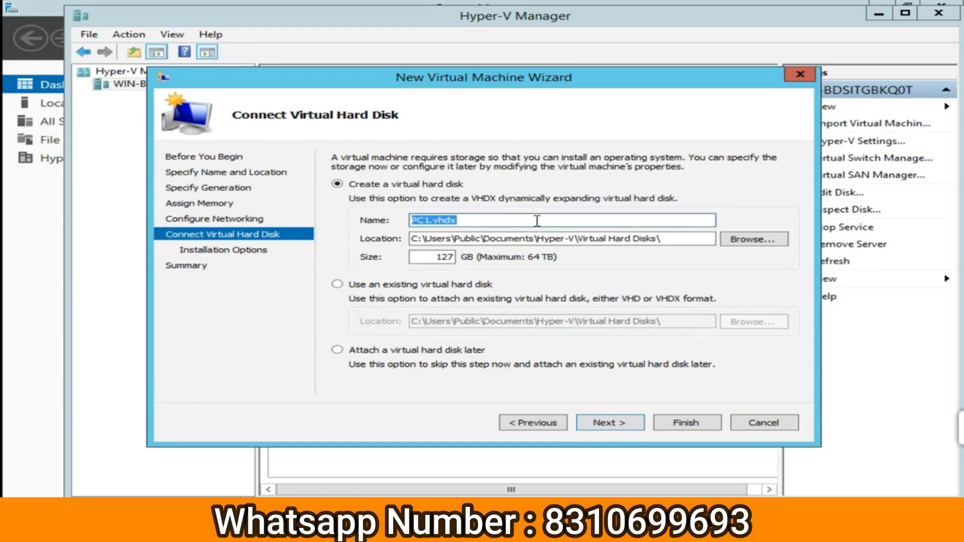
Resize PC1.vhdx from 127 GB to 160 GB, after briefly trying 80 GB.
{"action": "double_click", "coordinate": [427, 261]}
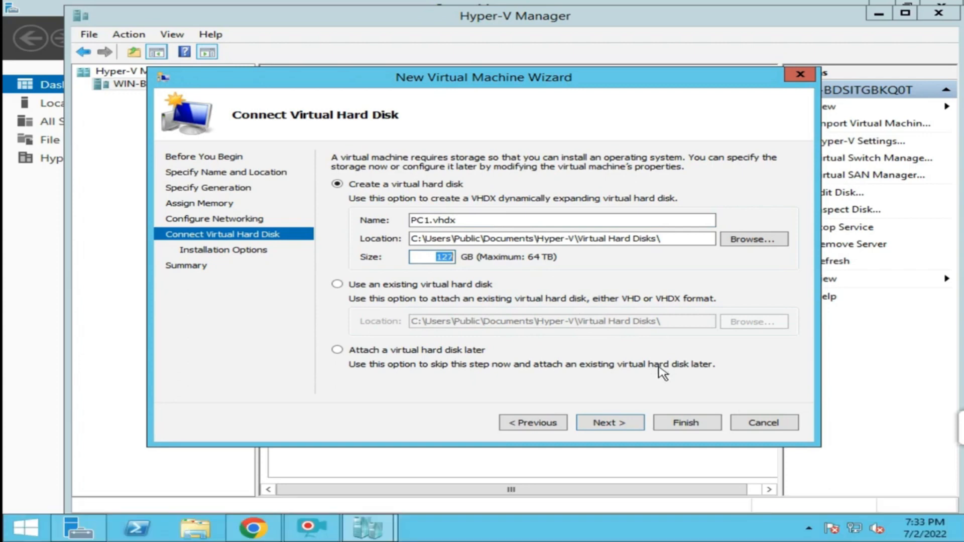
{"action": "type", "text": "80"}
{"action": "double_click", "coordinate": [433, 257]}
{"action": "type", "text": "160"}
Choose installing the OS from a bootable CD/DVD-ROM using an ISO image file.
{"action": "left_click", "coordinate": [604, 427]}
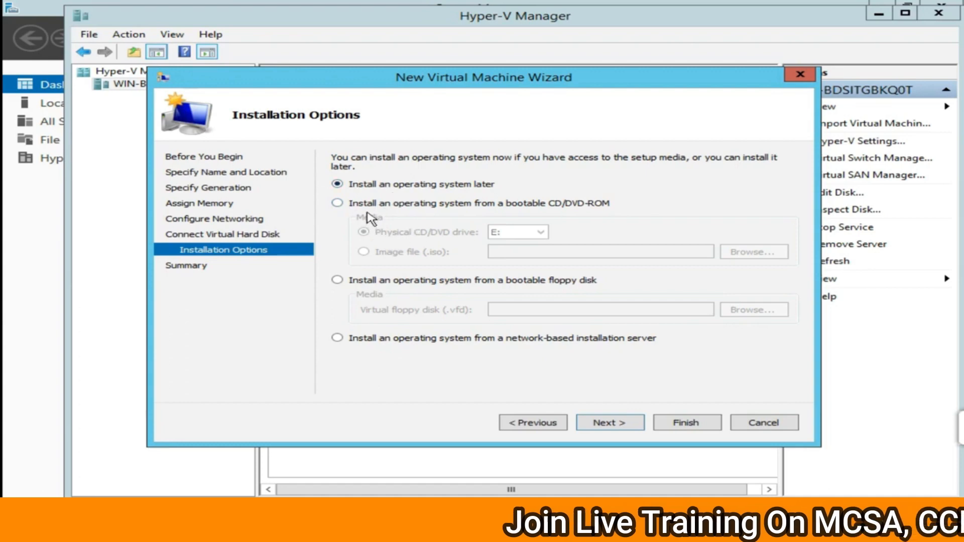
{"action": "left_click", "coordinate": [337, 203]}
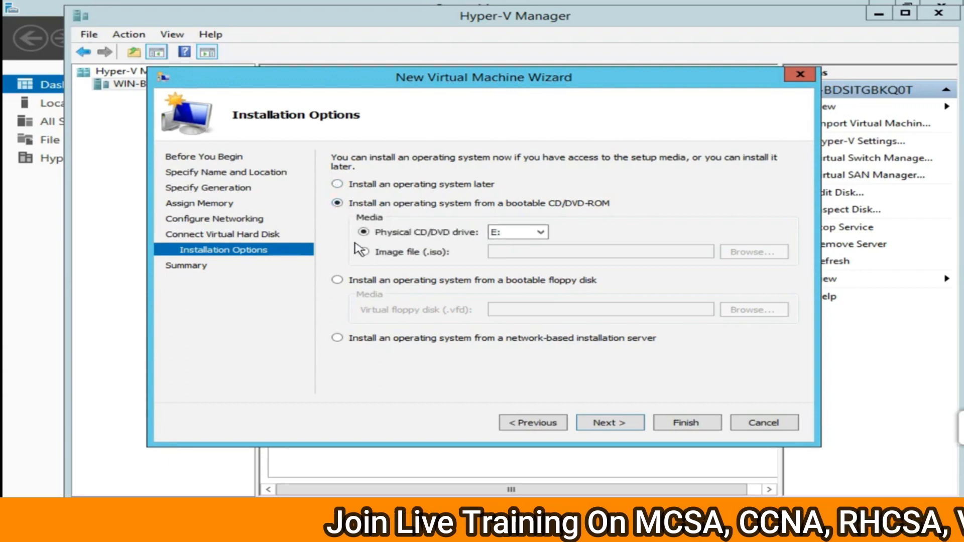
{"action": "left_click", "coordinate": [370, 254]}
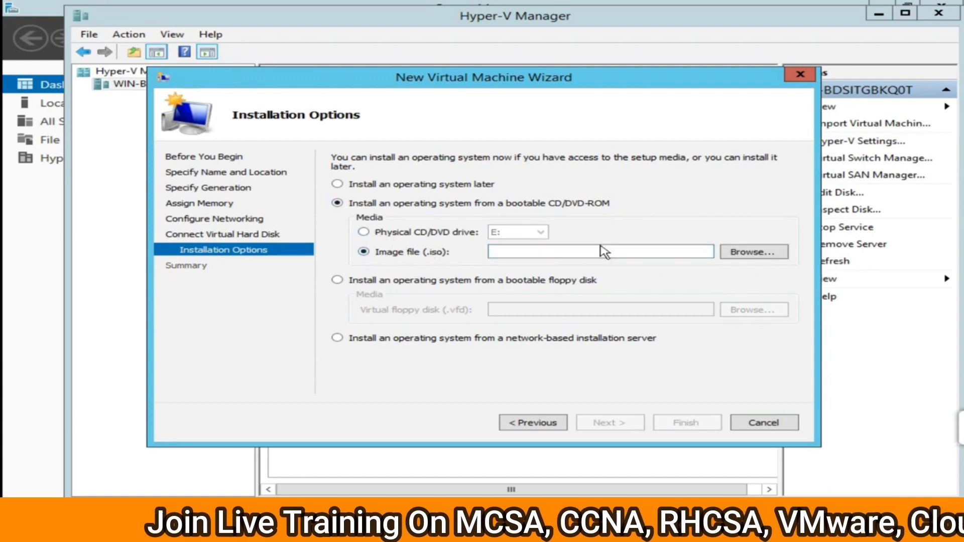
{"action": "left_click", "coordinate": [382, 233]}
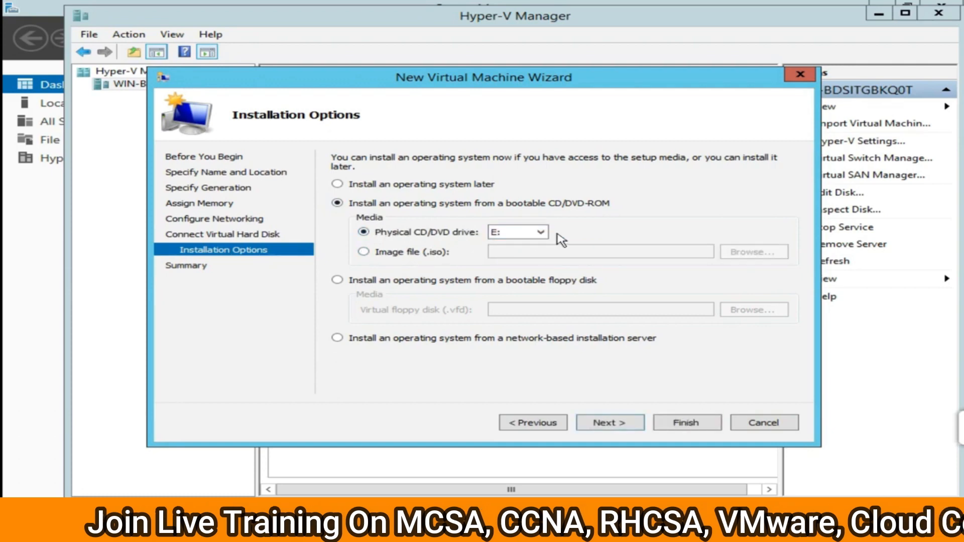
{"action": "left_click", "coordinate": [363, 247]}
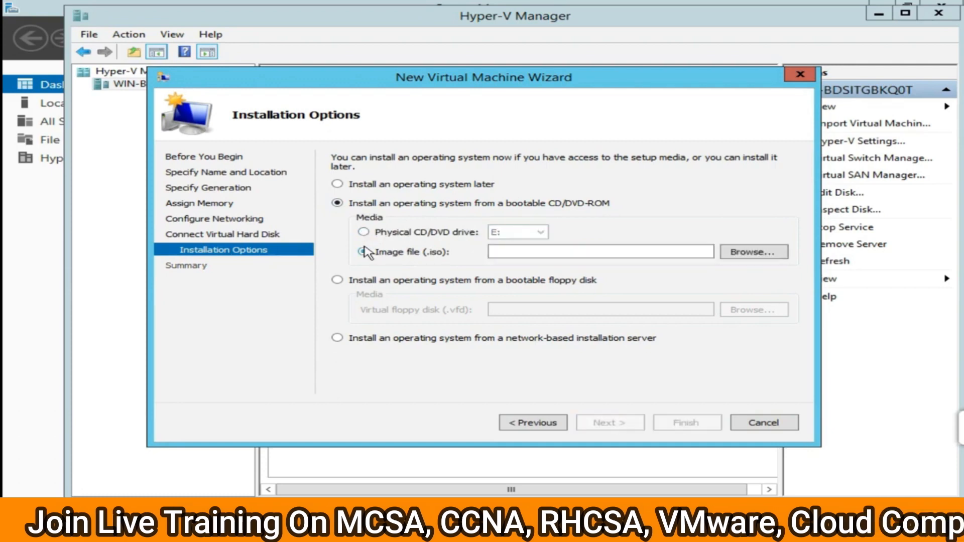
Select C:\WINDOWS 7 ULTIMATE 32&64 BIT.iso as the installation image.
{"action": "left_click", "coordinate": [759, 261]}
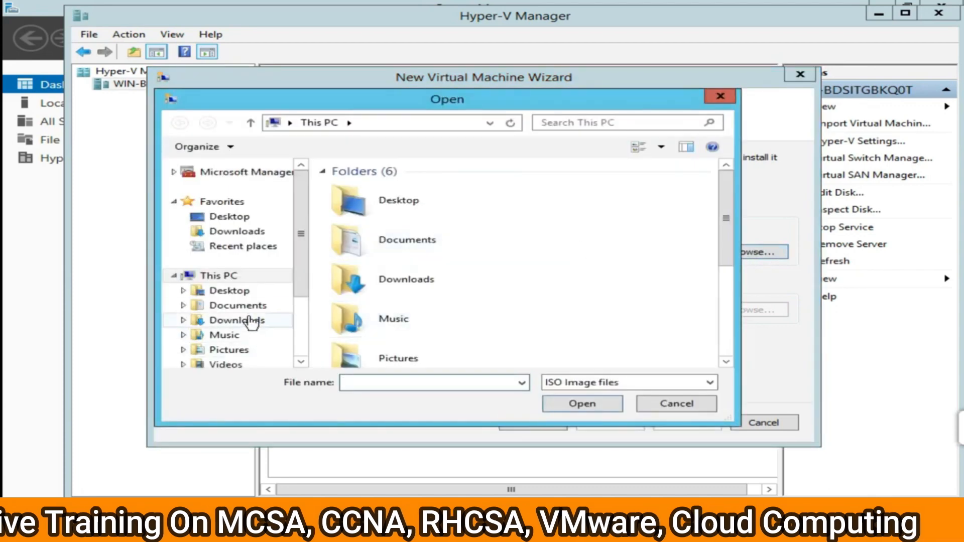
{"action": "left_click", "coordinate": [231, 279]}
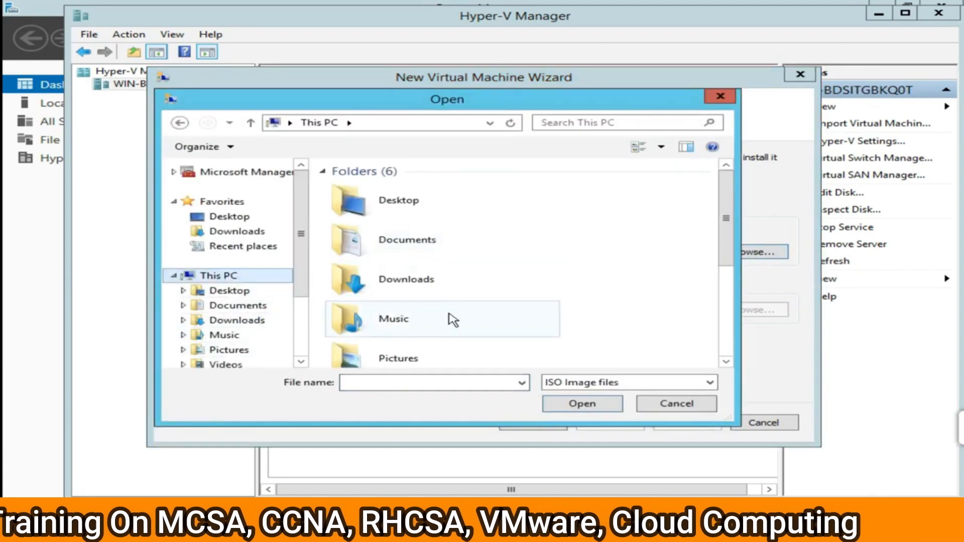
{"action": "left_click", "coordinate": [245, 284]}
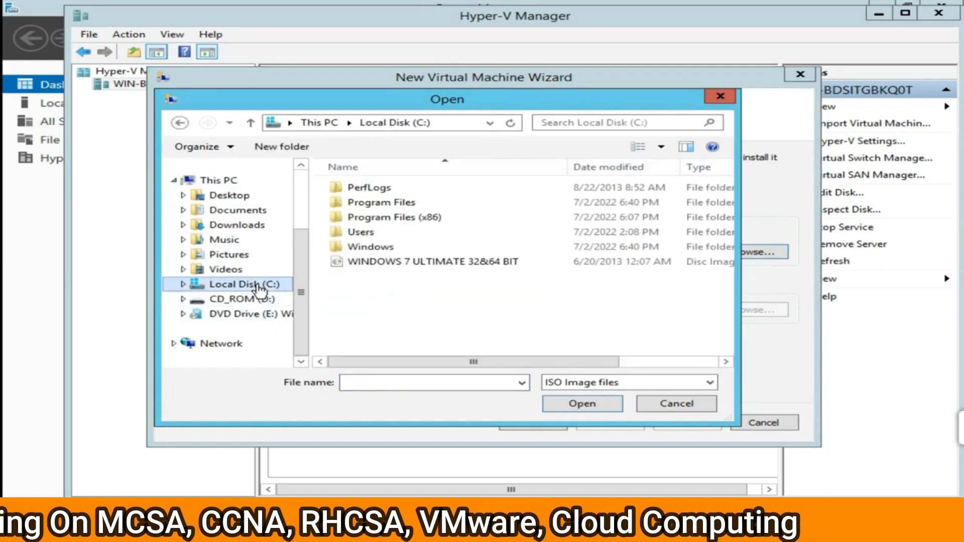
{"action": "left_click", "coordinate": [435, 264]}
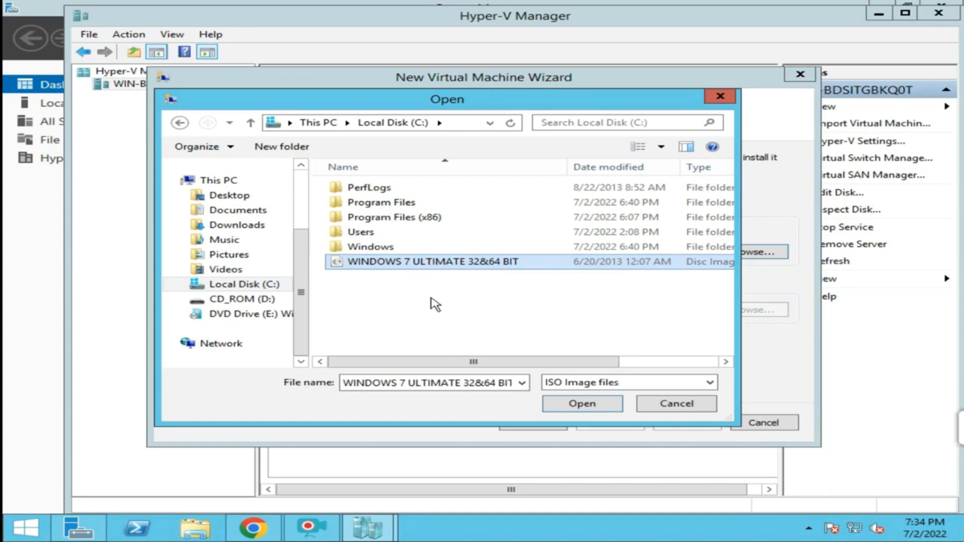
{"action": "left_click", "coordinate": [424, 271]}
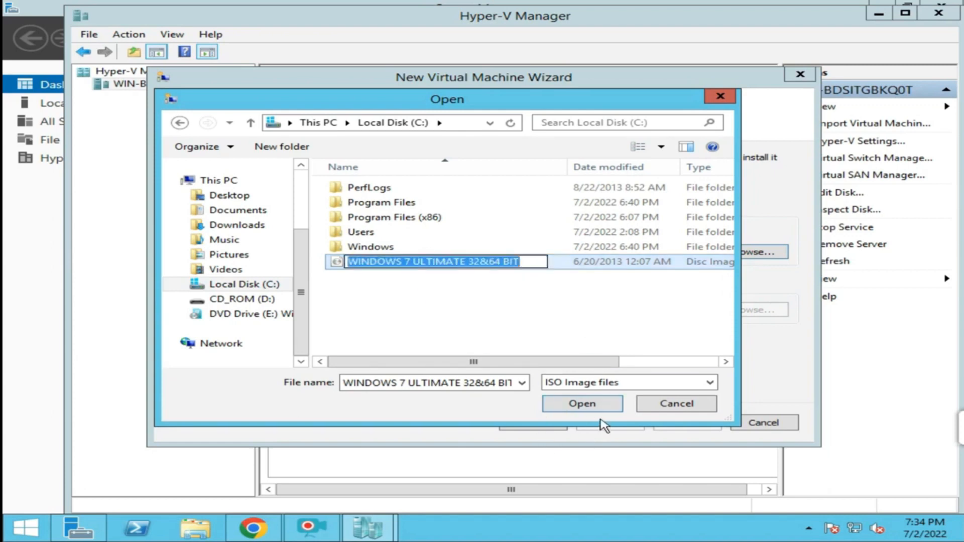
{"action": "left_click", "coordinate": [583, 404]}
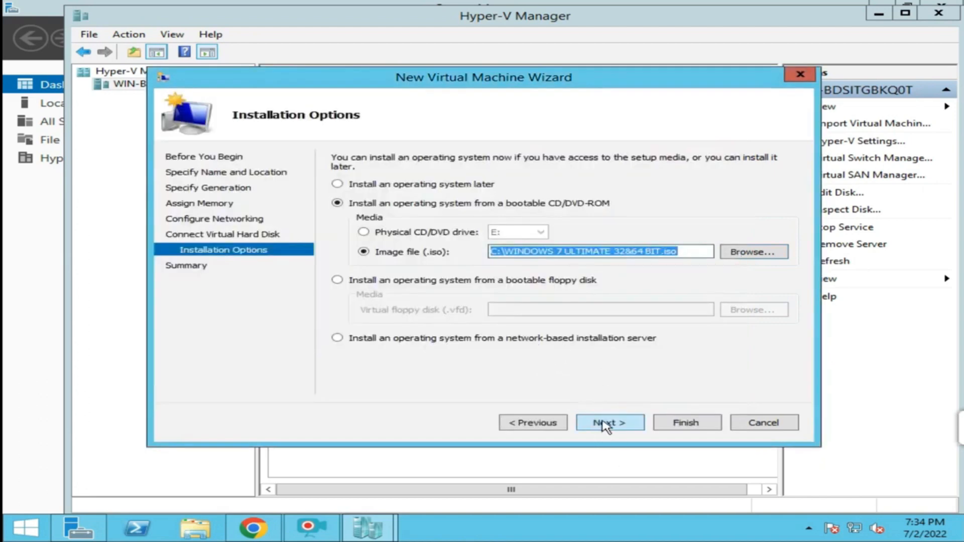
Review PC1's summary and earlier settings, then finish creating the VM.
{"action": "left_click", "coordinate": [605, 425]}
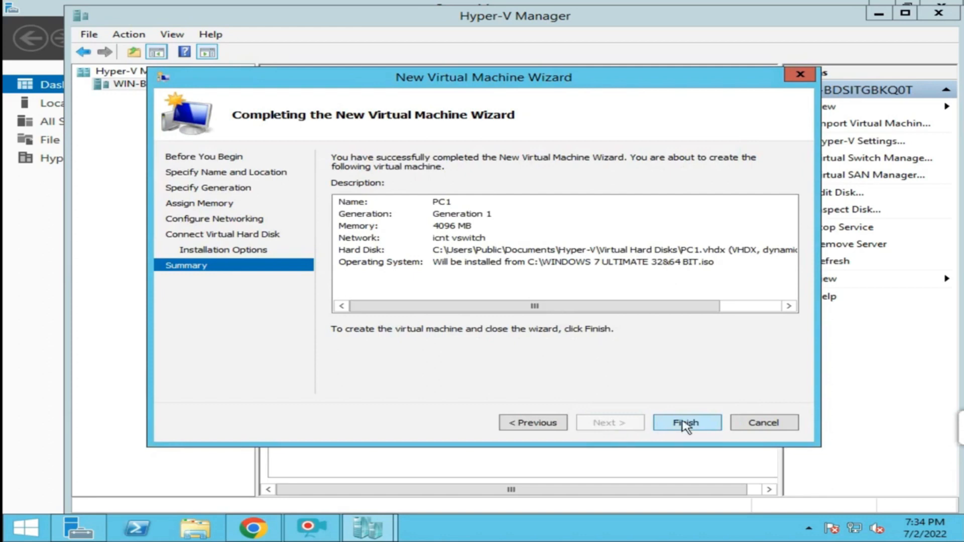
{"action": "left_click", "coordinate": [538, 427]}
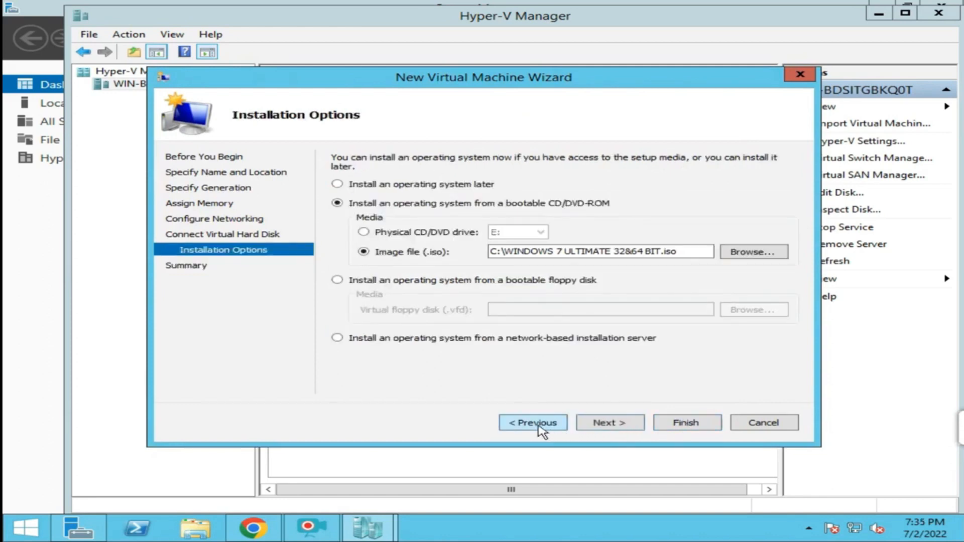
{"action": "left_click", "coordinate": [538, 427]}
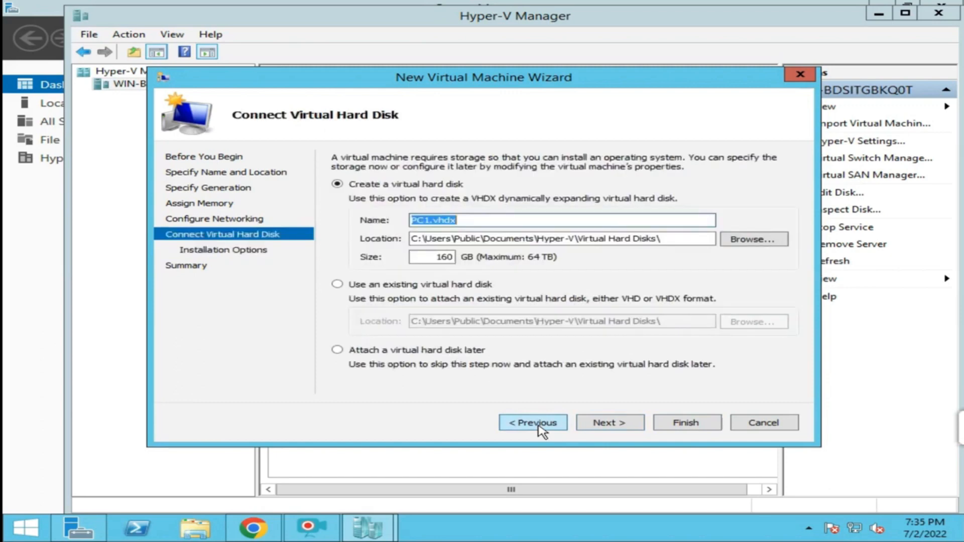
{"action": "left_click", "coordinate": [614, 426]}
{"action": "left_click", "coordinate": [614, 427]}
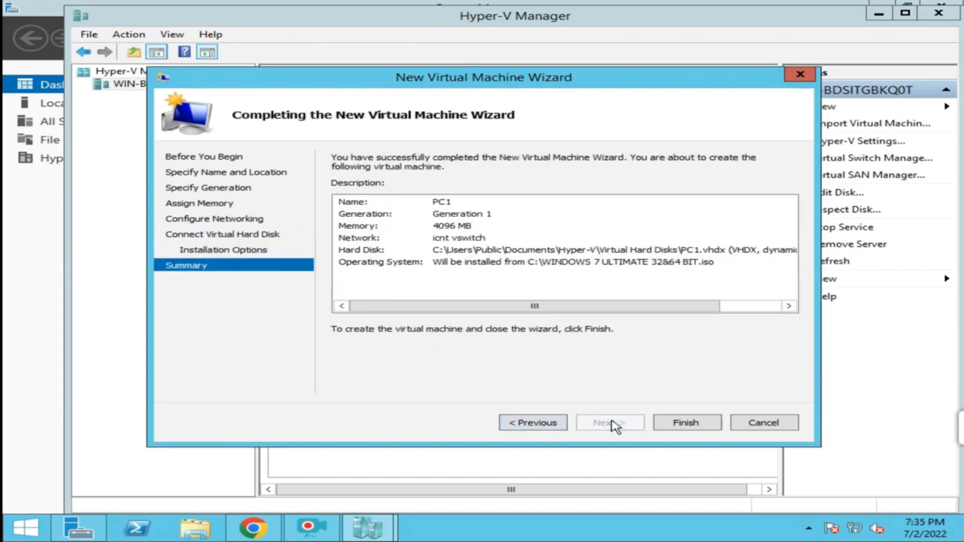
{"action": "left_click", "coordinate": [686, 424]}
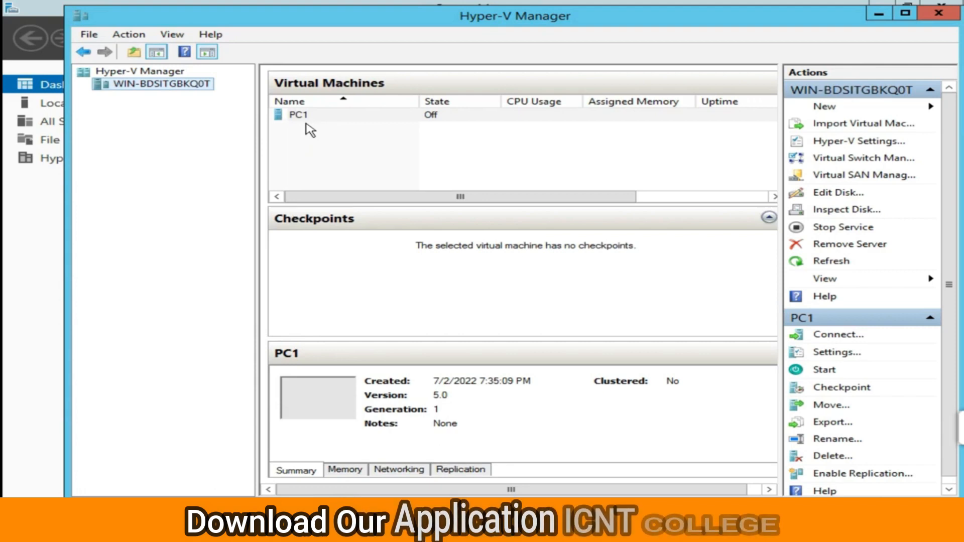
Start a second virtual machine in the New Virtual Machine Wizard and name it PC2.
{"action": "right_click", "coordinate": [187, 88]}
{"action": "mouse_move", "coordinate": [247, 100]}
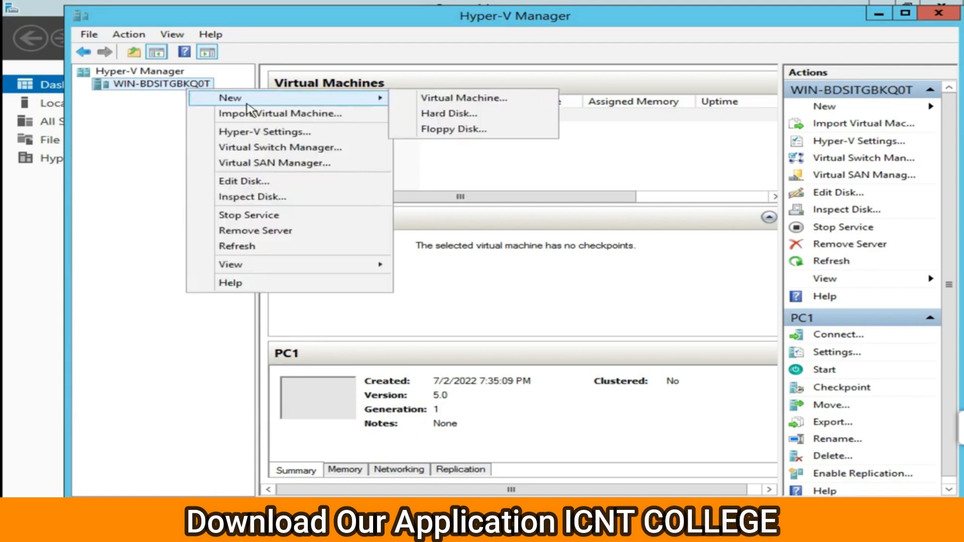
{"action": "left_click", "coordinate": [439, 99]}
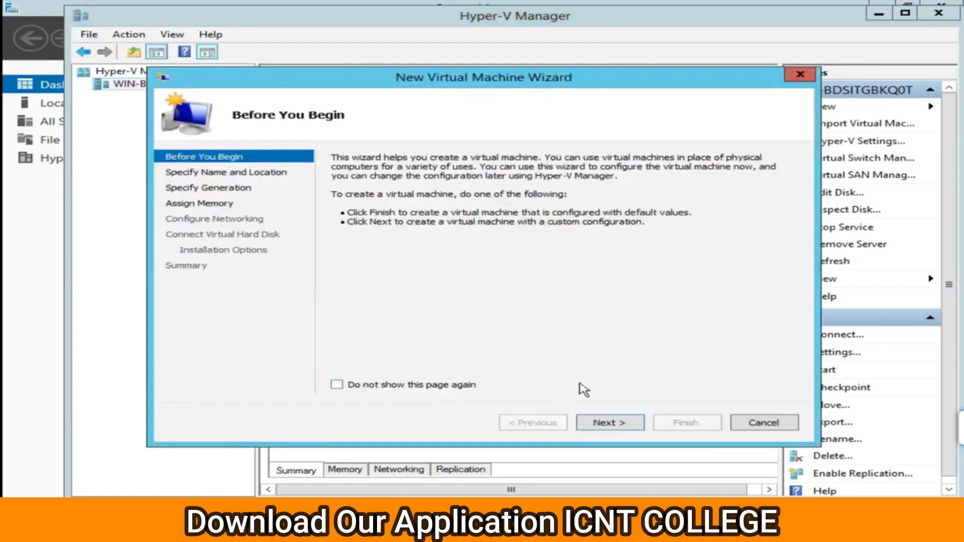
{"action": "left_click", "coordinate": [606, 421]}
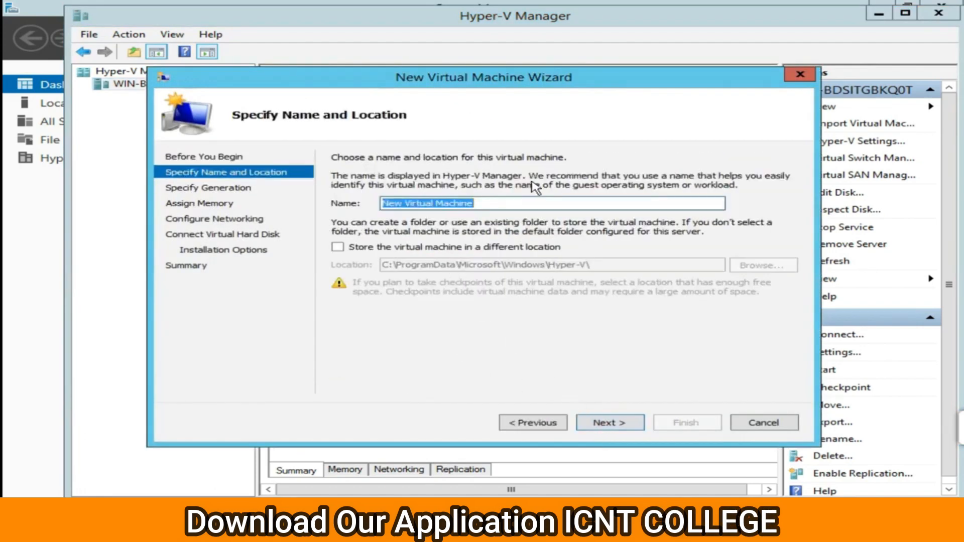
{"action": "type", "text": "PC"}
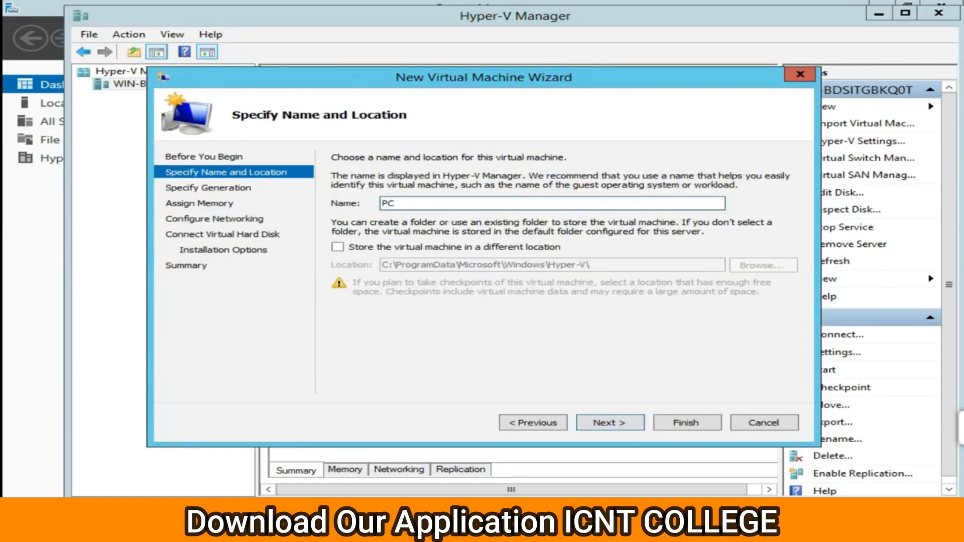
{"action": "type", "text": "2"}
{"action": "left_click", "coordinate": [607, 423]}
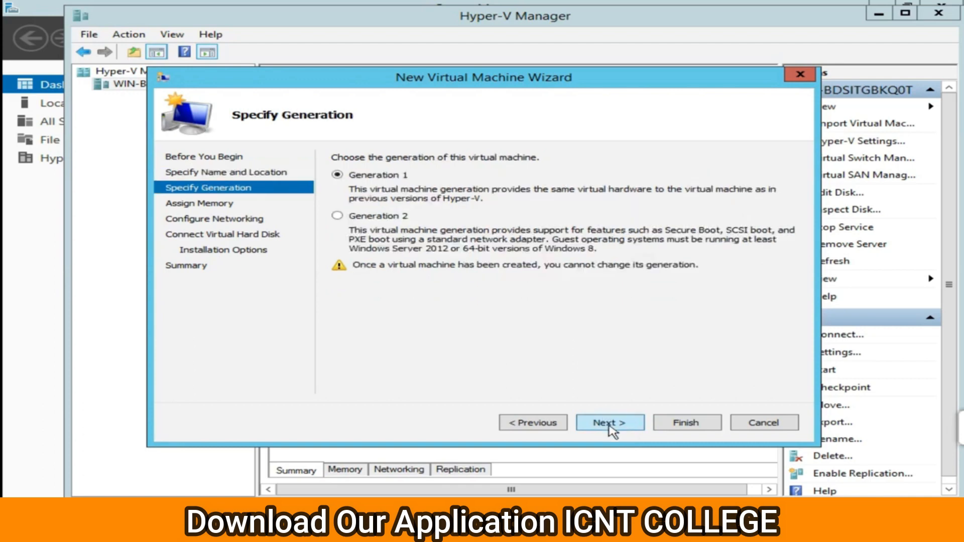
Keep Generation 1, set startup memory to 4096 MB, and connect the network to icnt vswitch.
{"action": "left_click", "coordinate": [609, 424]}
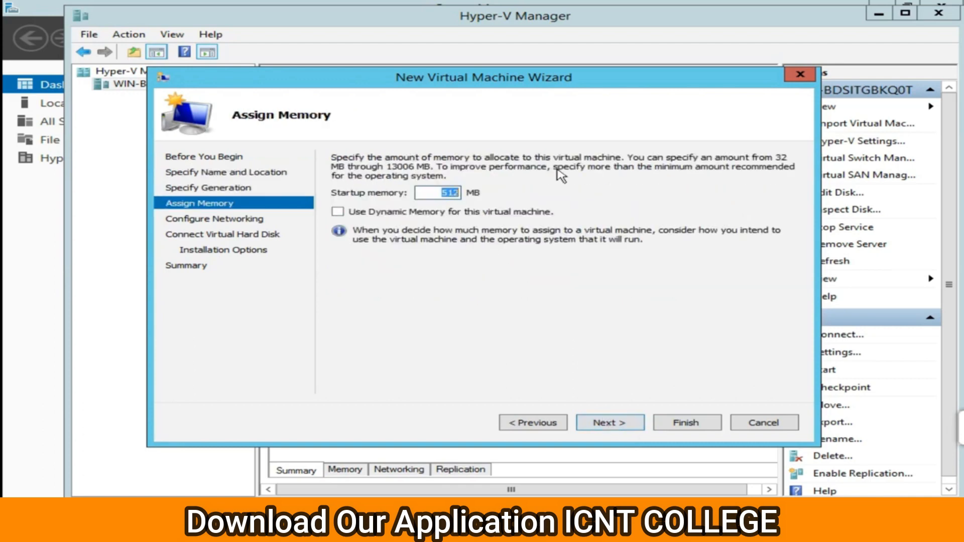
{"action": "key", "text": "BackSpace"}
{"action": "type", "text": "4096"}
{"action": "left_click", "coordinate": [609, 427]}
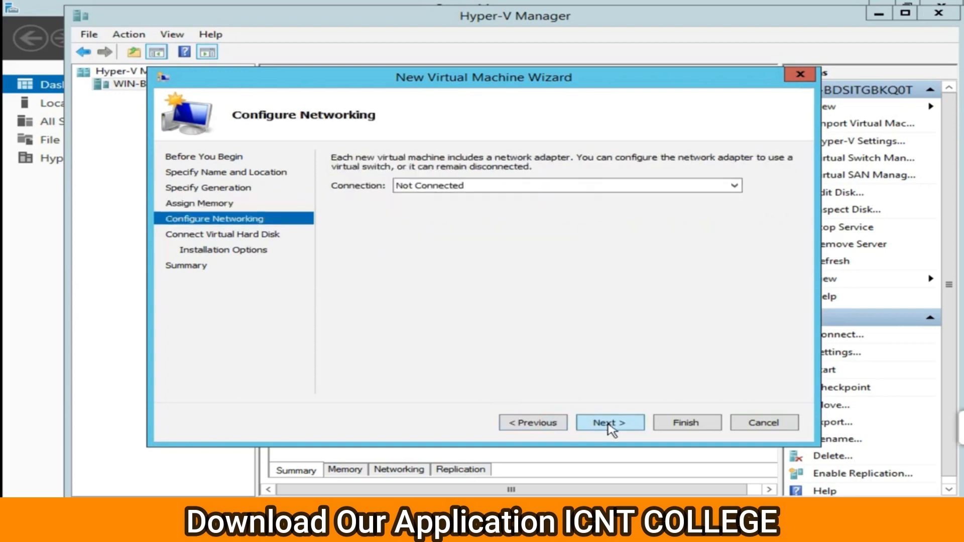
{"action": "left_click", "coordinate": [506, 189]}
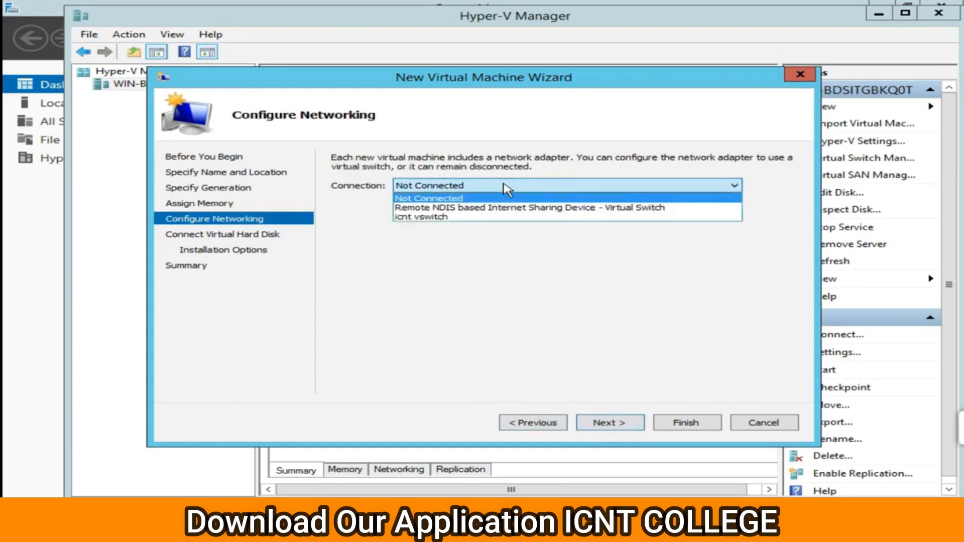
{"action": "left_click", "coordinate": [481, 221]}
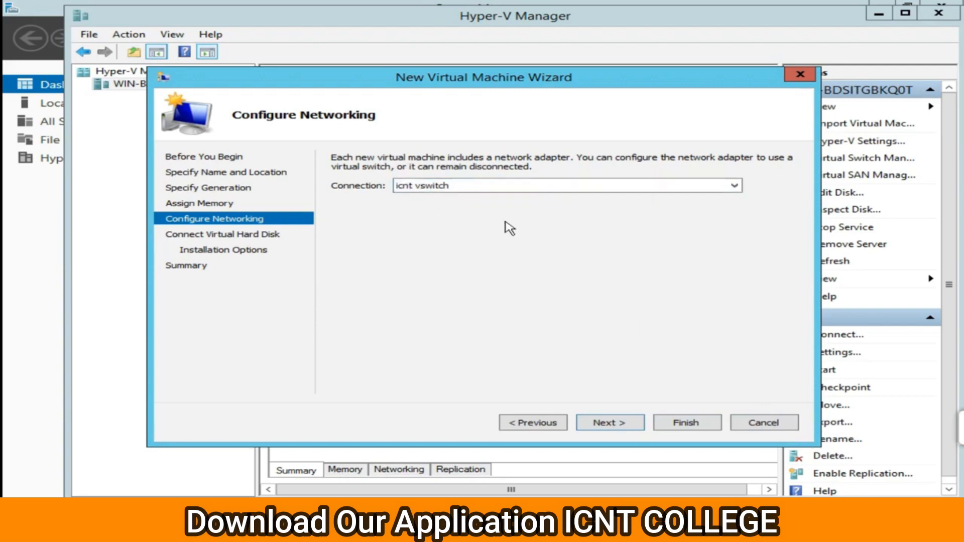
Set PC2's new virtual hard disk size to 160 GB.
{"action": "left_click", "coordinate": [610, 423]}
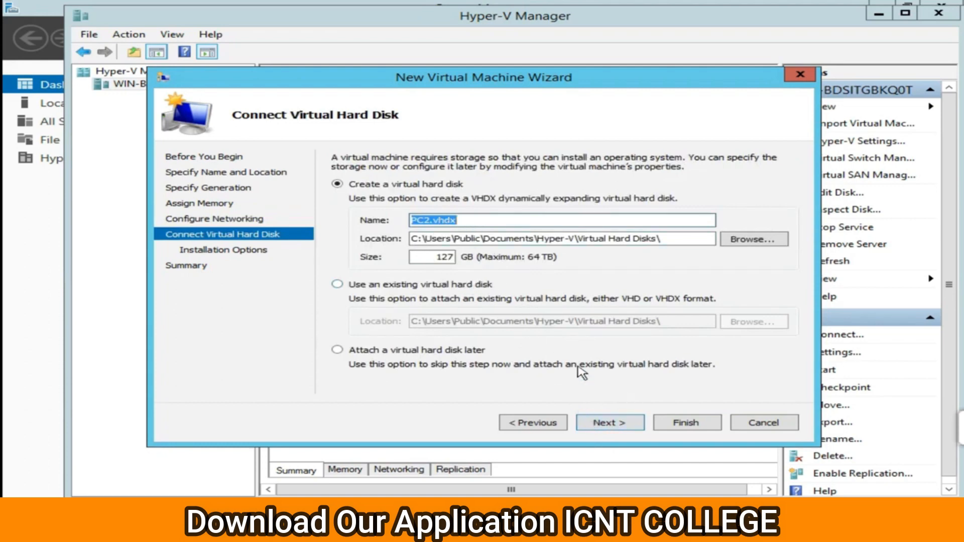
{"action": "double_click", "coordinate": [440, 258]}
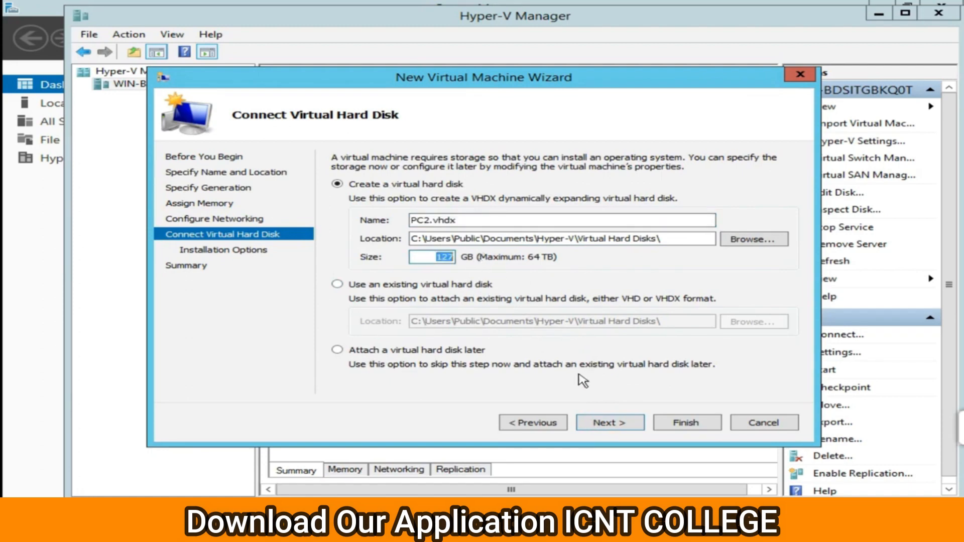
{"action": "type", "text": "160"}
{"action": "left_click", "coordinate": [606, 424]}
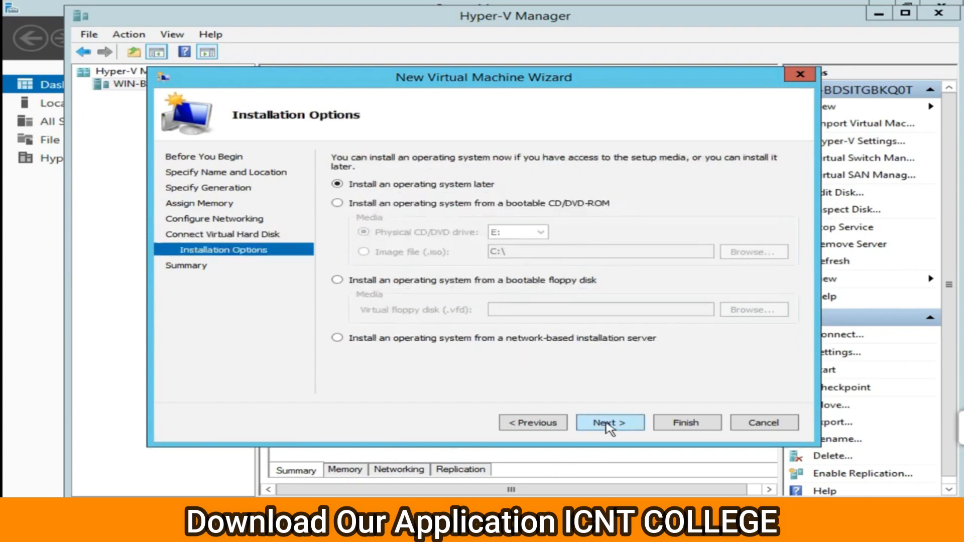
Install from the WINDOWS 7 ULTIMATE 32&64 BIT ISO image and finish creating PC2.
{"action": "left_click", "coordinate": [337, 204]}
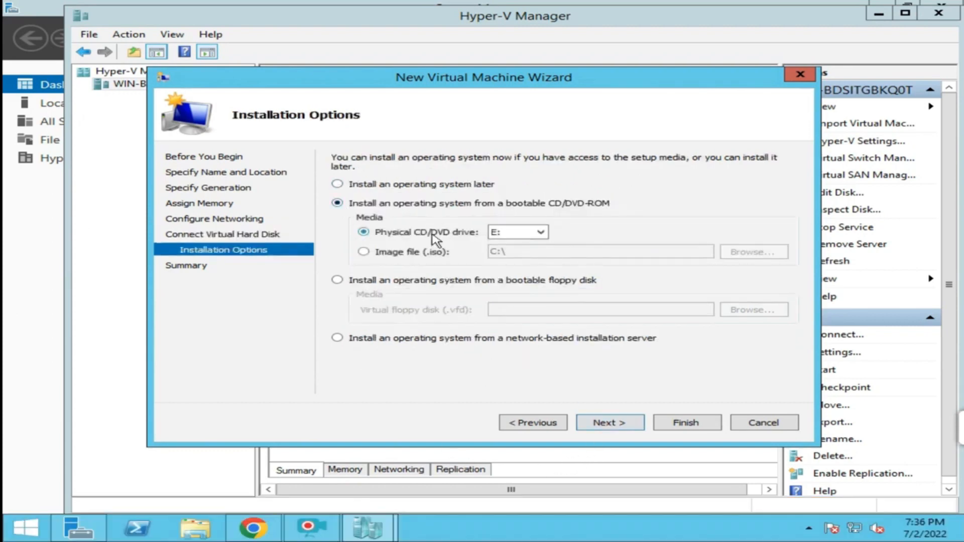
{"action": "left_click", "coordinate": [370, 252]}
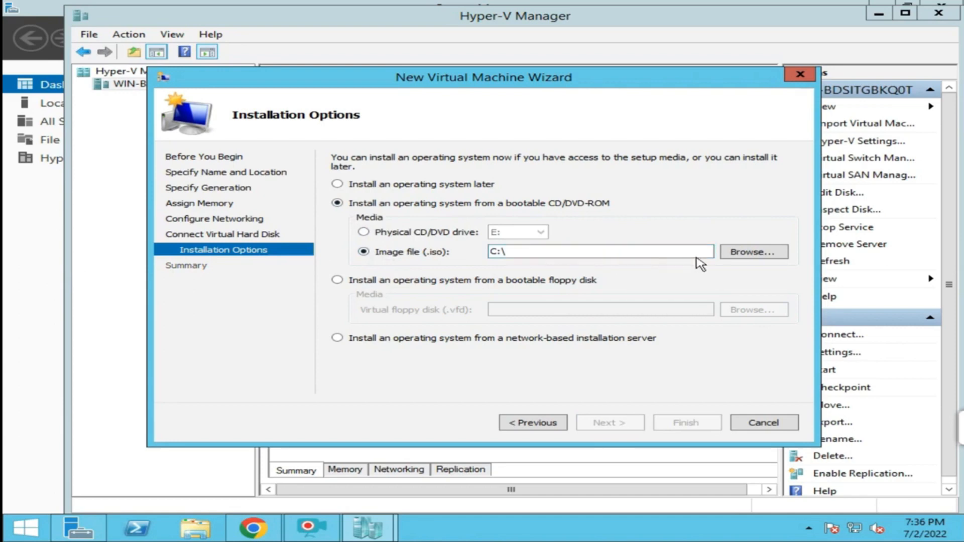
{"action": "left_click", "coordinate": [752, 252]}
{"action": "left_click", "coordinate": [536, 262]}
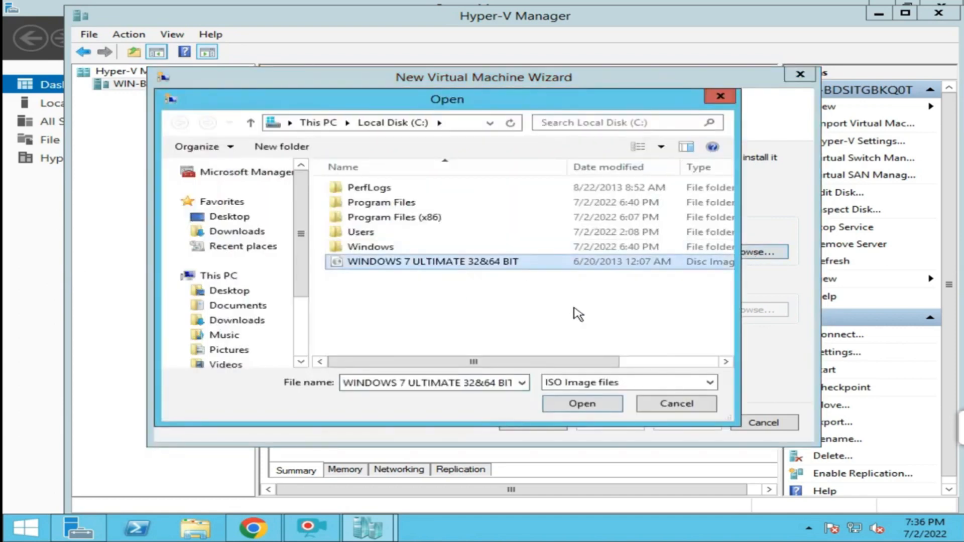
{"action": "left_click", "coordinate": [583, 404]}
{"action": "left_click", "coordinate": [607, 425]}
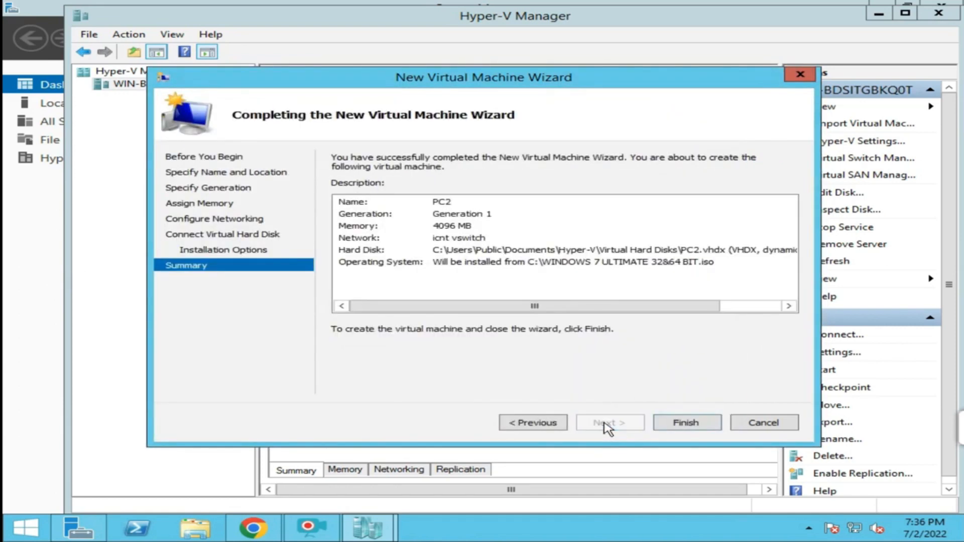
{"action": "left_click", "coordinate": [685, 424]}
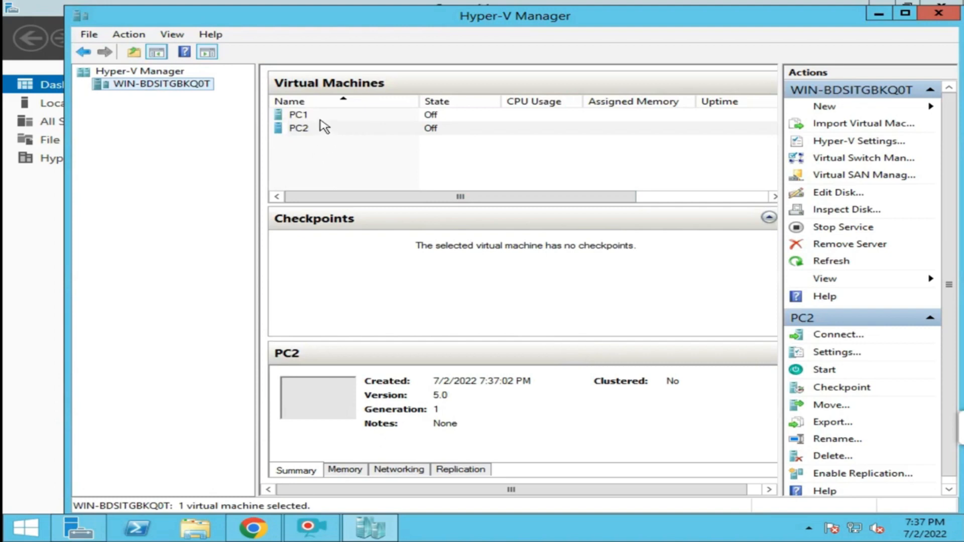
Maximize Hyper-V Manager and connect to the PC1 virtual machine's console.
{"action": "double_click", "coordinate": [442, 24]}
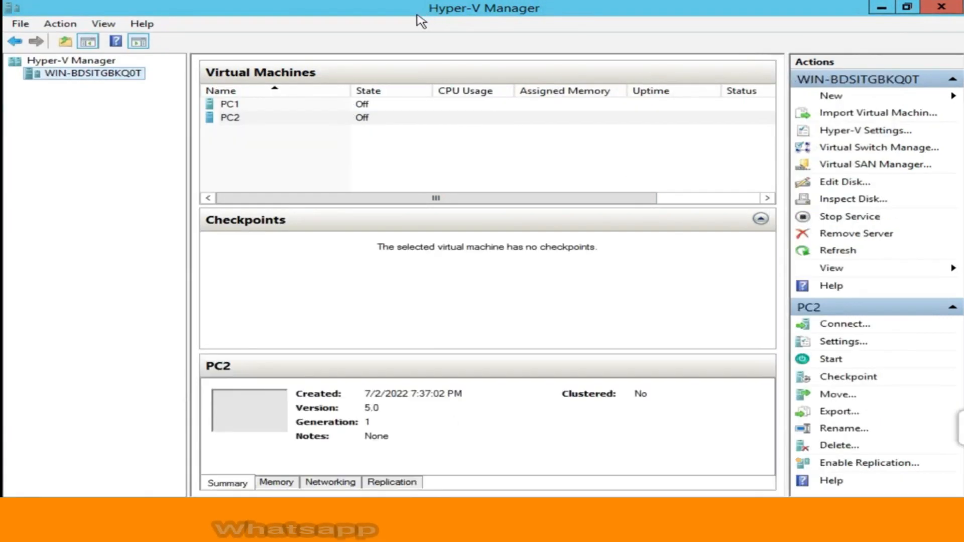
{"action": "left_click", "coordinate": [231, 106]}
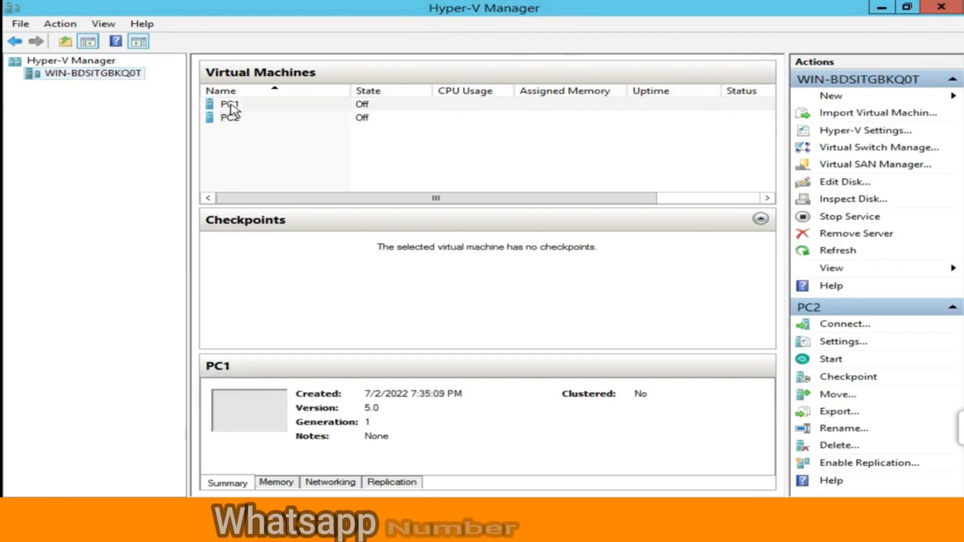
{"action": "right_click", "coordinate": [231, 107]}
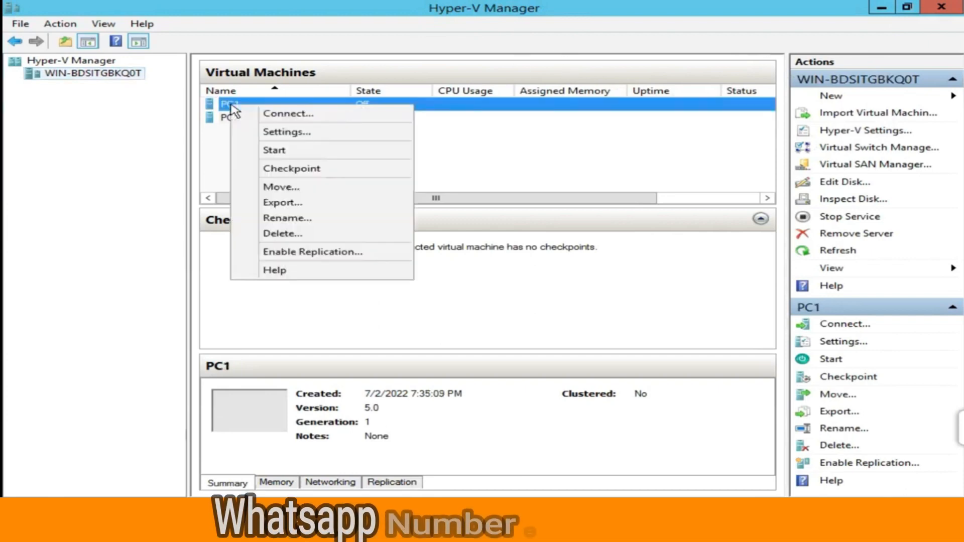
{"action": "left_click", "coordinate": [307, 115]}
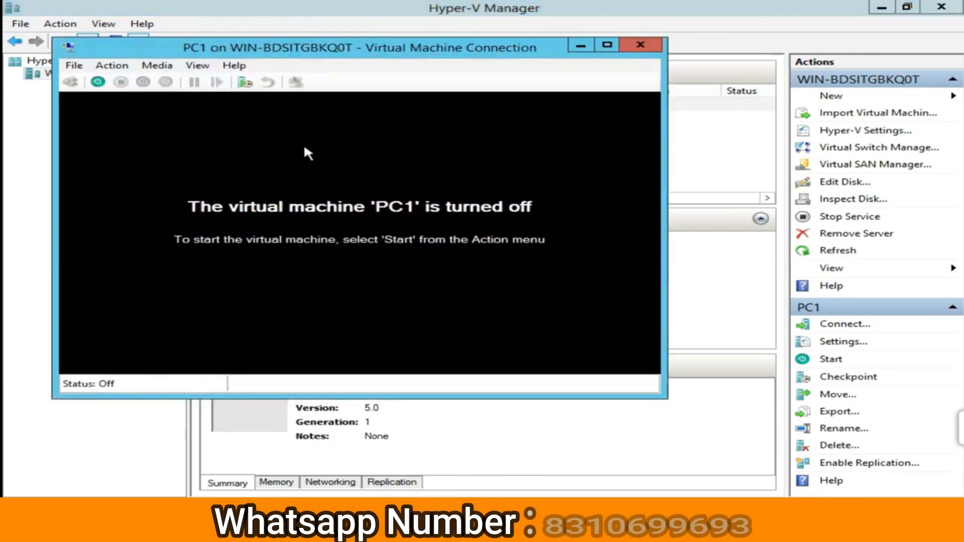
Start PC1, boot the Windows Setup entry, and move its console window to the top-left.
{"action": "left_click", "coordinate": [98, 83]}
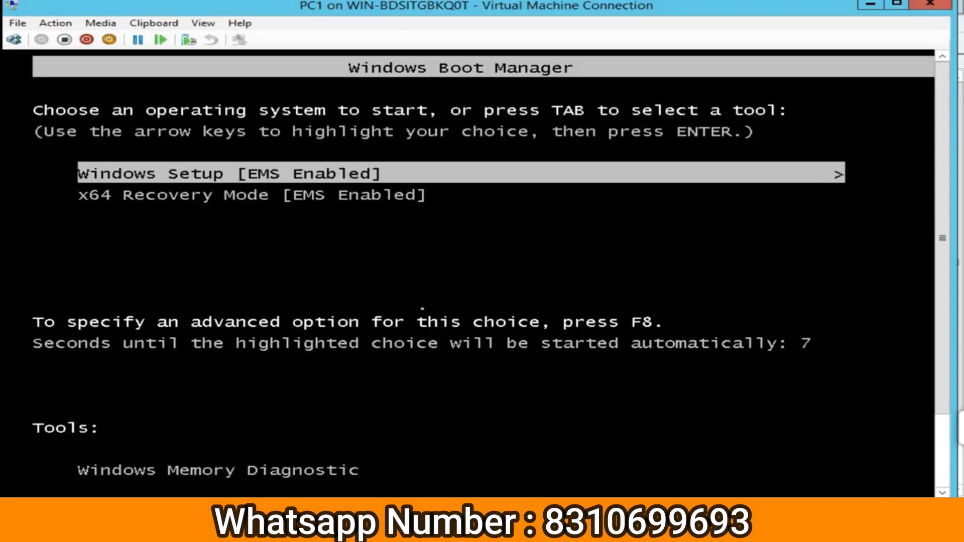
{"action": "key", "text": "Return"}
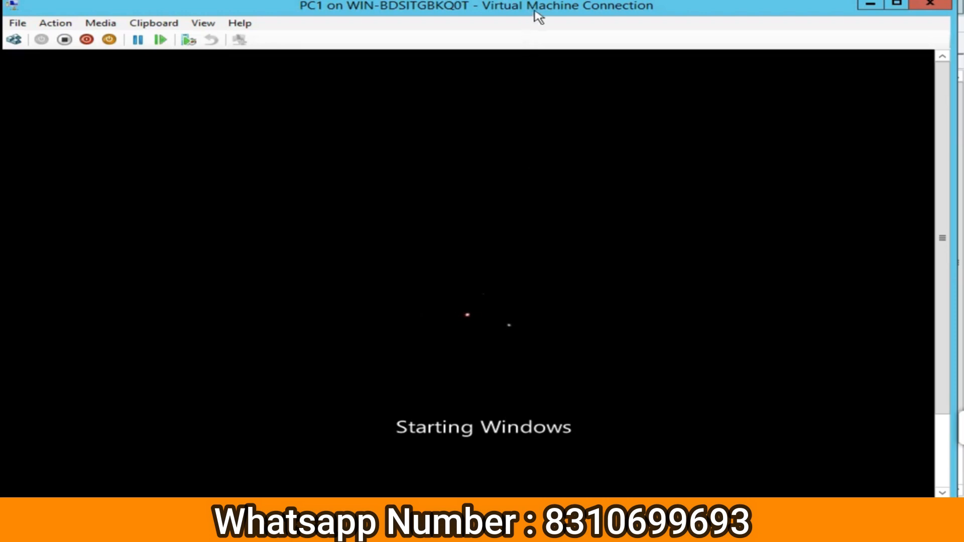
{"action": "left_click_drag", "start_coordinate": [538, 16], "coordinate": [547, 113]}
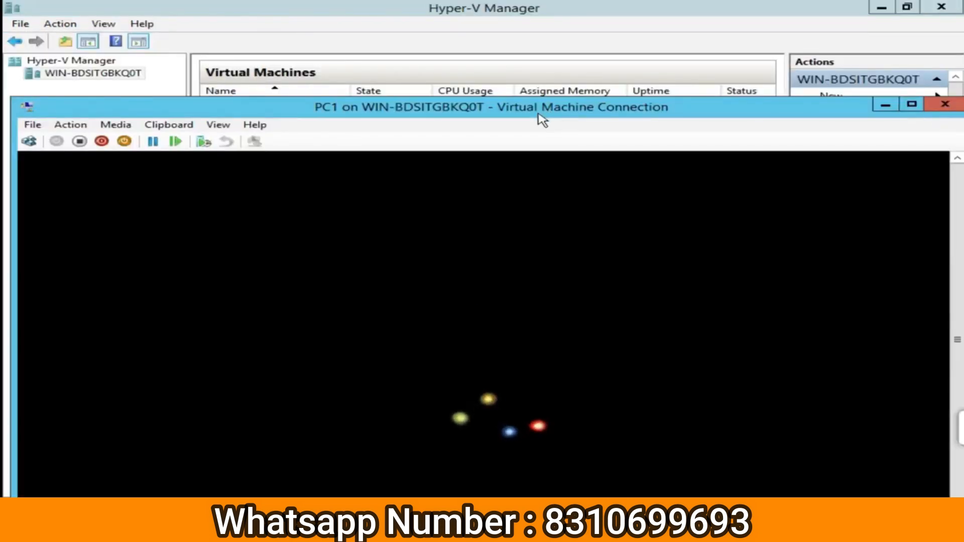
{"action": "left_click_drag", "start_coordinate": [632, 151], "coordinate": [689, 82]}
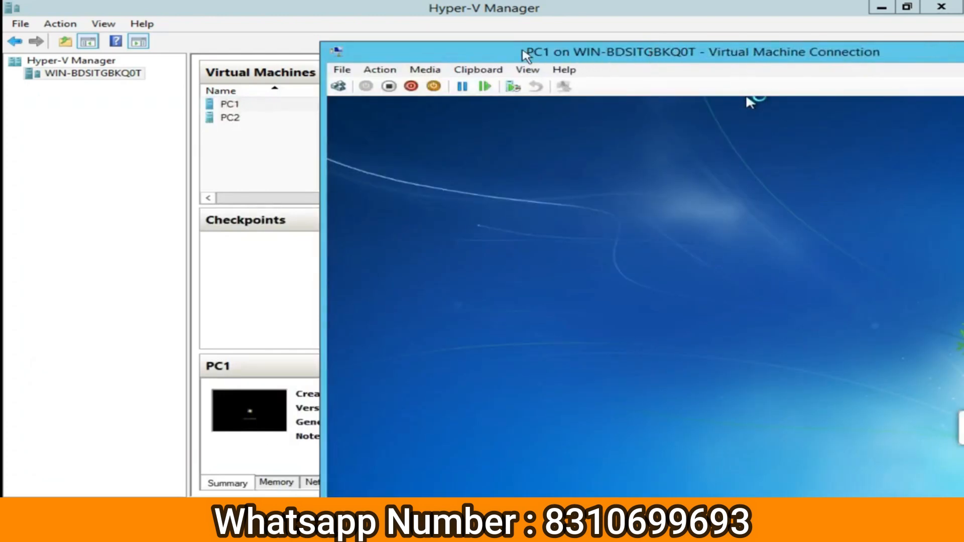
{"action": "left_click_drag", "start_coordinate": [527, 52], "coordinate": [209, 9]}
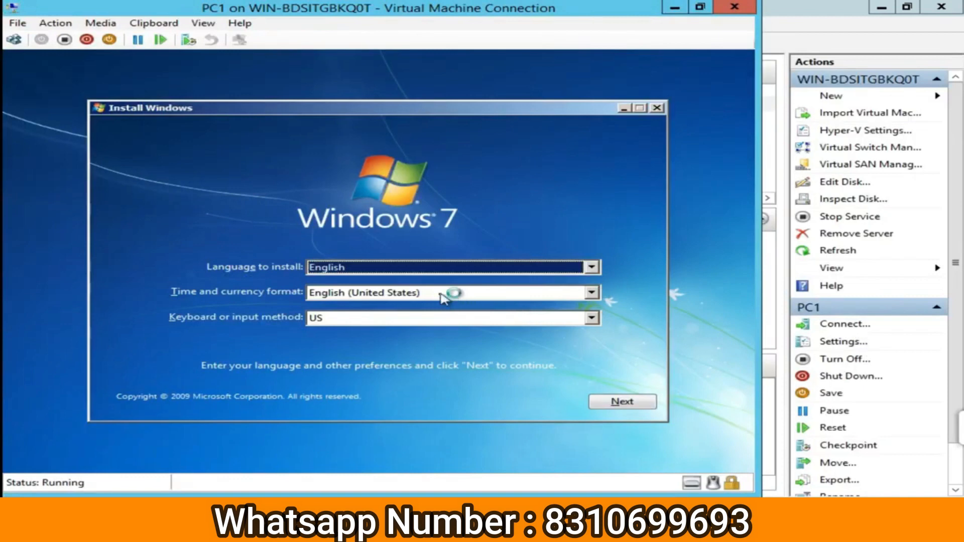
Choose English (India) for time and currency format in PC1's setup, then Install now.
{"action": "left_click", "coordinate": [443, 294]}
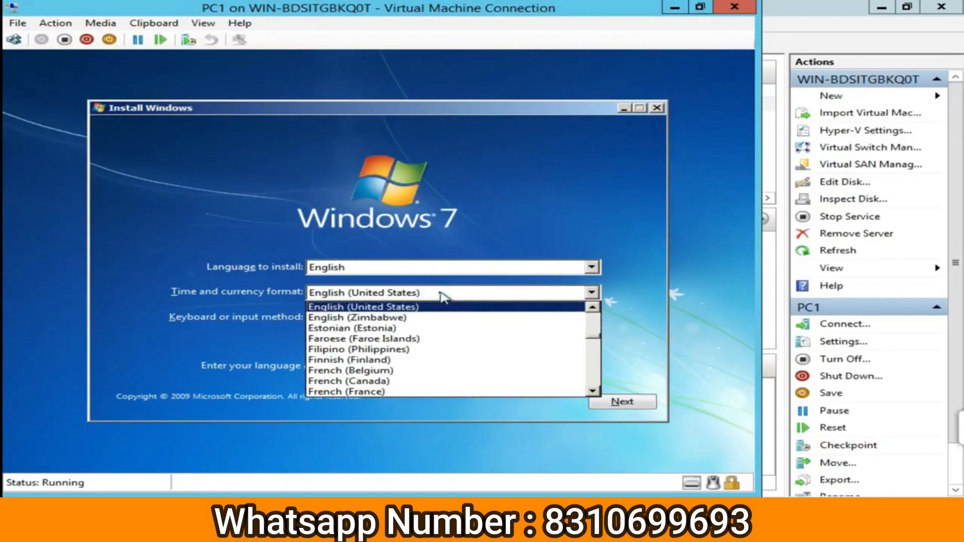
{"action": "key", "text": "e"}
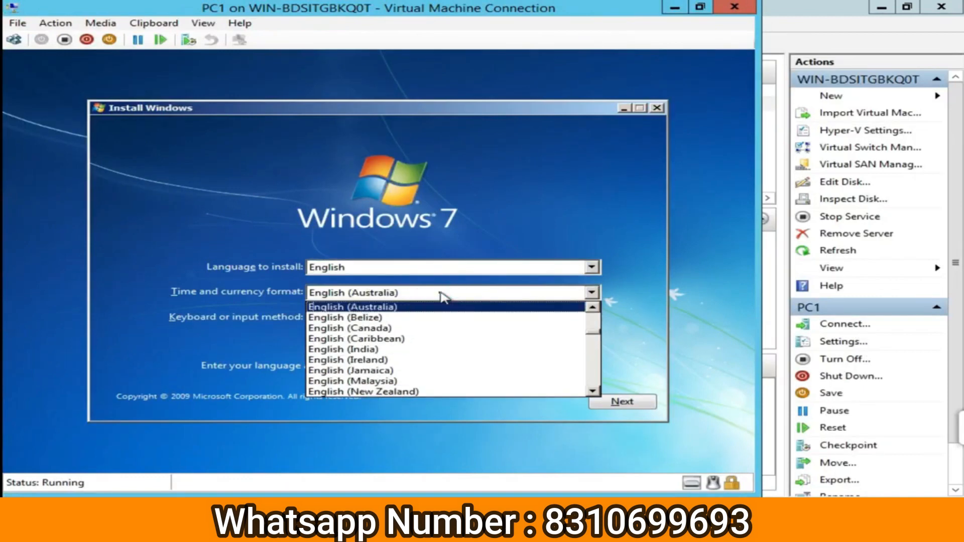
{"action": "key", "text": "Down"}
{"action": "key", "text": "Down"}
{"action": "key", "text": "Down"}
{"action": "key", "text": "Down"}
{"action": "key", "text": "Return"}
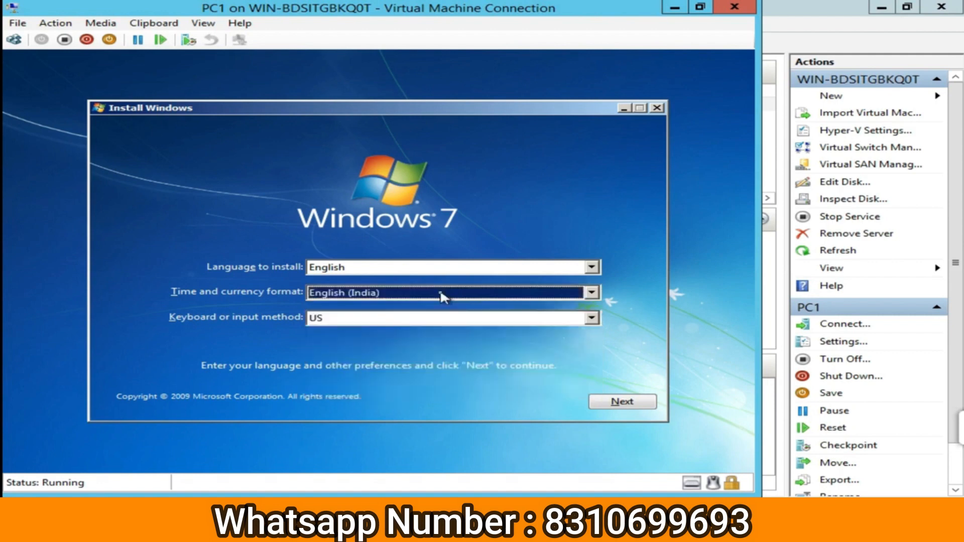
{"action": "left_click", "coordinate": [636, 403]}
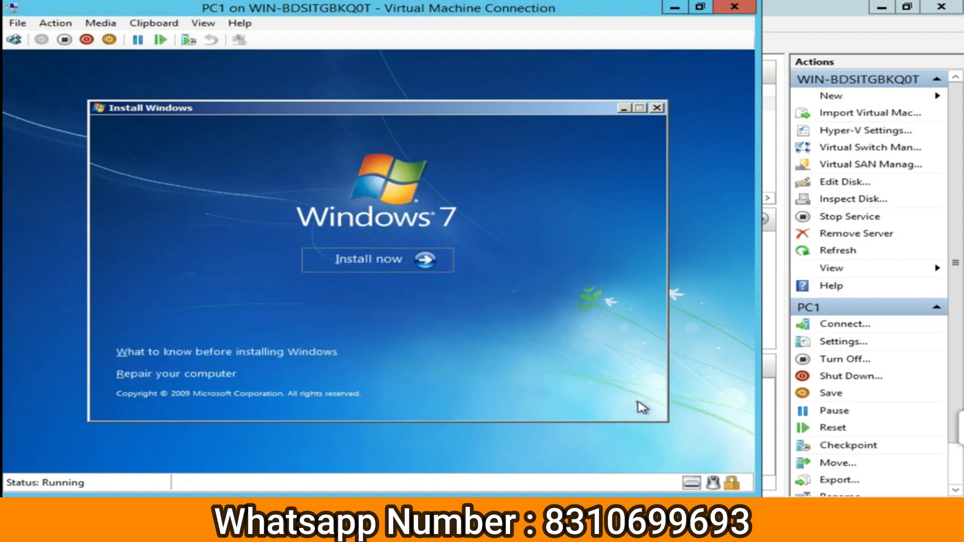
{"action": "left_click", "coordinate": [396, 264]}
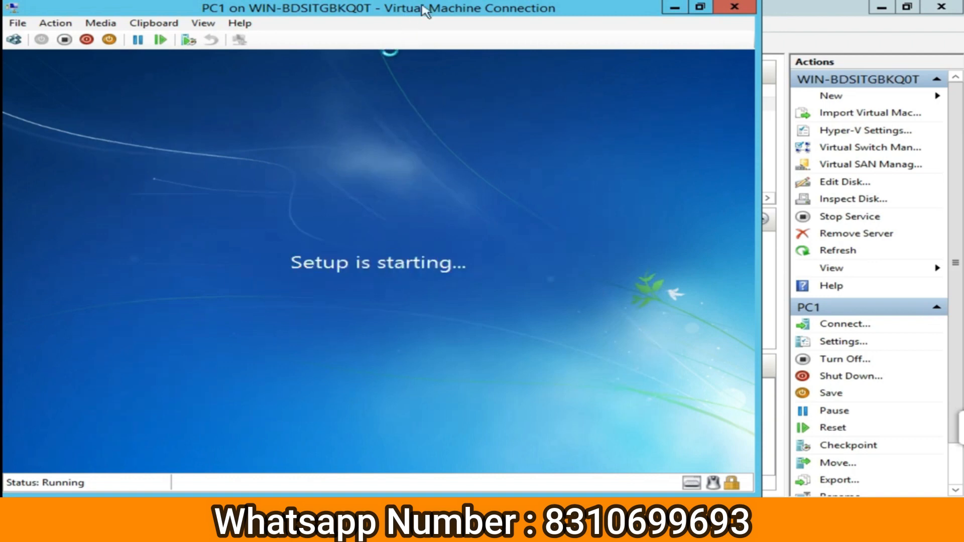
{"action": "left_click_drag", "start_coordinate": [576, 16], "coordinate": [608, 20]}
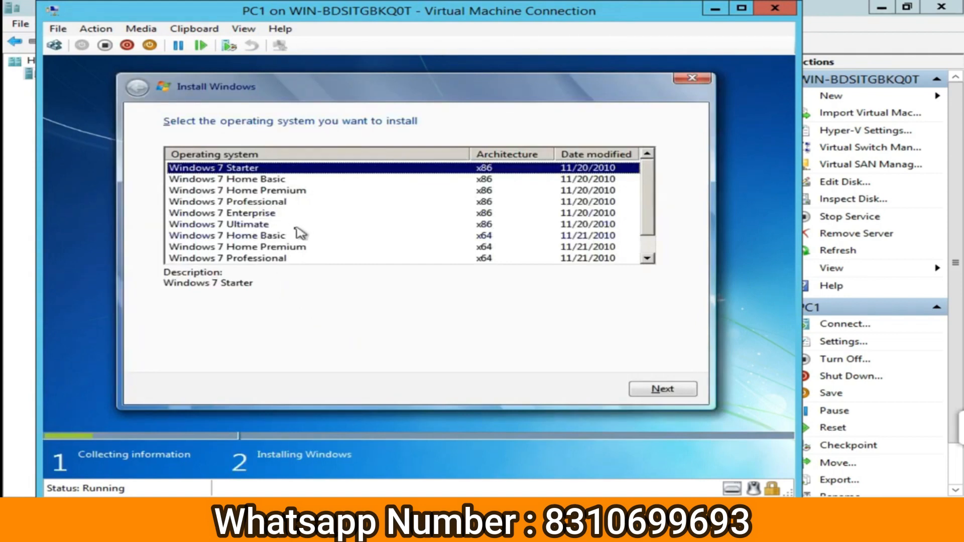
Choose Windows 7 Professional x64, accept the license terms, and pick a custom installation.
{"action": "left_click", "coordinate": [264, 258]}
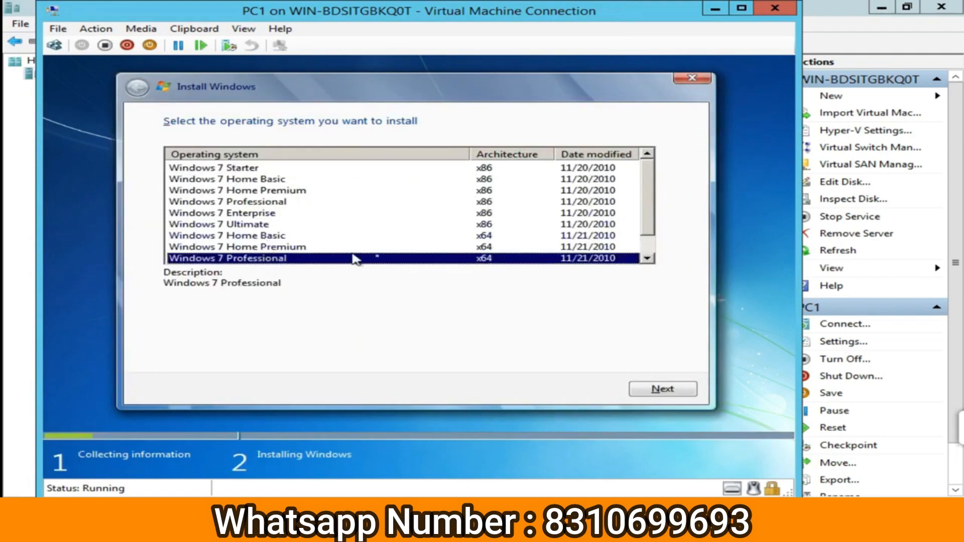
{"action": "left_click", "coordinate": [667, 393]}
{"action": "left_click", "coordinate": [268, 356]}
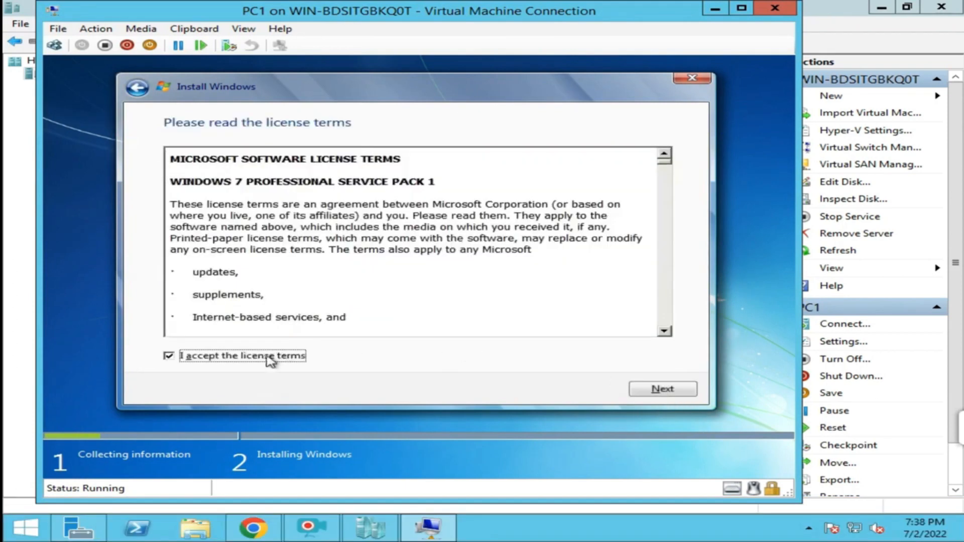
{"action": "left_click", "coordinate": [658, 389]}
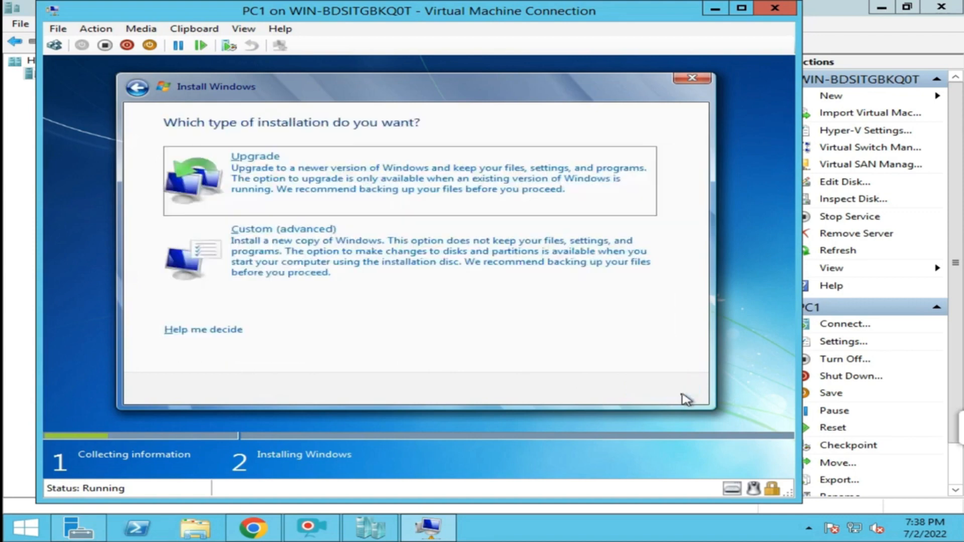
{"action": "left_click", "coordinate": [452, 266]}
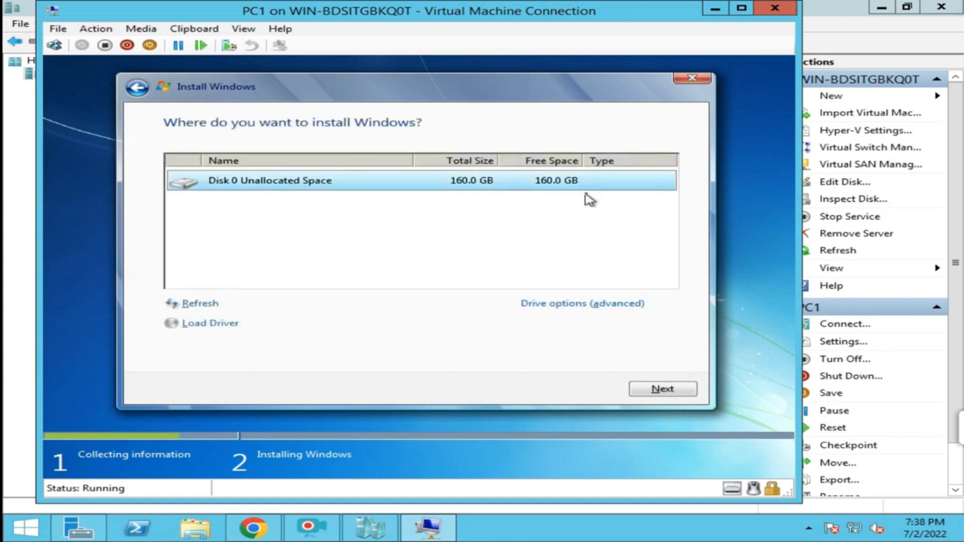
Create a full-size partition, accept the system partition, and install onto Partition 2.
{"action": "left_click", "coordinate": [604, 307]}
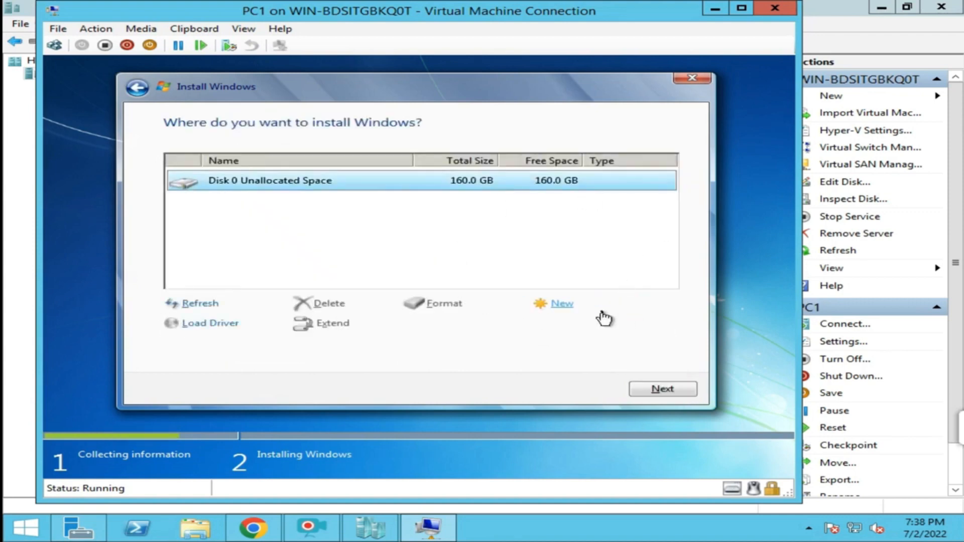
{"action": "left_click", "coordinate": [556, 304]}
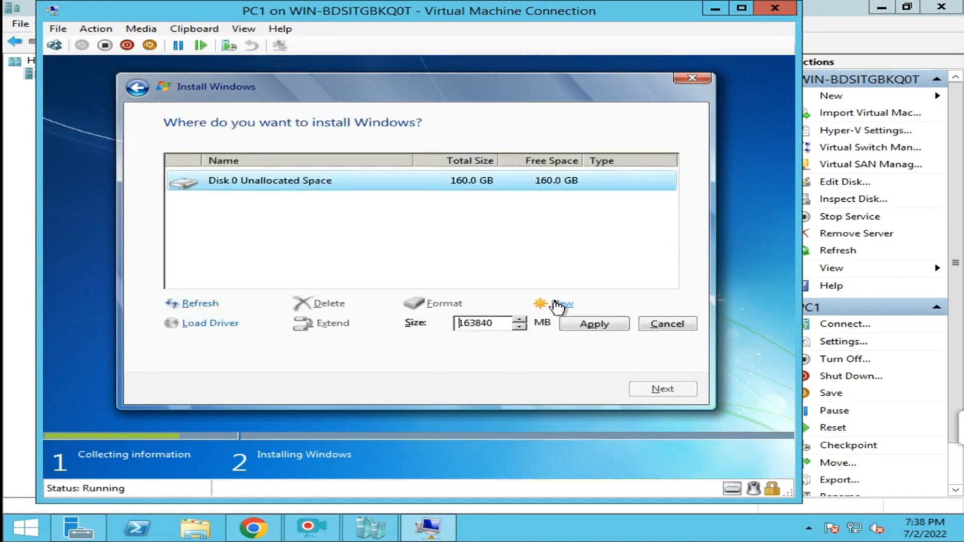
{"action": "left_click", "coordinate": [594, 326]}
{"action": "left_click", "coordinate": [542, 326]}
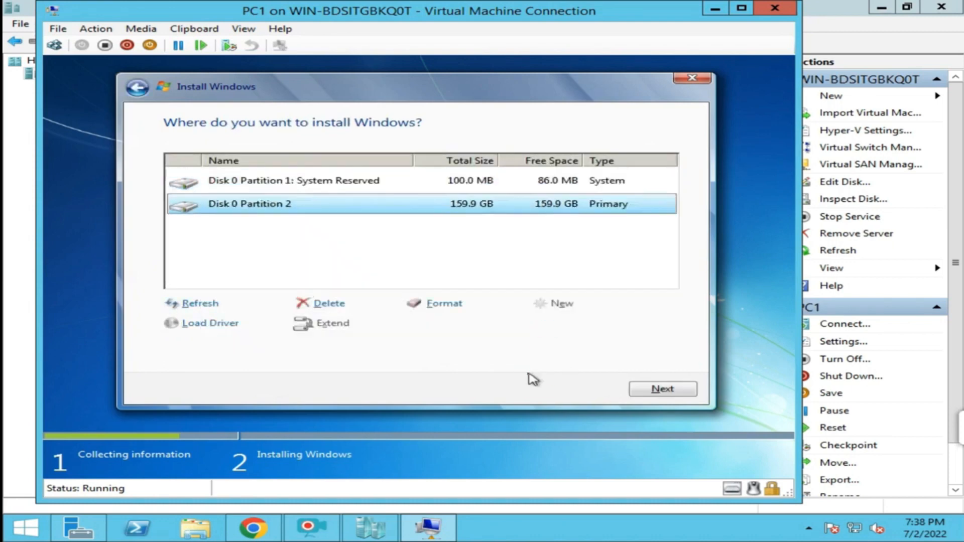
{"action": "left_click", "coordinate": [641, 390]}
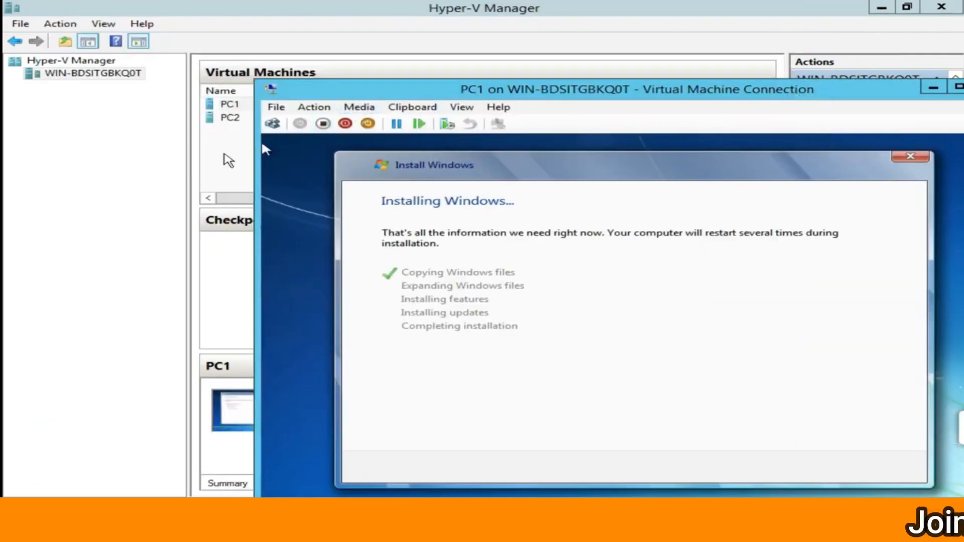
Connect to PC2's console, power it on, and boot into the Windows Setup entry.
{"action": "left_click", "coordinate": [226, 158]}
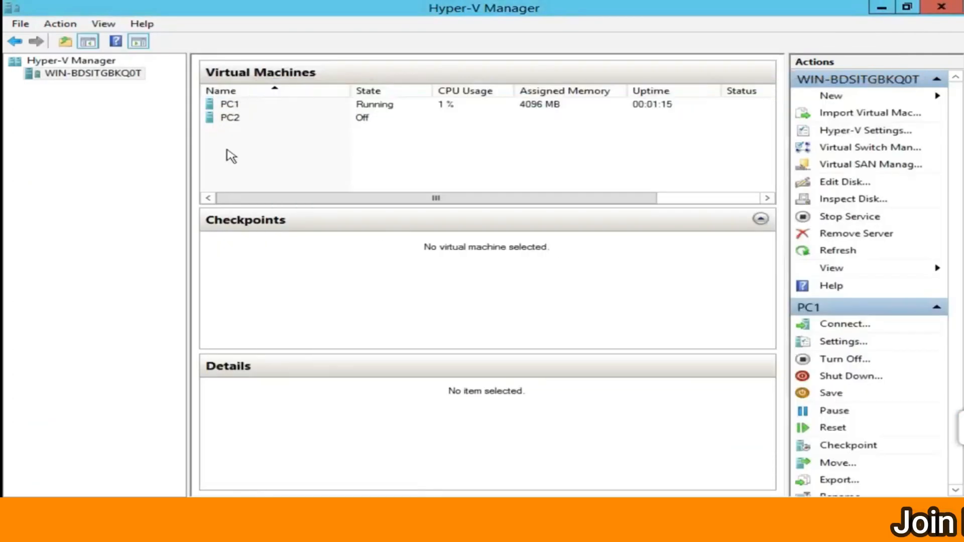
{"action": "left_click", "coordinate": [237, 123]}
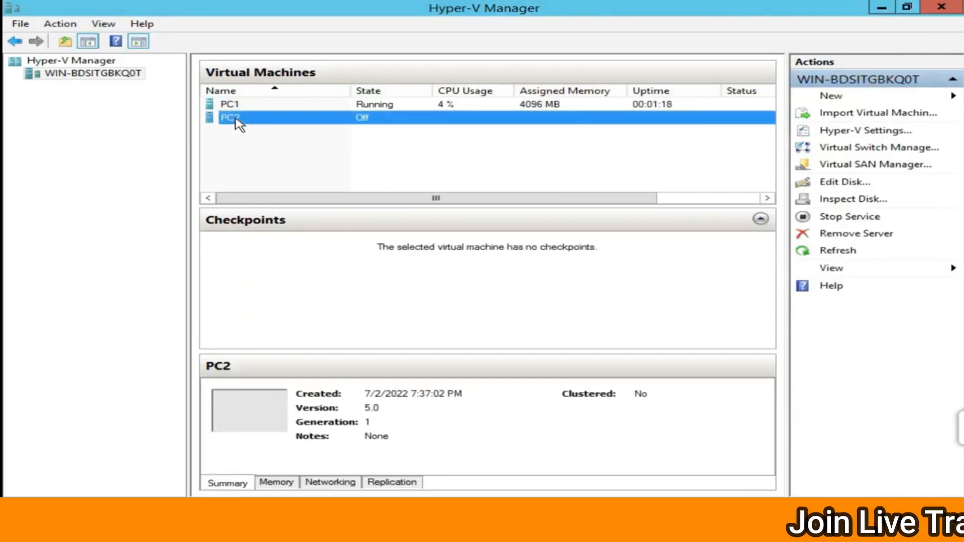
{"action": "right_click", "coordinate": [236, 121]}
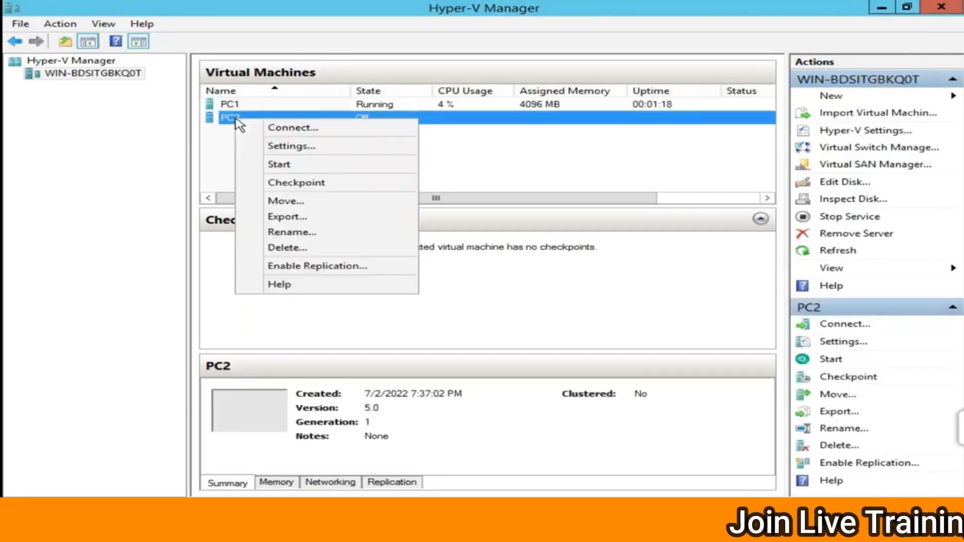
{"action": "left_click", "coordinate": [276, 129]}
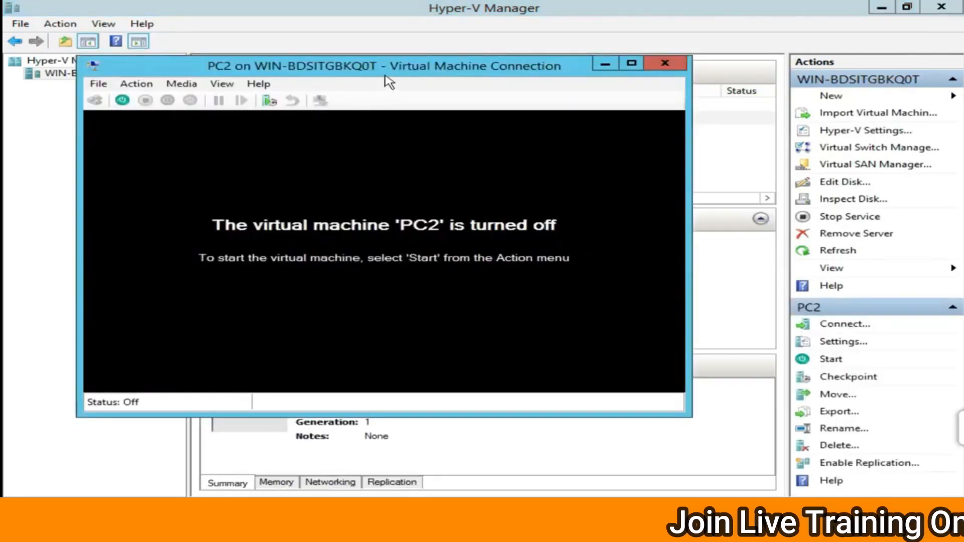
{"action": "left_click_drag", "start_coordinate": [386, 68], "coordinate": [542, 60]}
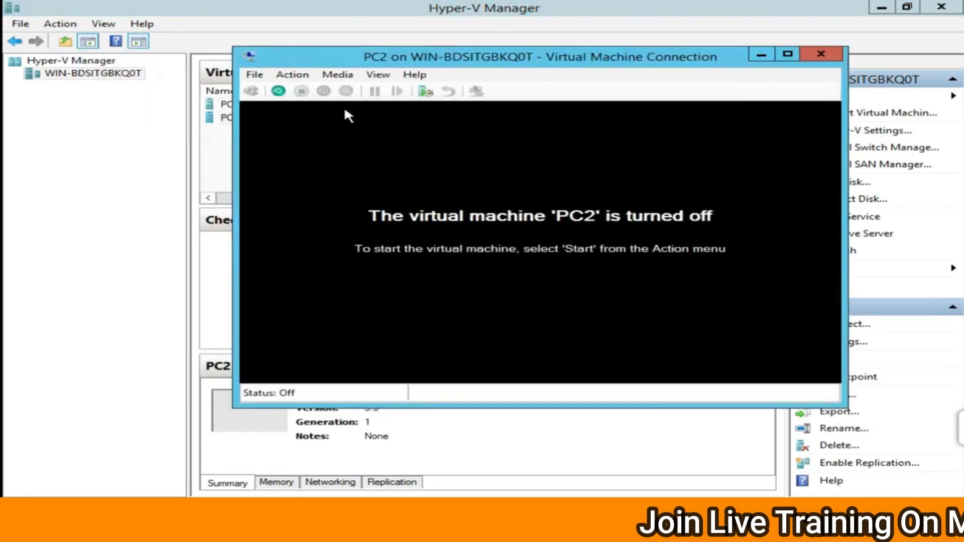
{"action": "left_click", "coordinate": [278, 91]}
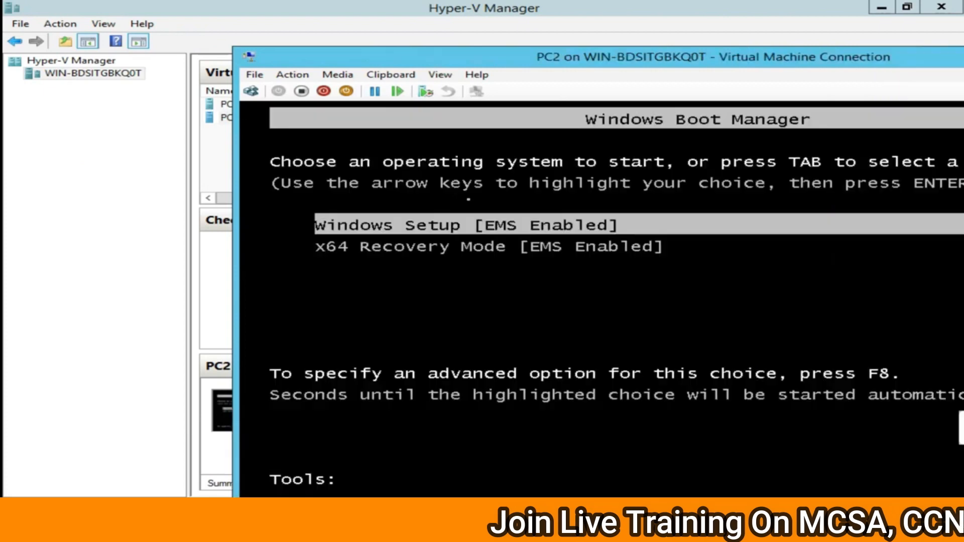
{"action": "key", "text": "Return"}
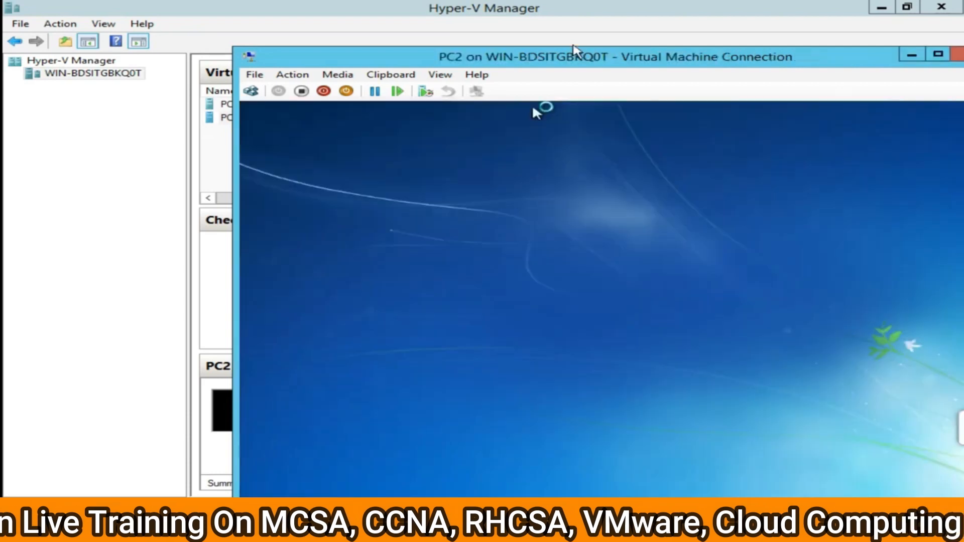
Set PC2's time and currency format to English (India) and click Install now.
{"action": "left_click_drag", "start_coordinate": [573, 48], "coordinate": [426, 14]}
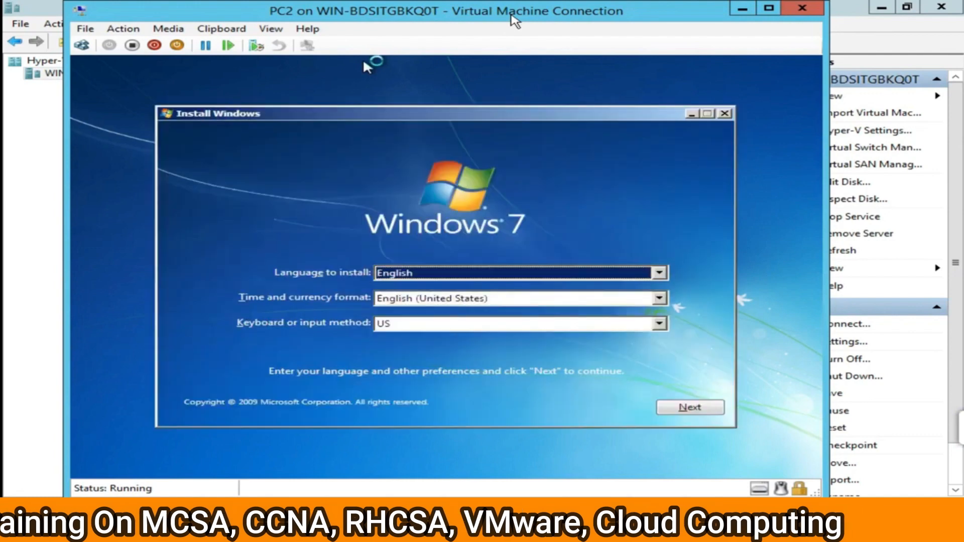
{"action": "left_click", "coordinate": [552, 299]}
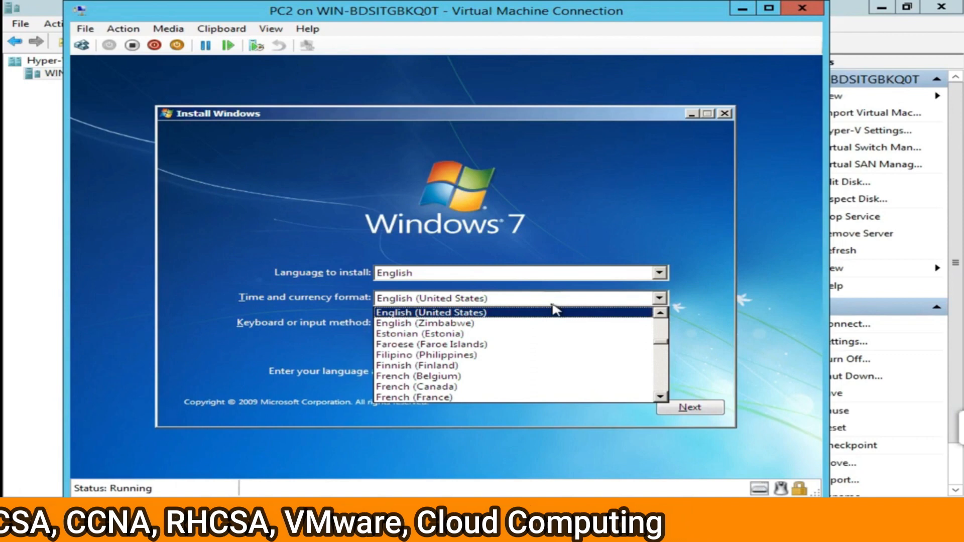
{"action": "scroll", "coordinate": [554, 310], "scroll_direction": "up", "scroll_amount": 5}
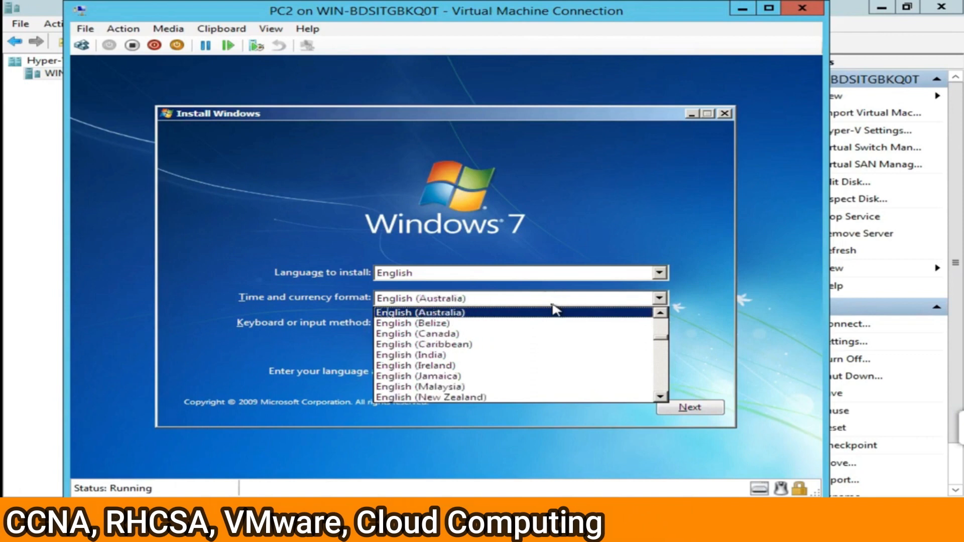
{"action": "key", "text": "Down"}
{"action": "key", "text": "Down"}
{"action": "key", "text": "Down"}
{"action": "key", "text": "Down"}
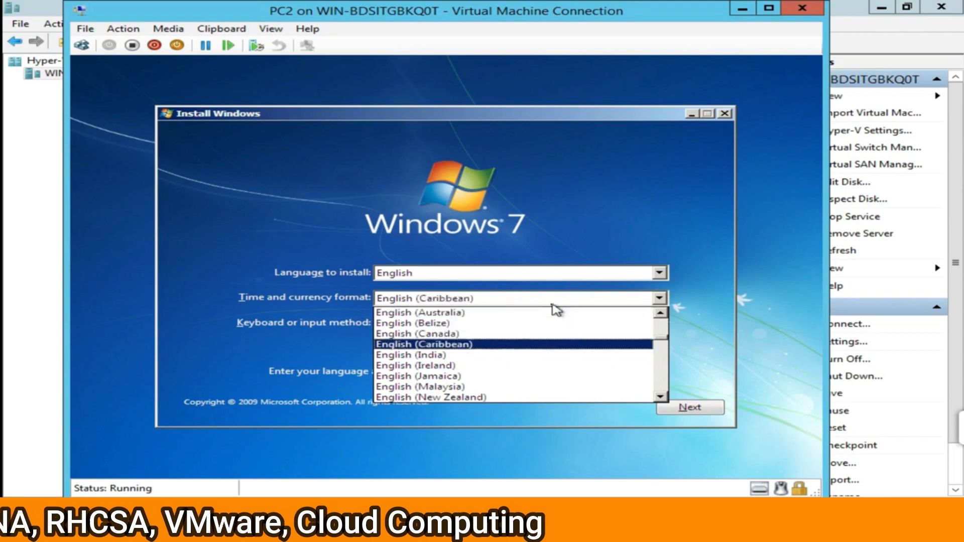
{"action": "key", "text": "Return"}
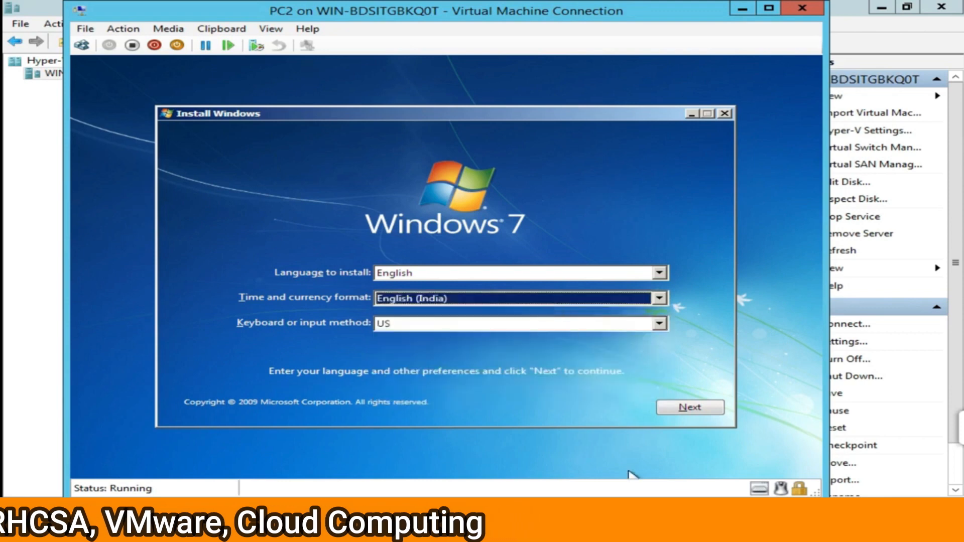
{"action": "left_click", "coordinate": [690, 407]}
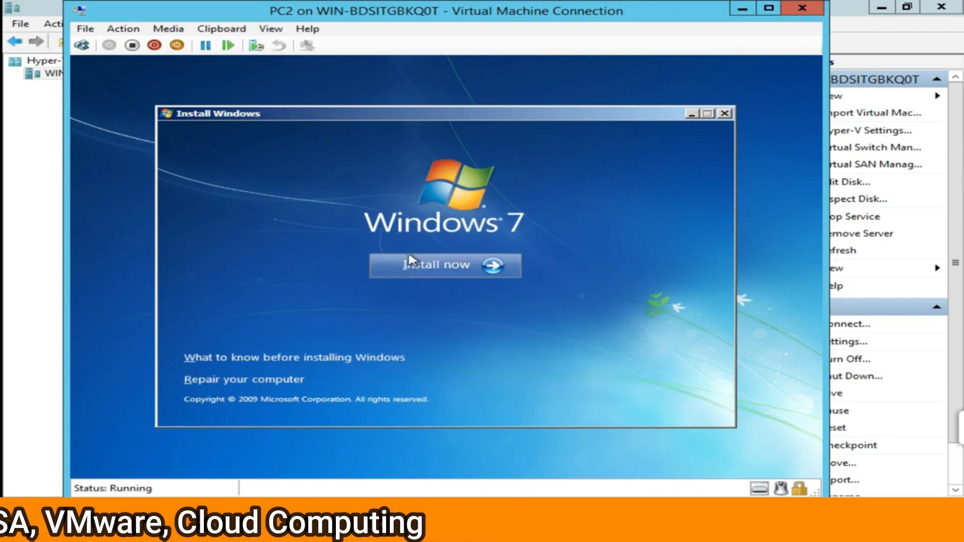
{"action": "left_click", "coordinate": [431, 265]}
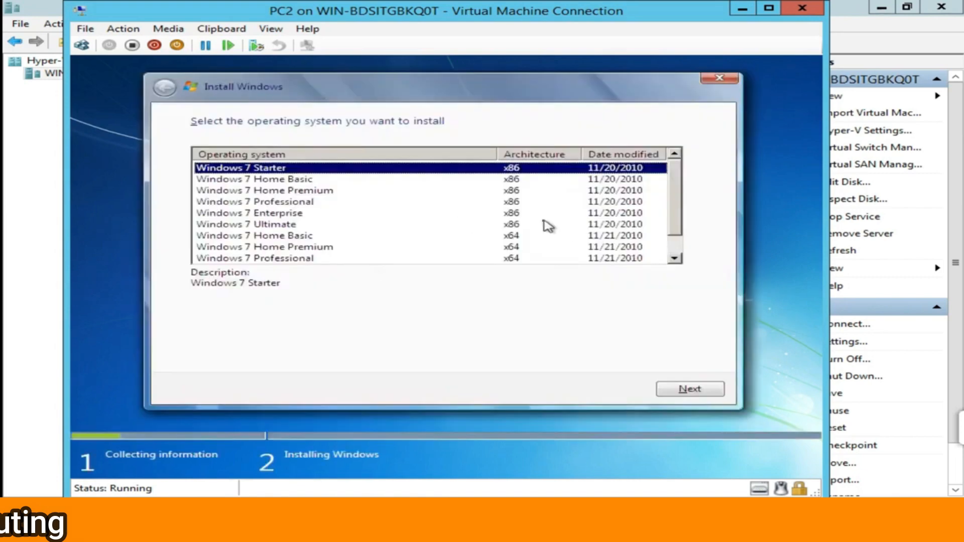
Install Windows 7 Professional x64 on PC2's unallocated 160 GB disk after accepting the license.
{"action": "left_click", "coordinate": [296, 247]}
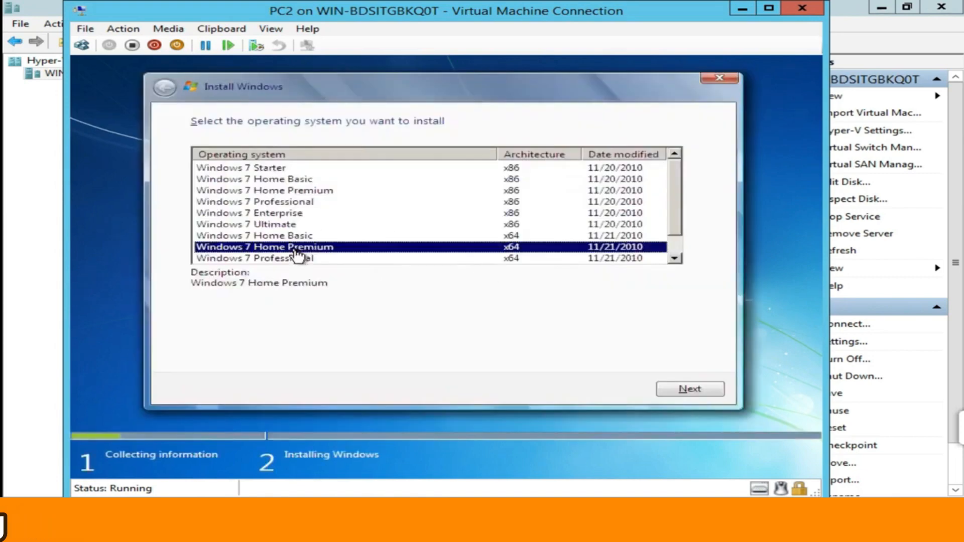
{"action": "left_click", "coordinate": [298, 258]}
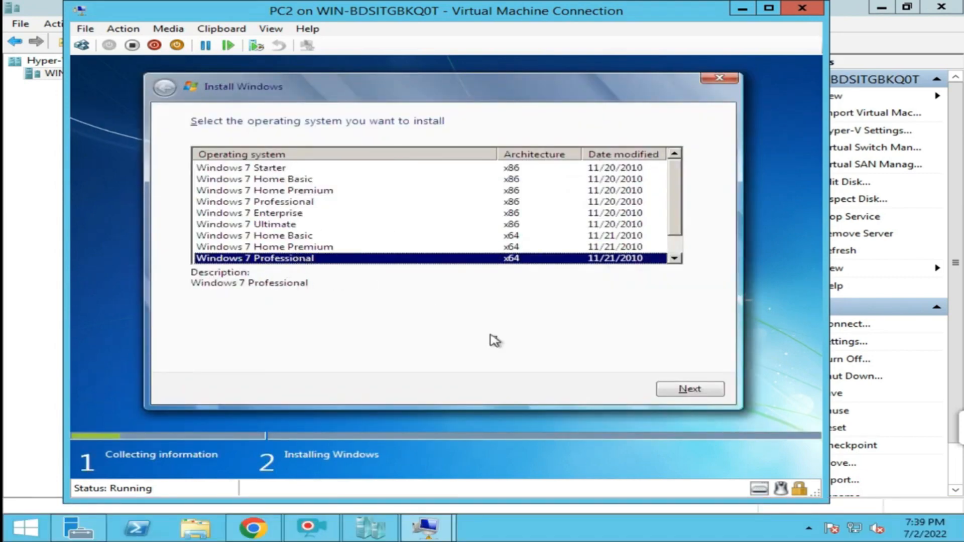
{"action": "left_click", "coordinate": [688, 390]}
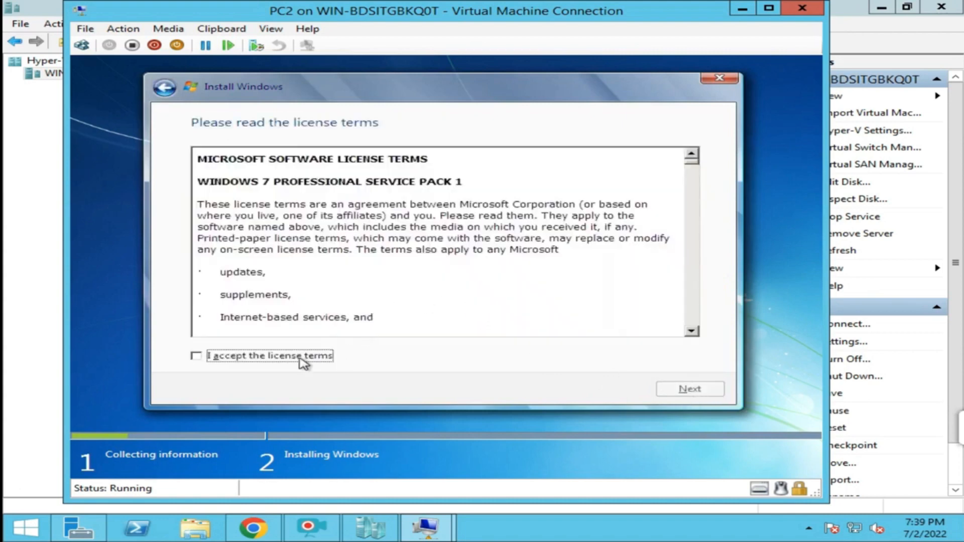
{"action": "left_click", "coordinate": [301, 358]}
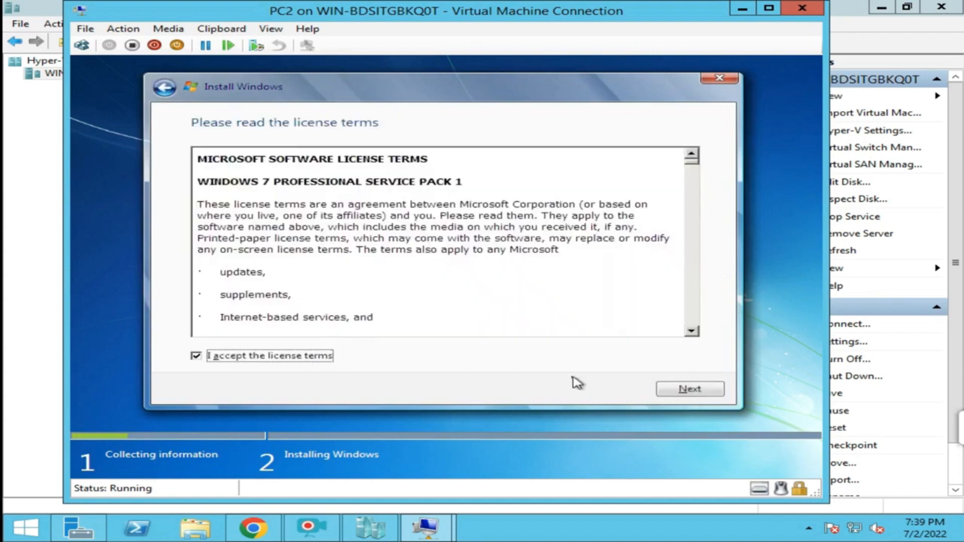
{"action": "left_click", "coordinate": [672, 390]}
{"action": "left_click", "coordinate": [470, 276]}
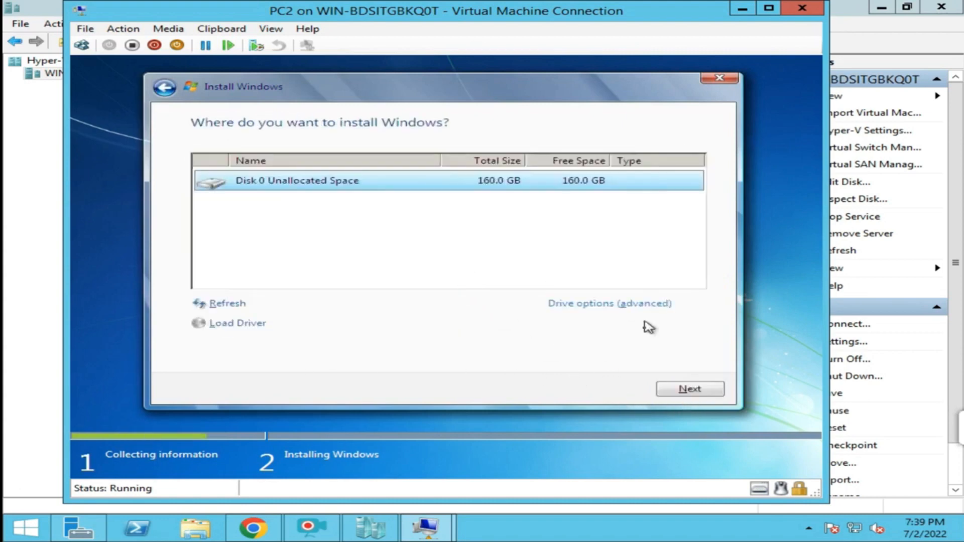
{"action": "left_click", "coordinate": [681, 391]}
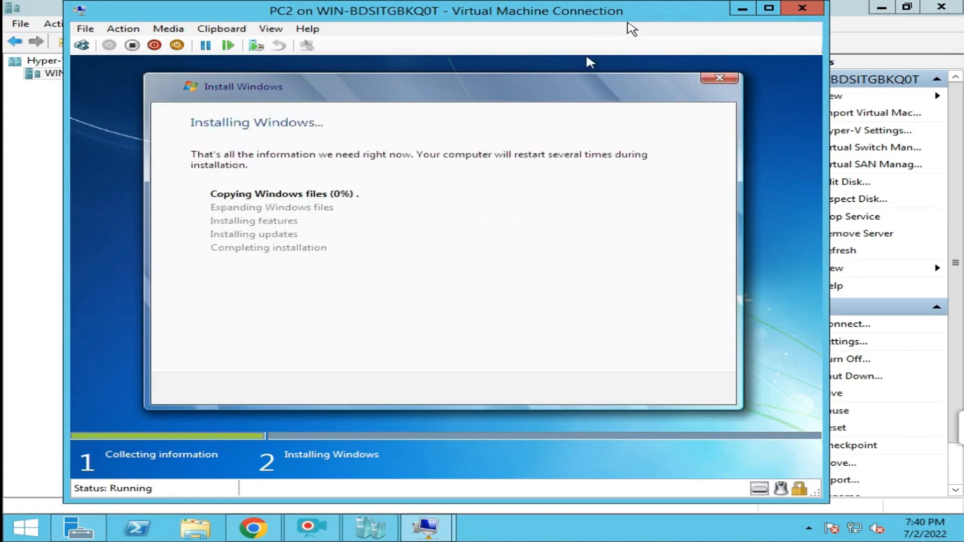
{"action": "left_click_drag", "start_coordinate": [630, 15], "coordinate": [701, 185]}
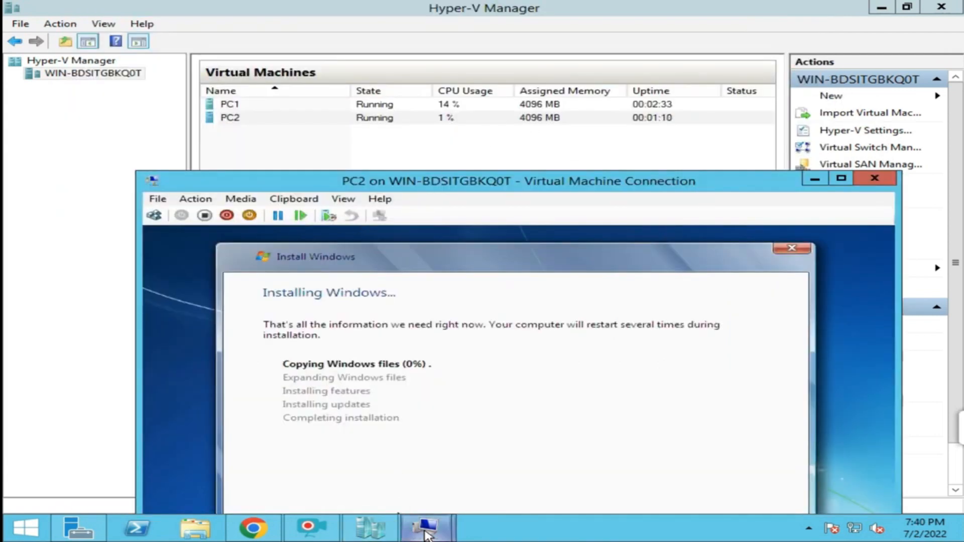
{"action": "mouse_move", "coordinate": [424, 527]}
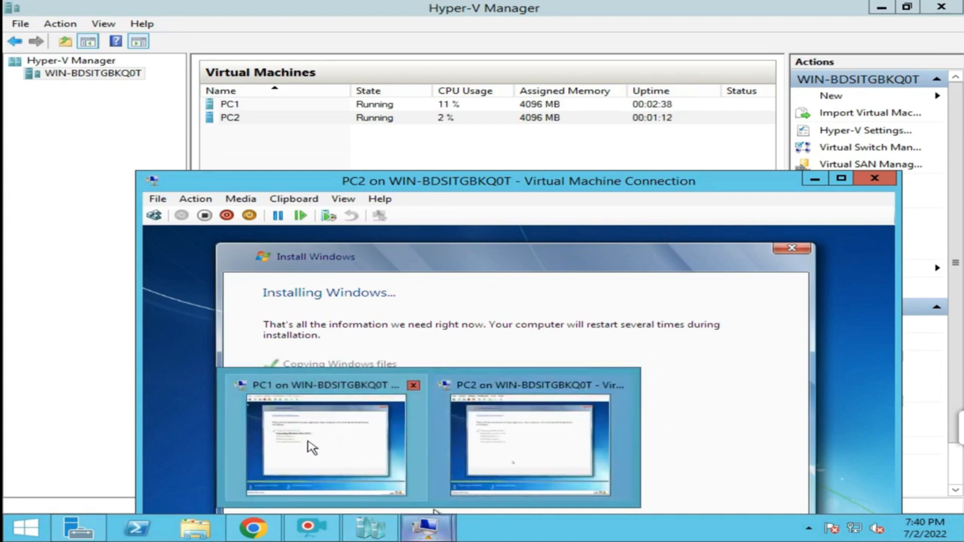
Switch between the PC1 and PC2 console windows to check progress, ending on PC1.
{"action": "left_click", "coordinate": [329, 444]}
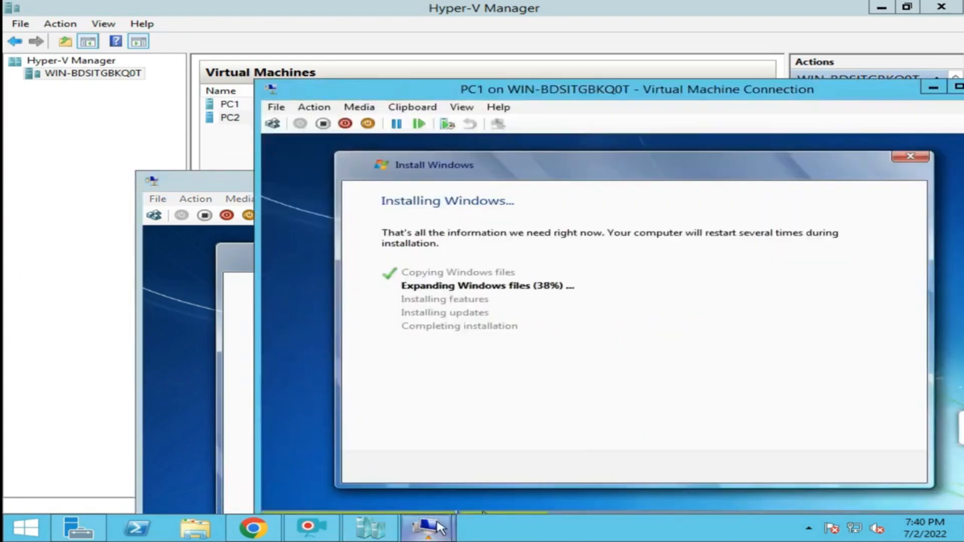
{"action": "mouse_move", "coordinate": [442, 531]}
{"action": "left_click", "coordinate": [555, 462]}
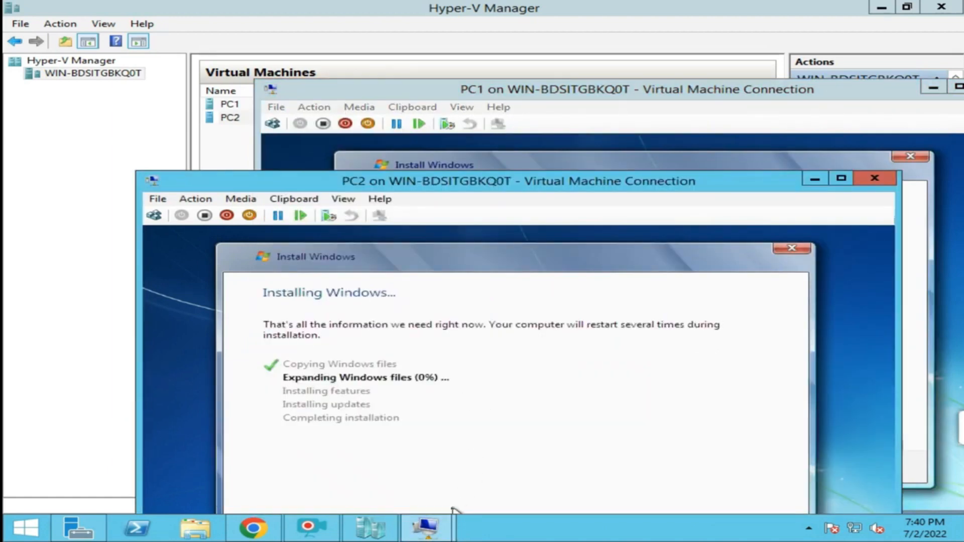
{"action": "mouse_move", "coordinate": [437, 527]}
{"action": "left_click", "coordinate": [366, 441]}
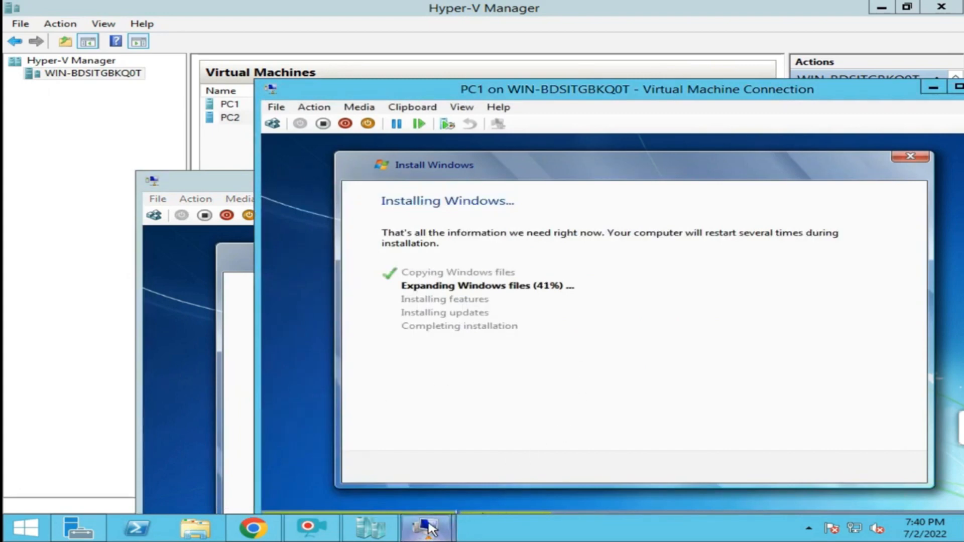
{"action": "mouse_move", "coordinate": [426, 527]}
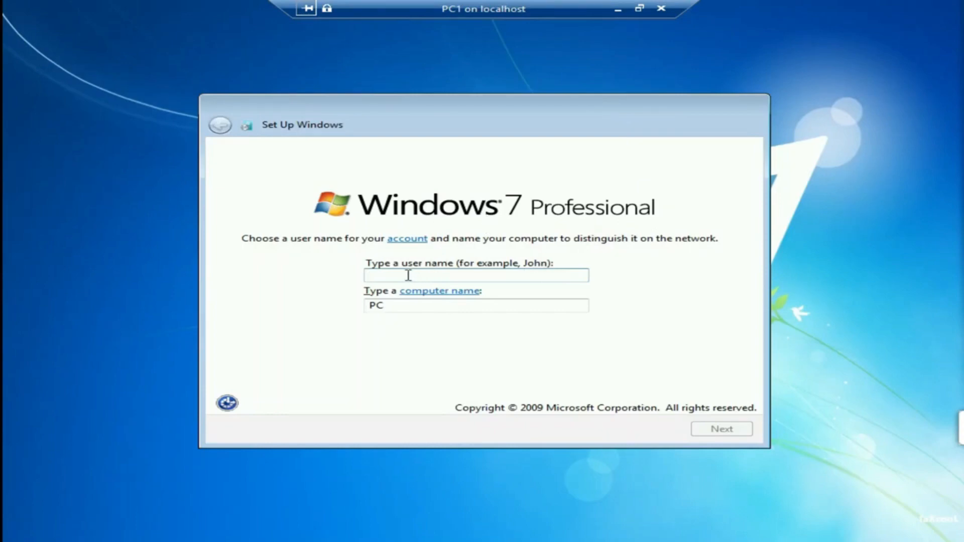
Enter user name admin and computer name pc1 in PC1's Windows 7 setup.
{"action": "type", "text": "admin"}
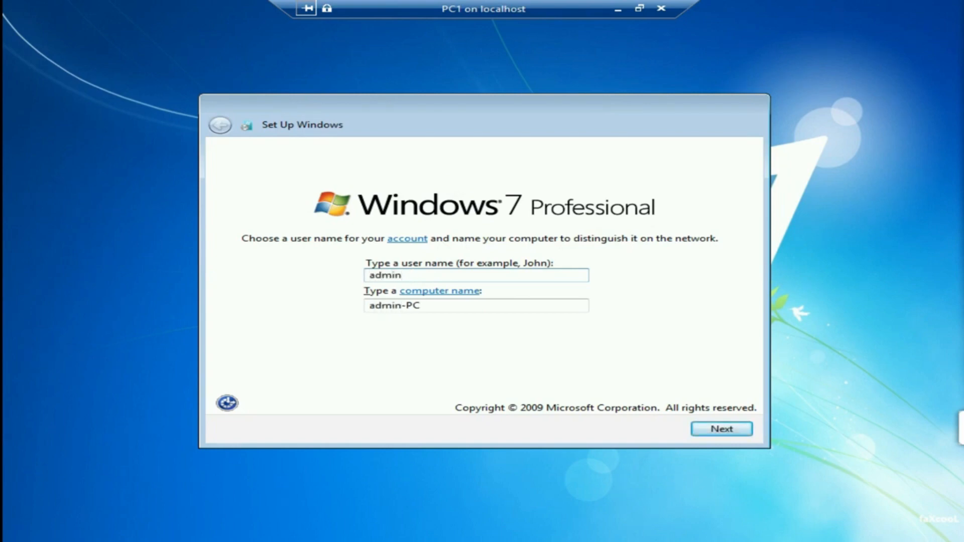
{"action": "key", "text": "Tab"}
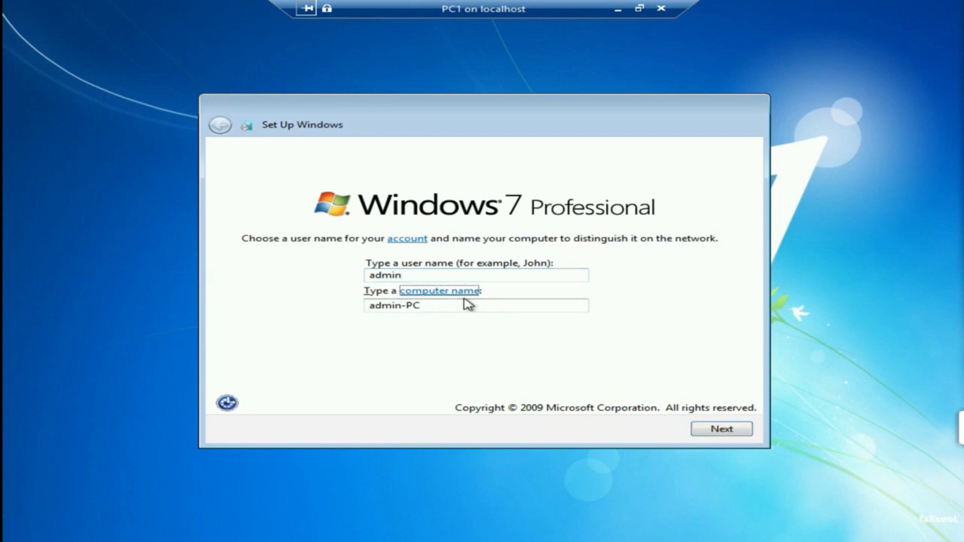
{"action": "key", "text": "Tab"}
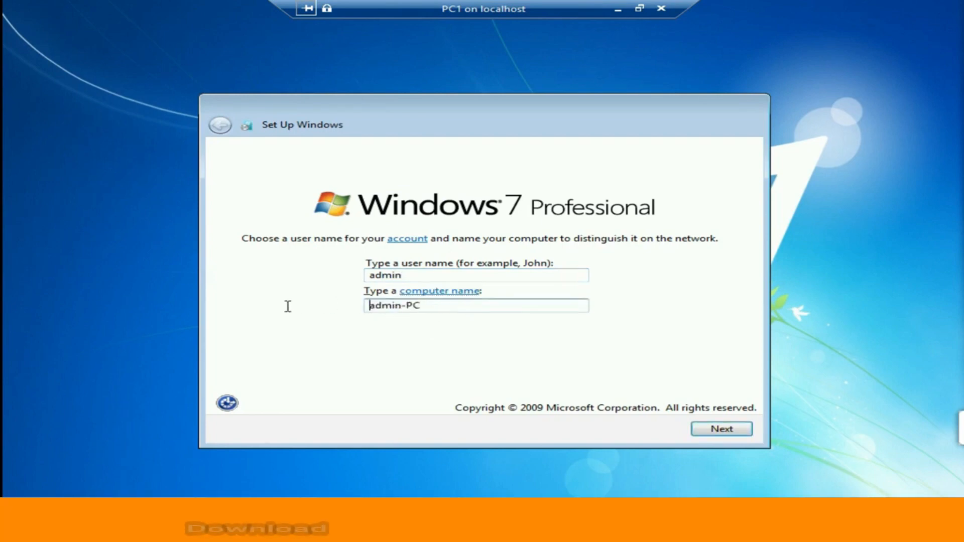
{"action": "type", "text": "pc"}
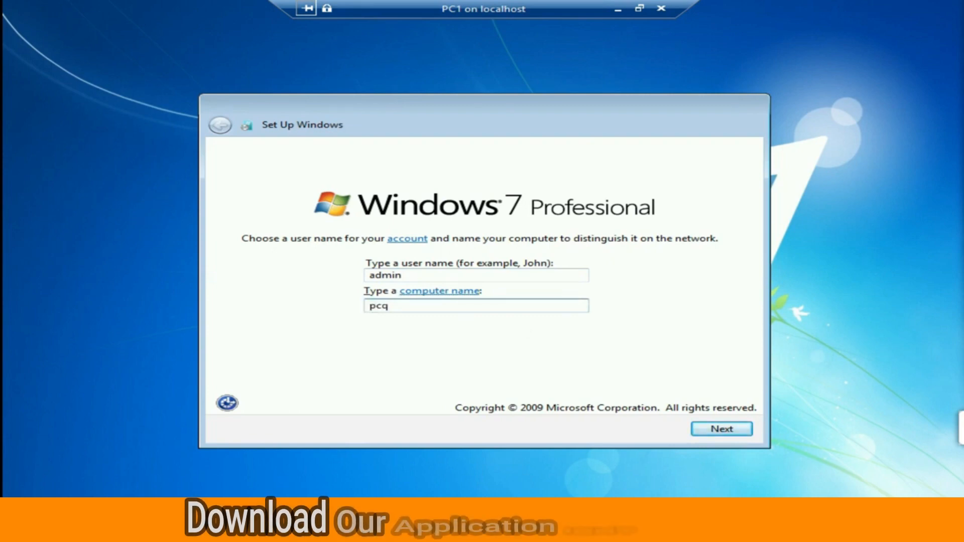
{"action": "type", "text": "1"}
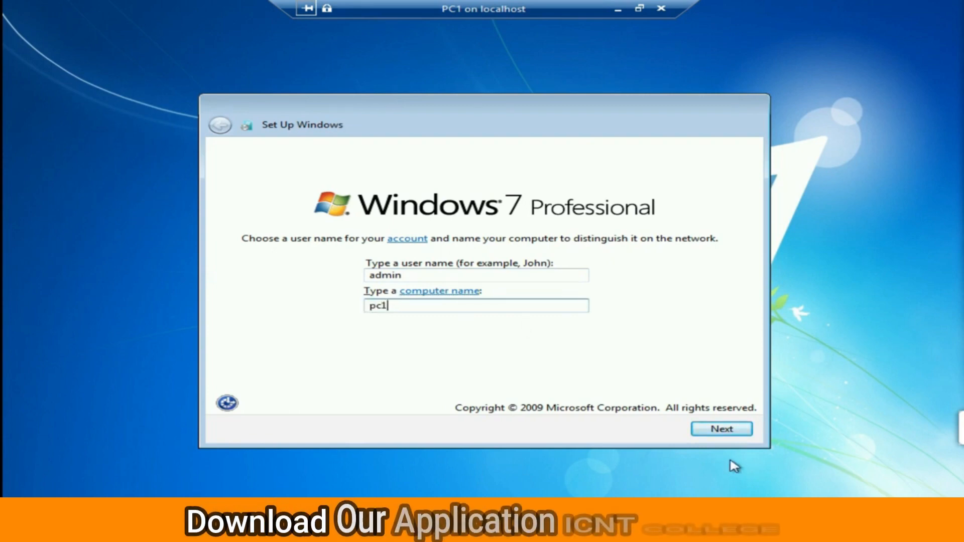
{"action": "left_click", "coordinate": [719, 431]}
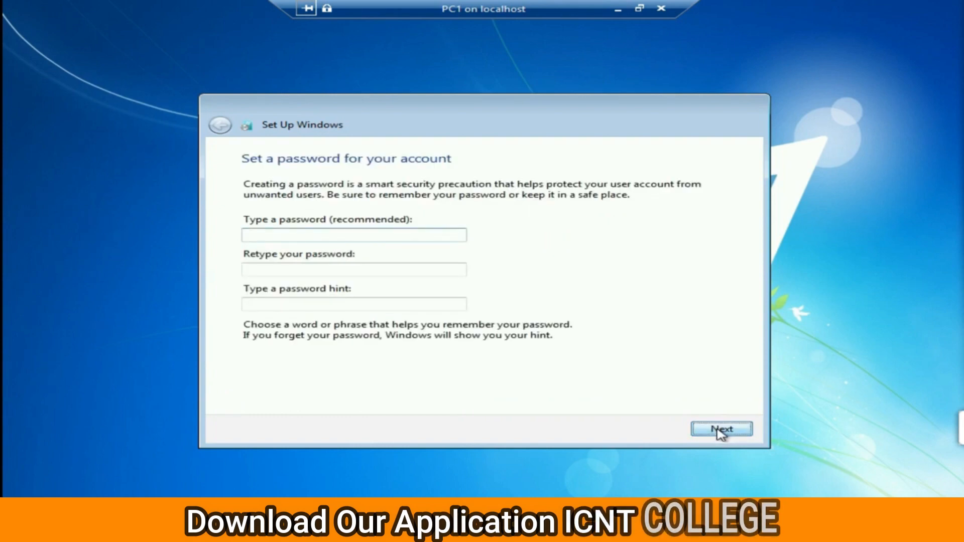
Leave the password blank, postpone updates, keep the time settings and choose Work network.
{"action": "left_click", "coordinate": [714, 431]}
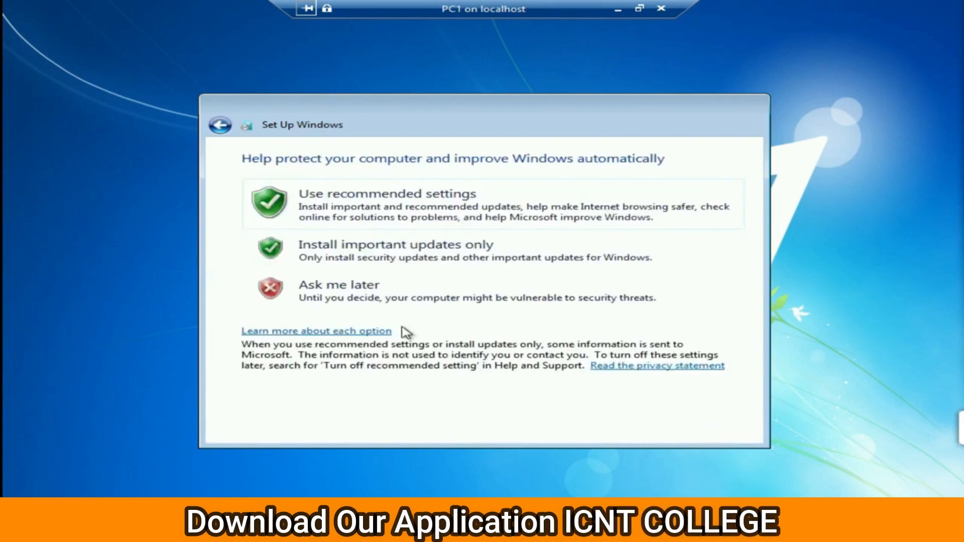
{"action": "left_click", "coordinate": [382, 302]}
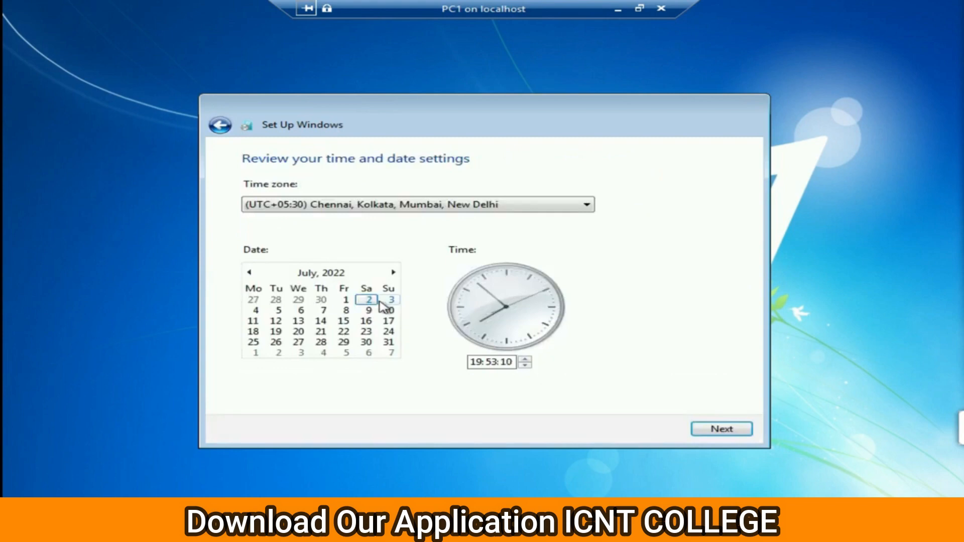
{"action": "left_click", "coordinate": [712, 427]}
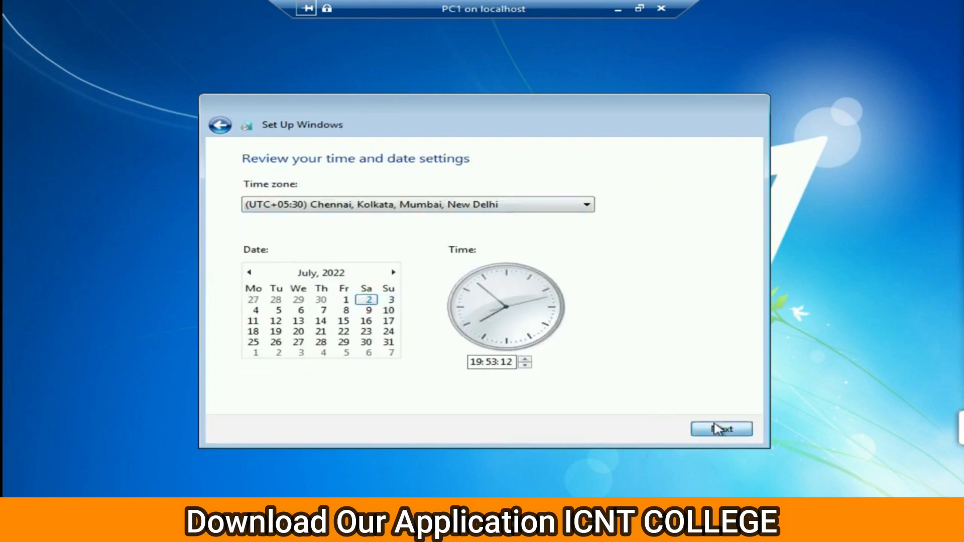
{"action": "left_click", "coordinate": [462, 301]}
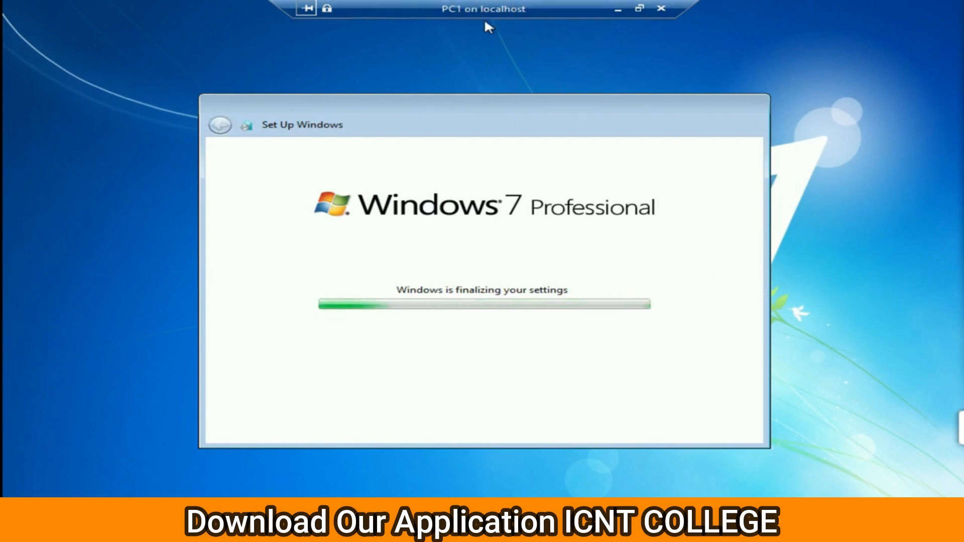
Restore PC1's console from full screen, shift it right, and check PC2's console full screen.
{"action": "left_click", "coordinate": [640, 9]}
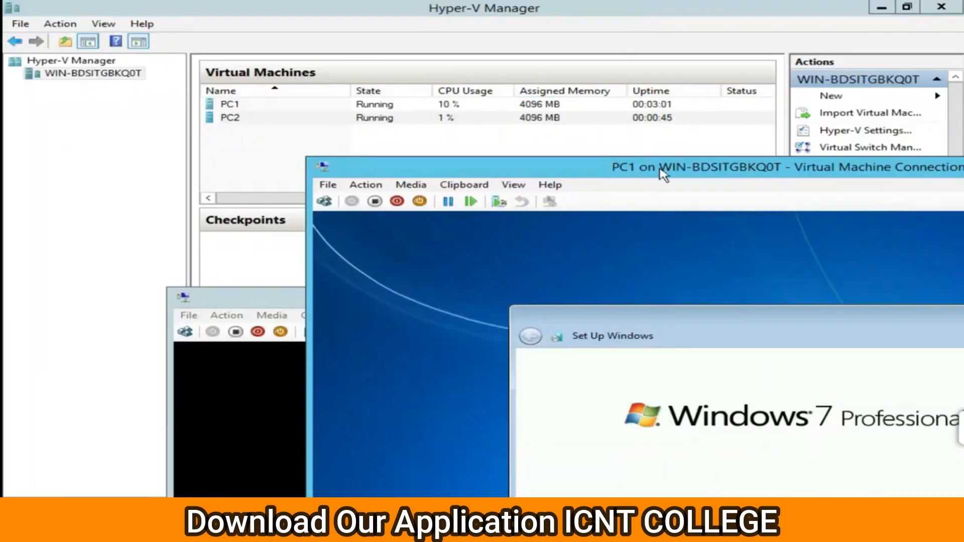
{"action": "left_click_drag", "start_coordinate": [661, 171], "coordinate": [734, 174]}
{"action": "left_click", "coordinate": [324, 301]}
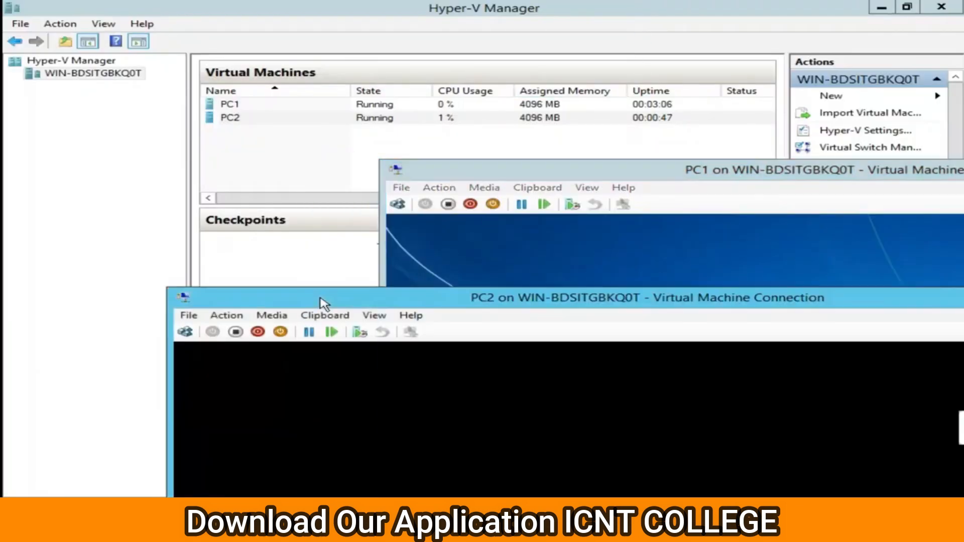
{"action": "double_click", "coordinate": [324, 301]}
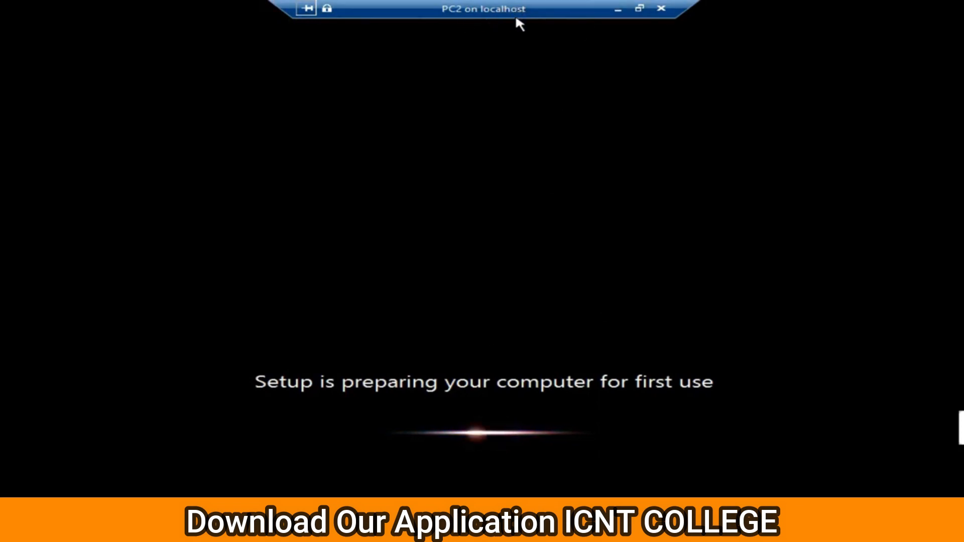
{"action": "left_click", "coordinate": [639, 8]}
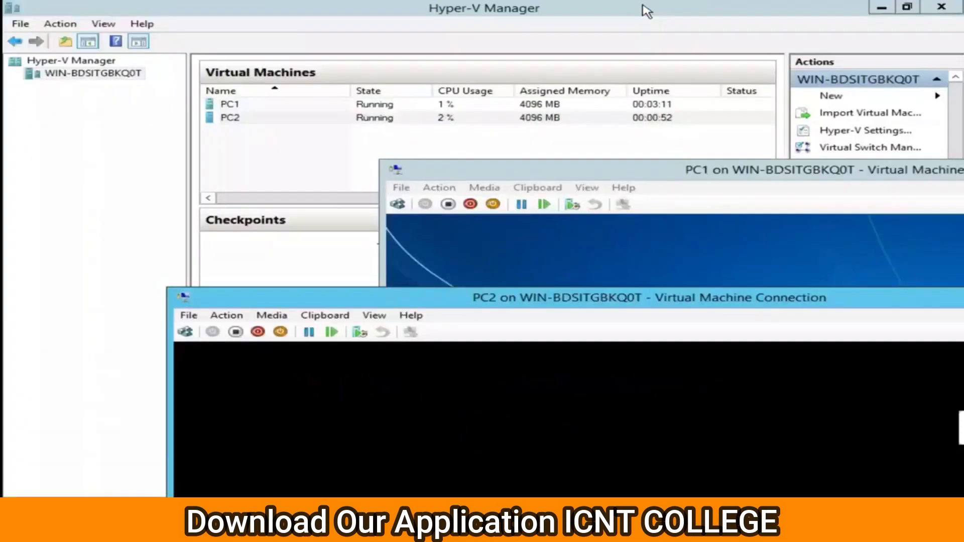
Move PC1's window up-left, check it full screen, then bring PC2's window to the front.
{"action": "left_click", "coordinate": [637, 167]}
{"action": "left_click_drag", "start_coordinate": [638, 171], "coordinate": [471, 90]}
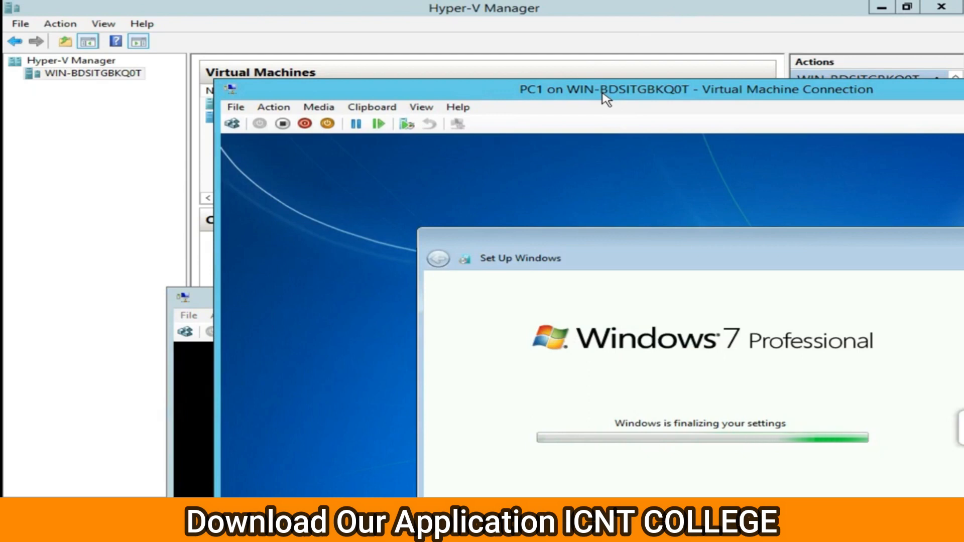
{"action": "double_click", "coordinate": [494, 98]}
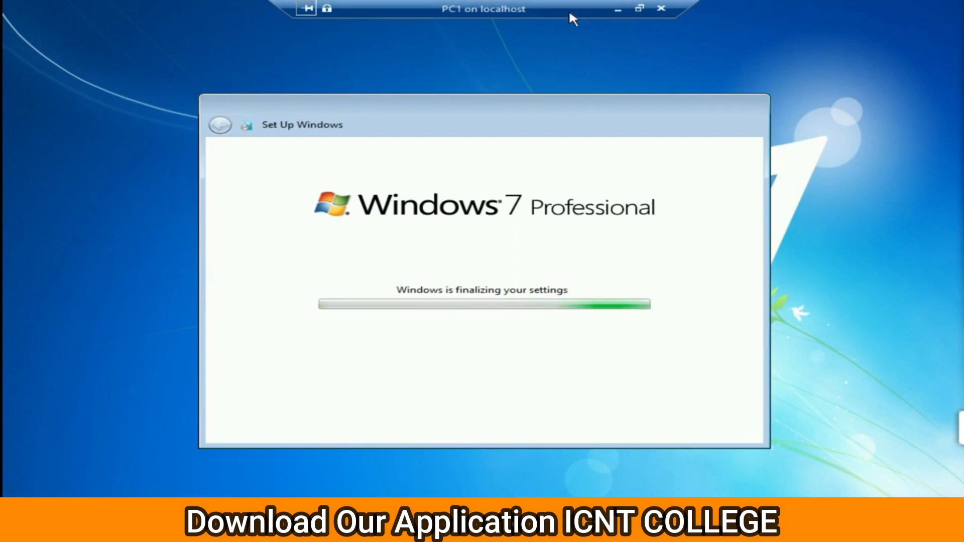
{"action": "left_click", "coordinate": [638, 8]}
{"action": "left_click", "coordinate": [190, 359]}
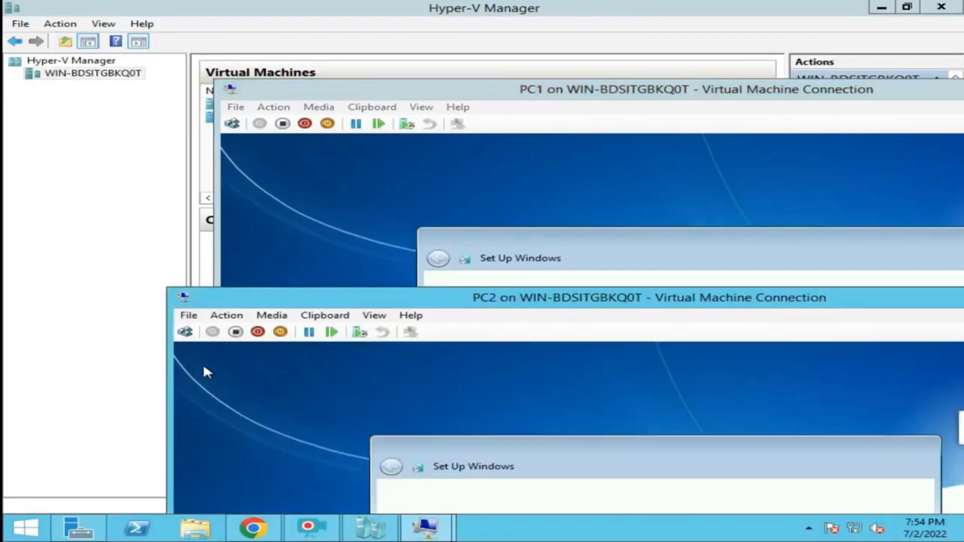
In PC2's full-screen setup, enter user name admin and computer name pc2.
{"action": "double_click", "coordinate": [515, 301]}
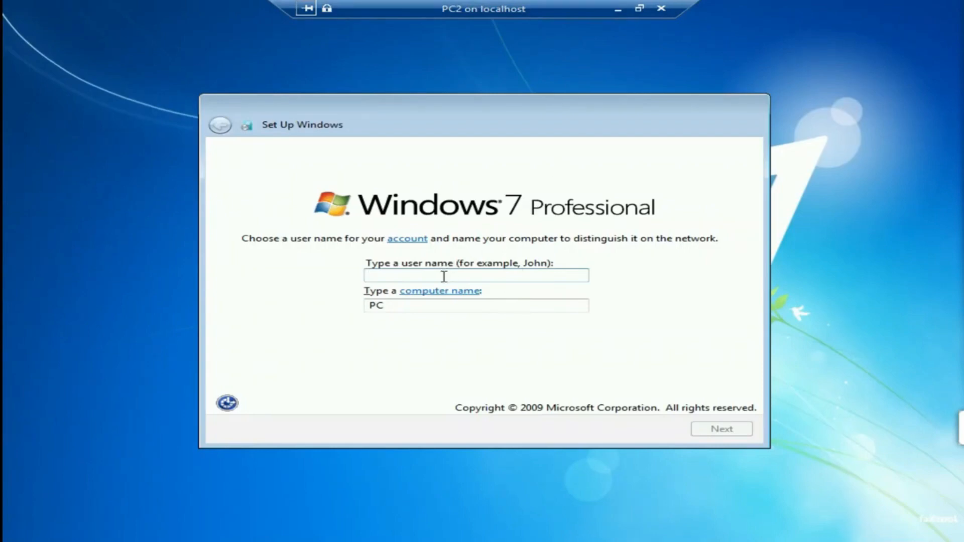
{"action": "type", "text": "admin"}
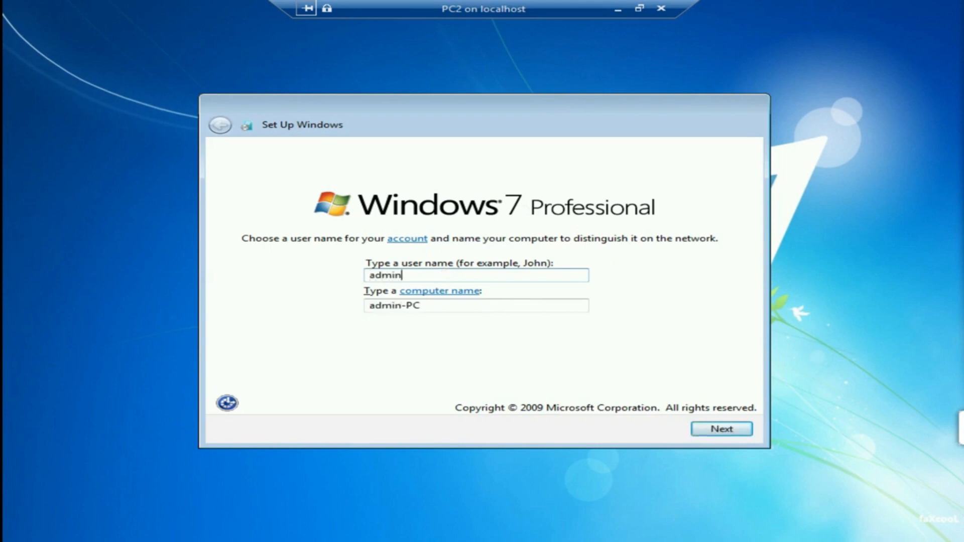
{"action": "key", "text": "Tab"}
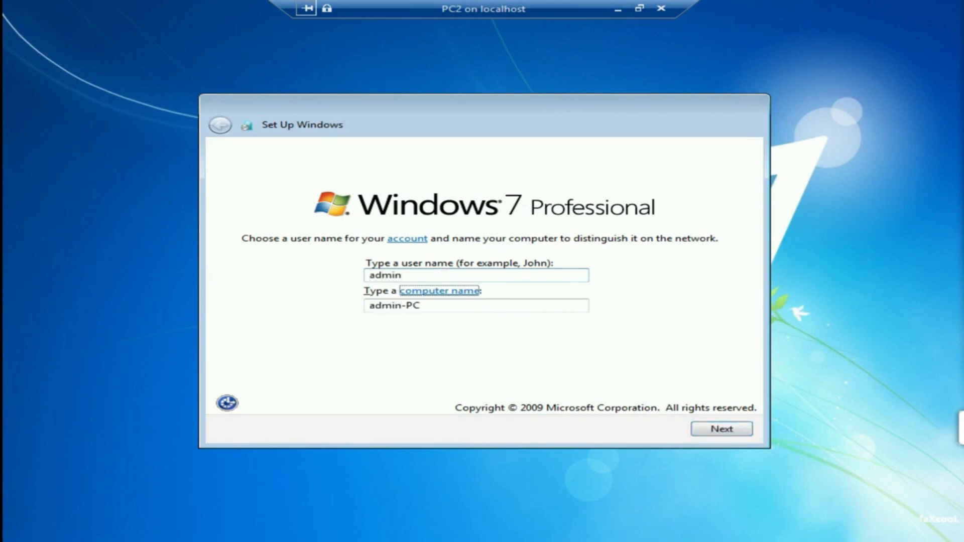
{"action": "double_click", "coordinate": [423, 305]}
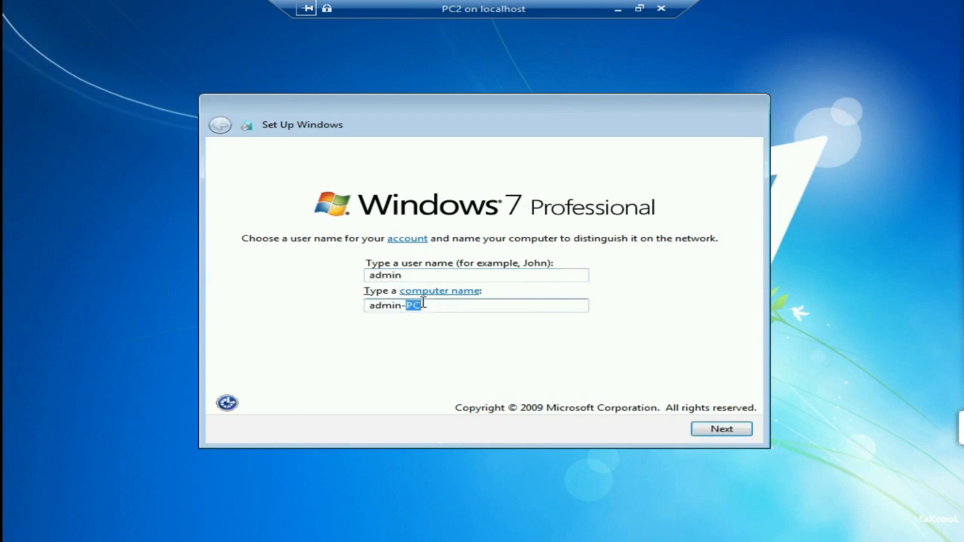
{"action": "key", "text": "ctrl+a"}
{"action": "type", "text": "p"}
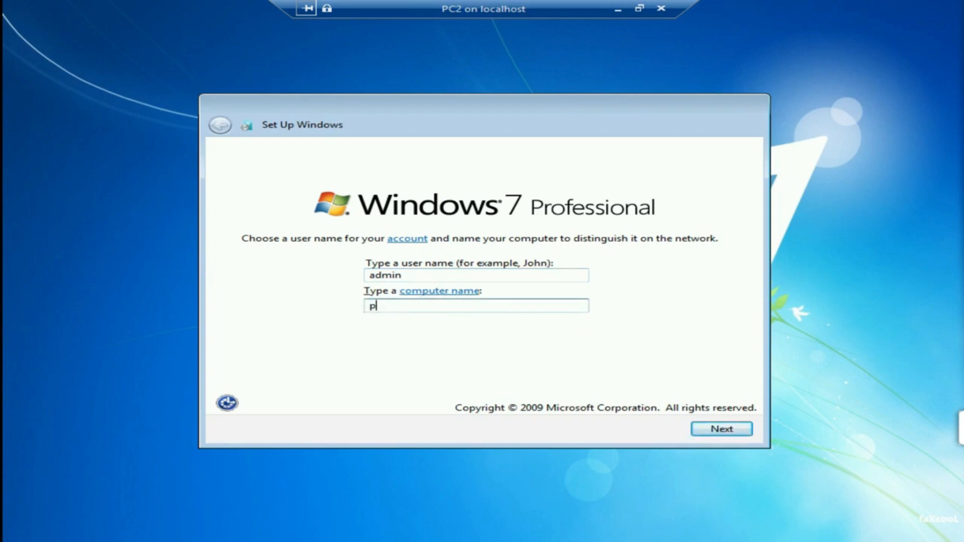
{"action": "left_click", "coordinate": [725, 435]}
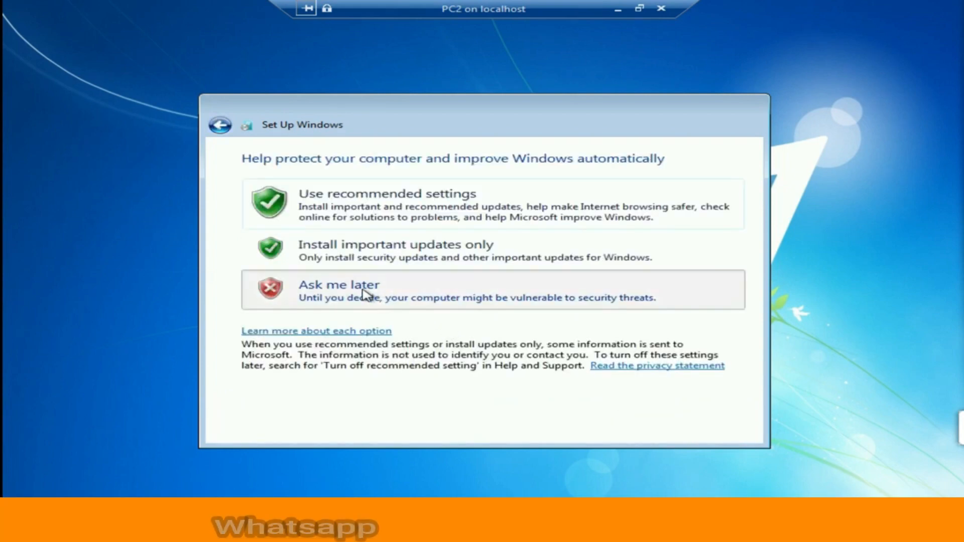
Postpone updates, keep the time settings, choose Public network, and leave full screen.
{"action": "left_click", "coordinate": [365, 296]}
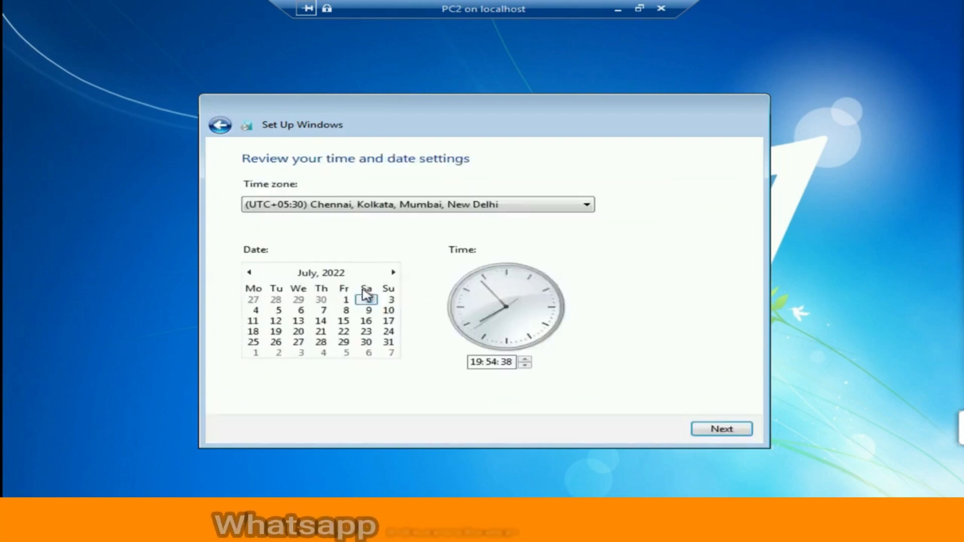
{"action": "left_click", "coordinate": [722, 430]}
{"action": "left_click", "coordinate": [400, 332]}
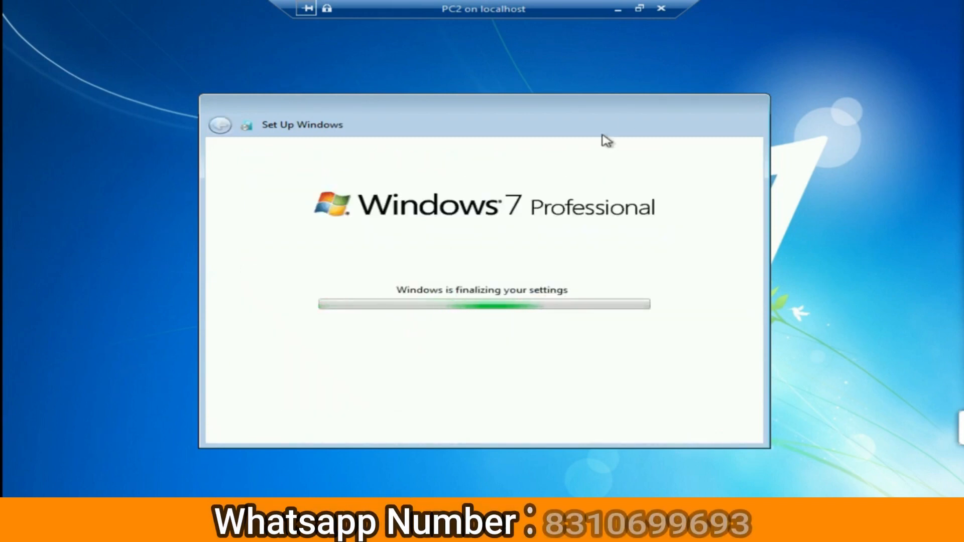
{"action": "left_click", "coordinate": [639, 8]}
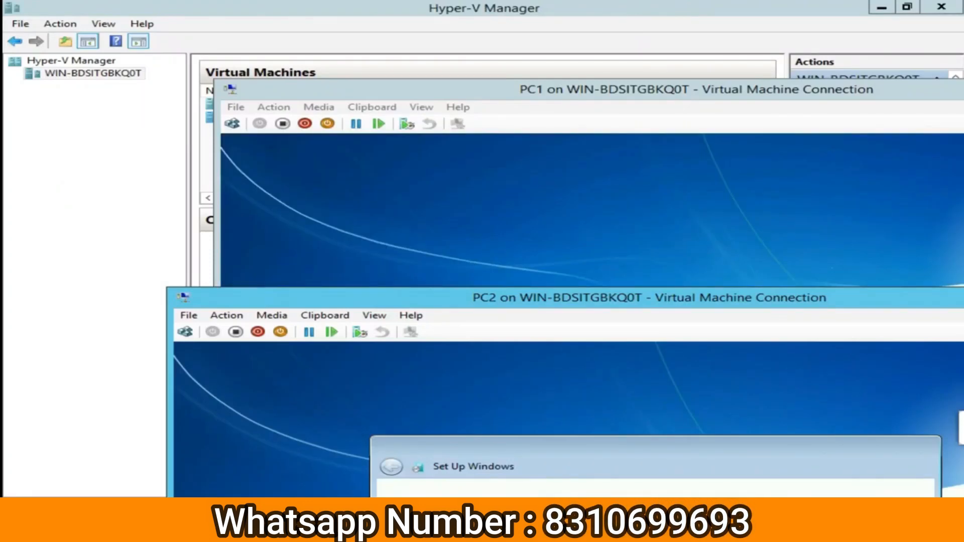
Show PC1 full screen, dismiss the SAM and request-not-supported errors, and sign in as admin.
{"action": "left_click", "coordinate": [622, 173]}
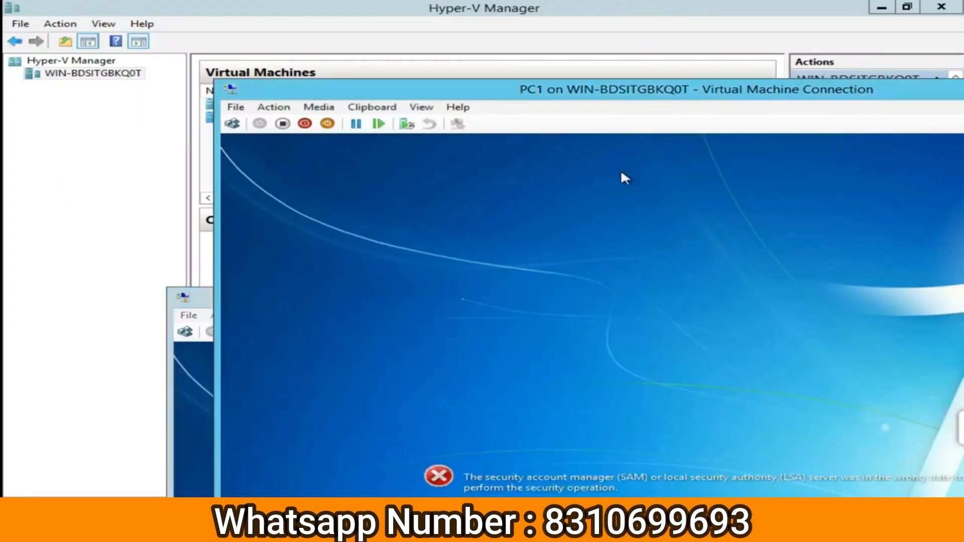
{"action": "double_click", "coordinate": [575, 87]}
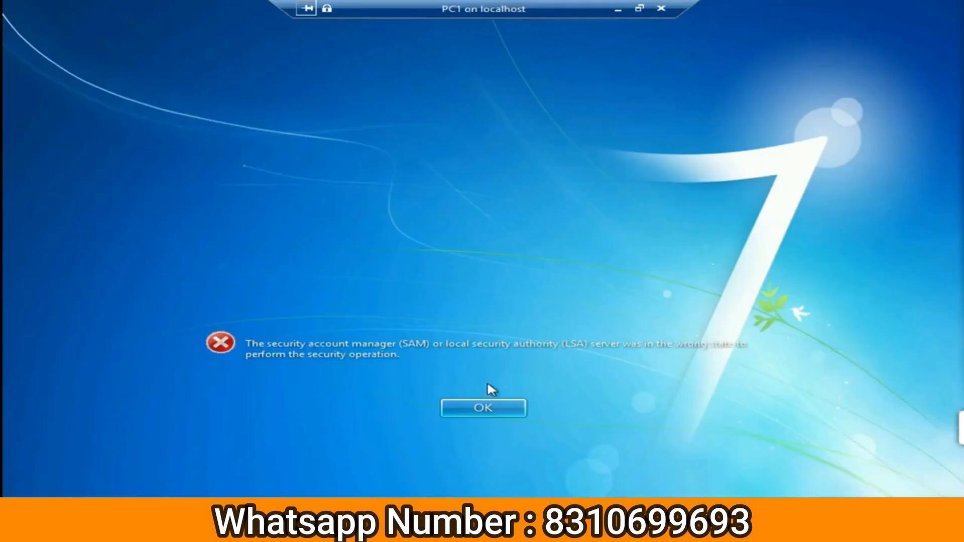
{"action": "left_click", "coordinate": [488, 404]}
{"action": "left_click", "coordinate": [604, 335]}
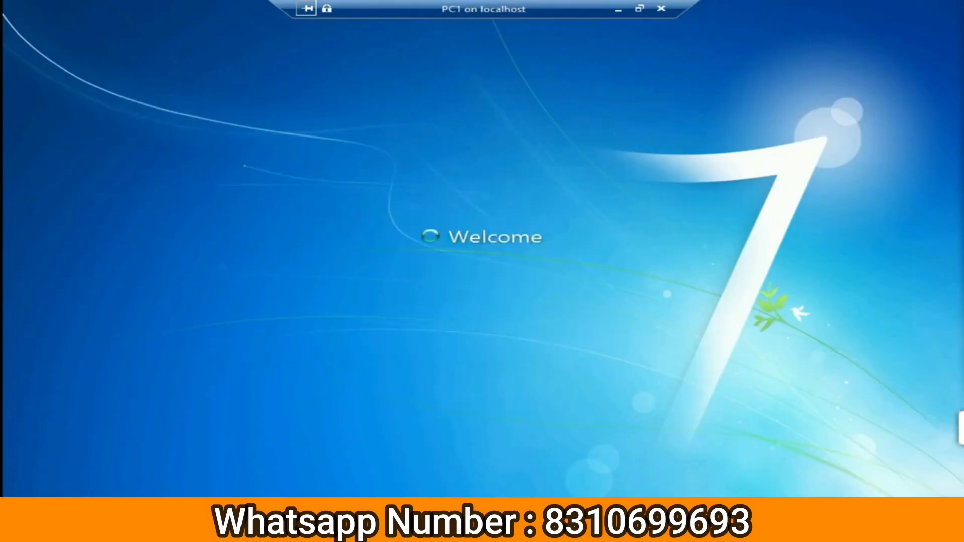
{"action": "left_click", "coordinate": [486, 404]}
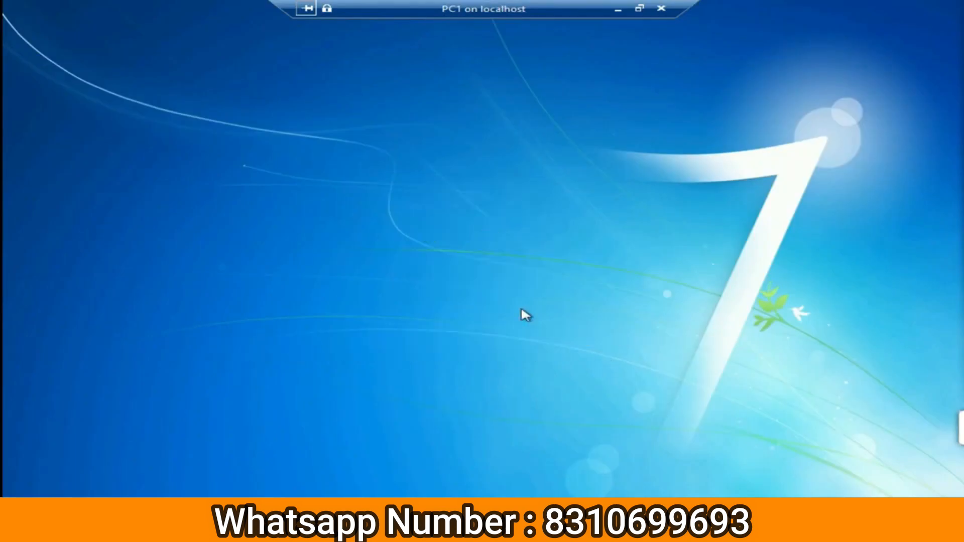
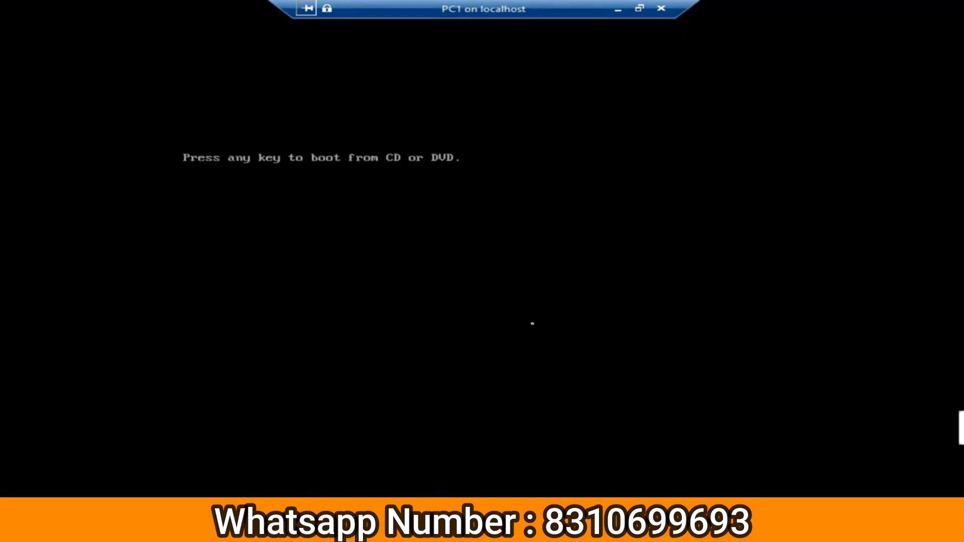
Boot PC1 from the installation disc and move both consoles aside to reveal the VM list.
{"action": "key", "text": "Return"}
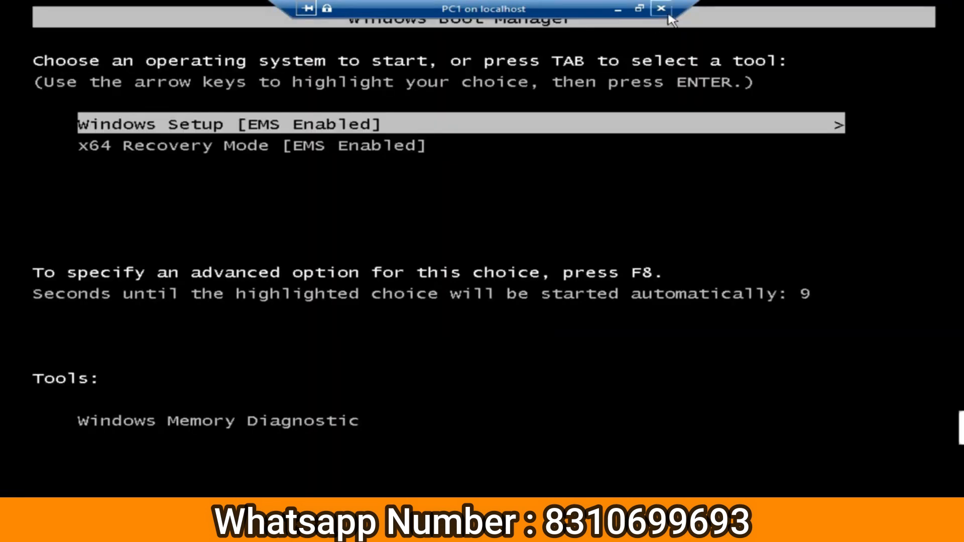
{"action": "left_click", "coordinate": [638, 9]}
{"action": "left_click_drag", "start_coordinate": [552, 93], "coordinate": [685, 258]}
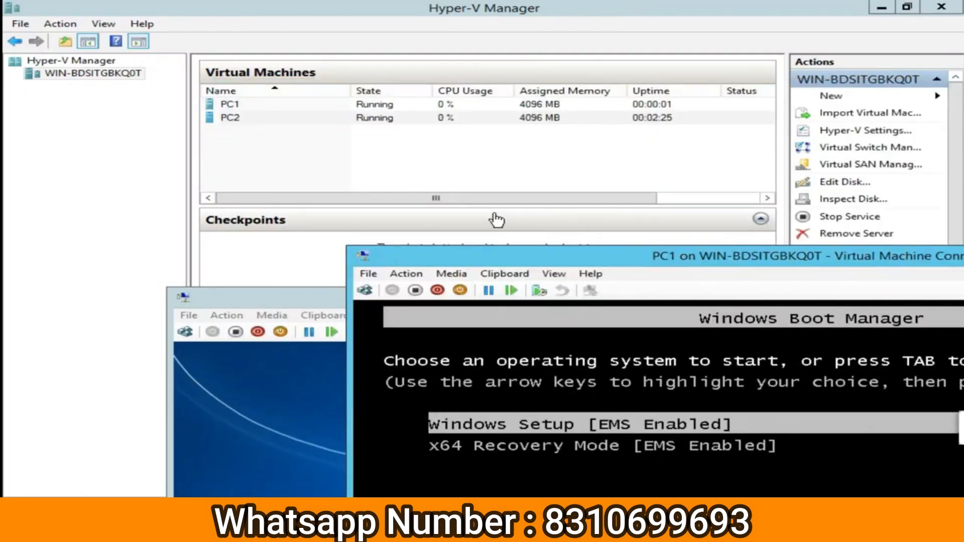
{"action": "left_click_drag", "start_coordinate": [283, 305], "coordinate": [323, 150]}
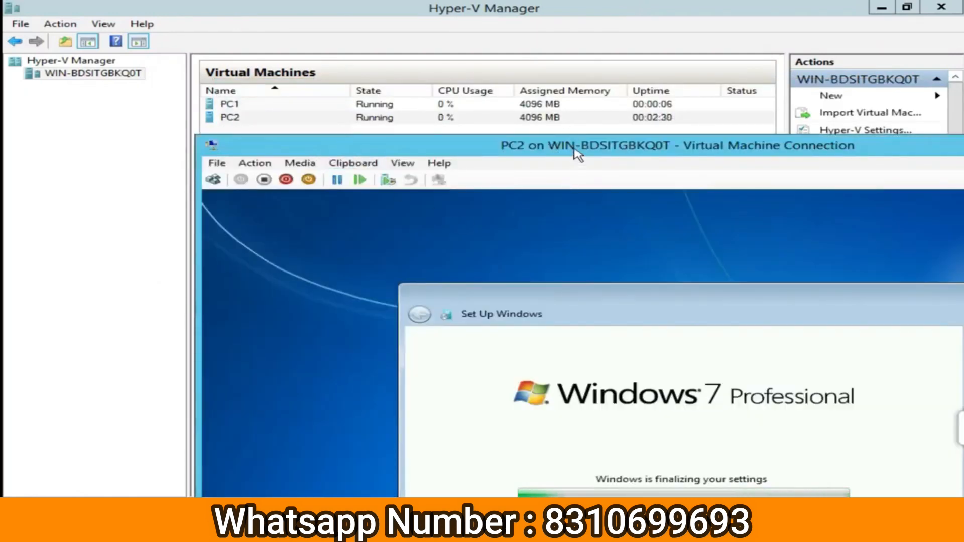
{"action": "left_click_drag", "start_coordinate": [577, 151], "coordinate": [639, 347]}
{"action": "left_click", "coordinate": [454, 187]}
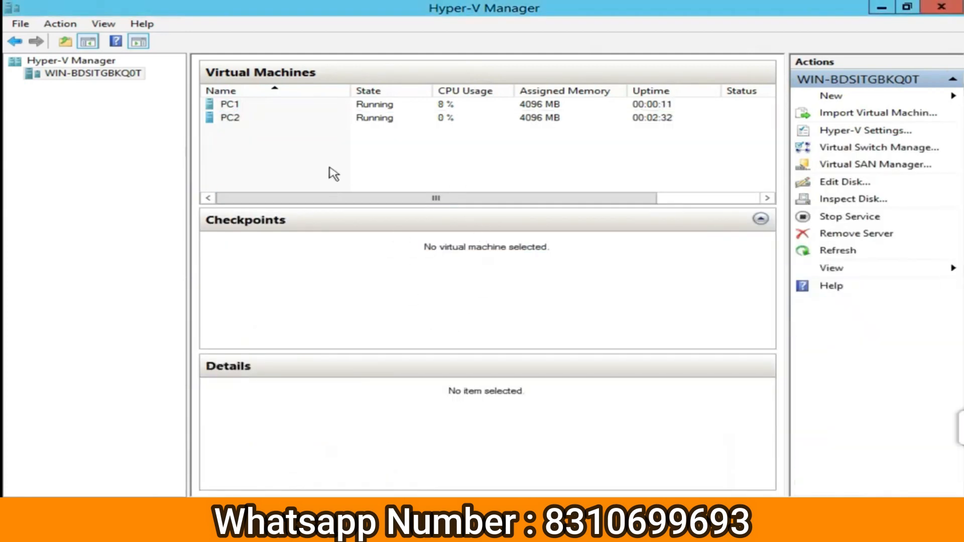
Switch back and forth between the PC2 and PC1 consoles, ending on PC1.
{"action": "mouse_move", "coordinate": [328, 527]}
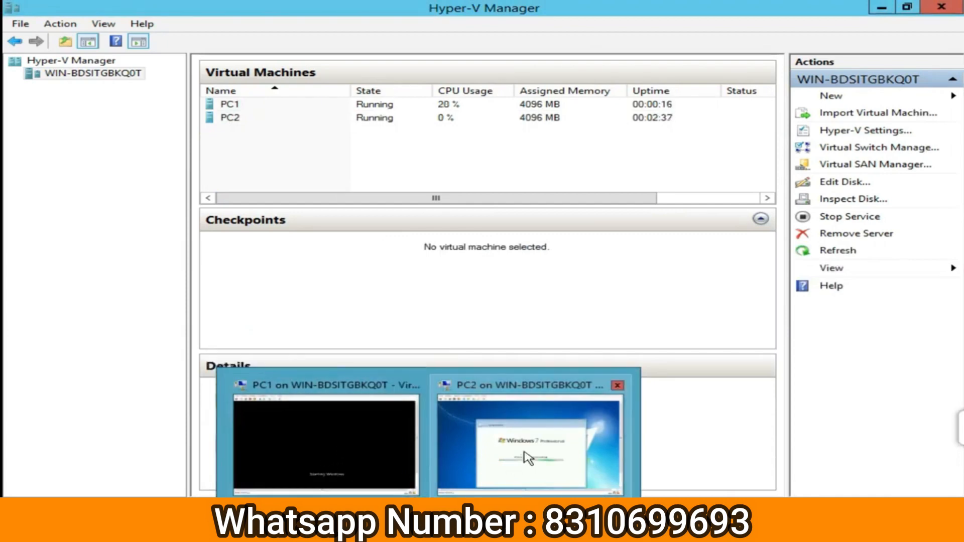
{"action": "left_click", "coordinate": [566, 442]}
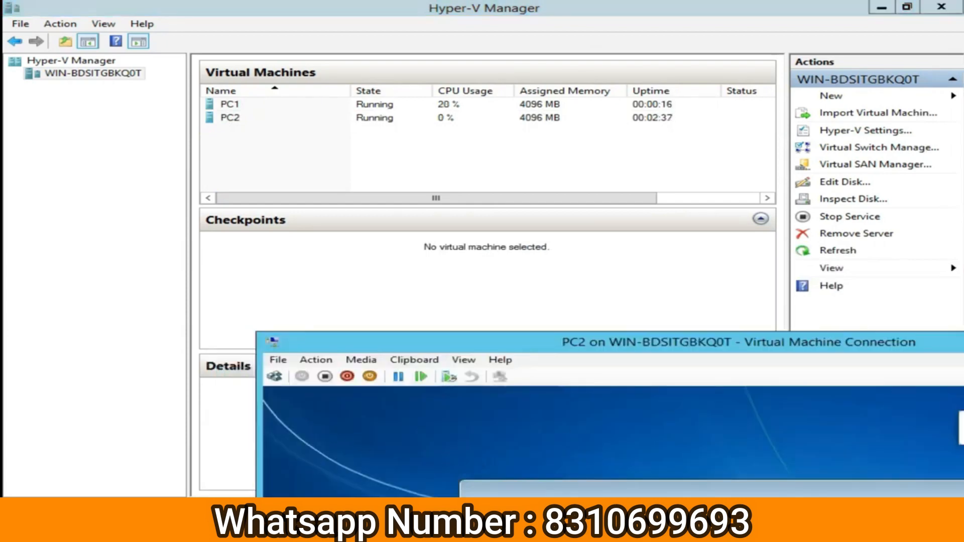
{"action": "mouse_move", "coordinate": [329, 527]}
{"action": "left_click", "coordinate": [312, 441]}
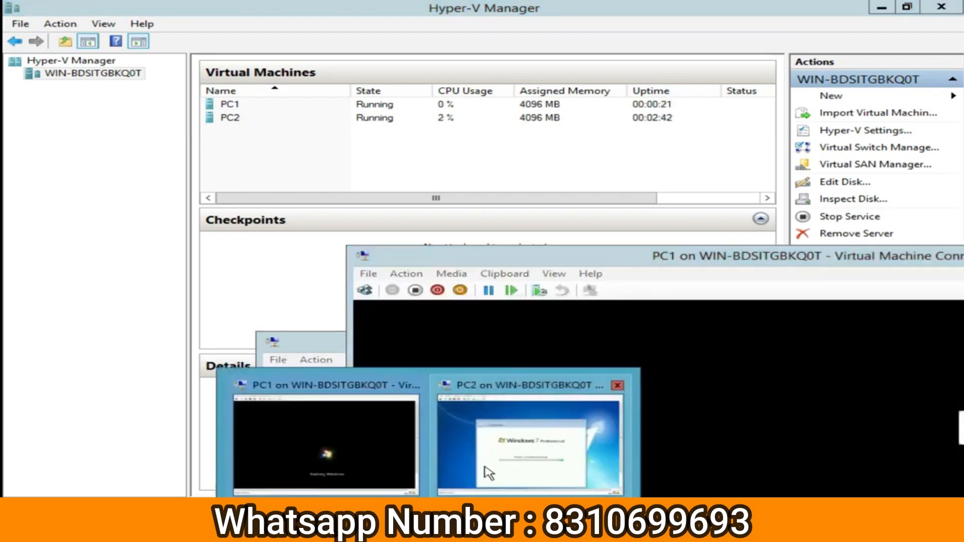
{"action": "left_click", "coordinate": [480, 447]}
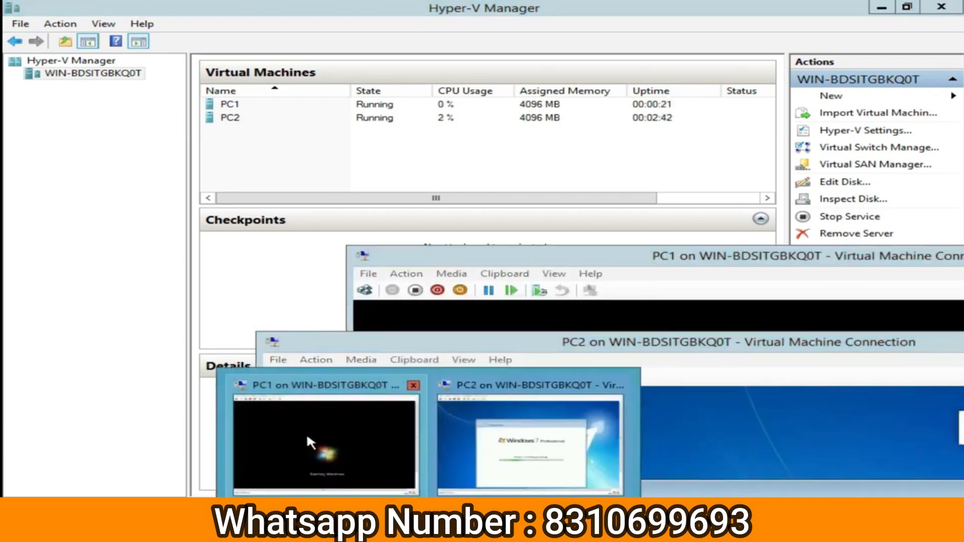
{"action": "left_click", "coordinate": [306, 432]}
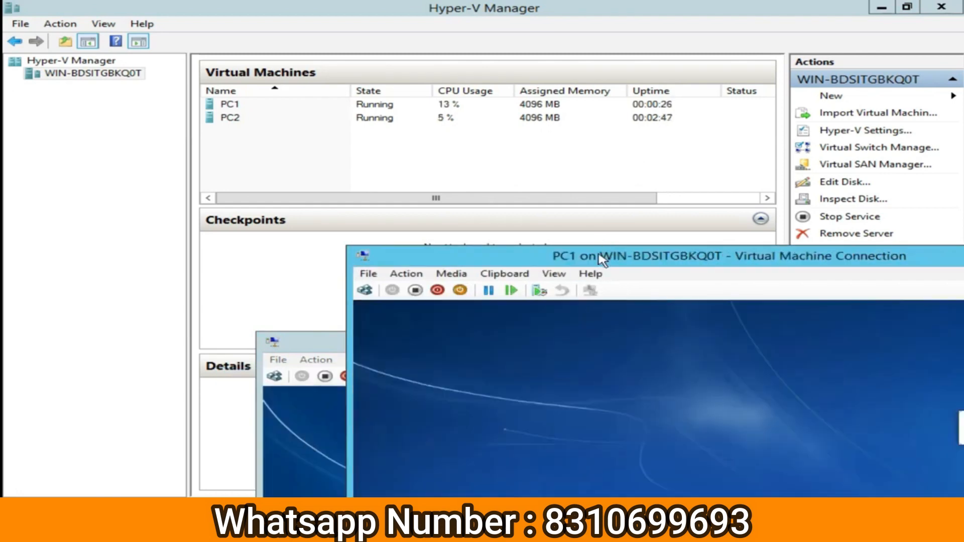
Maximize PC1's console, cancel the Windows 7 installer, and restore the window.
{"action": "double_click", "coordinate": [600, 255]}
{"action": "double_click", "coordinate": [545, 8]}
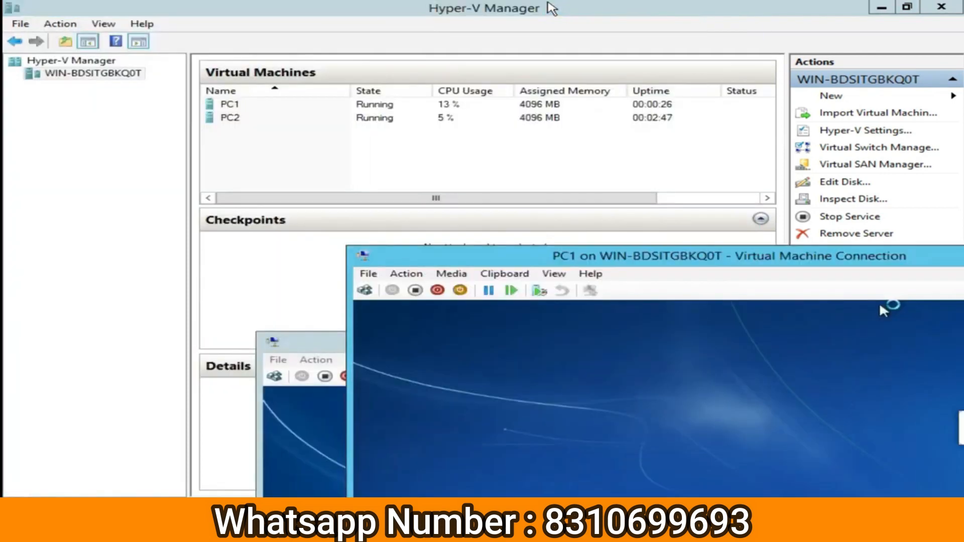
{"action": "double_click", "coordinate": [671, 265]}
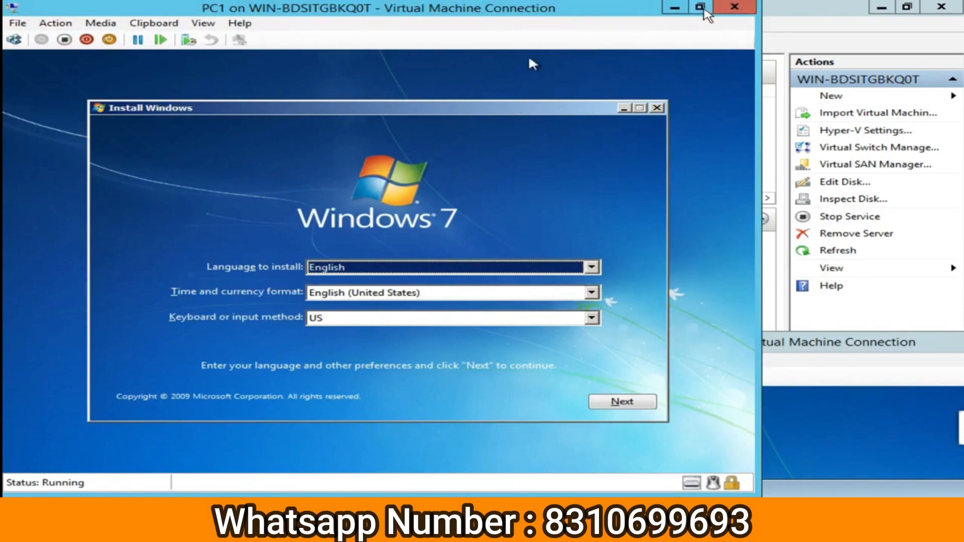
{"action": "left_click", "coordinate": [656, 108]}
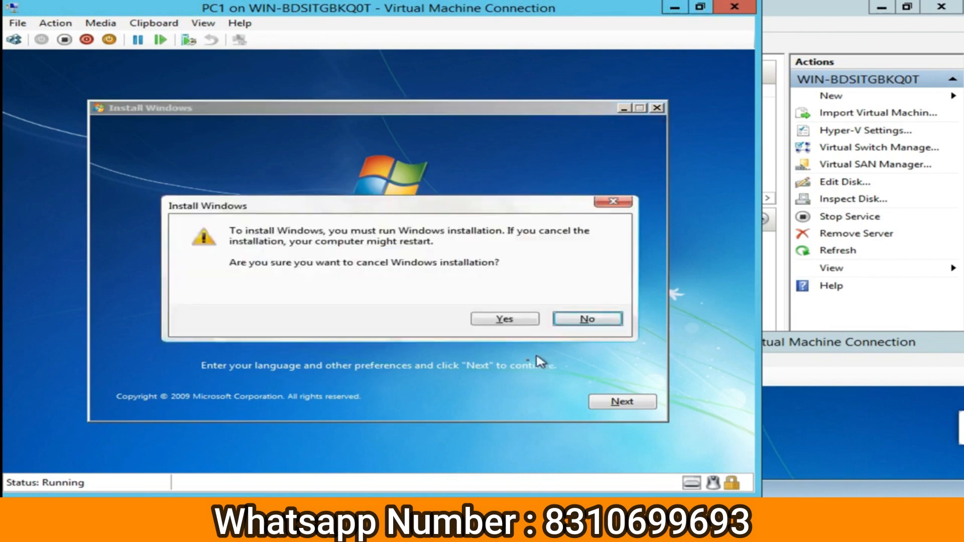
{"action": "left_click", "coordinate": [497, 320]}
{"action": "left_click", "coordinate": [699, 7]}
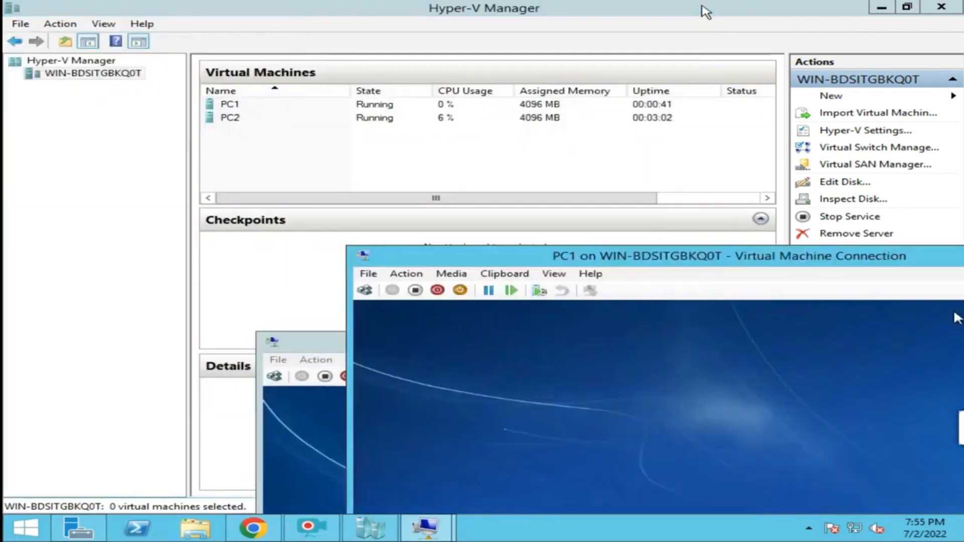
{"action": "left_click", "coordinate": [301, 374]}
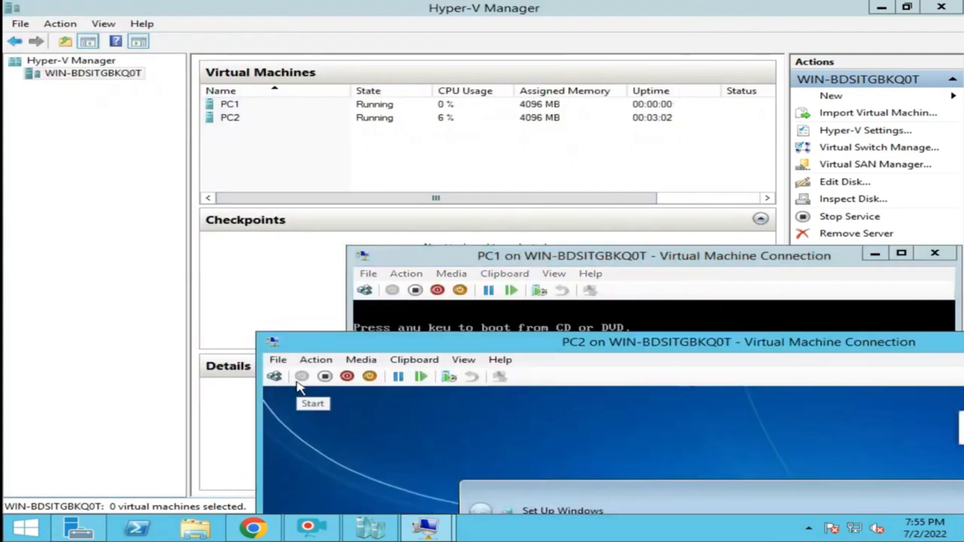
{"action": "double_click", "coordinate": [558, 335]}
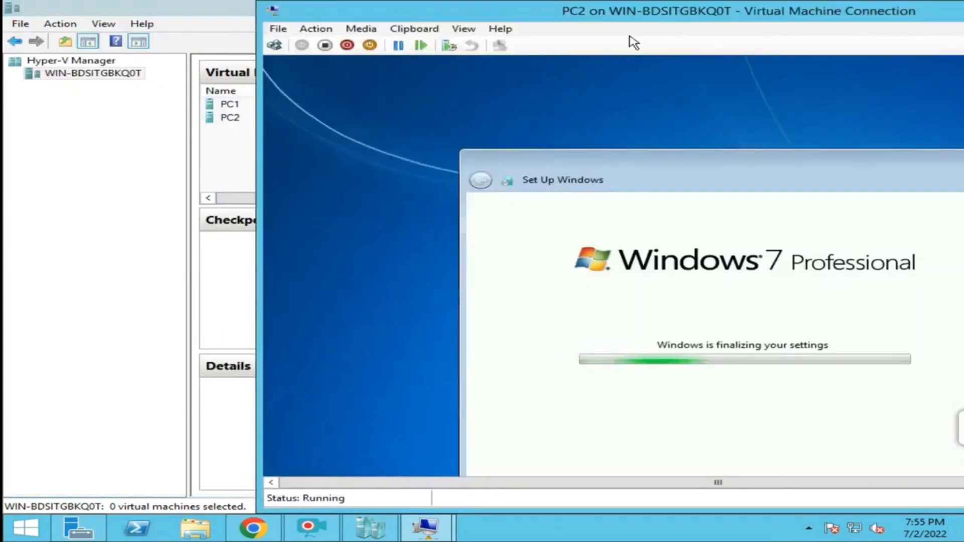
{"action": "double_click", "coordinate": [641, 21]}
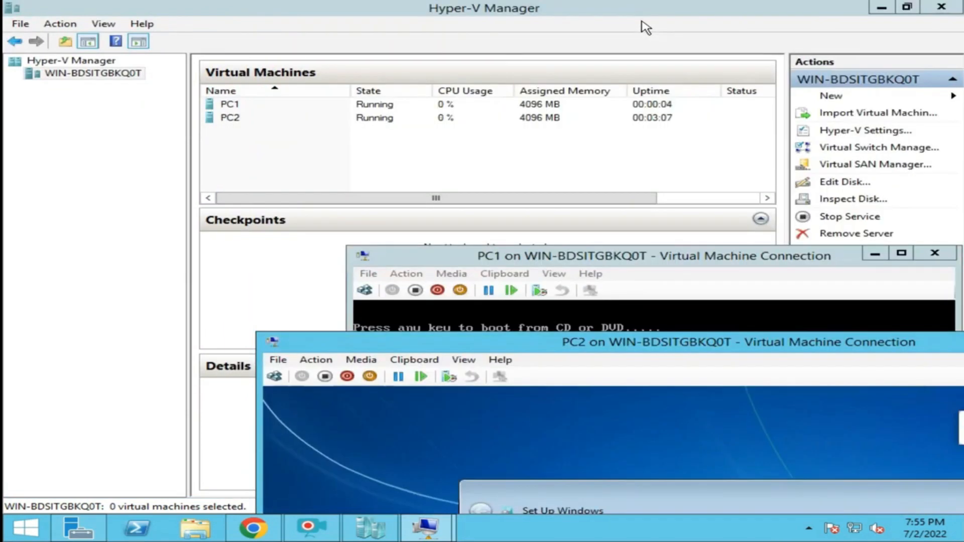
{"action": "double_click", "coordinate": [545, 347]}
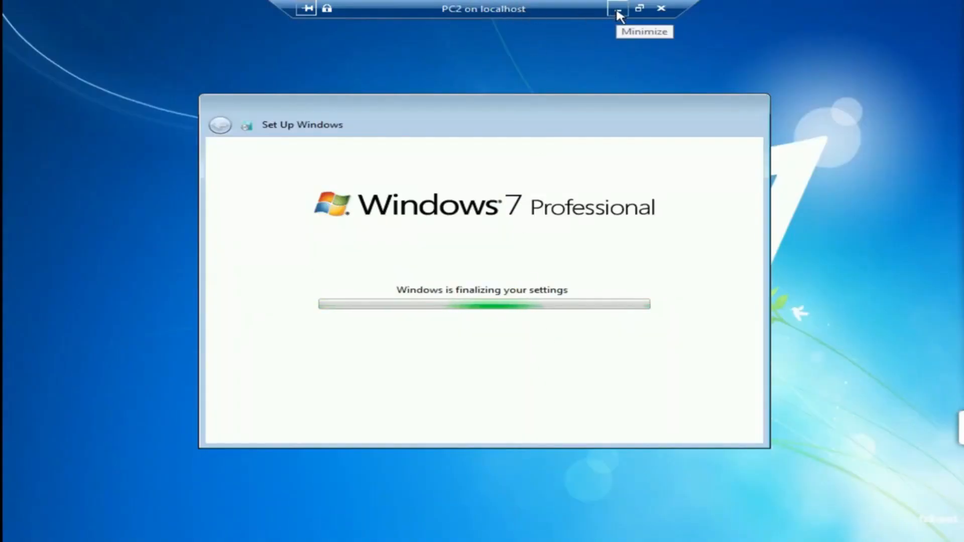
{"action": "left_click", "coordinate": [641, 9]}
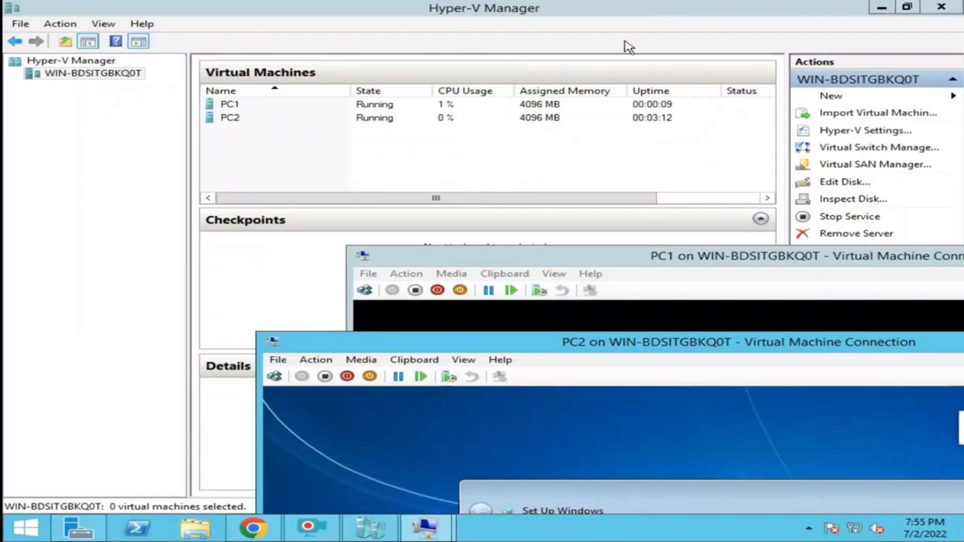
{"action": "double_click", "coordinate": [583, 261]}
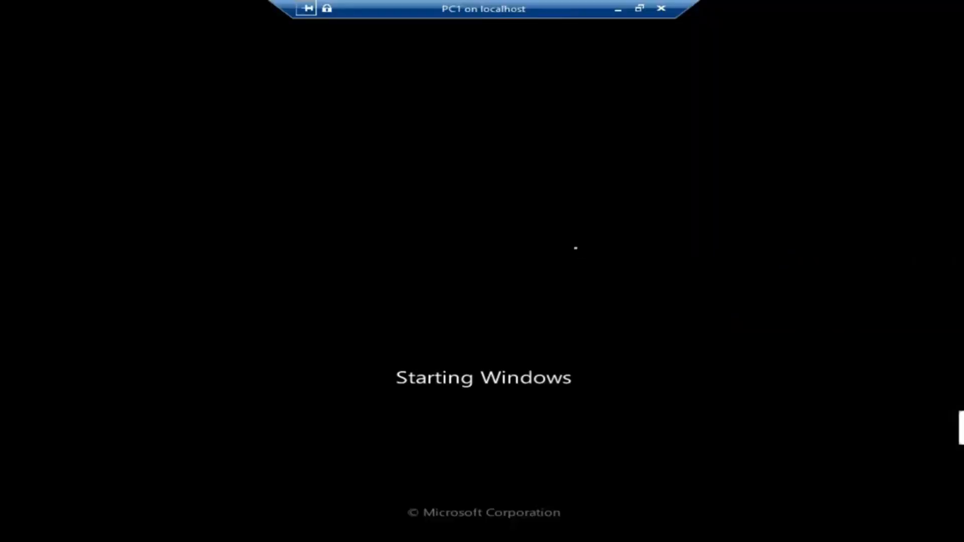
{"action": "left_click", "coordinate": [639, 9]}
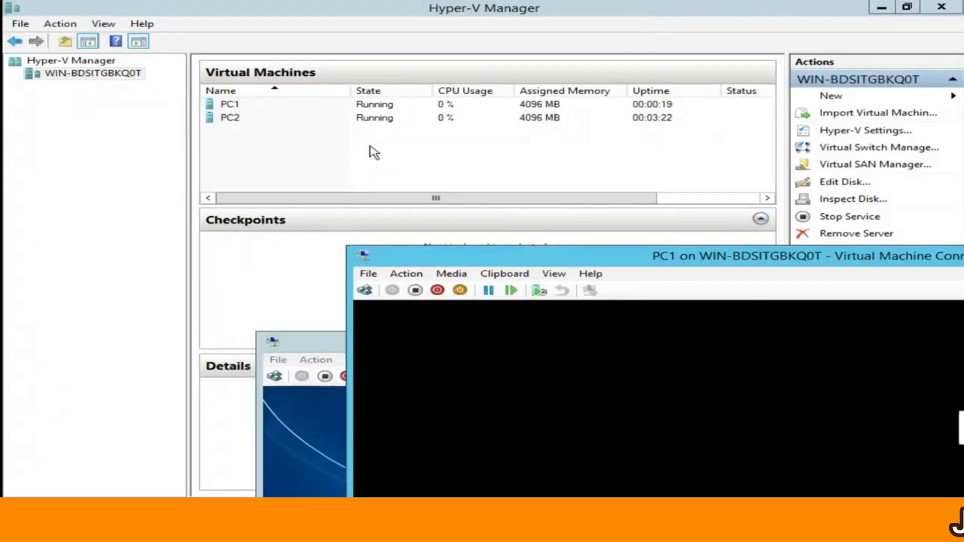
Set PC1's DVD drive media to None and save its settings.
{"action": "right_click", "coordinate": [228, 106]}
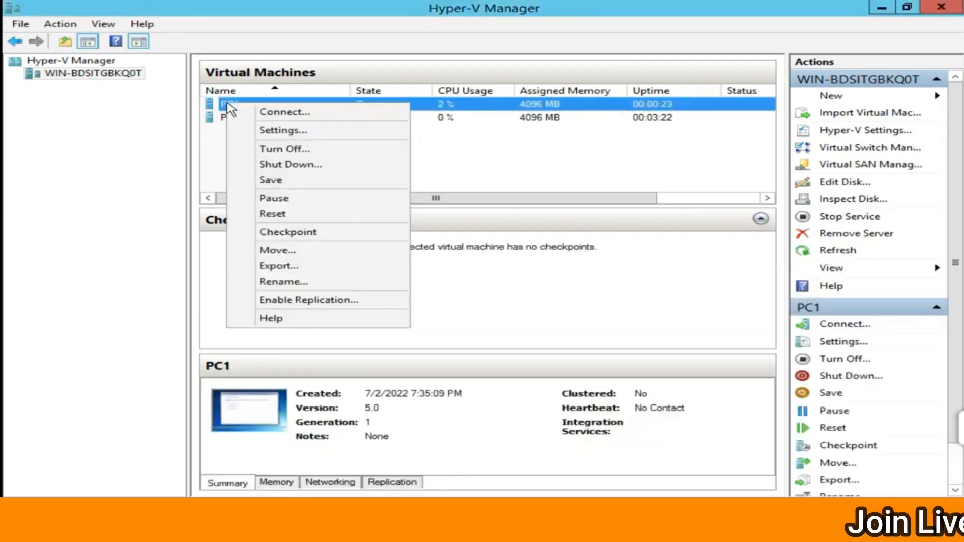
{"action": "left_click", "coordinate": [291, 130]}
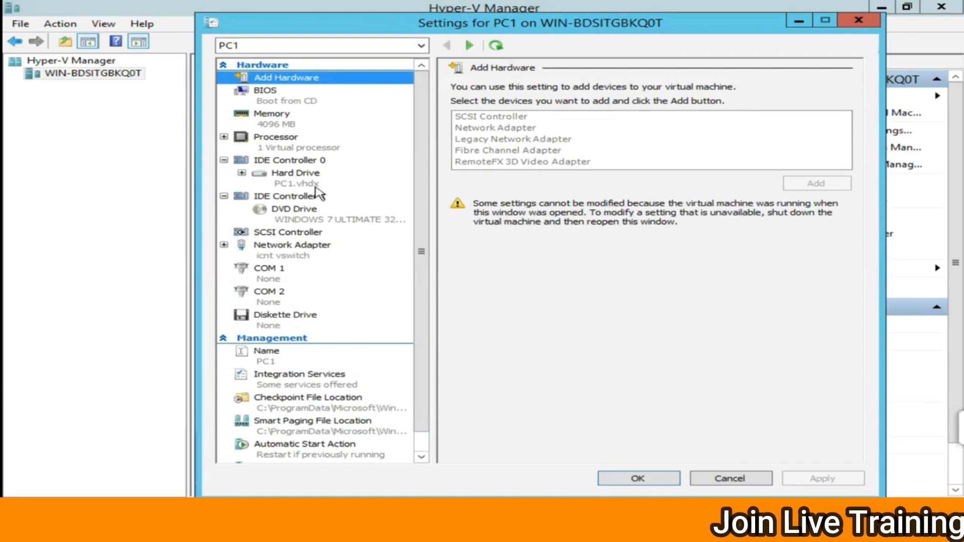
{"action": "left_click", "coordinate": [299, 220]}
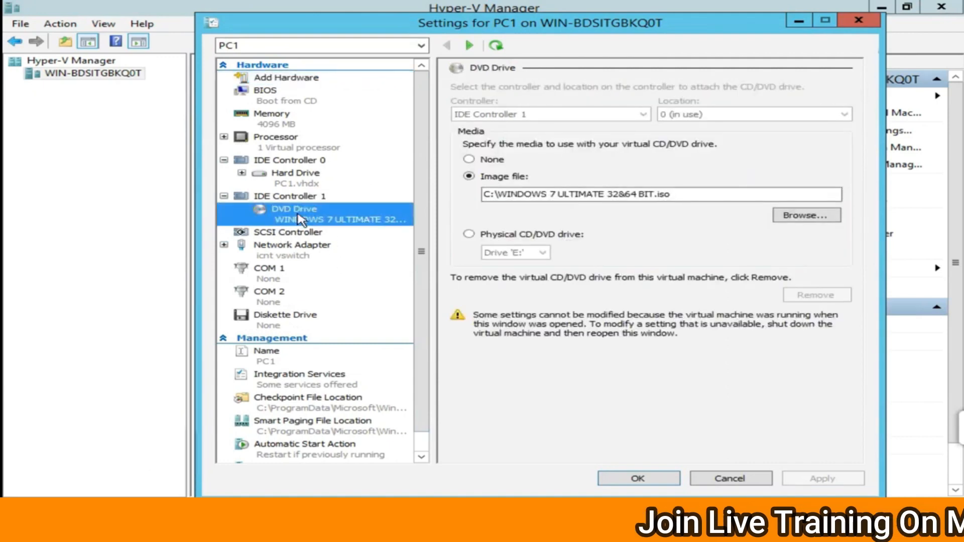
{"action": "left_click", "coordinate": [479, 161]}
{"action": "left_click", "coordinate": [788, 483]}
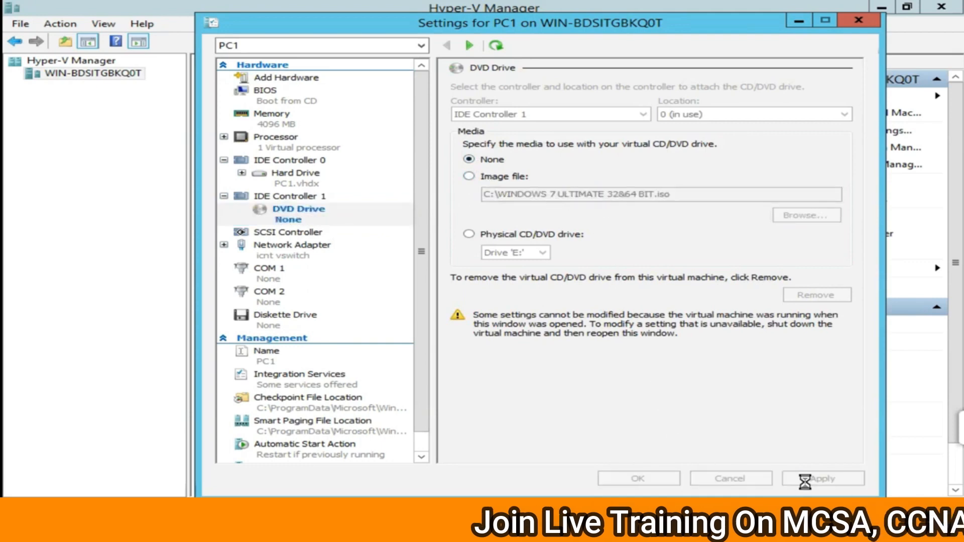
{"action": "left_click", "coordinate": [646, 480]}
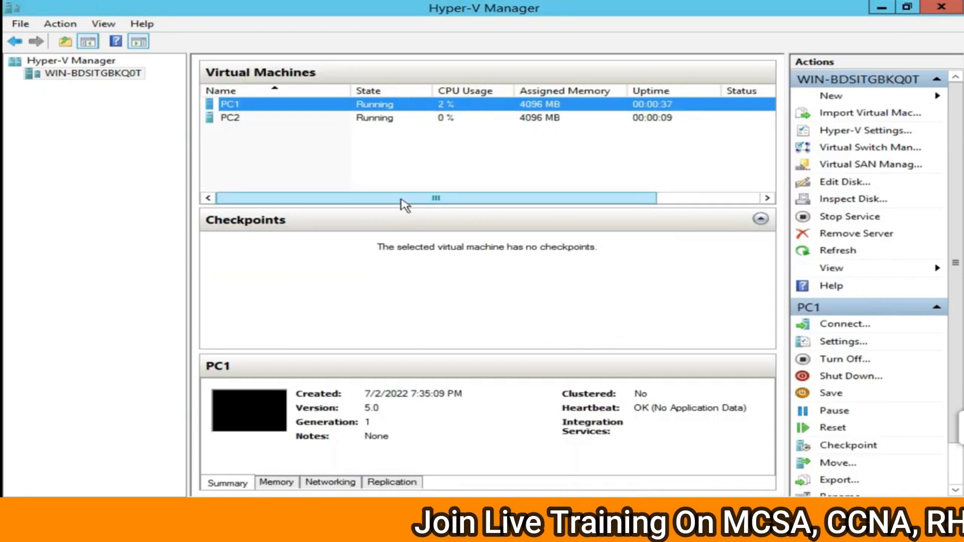
Set PC2's DVD drive media to None, apply, and close its settings.
{"action": "left_click", "coordinate": [369, 120]}
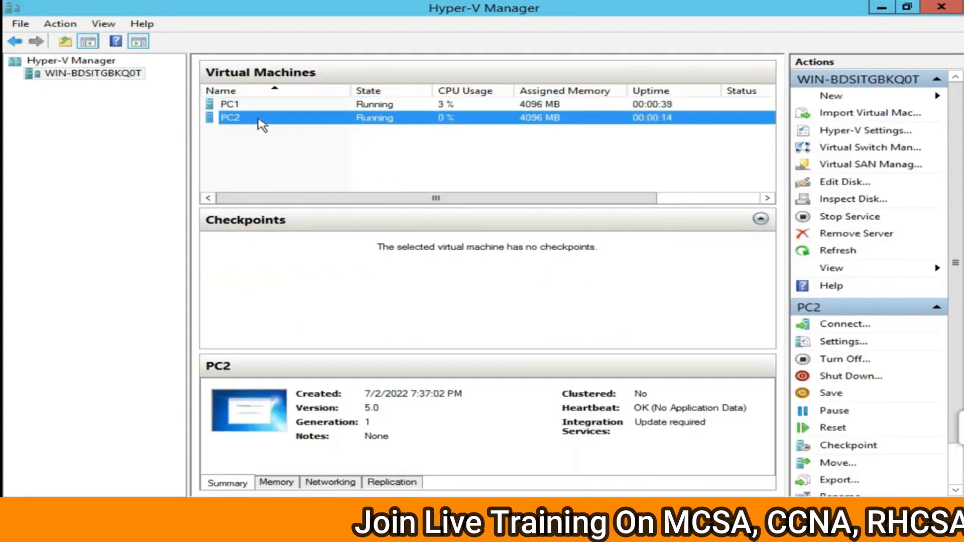
{"action": "right_click", "coordinate": [257, 119]}
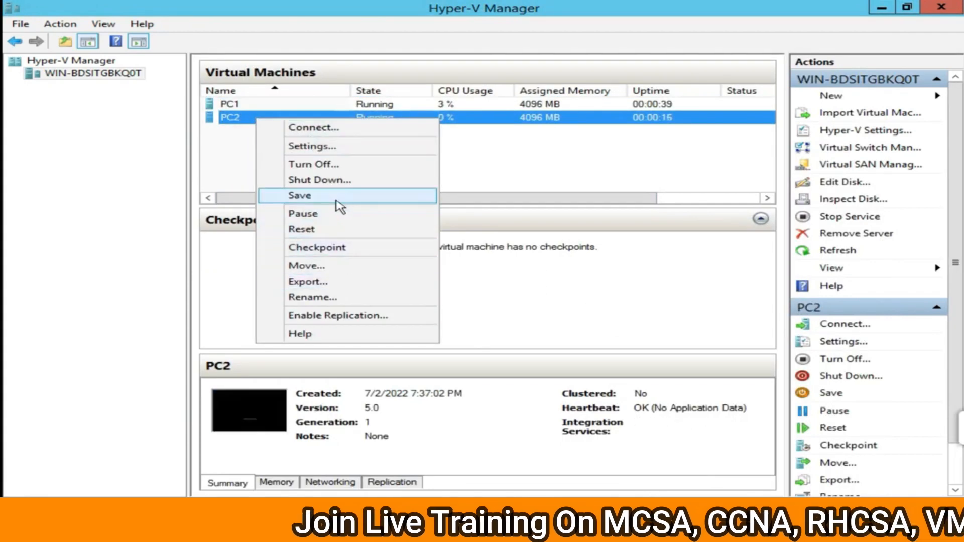
{"action": "left_click", "coordinate": [335, 149]}
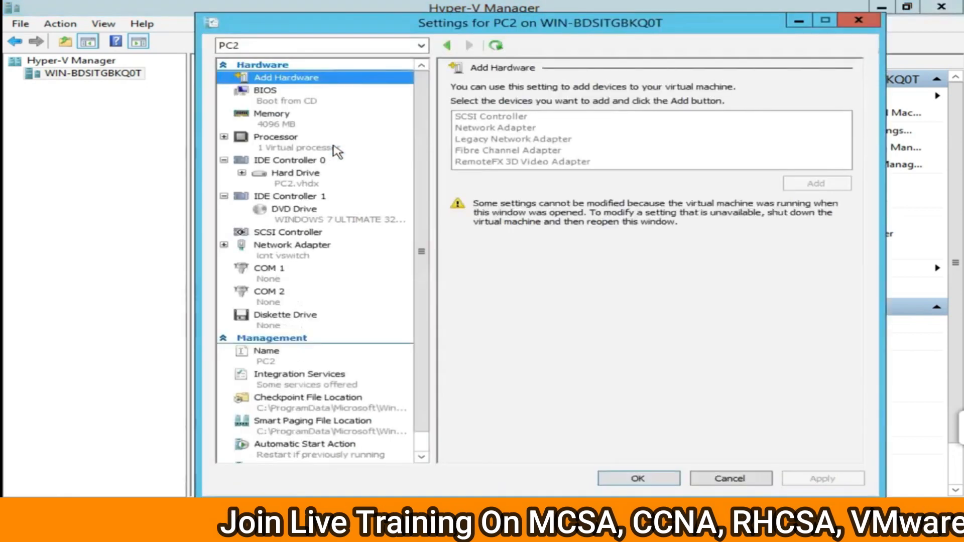
{"action": "left_click", "coordinate": [307, 210]}
{"action": "left_click", "coordinate": [490, 158]}
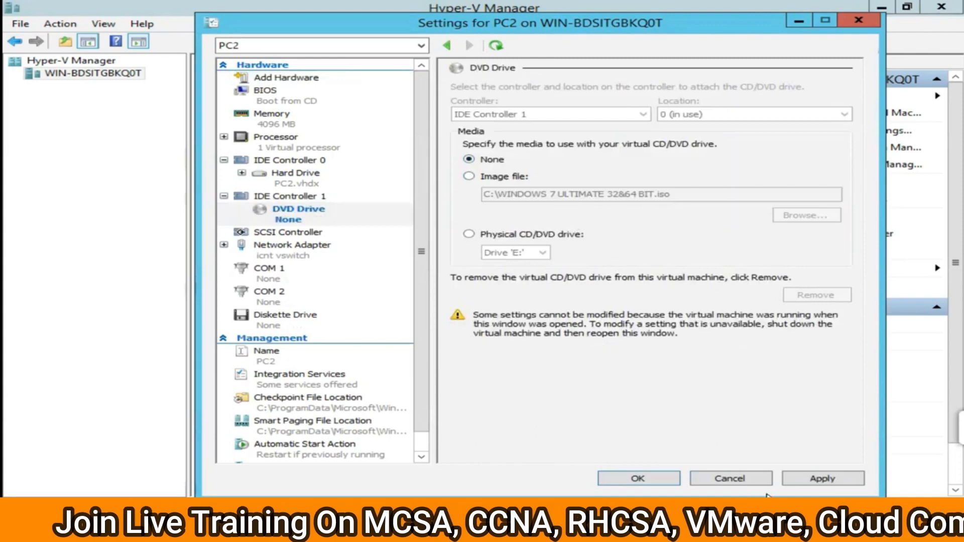
{"action": "left_click", "coordinate": [817, 479]}
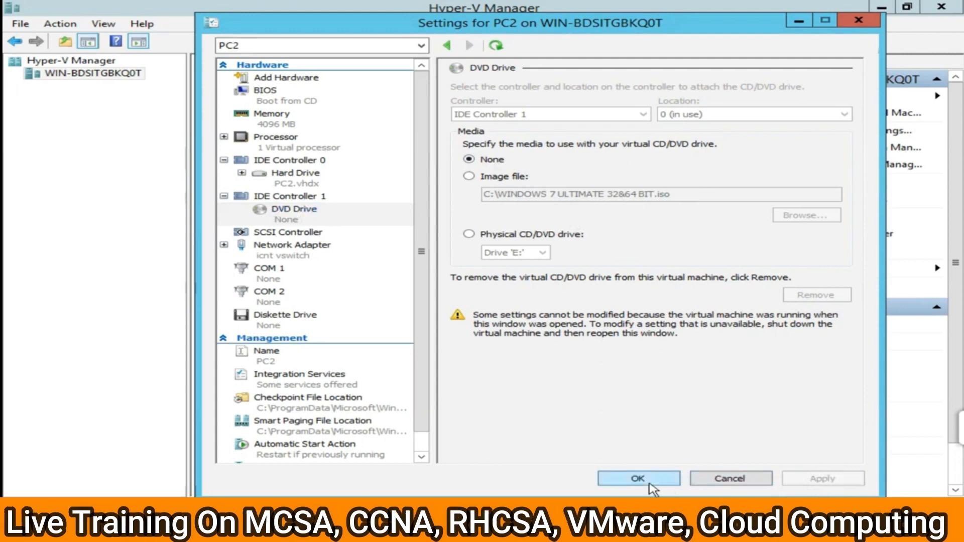
{"action": "left_click", "coordinate": [631, 476]}
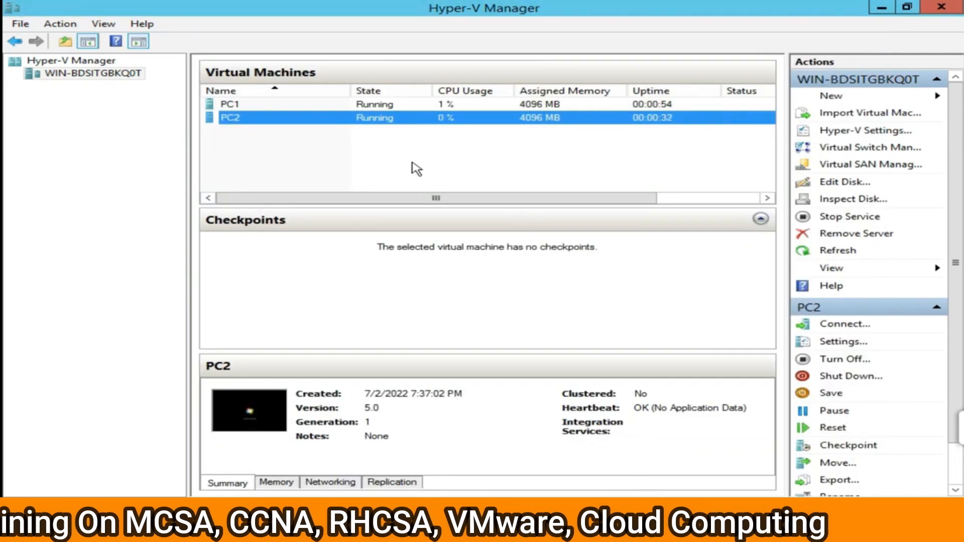
Bring PC2's console to the front and position it fully on screen.
{"action": "left_click", "coordinate": [428, 522]}
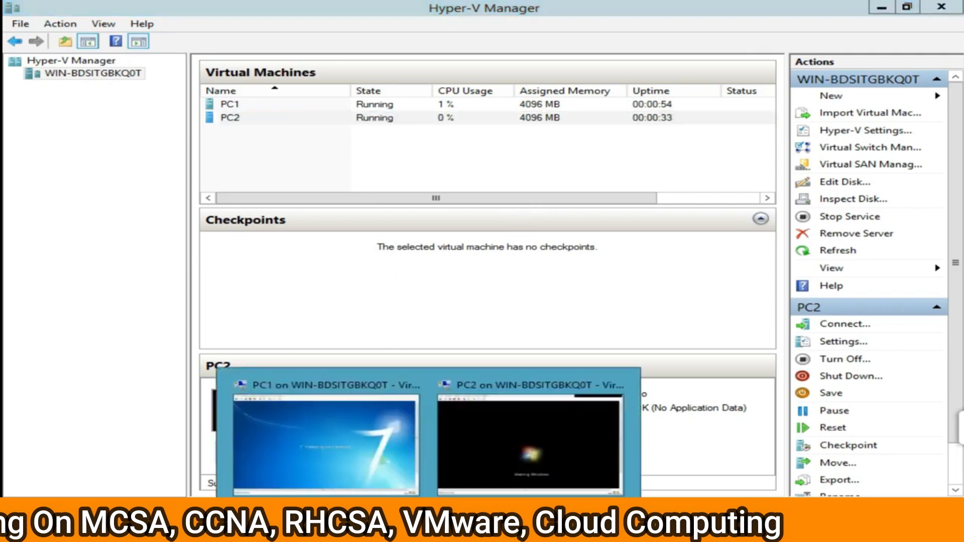
{"action": "left_click", "coordinate": [355, 465]}
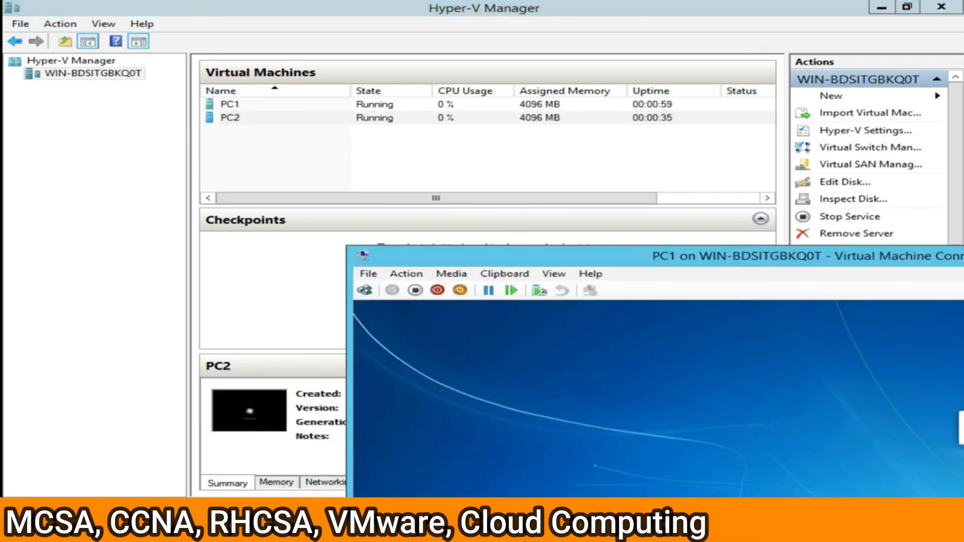
{"action": "left_click", "coordinate": [427, 522]}
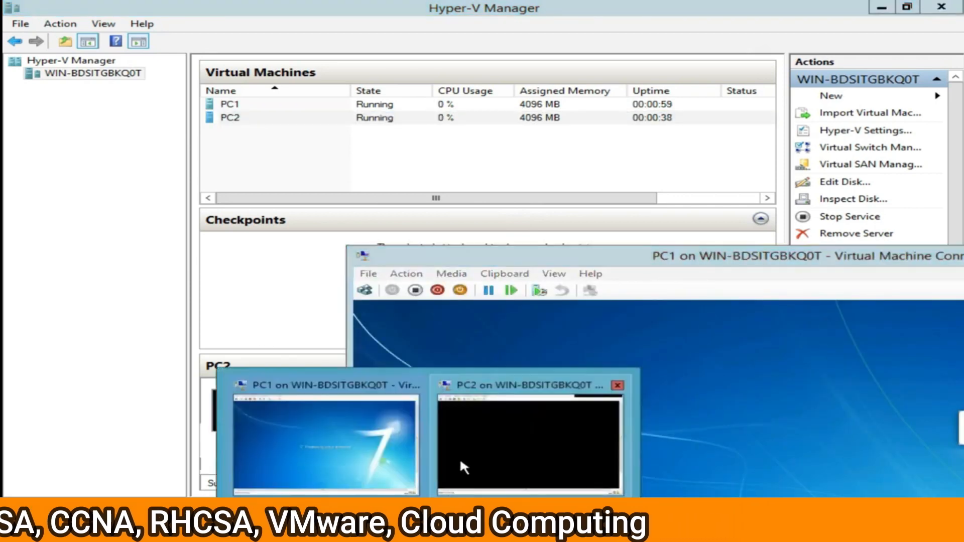
{"action": "left_click", "coordinate": [461, 463]}
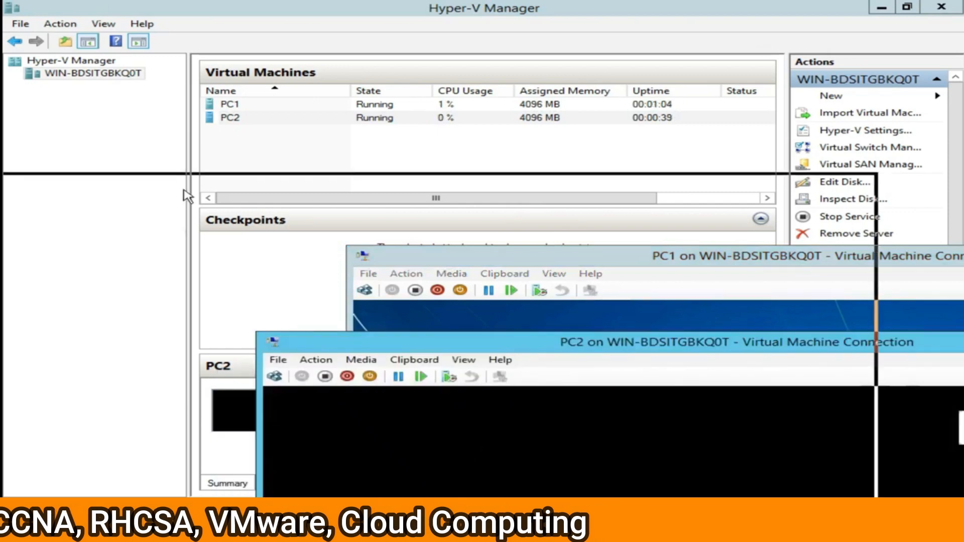
{"action": "left_click_drag", "start_coordinate": [185, 196], "coordinate": [184, 193]}
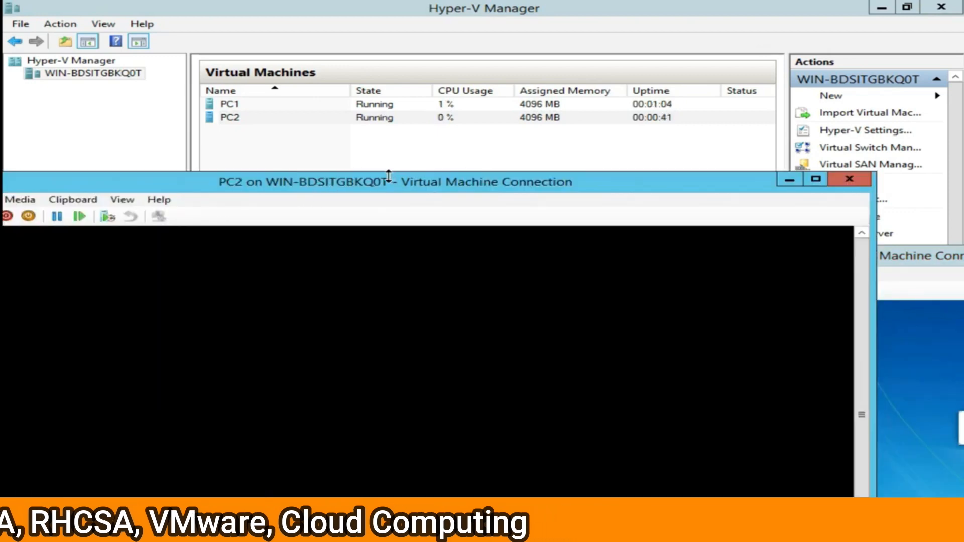
{"action": "left_click_drag", "start_coordinate": [389, 175], "coordinate": [388, 92]}
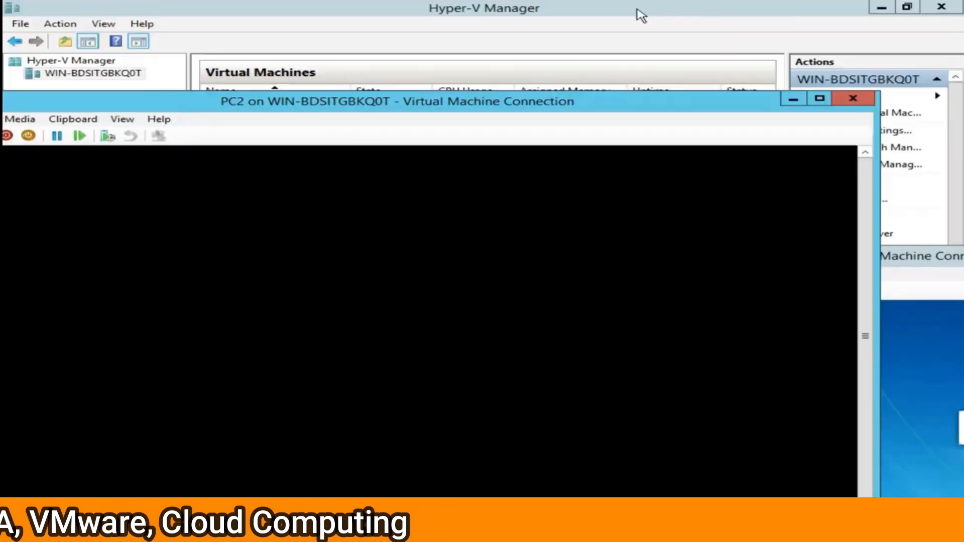
{"action": "left_click_drag", "start_coordinate": [271, 113], "coordinate": [512, 104]}
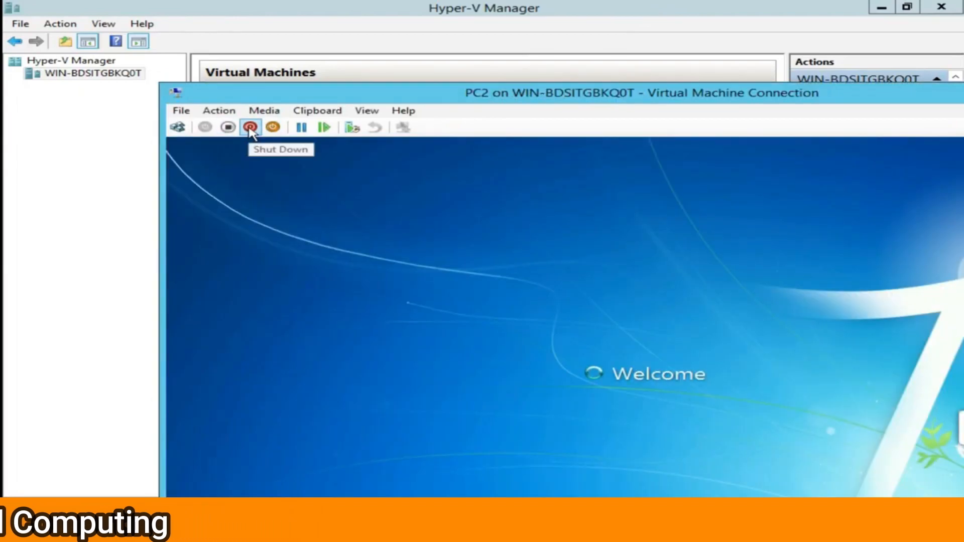
Shut down PC2 and close its console window.
{"action": "left_click", "coordinate": [250, 128]}
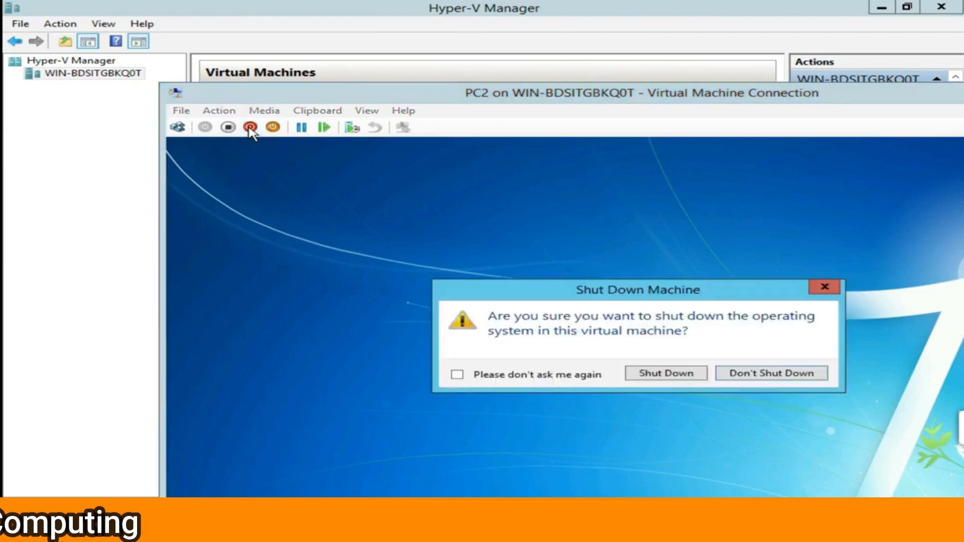
{"action": "left_click", "coordinate": [652, 380]}
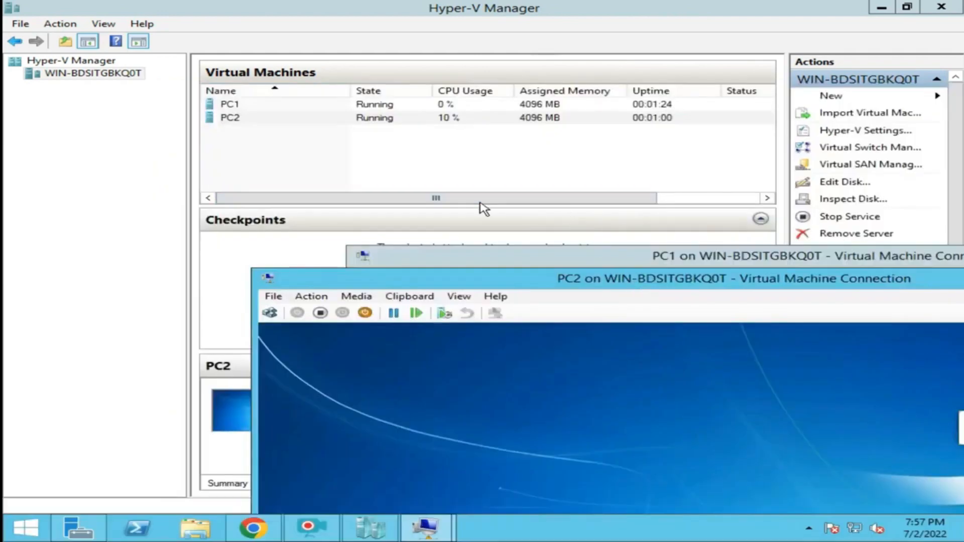
{"action": "left_click", "coordinate": [411, 263]}
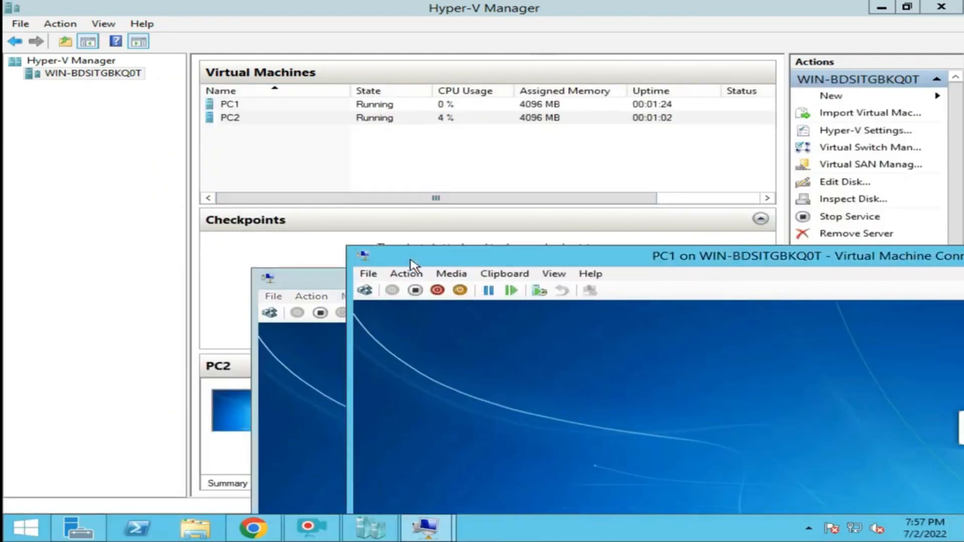
{"action": "left_click", "coordinate": [427, 532]}
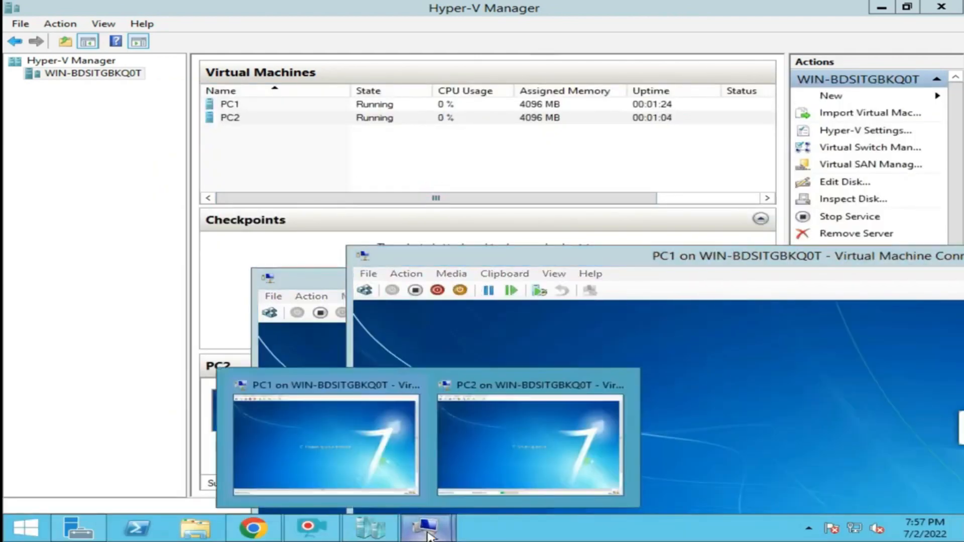
{"action": "left_click", "coordinate": [498, 438]}
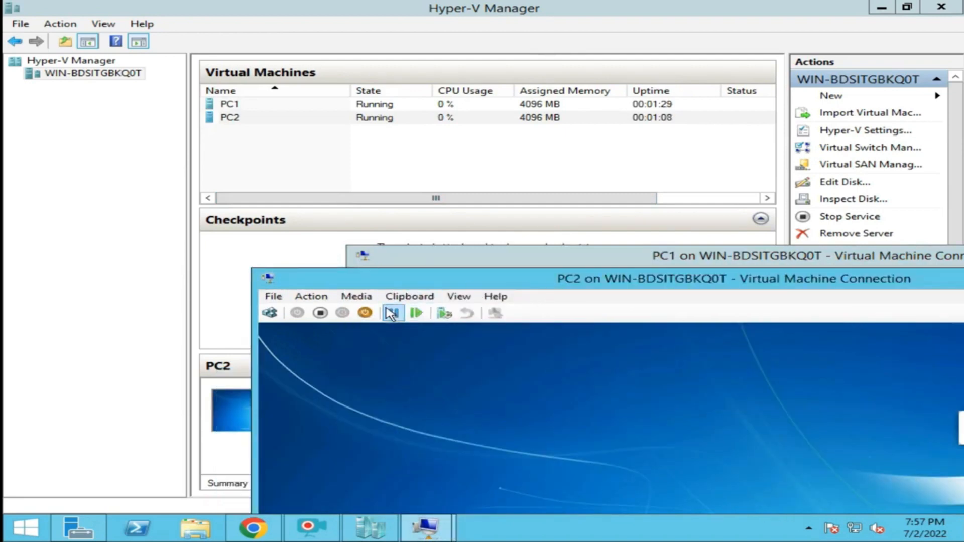
{"action": "left_click", "coordinate": [365, 314]}
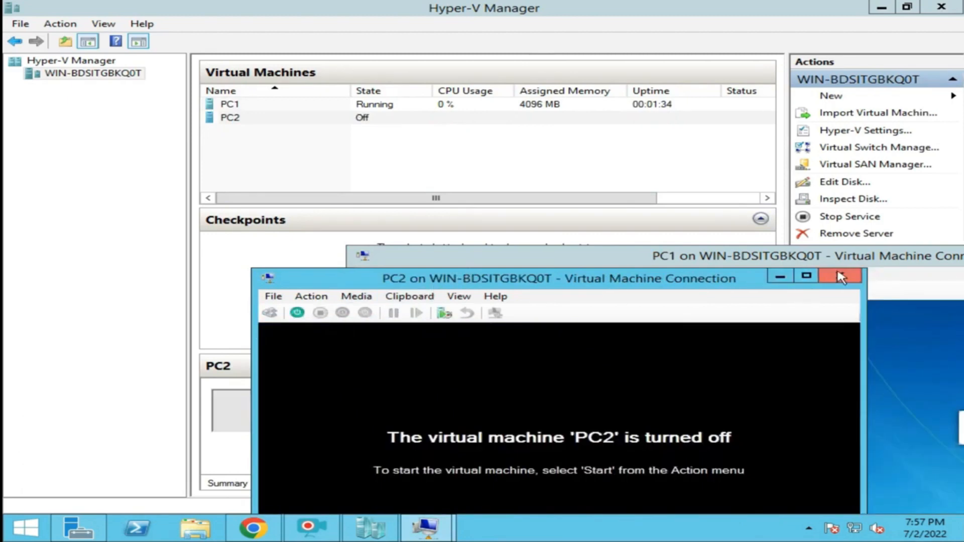
{"action": "left_click", "coordinate": [838, 276]}
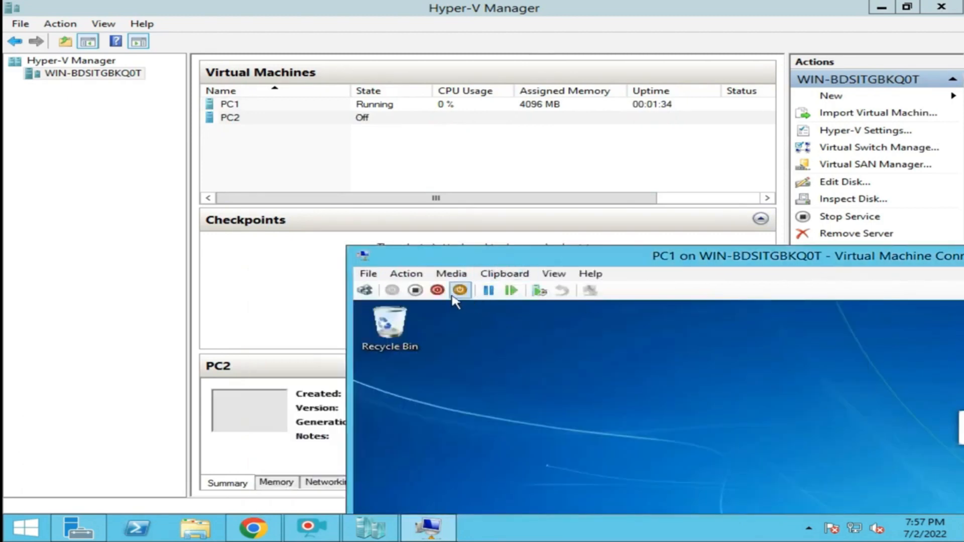
Shut down PC1 and close its console window.
{"action": "left_click", "coordinate": [437, 291]}
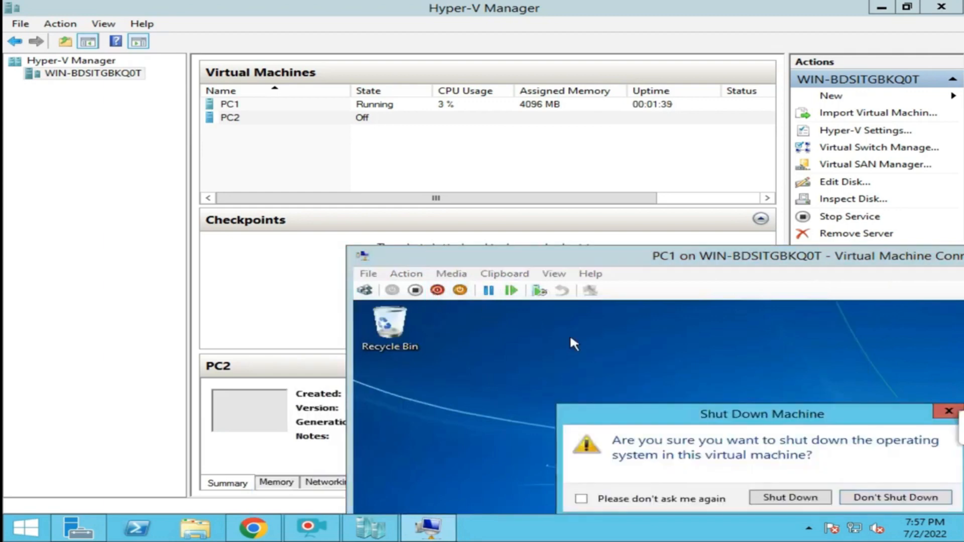
{"action": "left_click", "coordinate": [799, 498]}
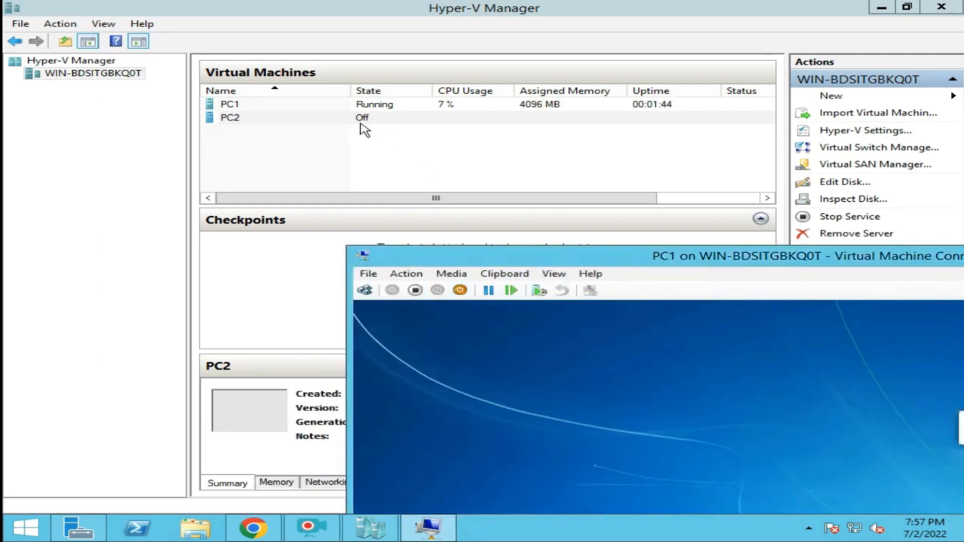
{"action": "left_click", "coordinate": [404, 152]}
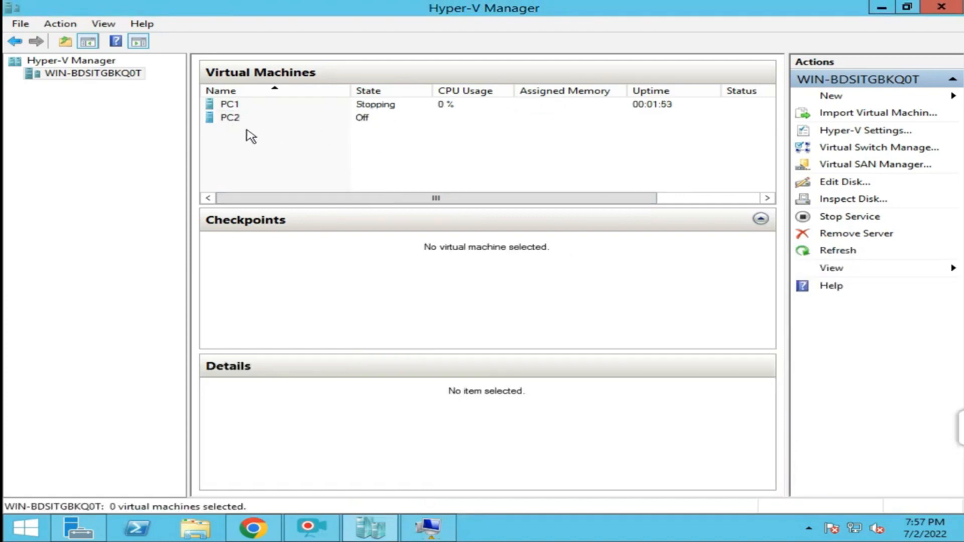
{"action": "left_click", "coordinate": [362, 106]}
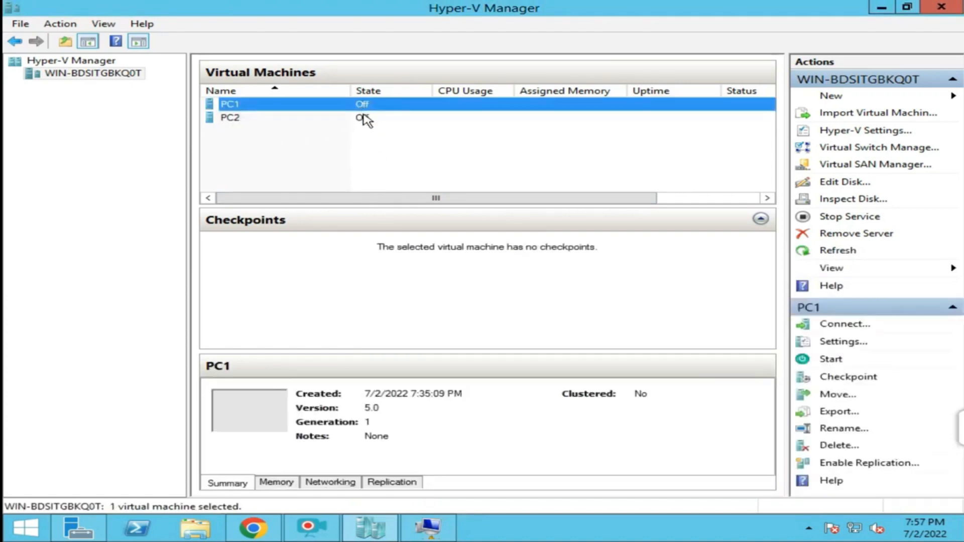
{"action": "left_click", "coordinate": [365, 117]}
{"action": "mouse_move", "coordinate": [438, 526]}
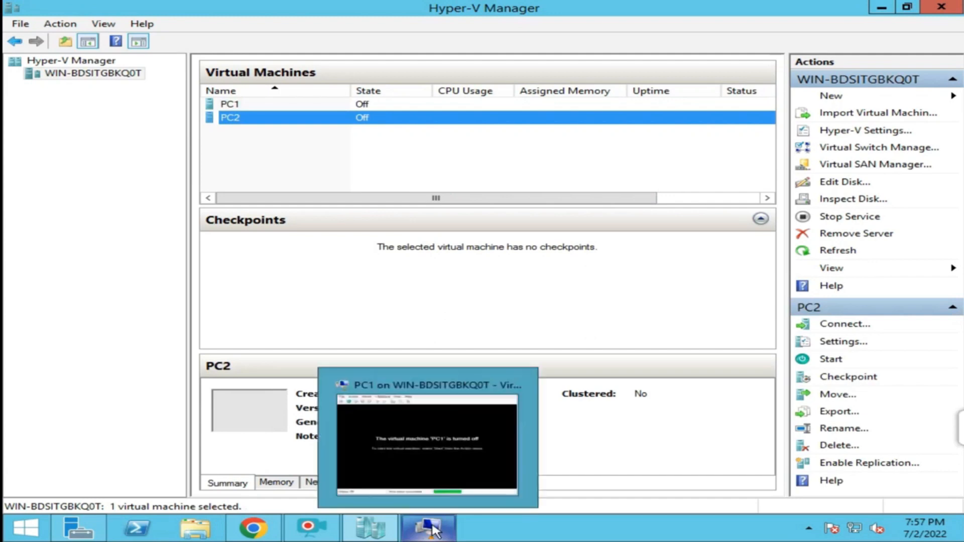
{"action": "left_click", "coordinate": [515, 385]}
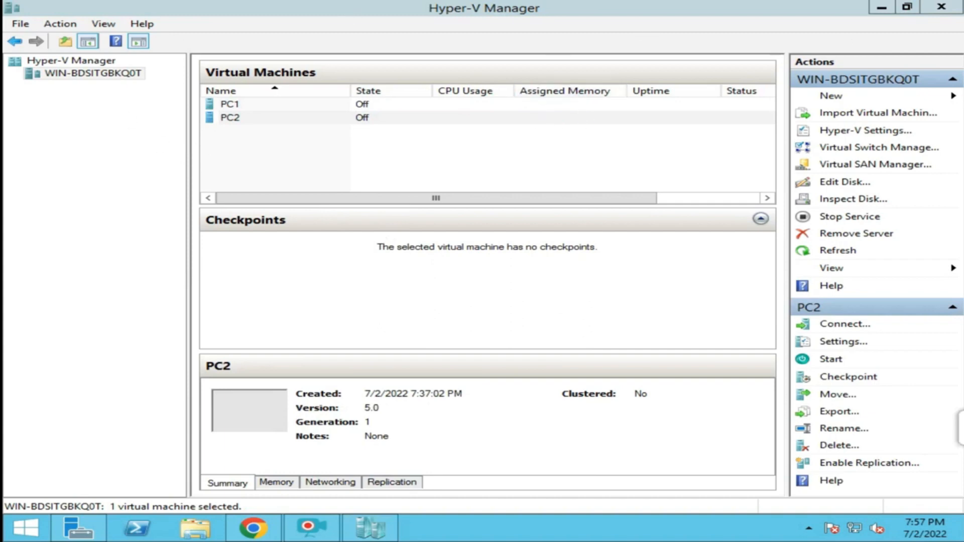
Close Hyper-V Manager and reopen it from Server Manager's Tools menu.
{"action": "left_click", "coordinate": [946, 10]}
{"action": "left_click", "coordinate": [946, 9]}
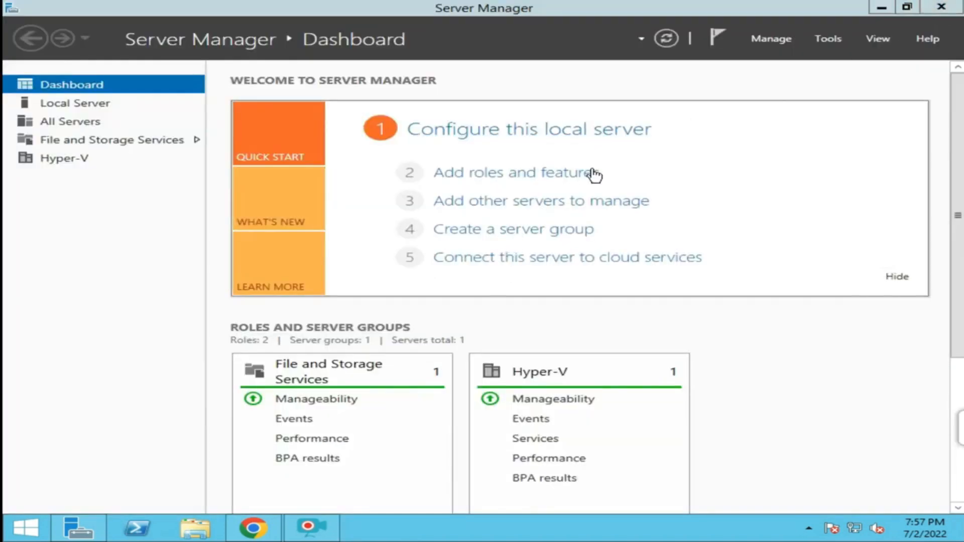
{"action": "left_click", "coordinate": [829, 41]}
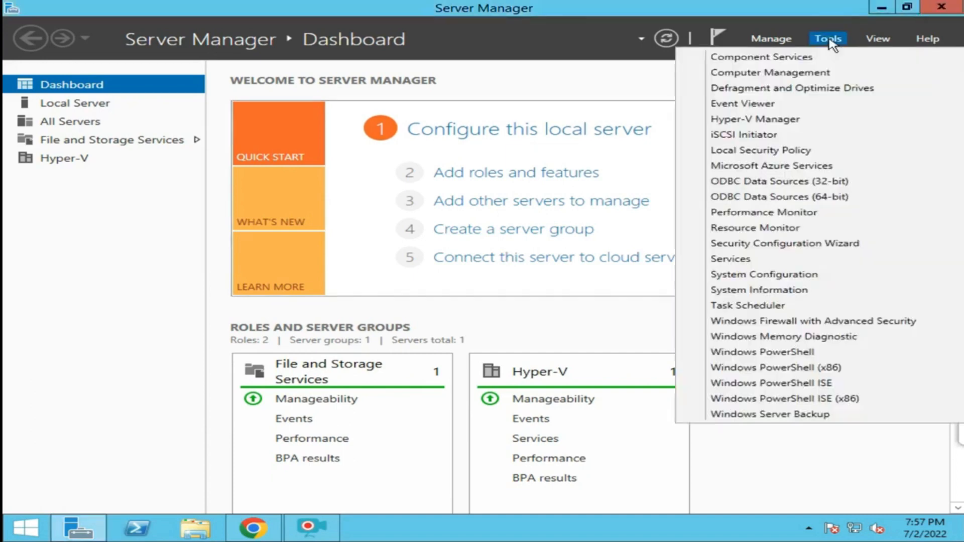
{"action": "left_click", "coordinate": [766, 119]}
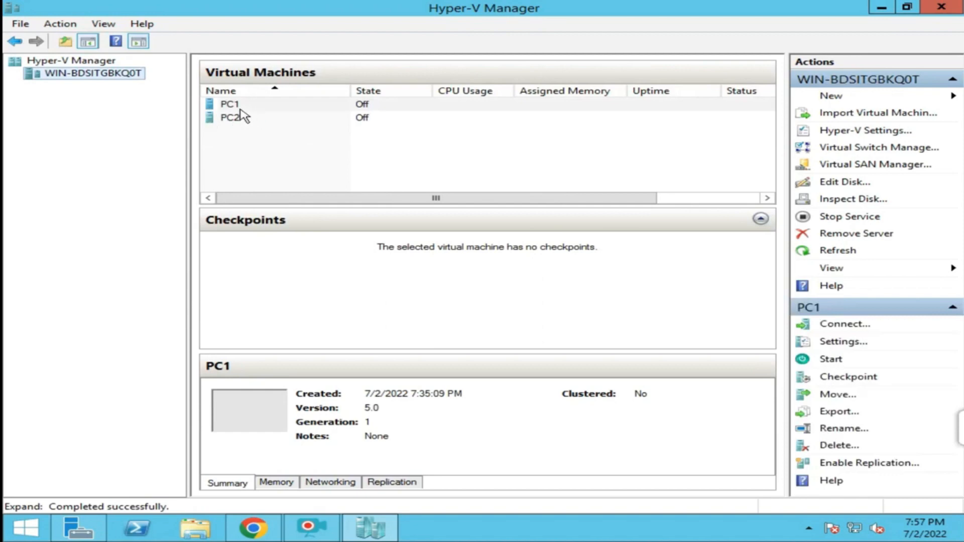
Connect to PC1's console from the virtual machine list.
{"action": "left_click", "coordinate": [239, 120]}
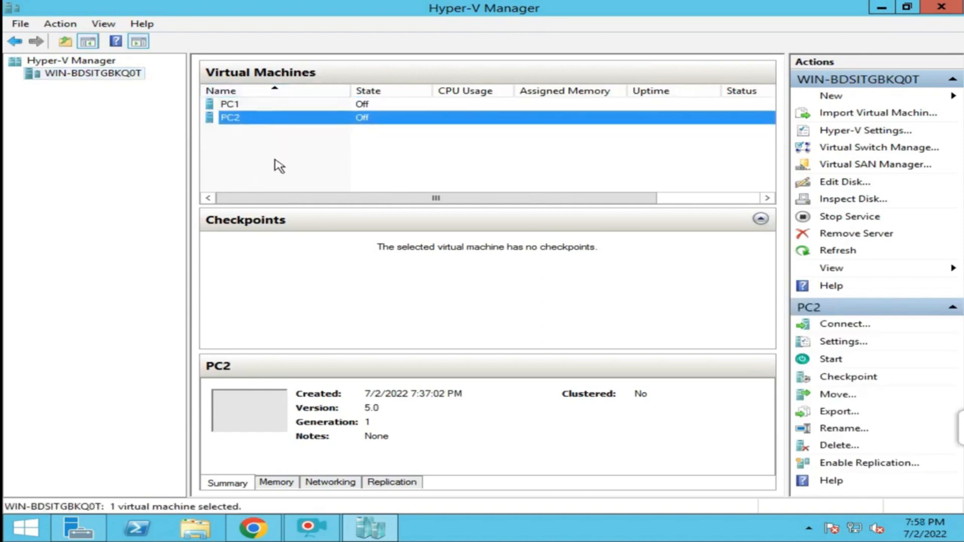
{"action": "left_click", "coordinate": [241, 108]}
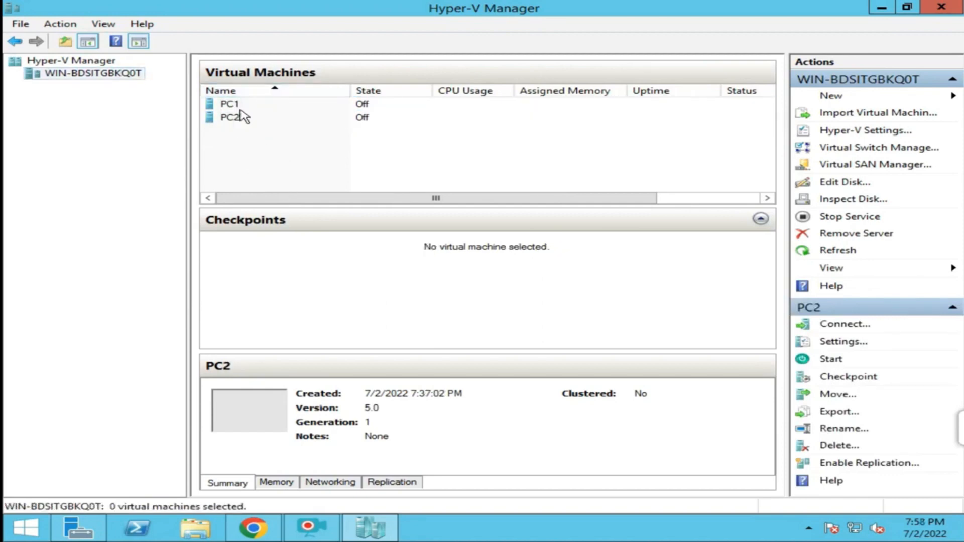
{"action": "right_click", "coordinate": [241, 109]}
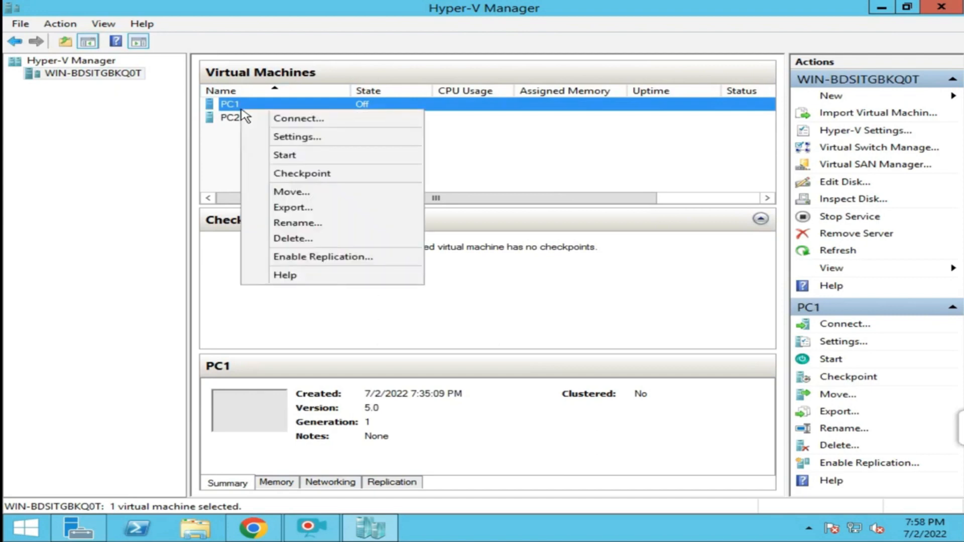
{"action": "left_click", "coordinate": [285, 121]}
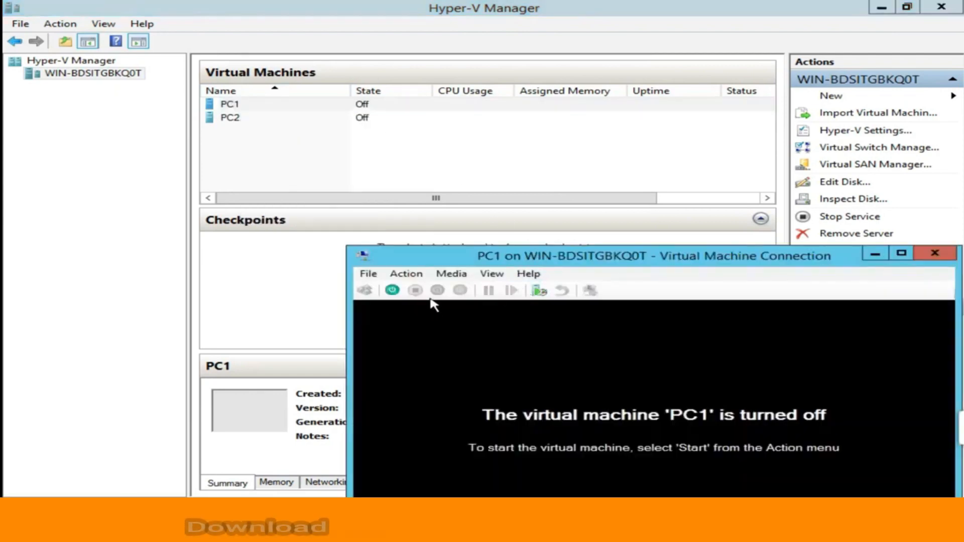
Start PC1, move its window up, and view its Windows 7 desktop full screen.
{"action": "left_click", "coordinate": [392, 290]}
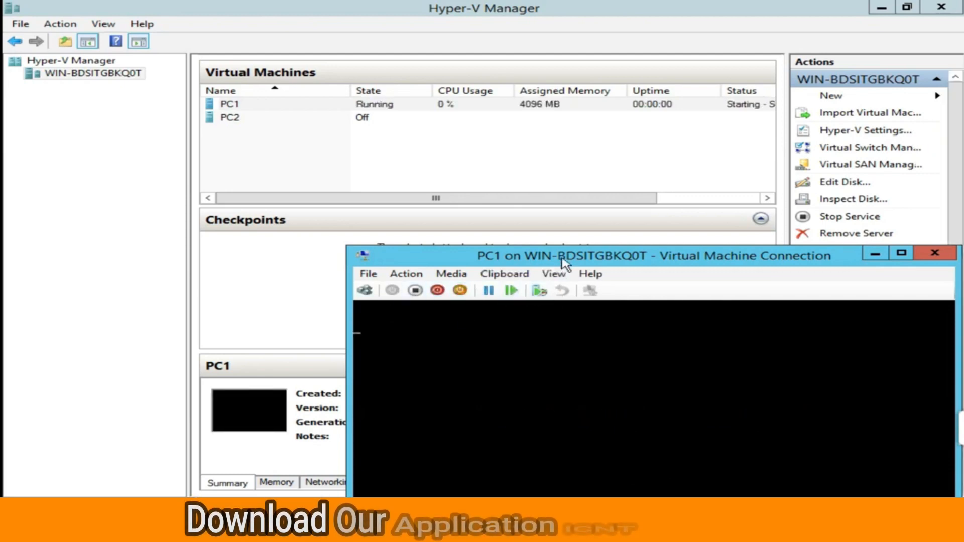
{"action": "left_click_drag", "start_coordinate": [567, 248], "coordinate": [595, 207]}
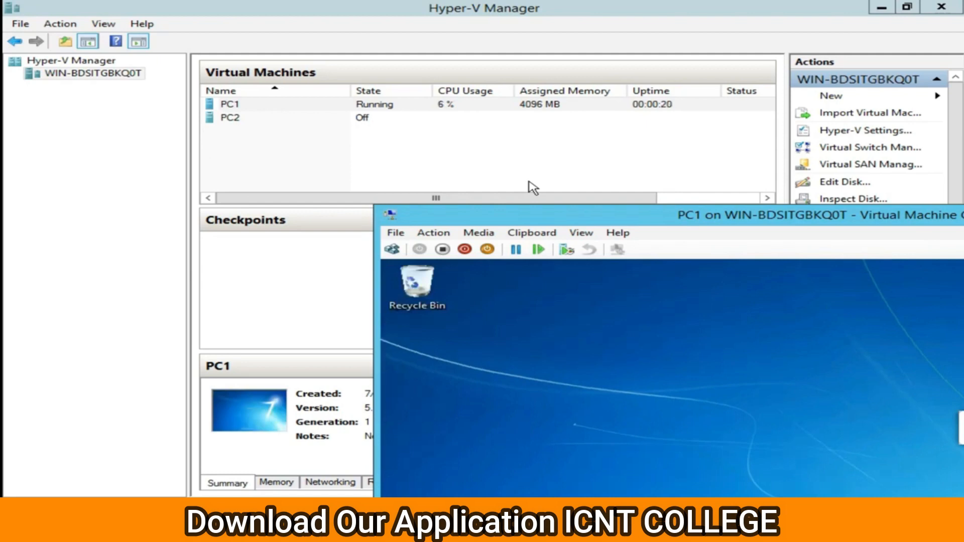
{"action": "double_click", "coordinate": [651, 216]}
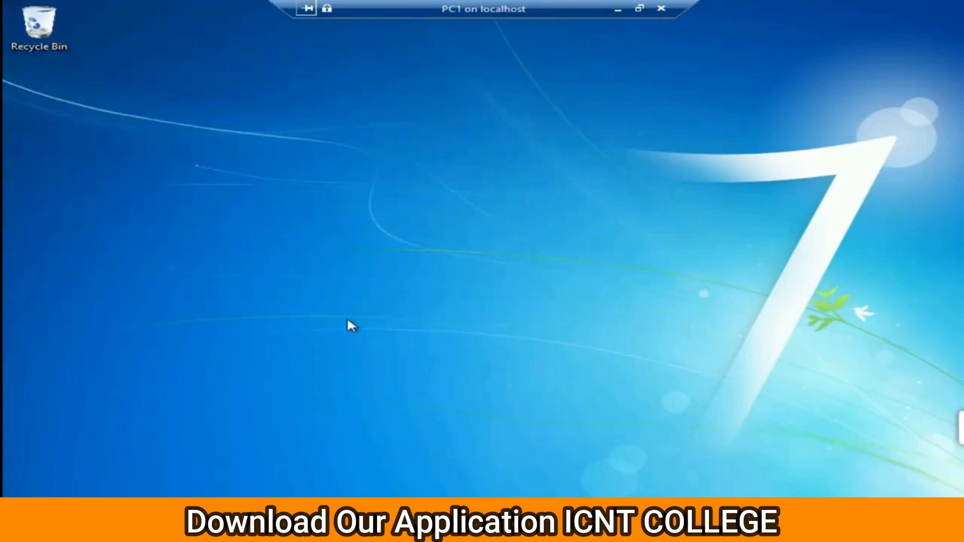
Open Network Connections on PC1 by running ncpa.cpl.
{"action": "key", "text": "super+r"}
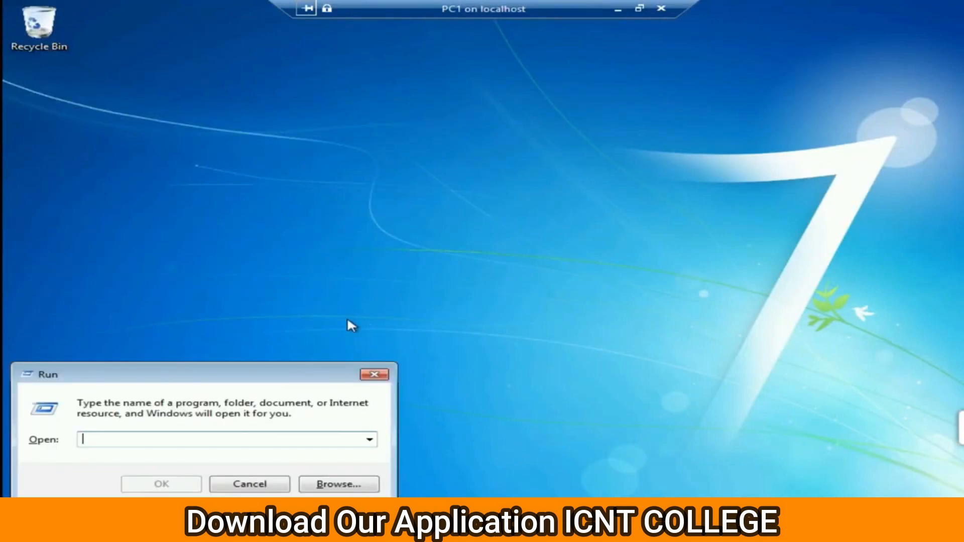
{"action": "type", "text": "c"}
{"action": "key", "text": "BackSpace"}
{"action": "type", "text": "nc"}
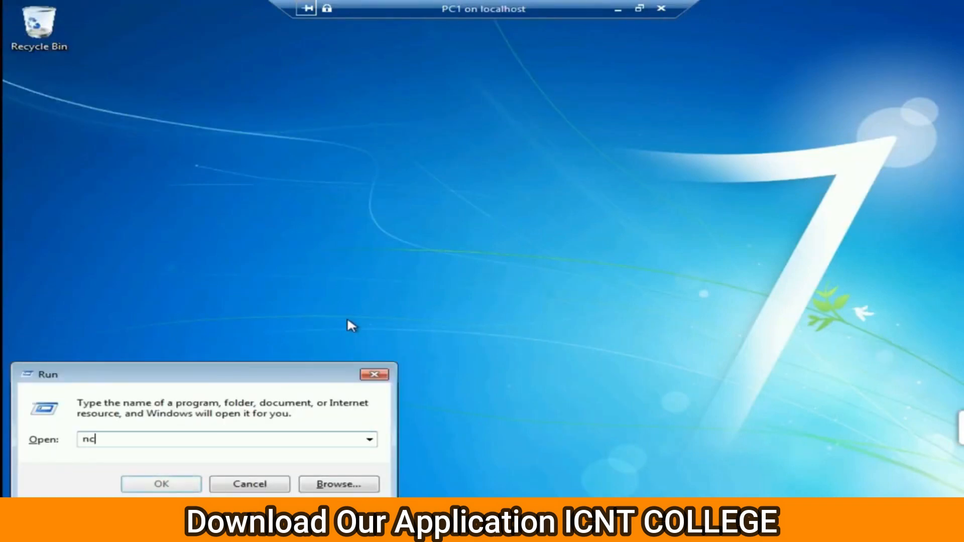
{"action": "type", "text": "pa.cpl"}
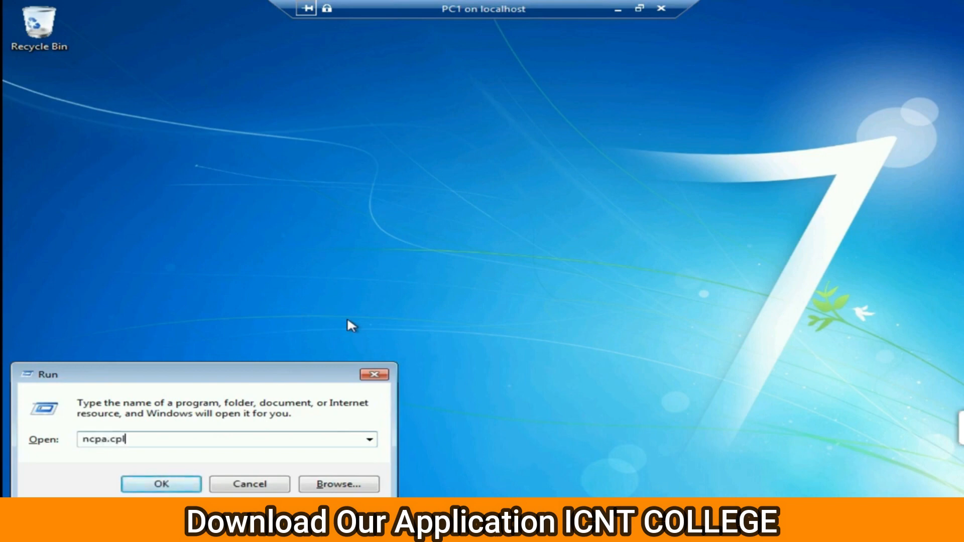
{"action": "key", "text": "Return"}
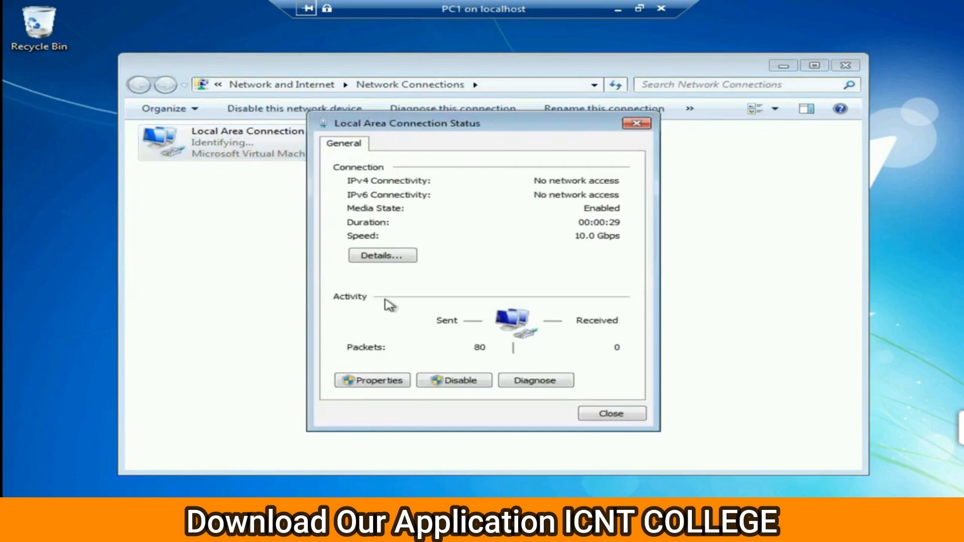
Set the Local Area Connection's IPv4 to 10.0.0.1 / 255.0.0.0 and close all windows.
{"action": "left_click", "coordinate": [385, 380]}
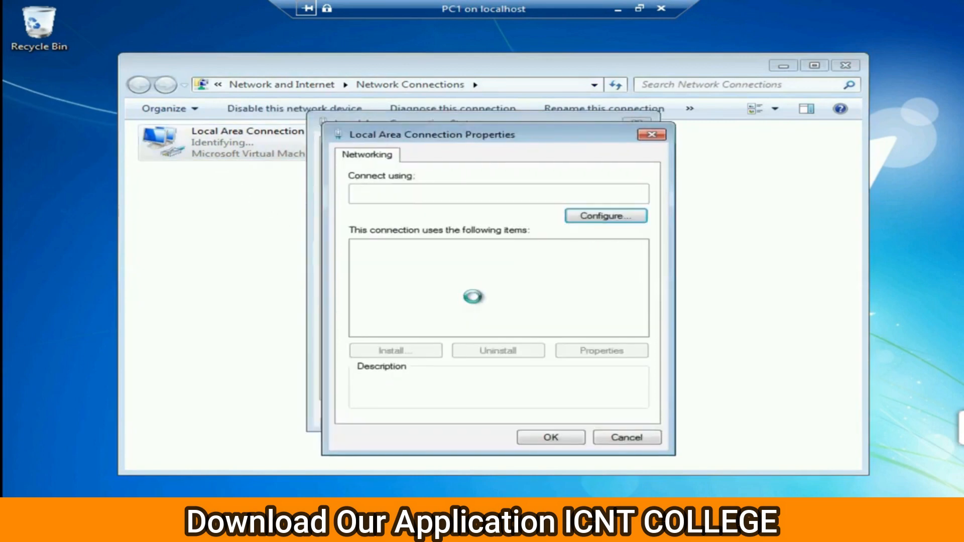
{"action": "left_click", "coordinate": [526, 299]}
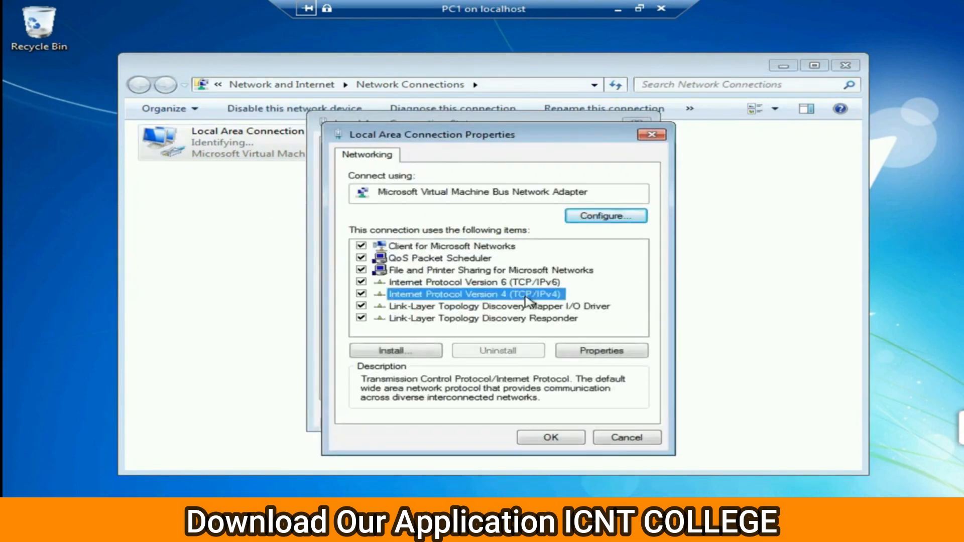
{"action": "double_click", "coordinate": [526, 298]}
{"action": "left_click", "coordinate": [441, 287]}
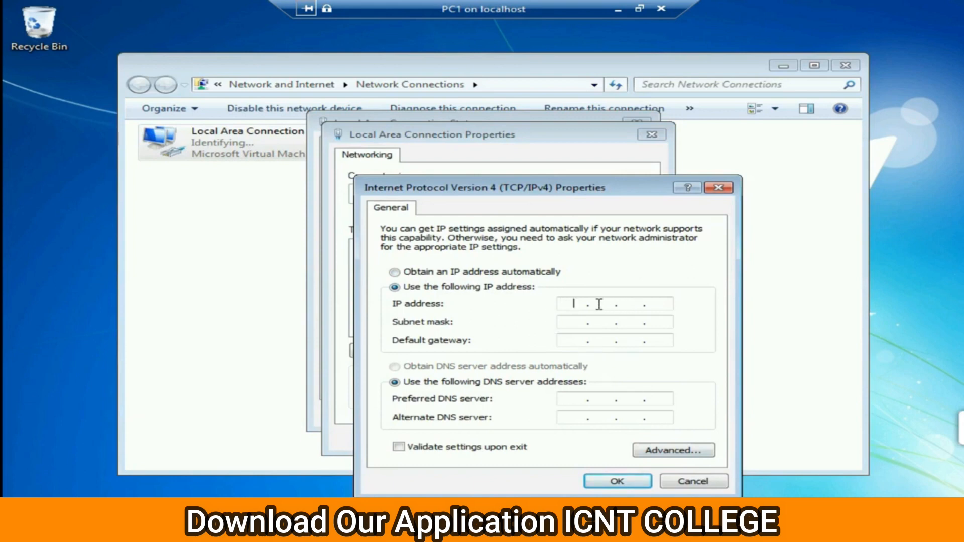
{"action": "type", "text": "10.00.1"}
{"action": "left_click", "coordinate": [564, 324]}
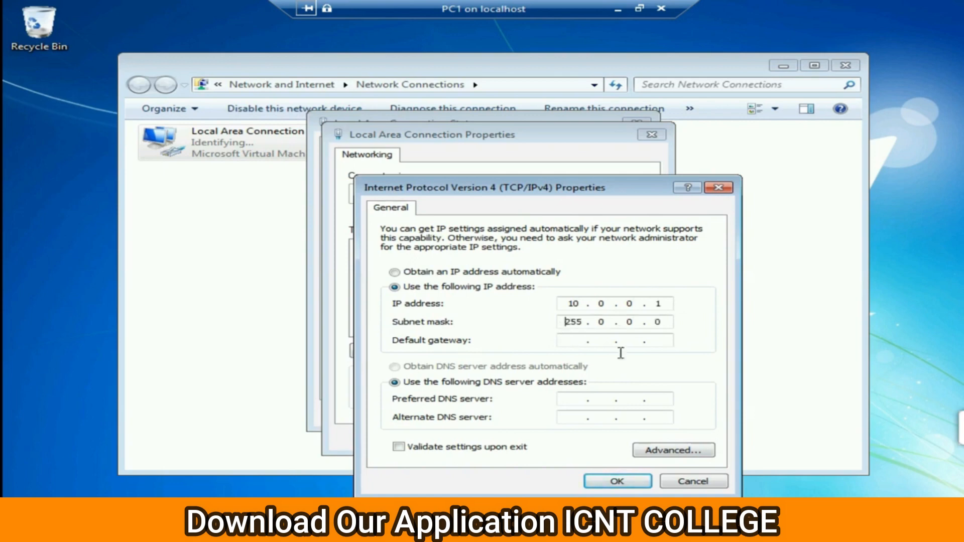
{"action": "left_click", "coordinate": [617, 481]}
{"action": "left_click", "coordinate": [556, 440]}
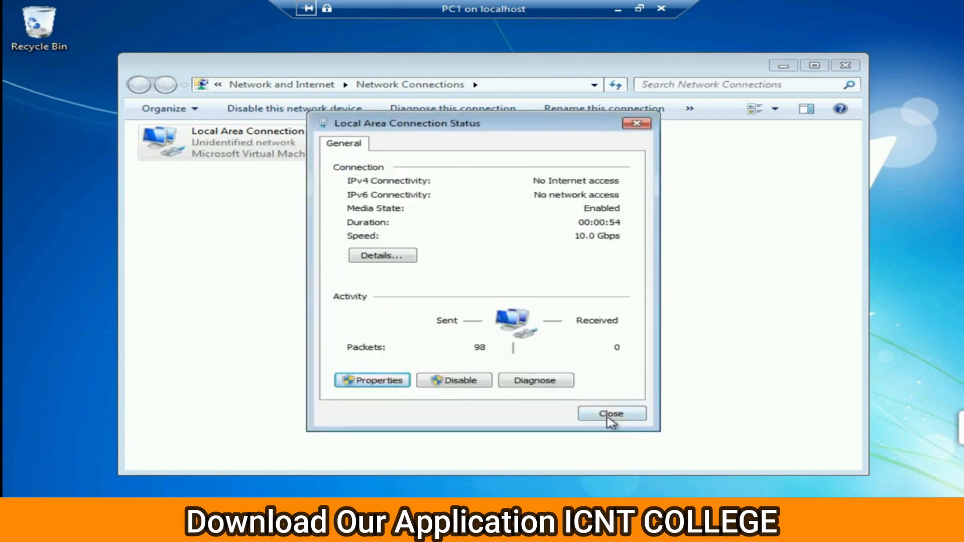
{"action": "left_click", "coordinate": [611, 416]}
{"action": "left_click", "coordinate": [533, 348]}
{"action": "left_click", "coordinate": [845, 65]}
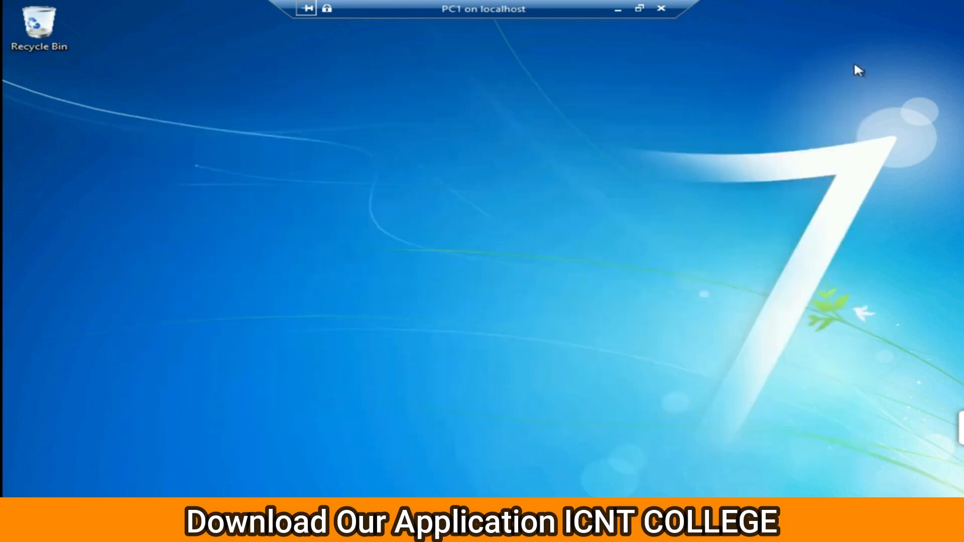
Run ping 10.0.0.1 in a PC1 command prompt, then close the prompt.
{"action": "key", "text": "super+r"}
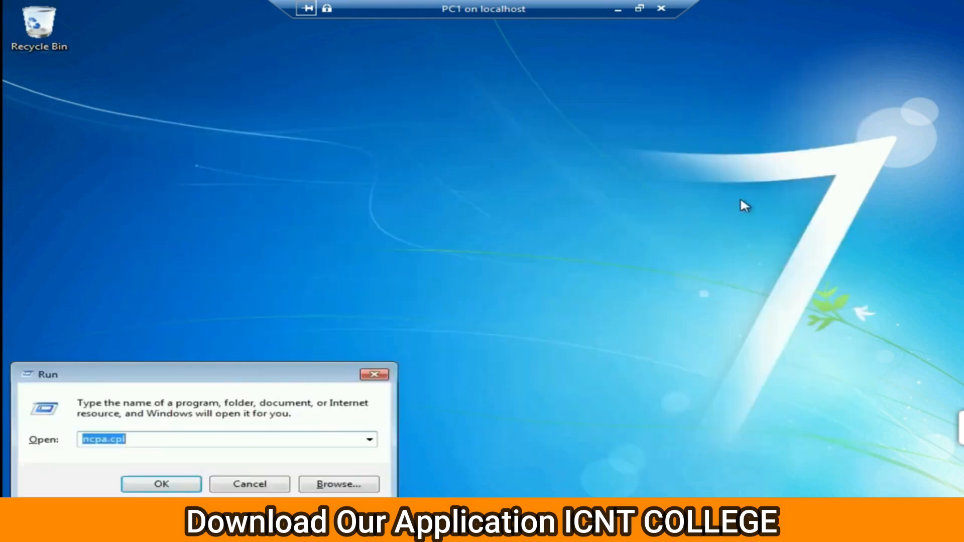
{"action": "type", "text": "cmd"}
{"action": "key", "text": "Return"}
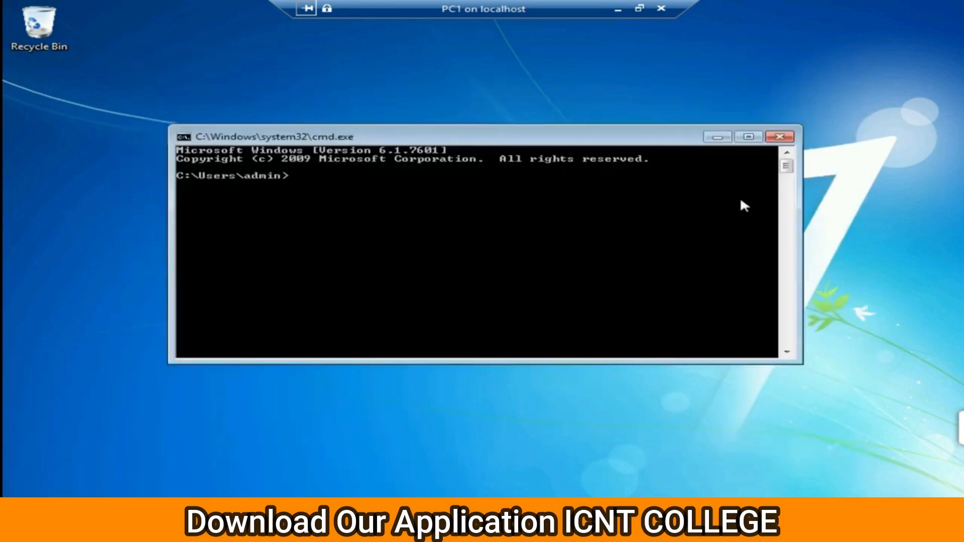
{"action": "type", "text": "ping 10.0.0.1"}
{"action": "key", "text": "Return"}
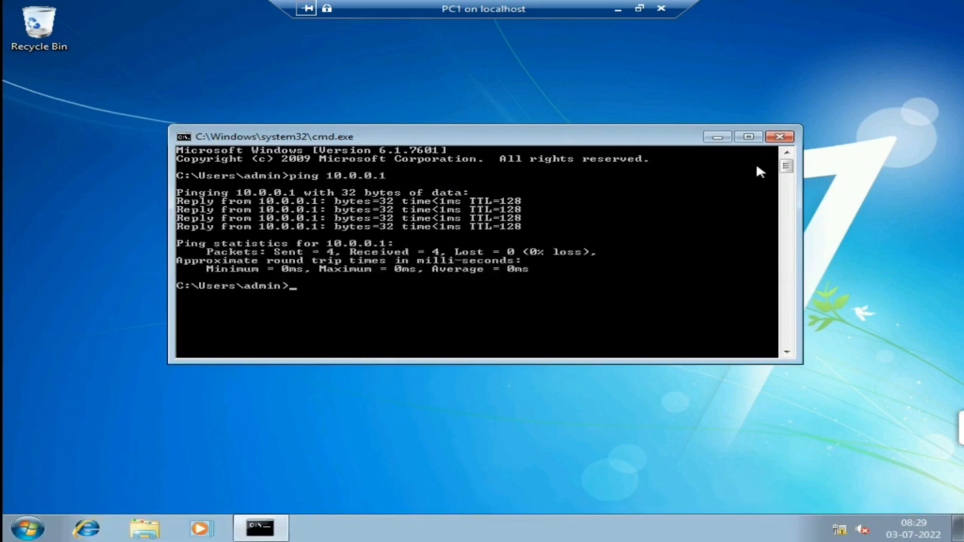
{"action": "left_click", "coordinate": [779, 137]}
Leave PC1's full screen, open PC2's connection window, and power PC2 on.
{"action": "double_click", "coordinate": [574, 7]}
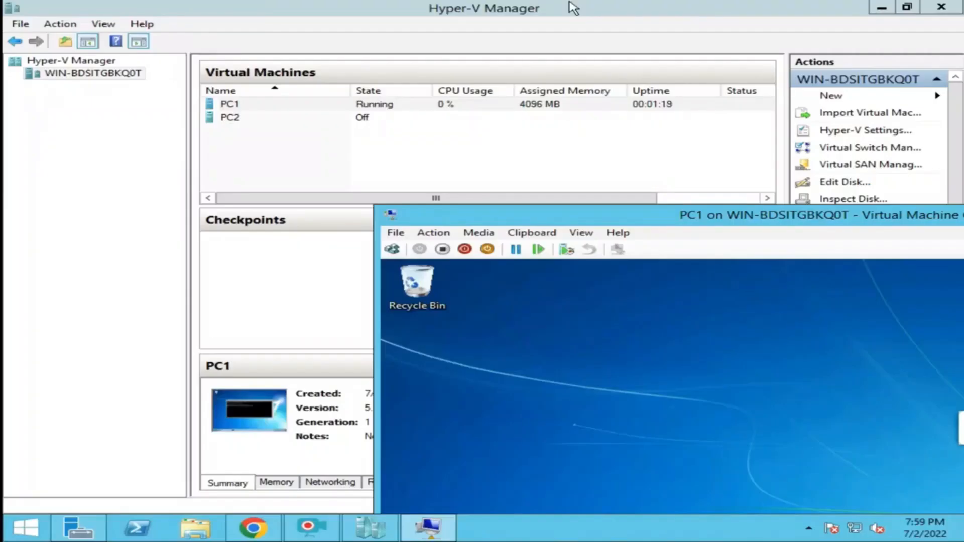
{"action": "double_click", "coordinate": [366, 122]}
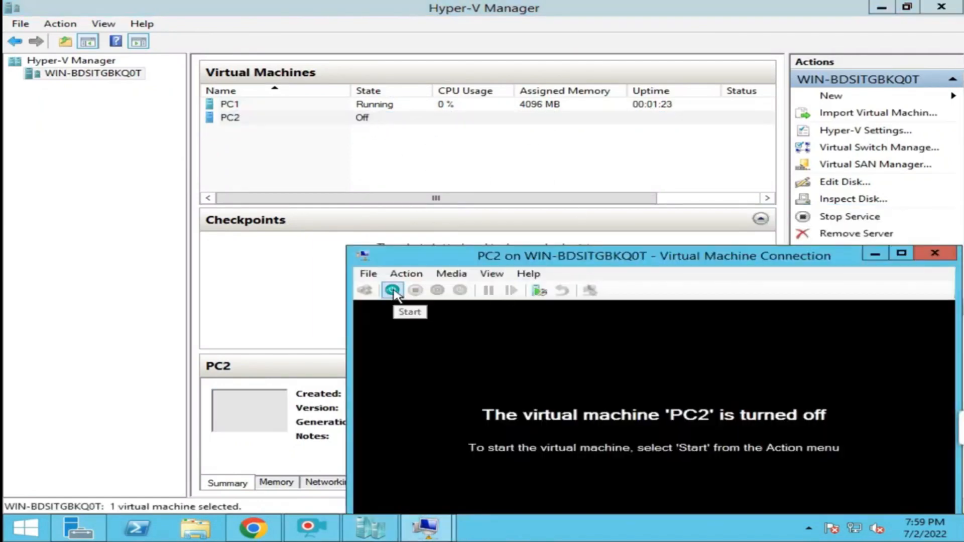
{"action": "left_click", "coordinate": [393, 290]}
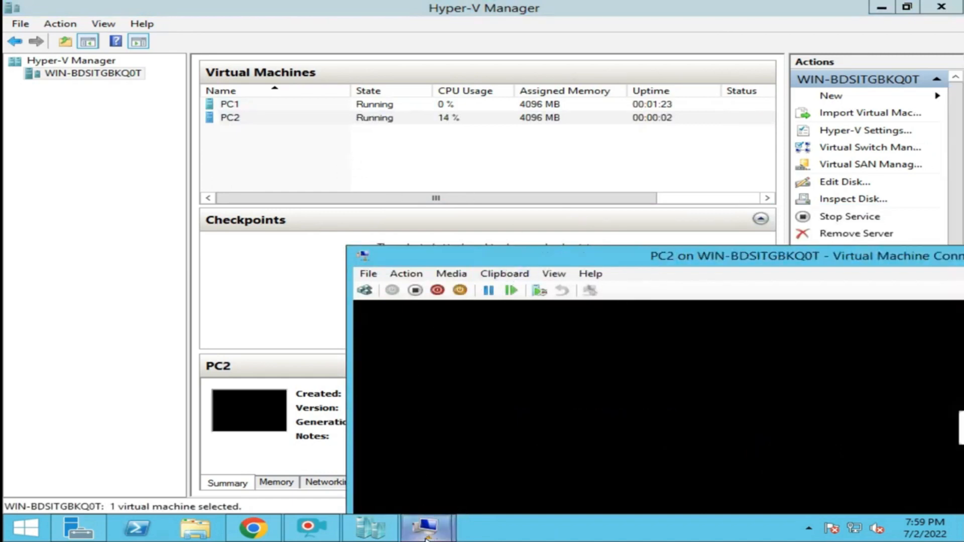
Switch between the PC1 and PC2 windows, briefly viewing PC1 full screen.
{"action": "mouse_move", "coordinate": [426, 527]}
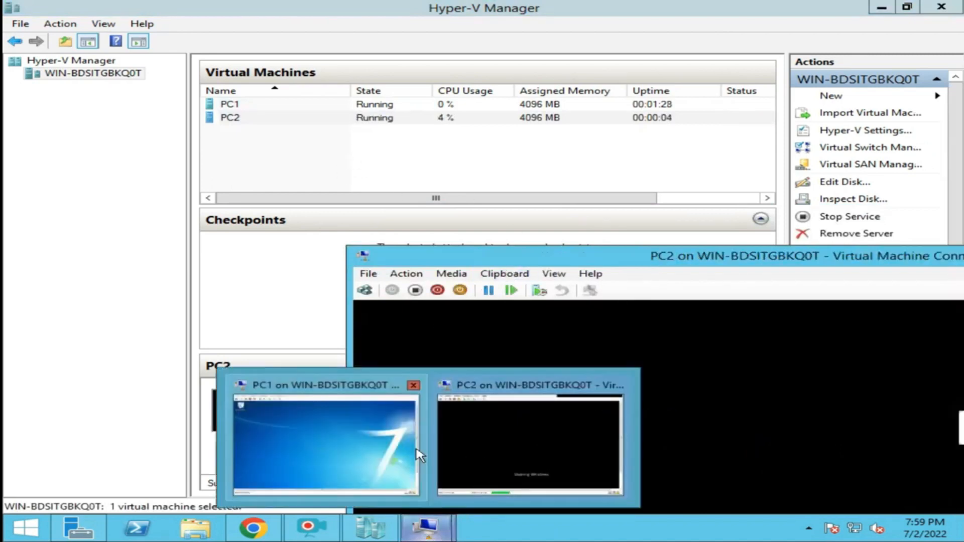
{"action": "left_click", "coordinate": [297, 443]}
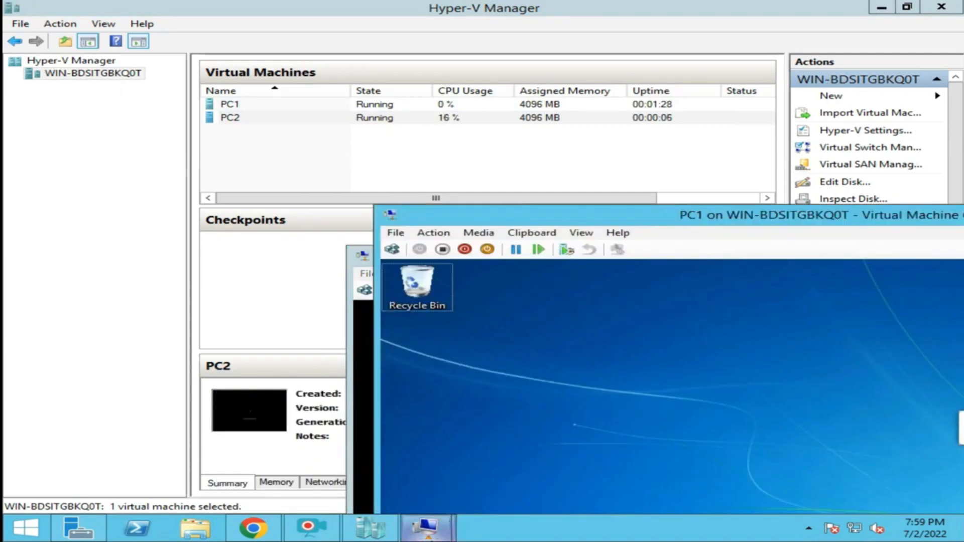
{"action": "mouse_move", "coordinate": [427, 527]}
{"action": "left_click", "coordinate": [489, 460]}
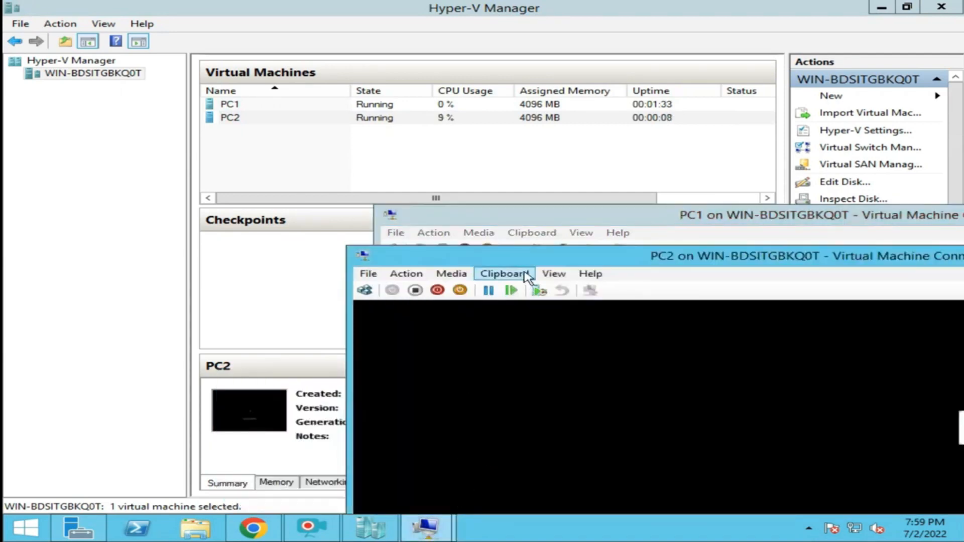
{"action": "double_click", "coordinate": [516, 215]}
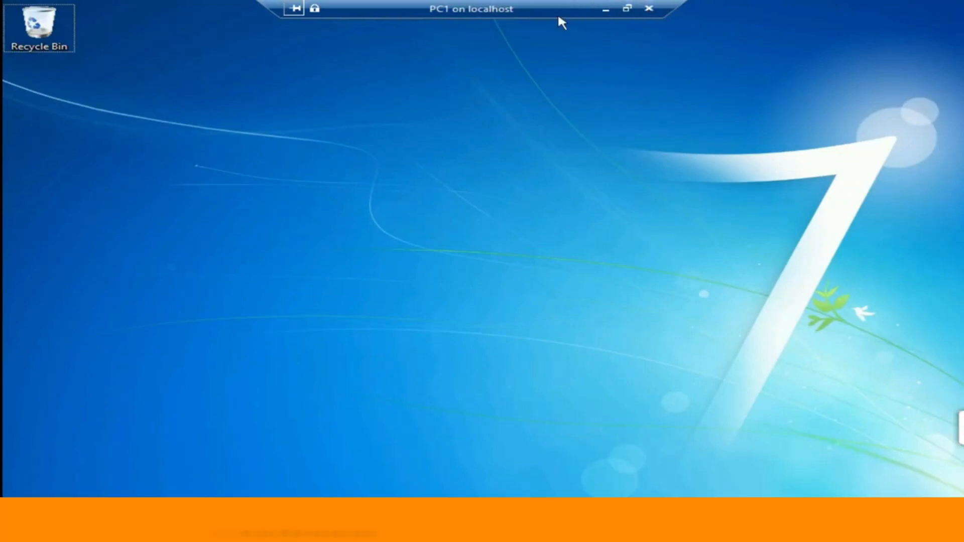
{"action": "left_click", "coordinate": [638, 8]}
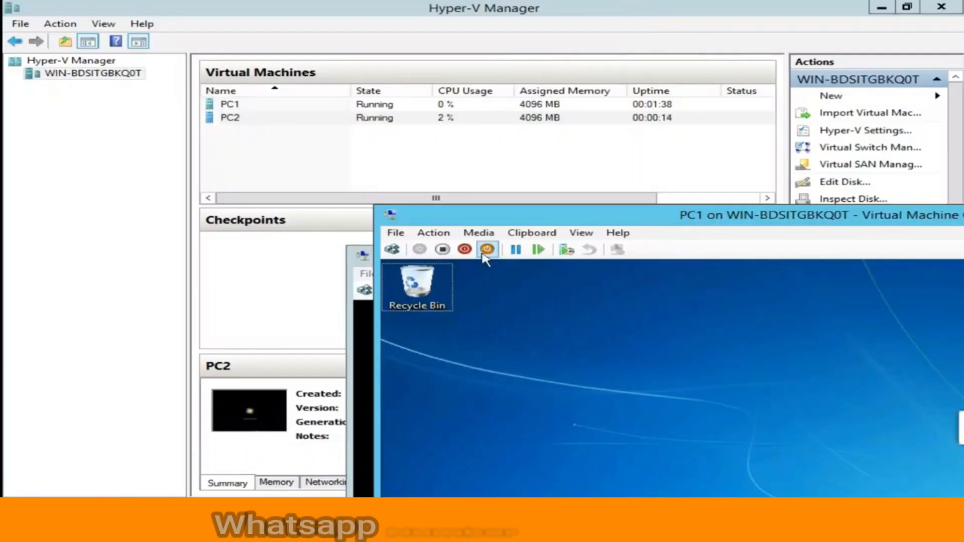
Move PC1's window to the top left, then reposition and enlarge PC2's window.
{"action": "left_click_drag", "start_coordinate": [535, 216], "coordinate": [213, 22]}
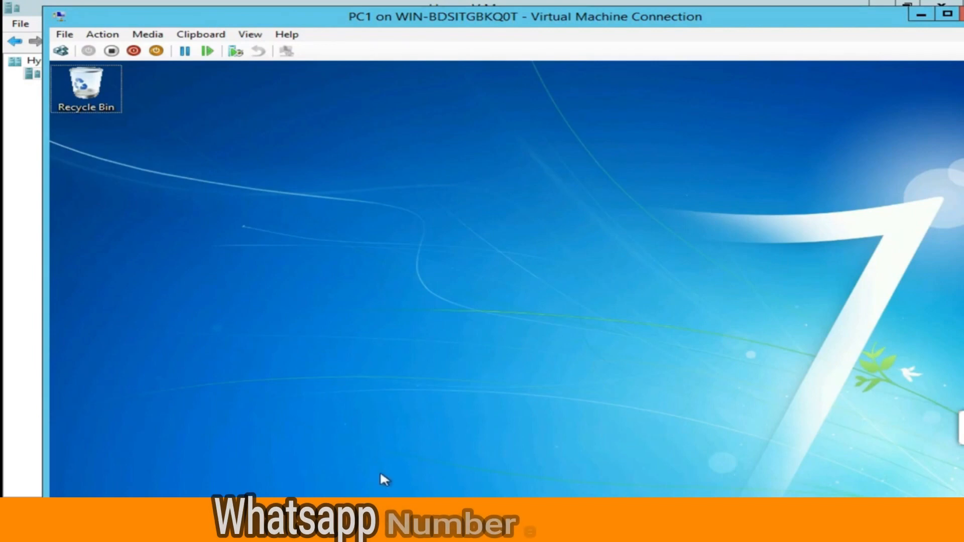
{"action": "mouse_move", "coordinate": [425, 532]}
{"action": "left_click", "coordinate": [522, 437]}
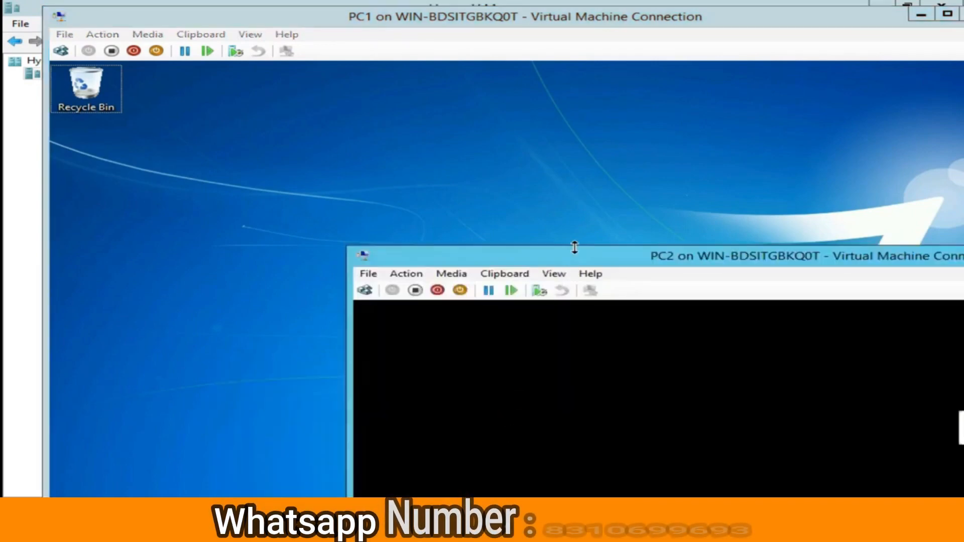
{"action": "left_click_drag", "start_coordinate": [580, 257], "coordinate": [478, 213]}
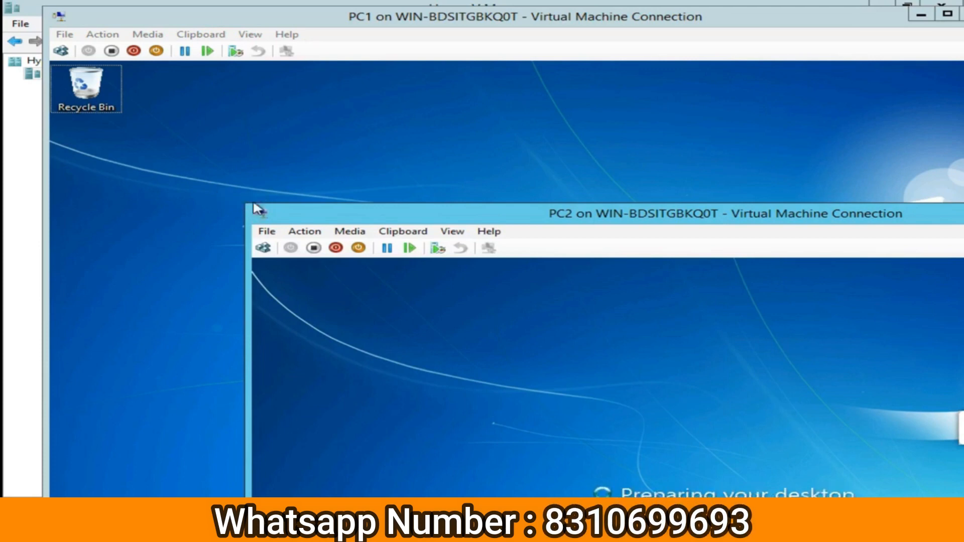
{"action": "left_click_drag", "start_coordinate": [255, 202], "coordinate": [237, 4]}
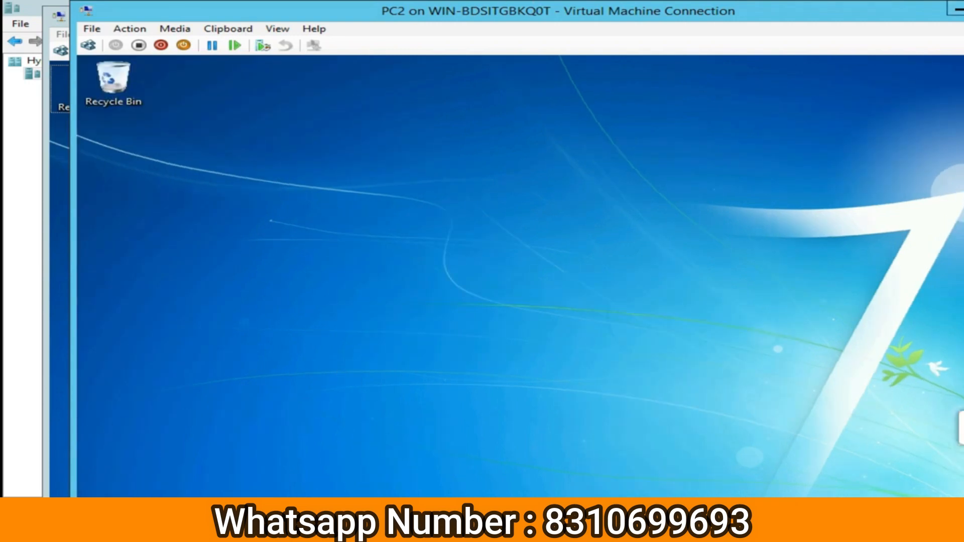
Toggle between the PC1 and PC2 windows via taskbar previews, ending on PC1.
{"action": "mouse_move", "coordinate": [429, 524]}
{"action": "left_click", "coordinate": [386, 452]}
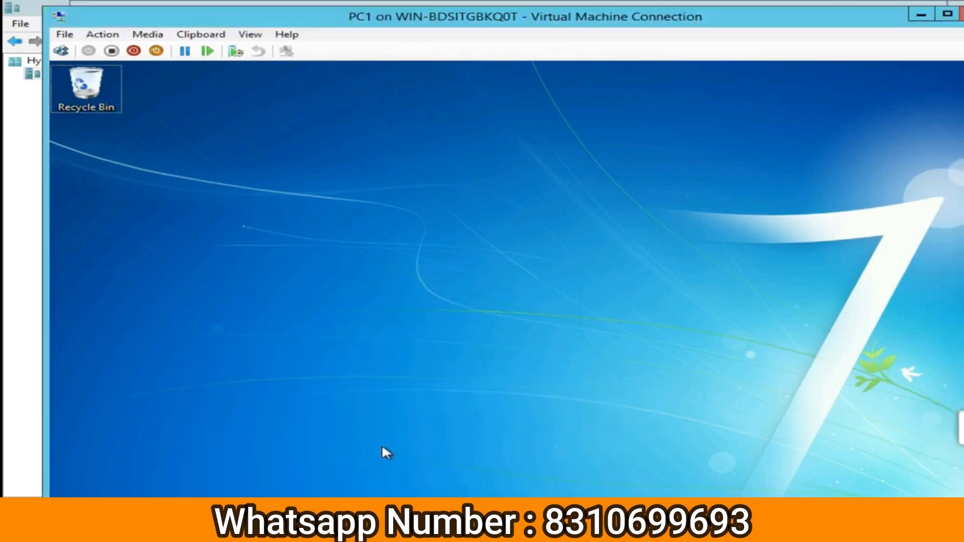
{"action": "mouse_move", "coordinate": [429, 523]}
{"action": "left_click", "coordinate": [550, 465]}
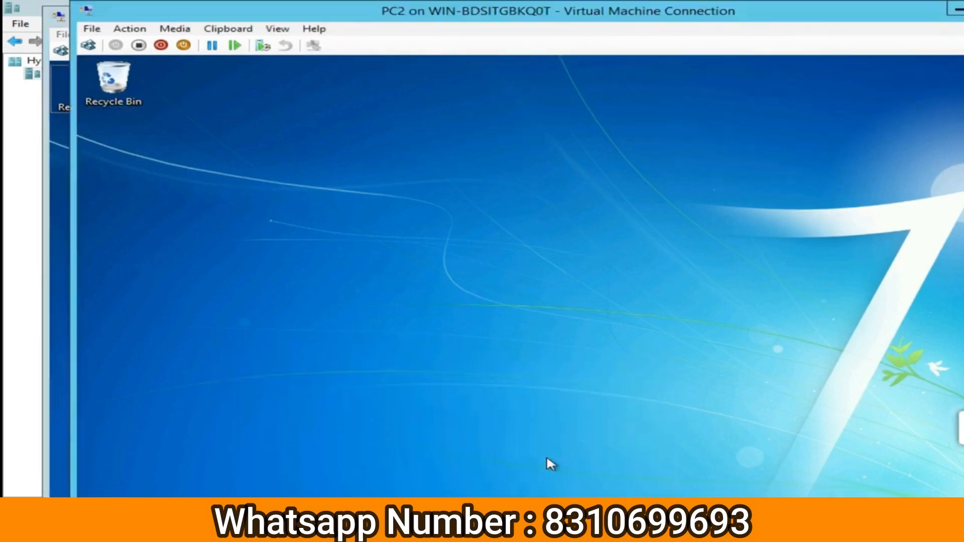
{"action": "left_click", "coordinate": [430, 524]}
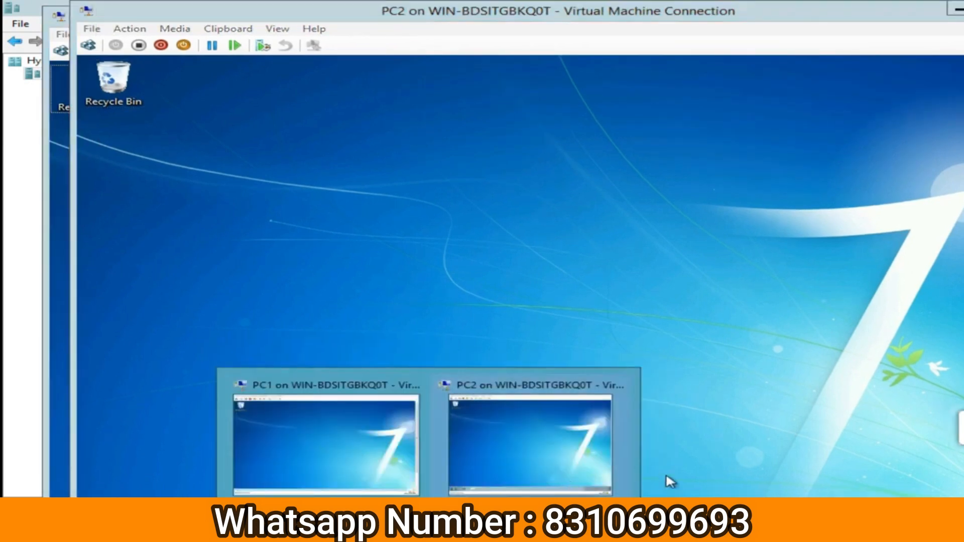
{"action": "left_click", "coordinate": [331, 458]}
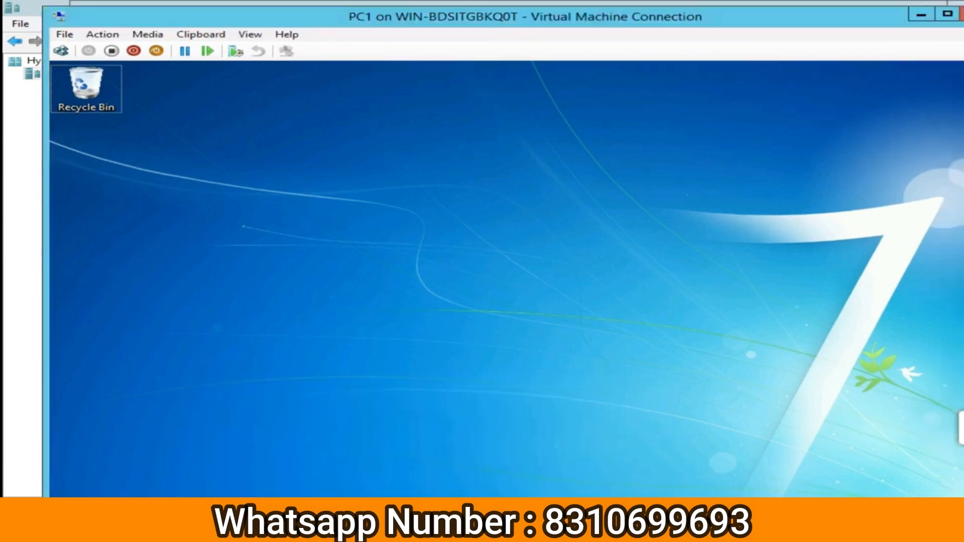
{"action": "left_click", "coordinate": [429, 524]}
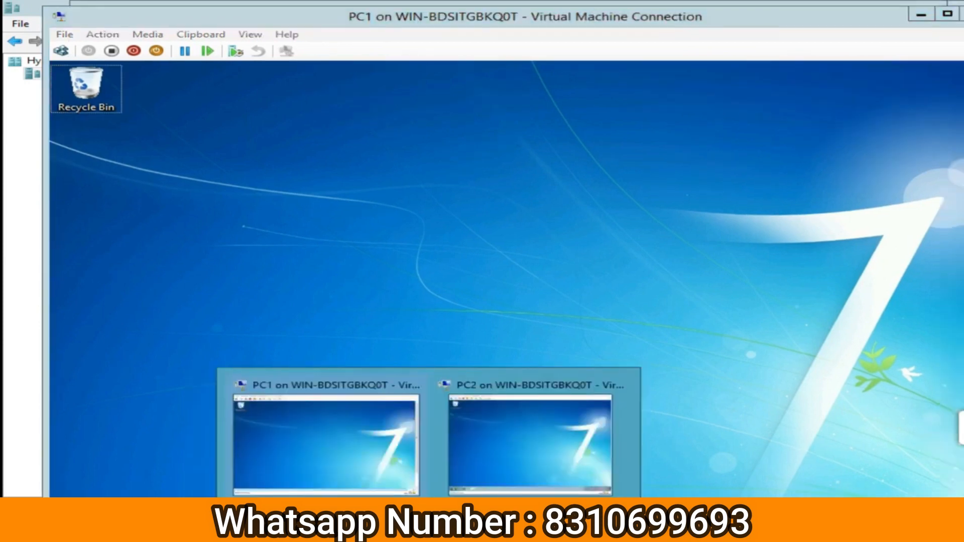
{"action": "left_click", "coordinate": [356, 444]}
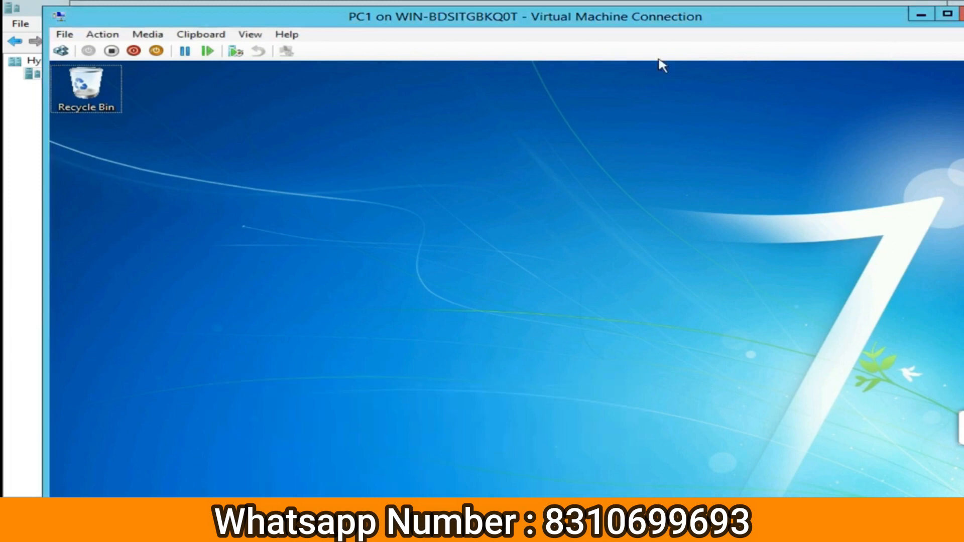
Minimize PC2's window and view PC1 briefly full screen.
{"action": "left_click", "coordinate": [726, 3]}
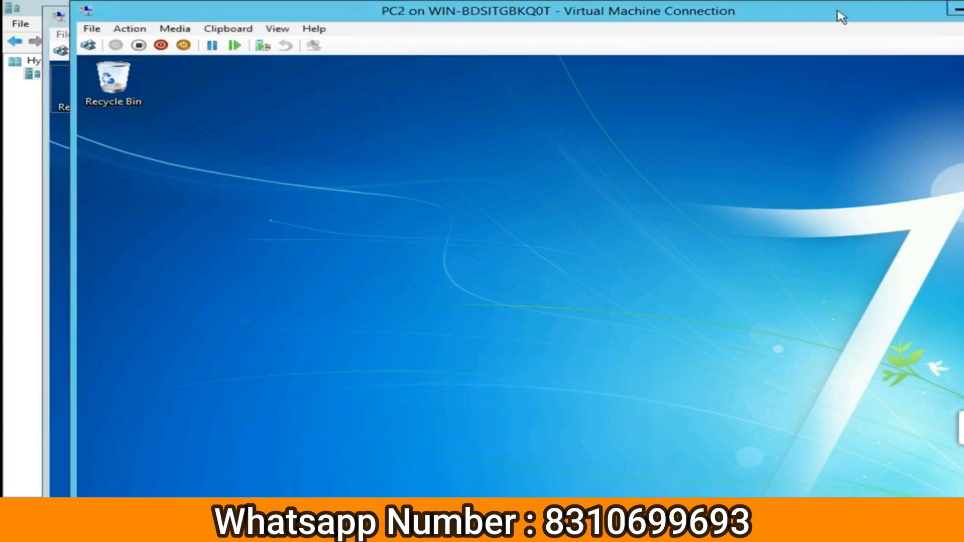
{"action": "left_click_drag", "start_coordinate": [835, 12], "coordinate": [778, 76]}
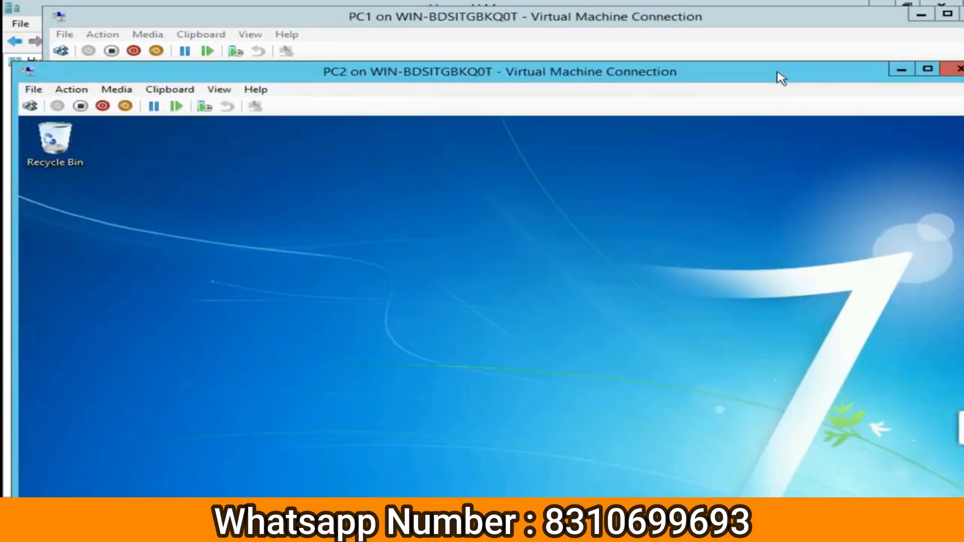
{"action": "left_click", "coordinate": [900, 69]}
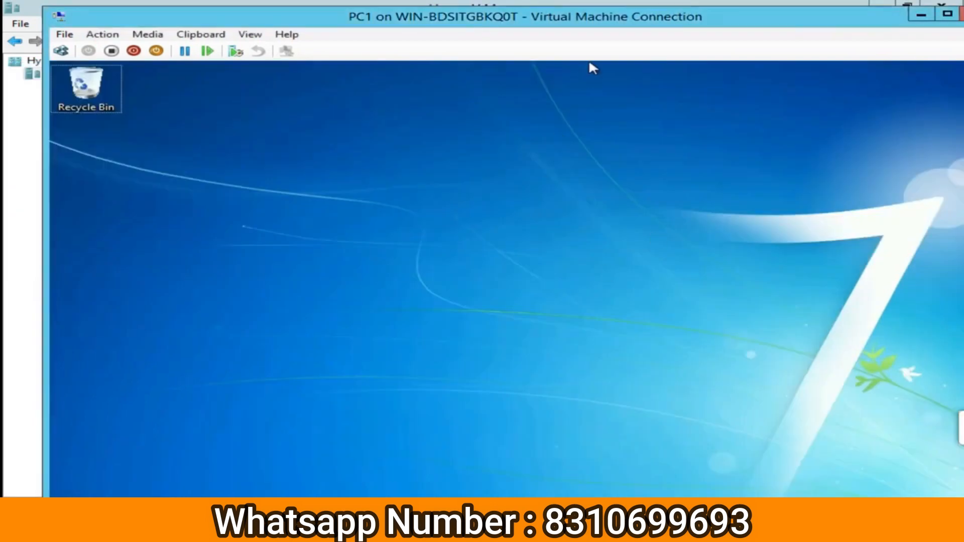
{"action": "double_click", "coordinate": [599, 24]}
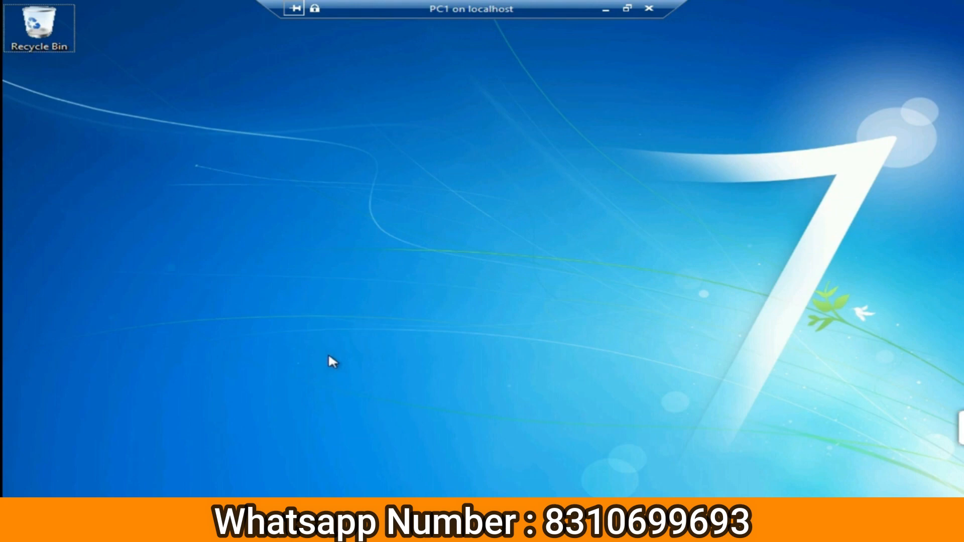
{"action": "left_click", "coordinate": [627, 8]}
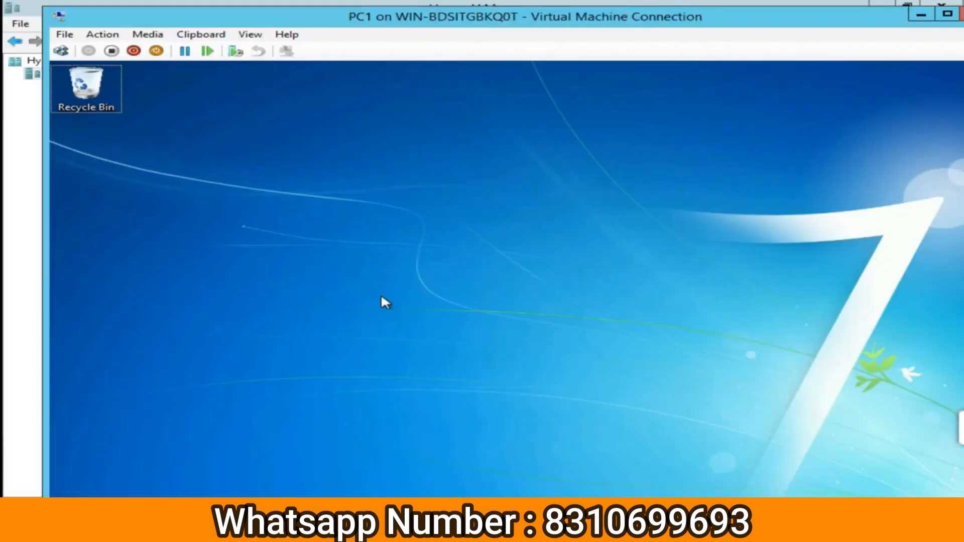
Bring PC2's window forward and show it full screen.
{"action": "mouse_move", "coordinate": [448, 532]}
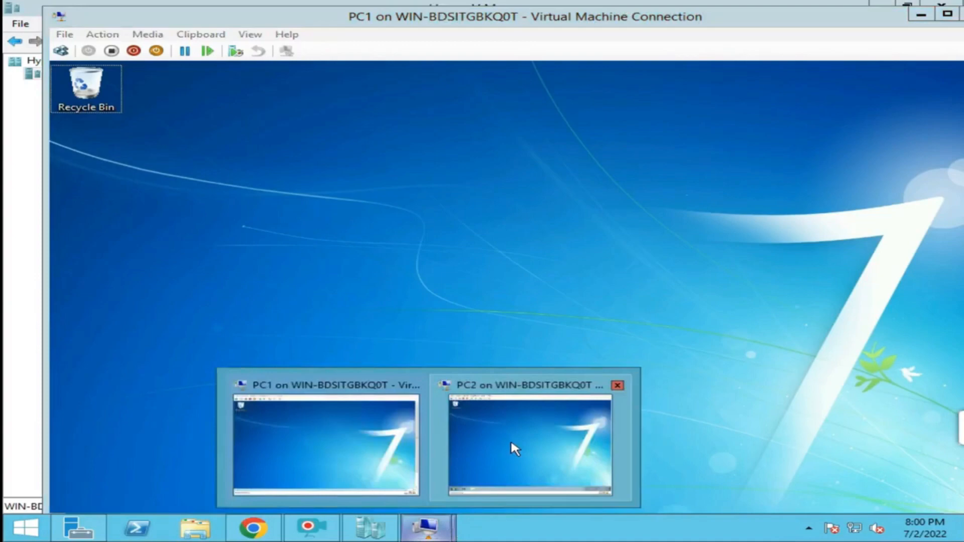
{"action": "left_click", "coordinate": [475, 427]}
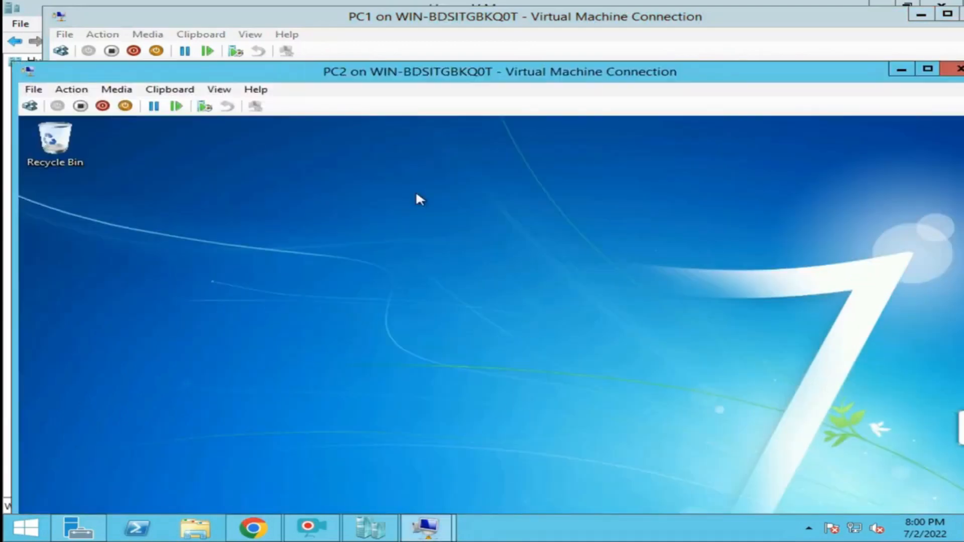
{"action": "double_click", "coordinate": [430, 73]}
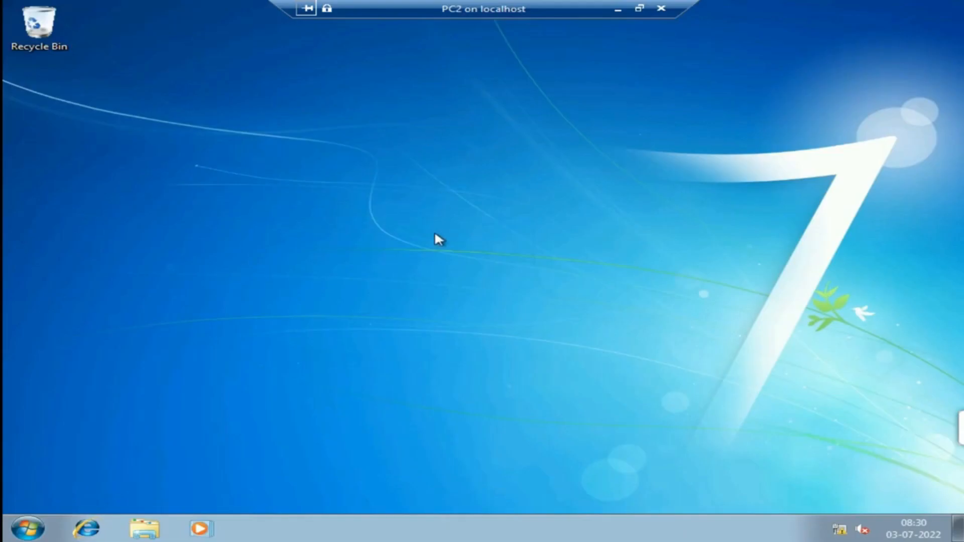
Open Network Connections on PC2 by running NCPA.CPL from a command prompt.
{"action": "key", "text": "super+r"}
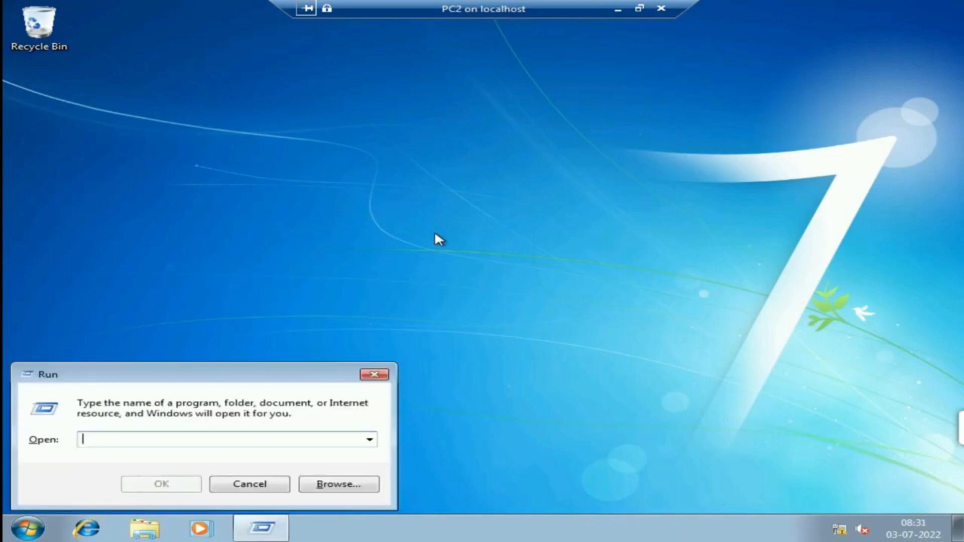
{"action": "type", "text": "CMD"}
{"action": "key", "text": "Return"}
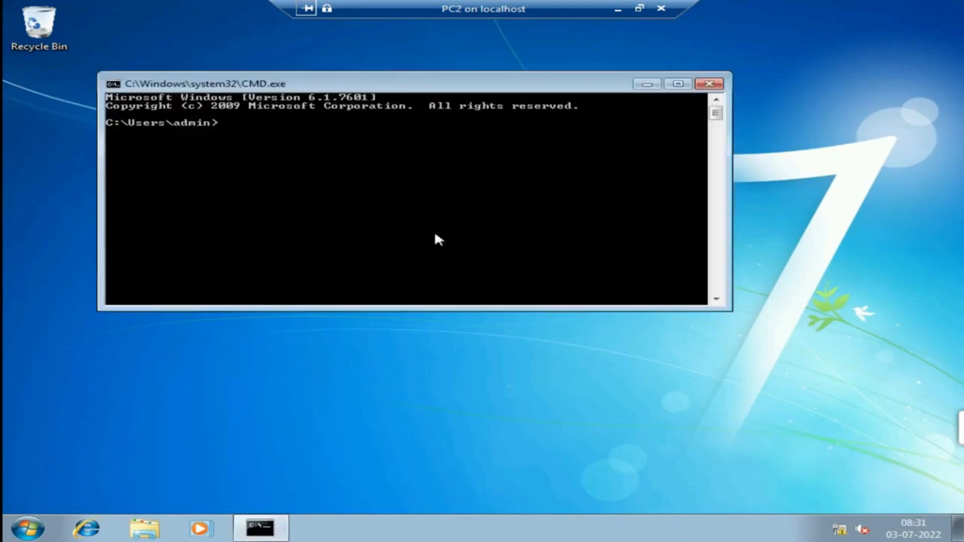
{"action": "type", "text": "NCPA.CPL"}
{"action": "key", "text": "Return"}
Set the Local Area Connection's IPv4 to 10.0.0.2 / 255.0.0.0 and close all dialogs.
{"action": "double_click", "coordinate": [271, 160]}
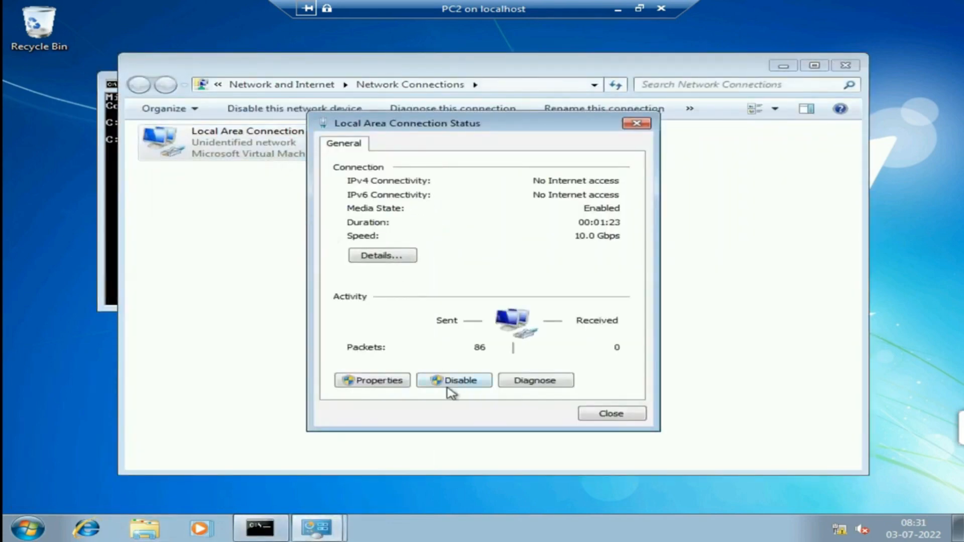
{"action": "left_click", "coordinate": [380, 383]}
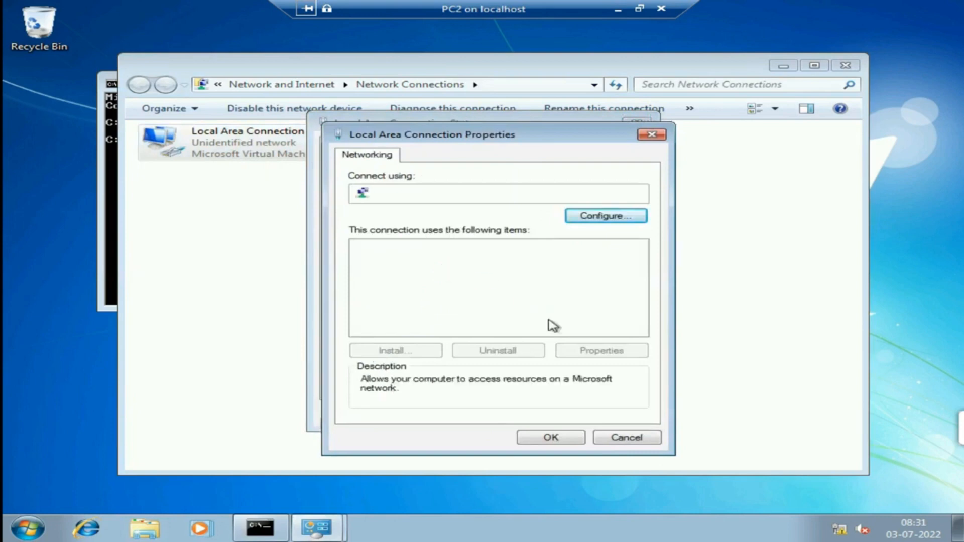
{"action": "double_click", "coordinate": [522, 296]}
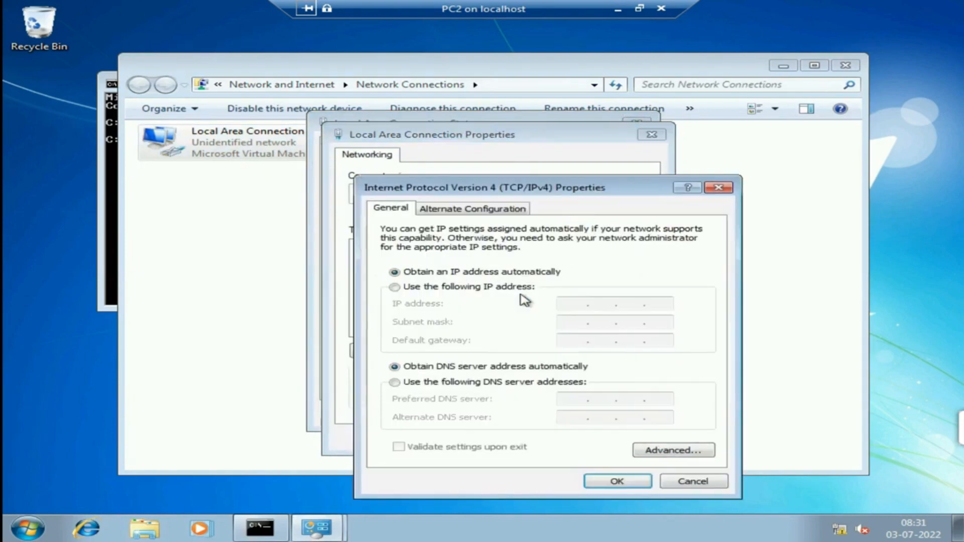
{"action": "left_click", "coordinate": [446, 290]}
{"action": "left_click", "coordinate": [563, 303]}
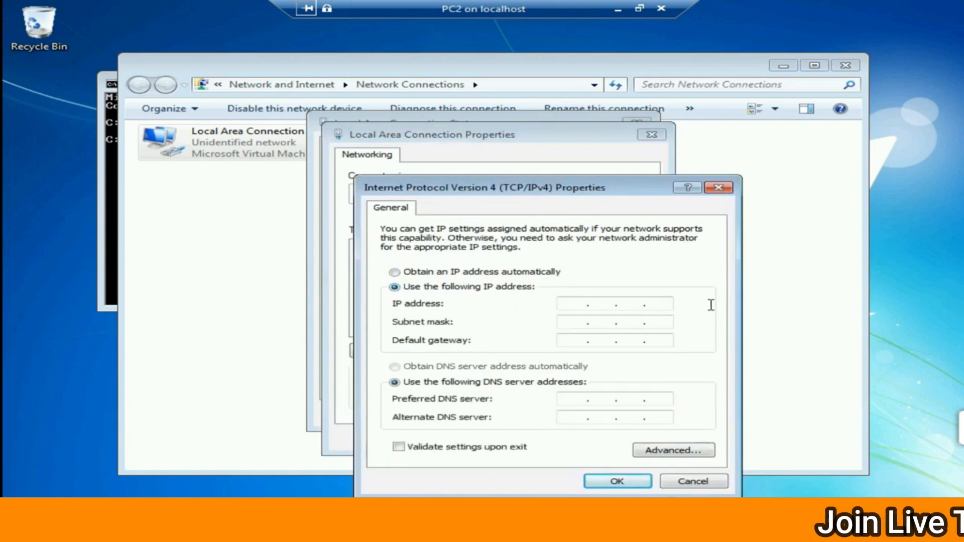
{"action": "type", "text": "10 . 0 . 0 . 2"}
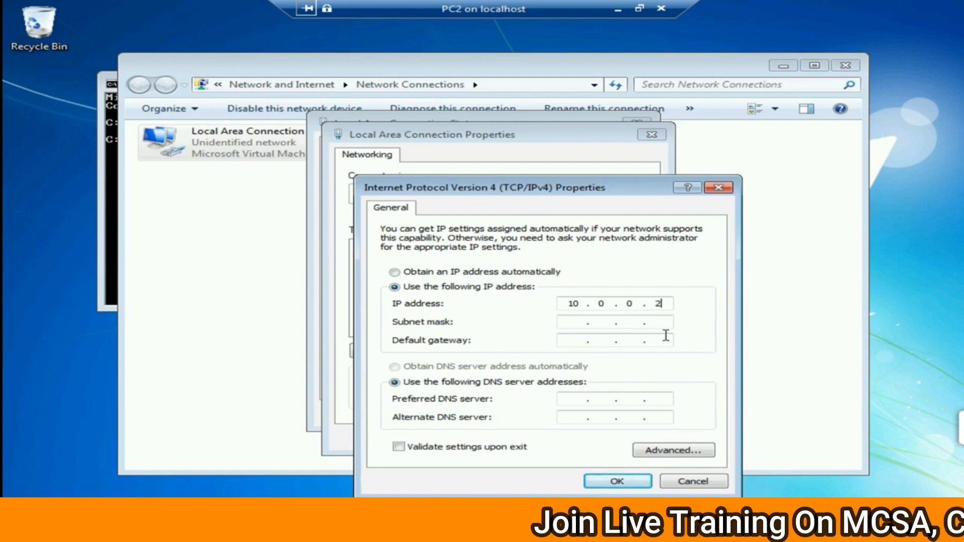
{"action": "left_click", "coordinate": [656, 322]}
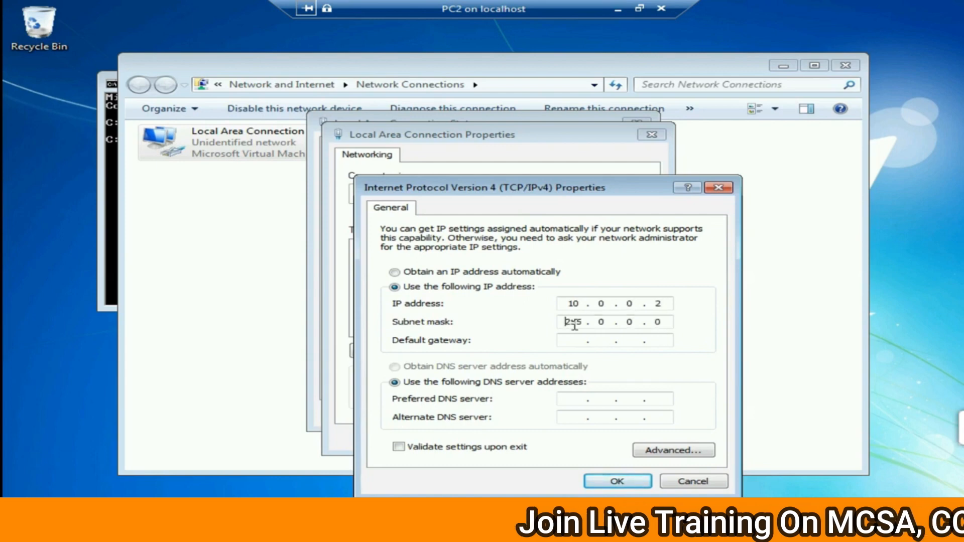
{"action": "left_click", "coordinate": [616, 480]}
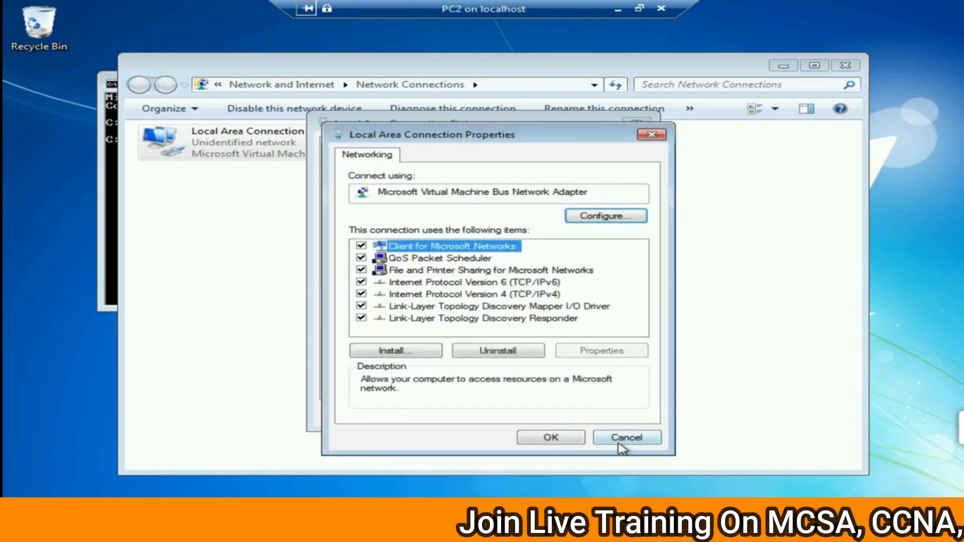
{"action": "left_click", "coordinate": [551, 437]}
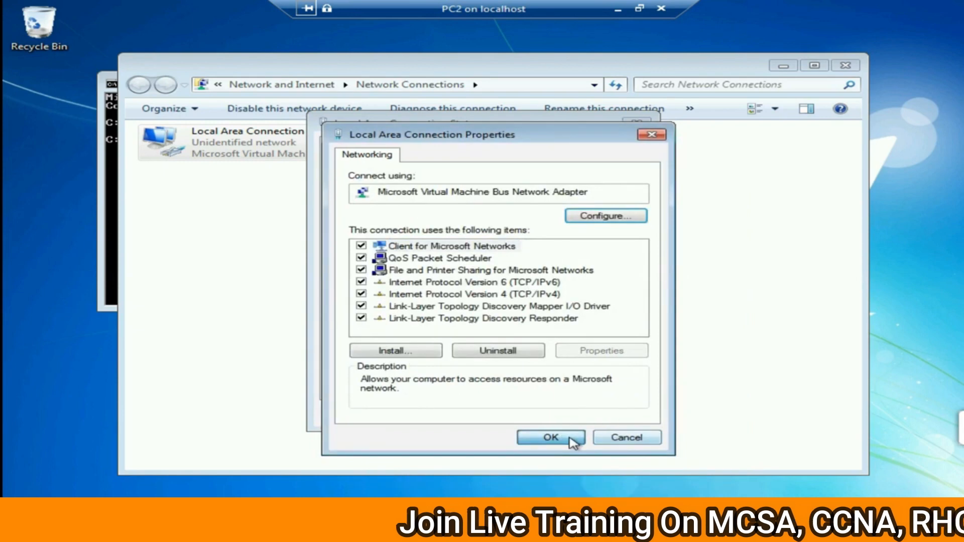
{"action": "left_click", "coordinate": [612, 415]}
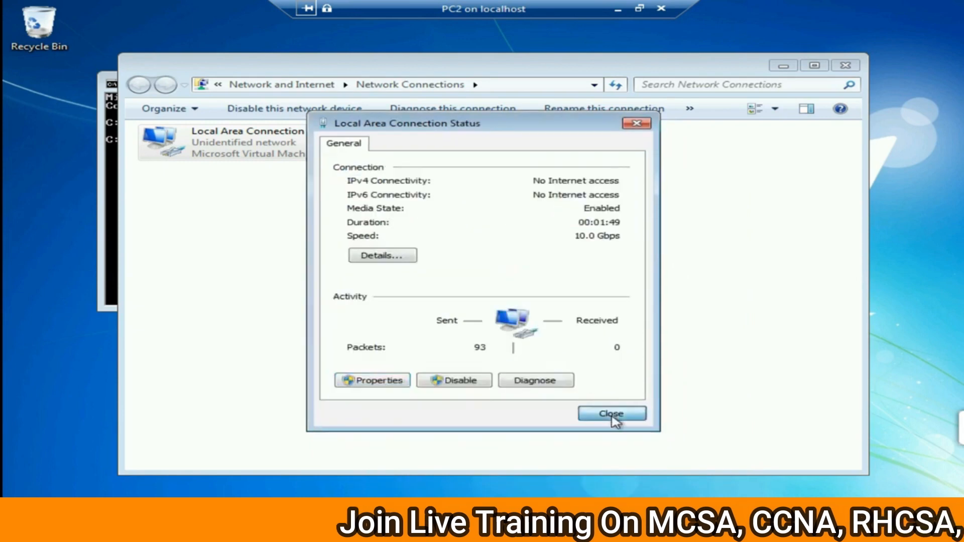
{"action": "left_click", "coordinate": [394, 273]}
{"action": "left_click", "coordinate": [845, 66]}
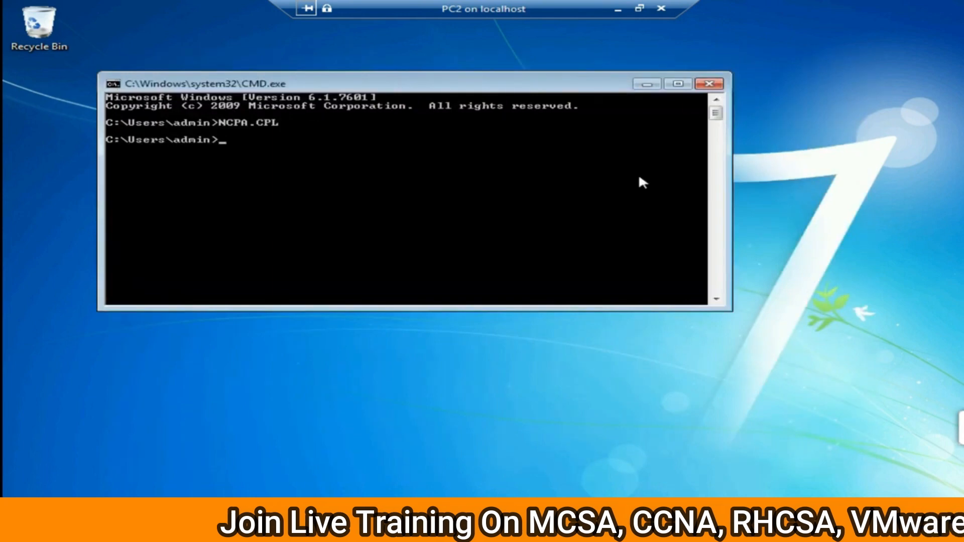
Ping 10.0.0.2 successfully, then ping PC1 at 10.0.0.1, which times out.
{"action": "type", "text": "PING 1"}
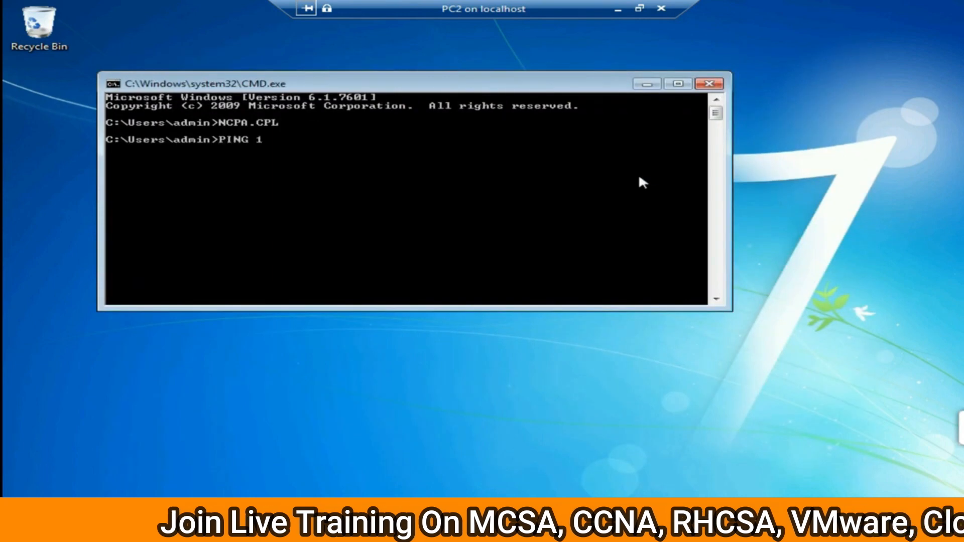
{"action": "type", "text": "0.0.0.2"}
{"action": "key", "text": "Return"}
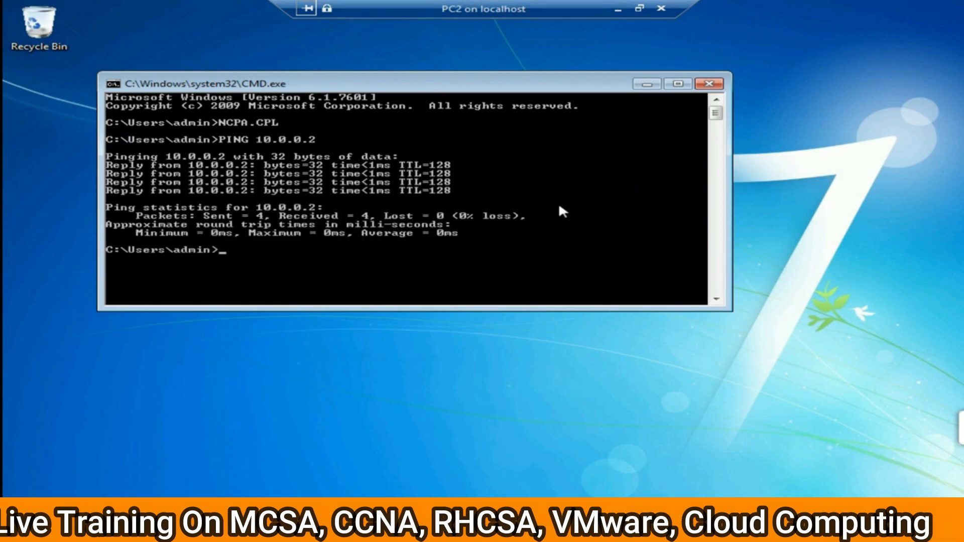
{"action": "type", "text": "PING 10.0.0.1"}
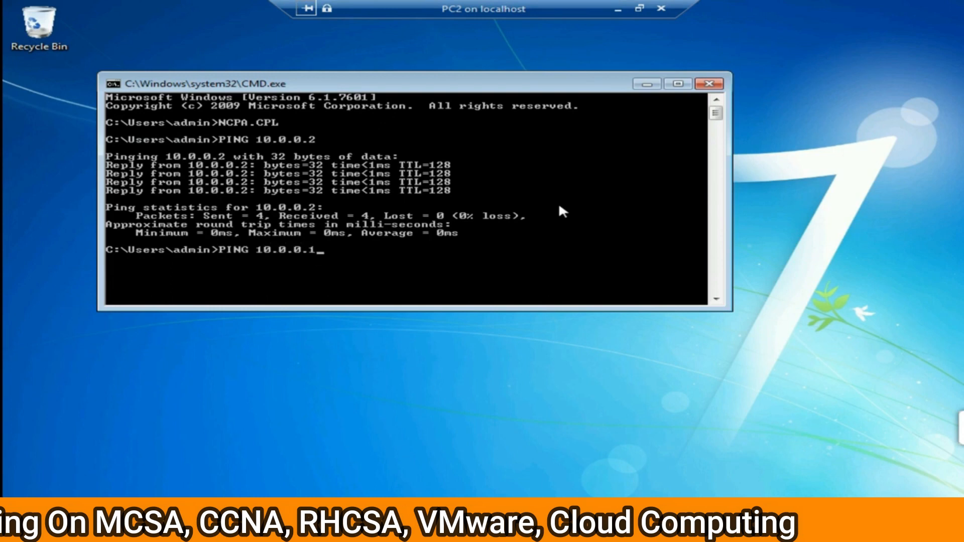
{"action": "key", "text": "Return"}
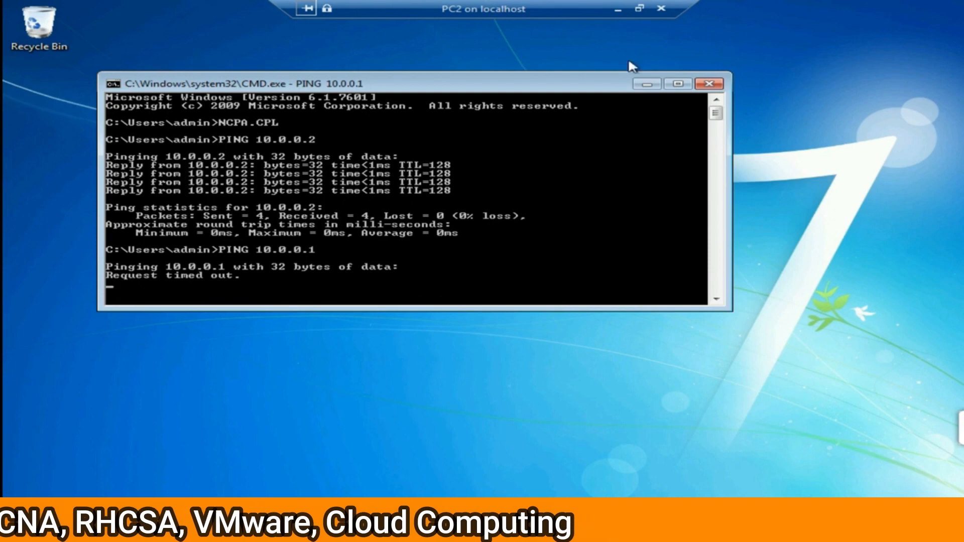
Leave PC2's full screen, switch to the PC1 virtual machine and open a command prompt.
{"action": "left_click", "coordinate": [639, 8]}
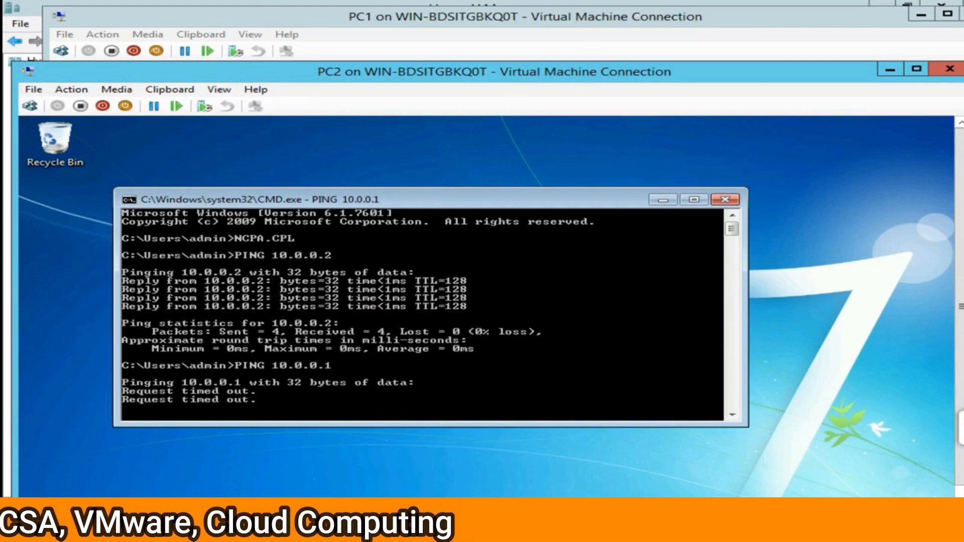
{"action": "left_click", "coordinate": [436, 527]}
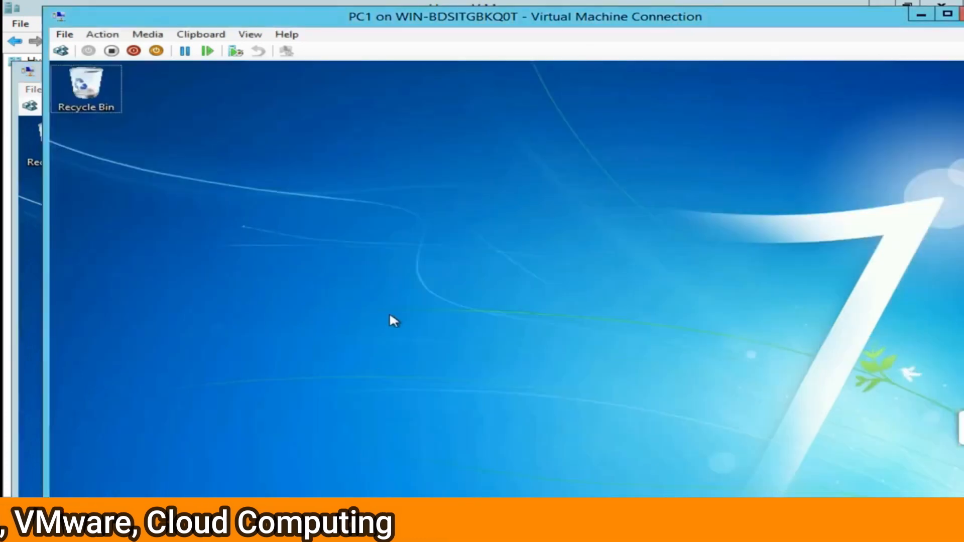
{"action": "key", "text": "super+r"}
{"action": "key", "text": "Return"}
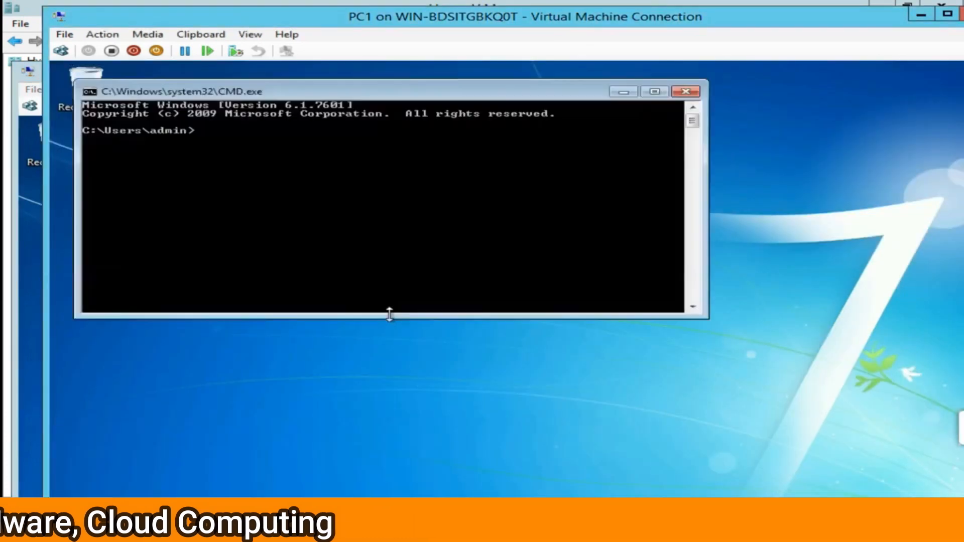
Run FIREWALL.CPL and turn off Windows Firewall for both private and public networks.
{"action": "type", "text": "FIREW"}
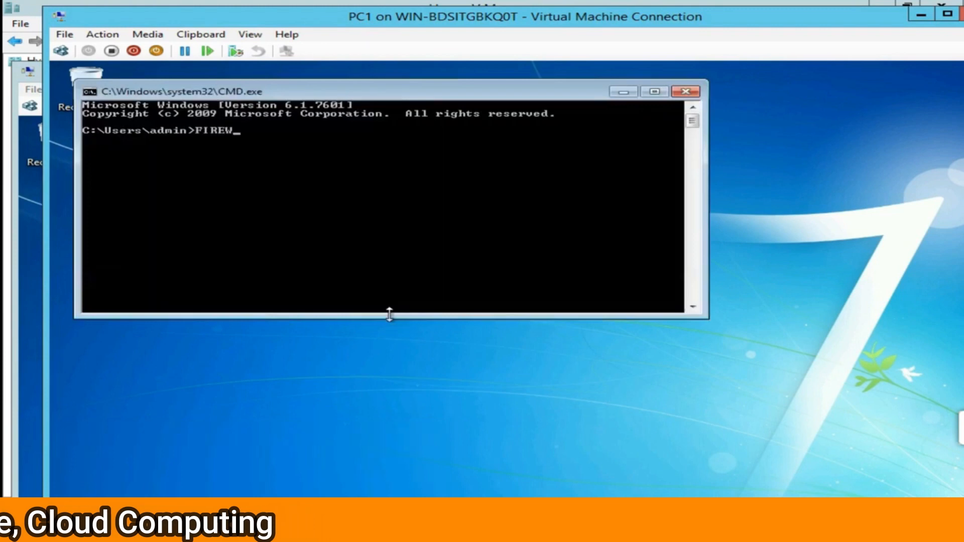
{"action": "type", "text": "ALL.CPL"}
{"action": "key", "text": "Return"}
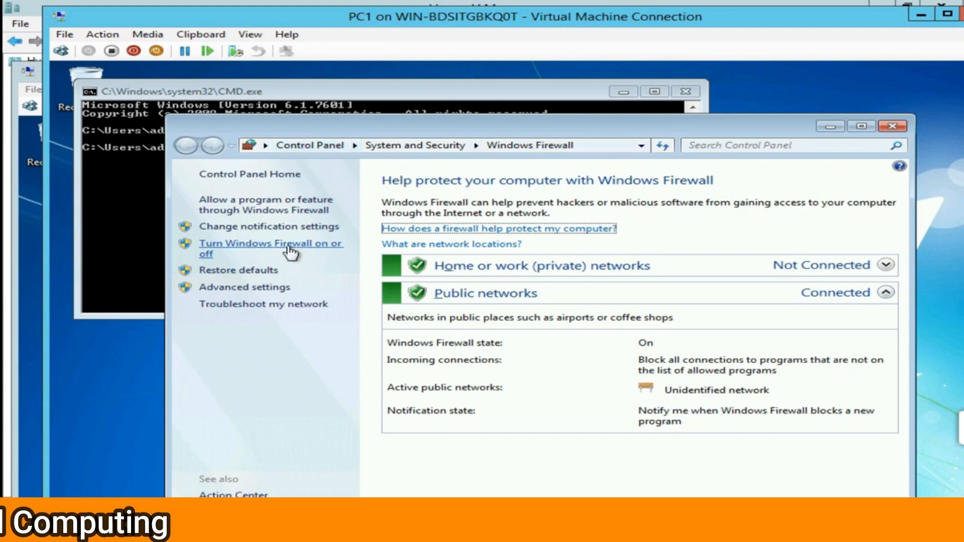
{"action": "left_click", "coordinate": [290, 252]}
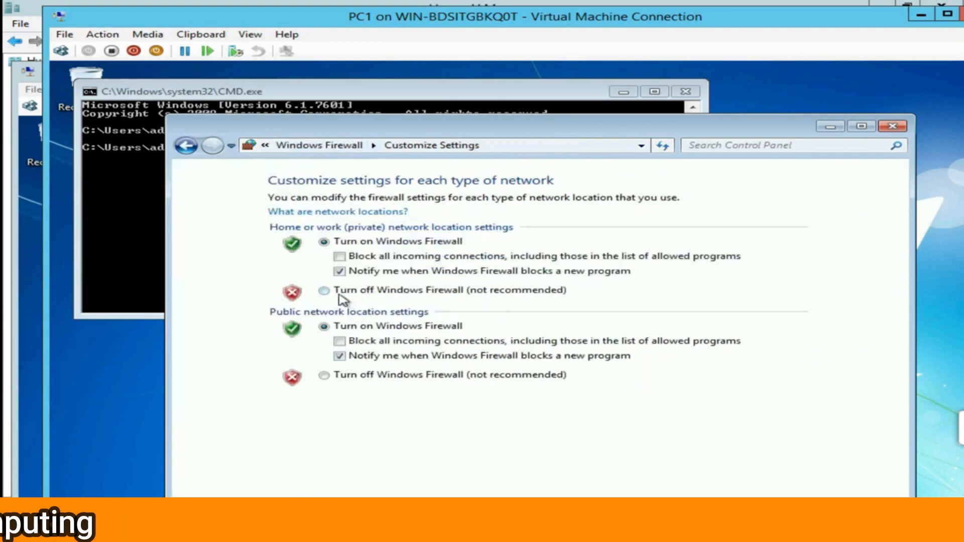
{"action": "left_click", "coordinate": [324, 290]}
{"action": "left_click", "coordinate": [336, 378]}
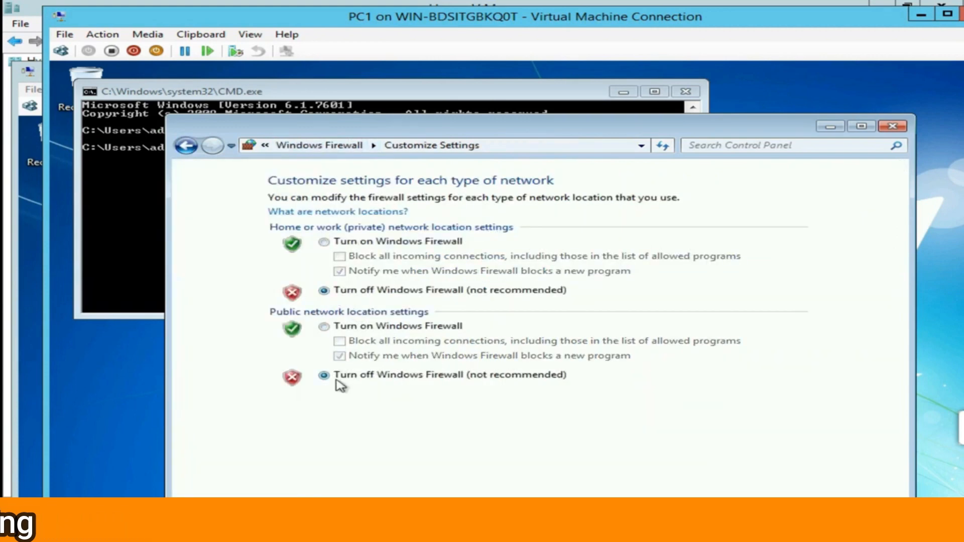
{"action": "left_click_drag", "start_coordinate": [502, 122], "coordinate": [485, 62]}
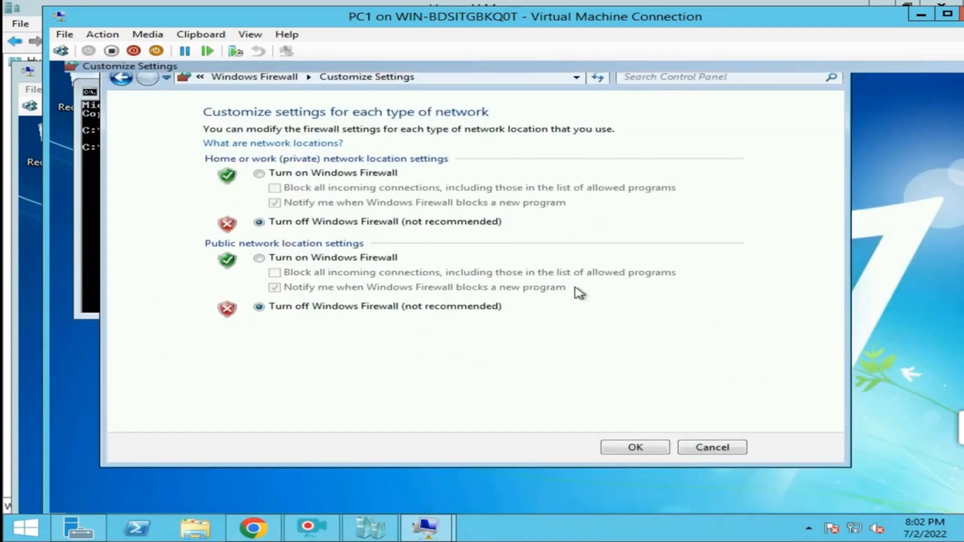
{"action": "left_click_drag", "start_coordinate": [636, 65], "coordinate": [562, 61]}
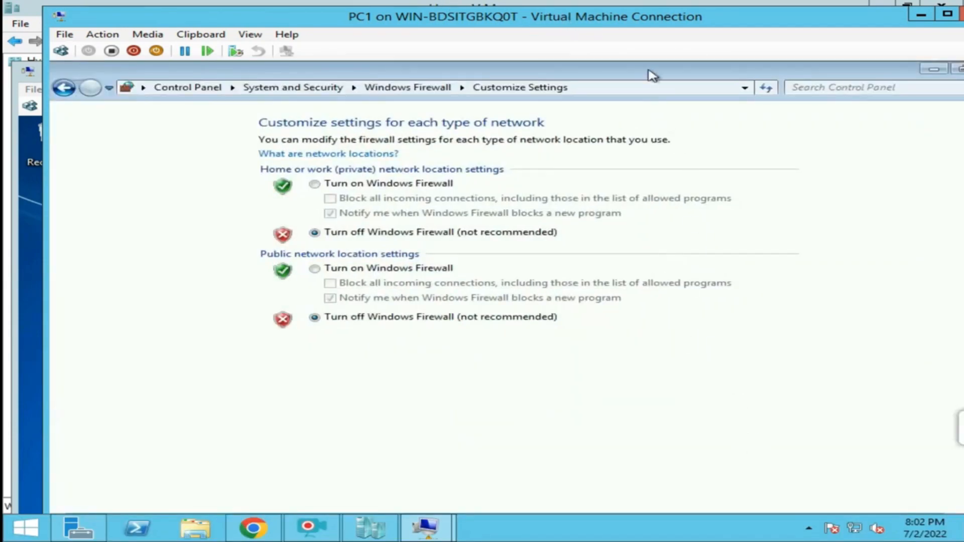
{"action": "left_click_drag", "start_coordinate": [650, 76], "coordinate": [605, 61]}
{"action": "left_click_drag", "start_coordinate": [688, 79], "coordinate": [582, 63]}
{"action": "left_click_drag", "start_coordinate": [613, 77], "coordinate": [552, 113]}
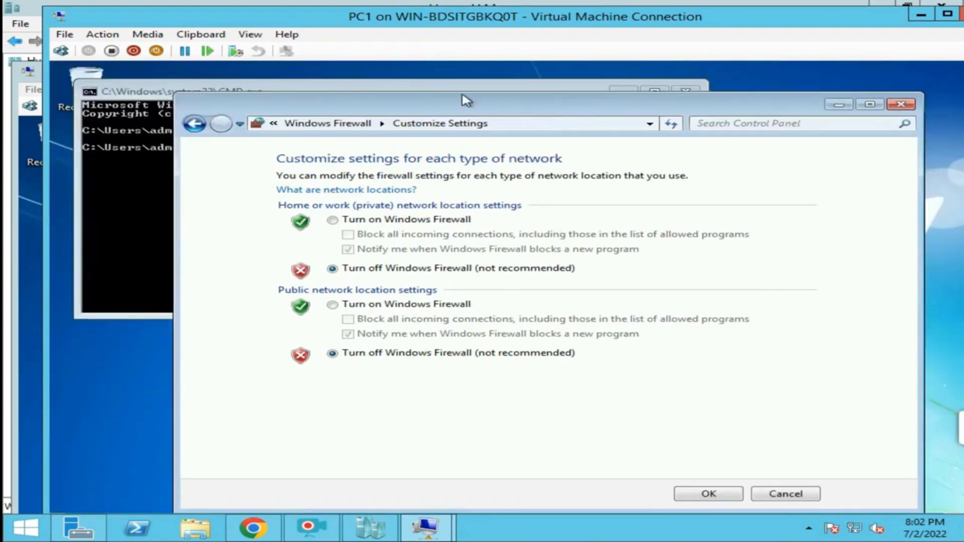
{"action": "left_click", "coordinate": [709, 495]}
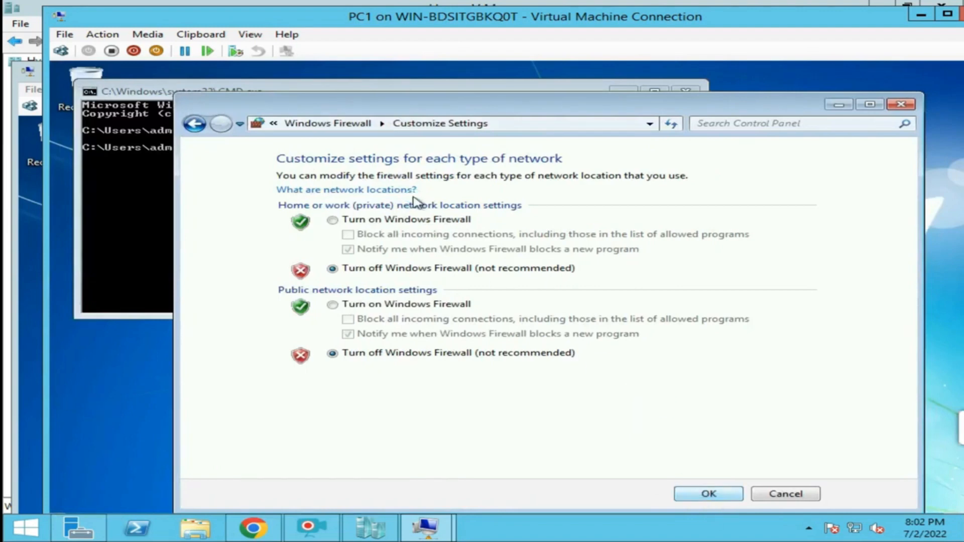
{"action": "left_click", "coordinate": [900, 105]}
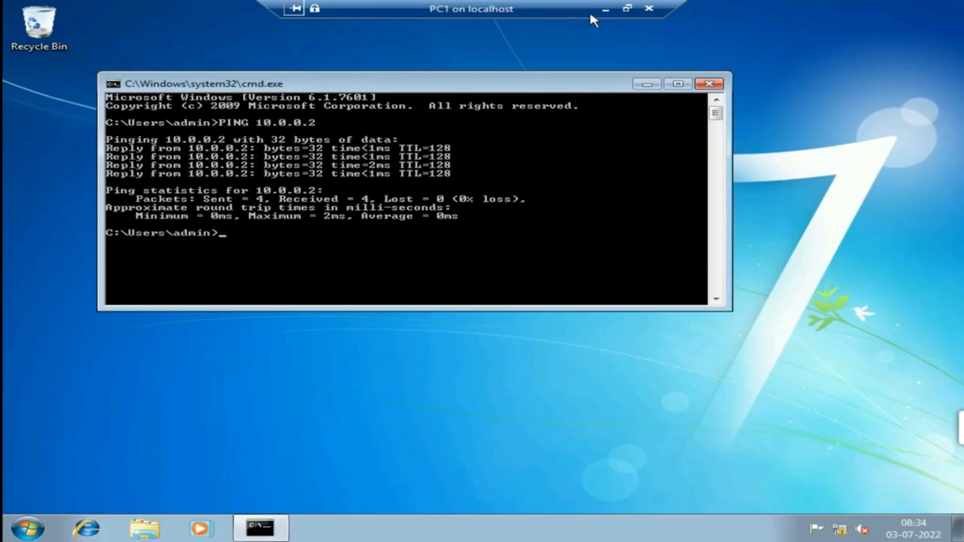
Move PC1's connection window aside to uncover the VM list and open PC2's connection window.
{"action": "left_click", "coordinate": [627, 9]}
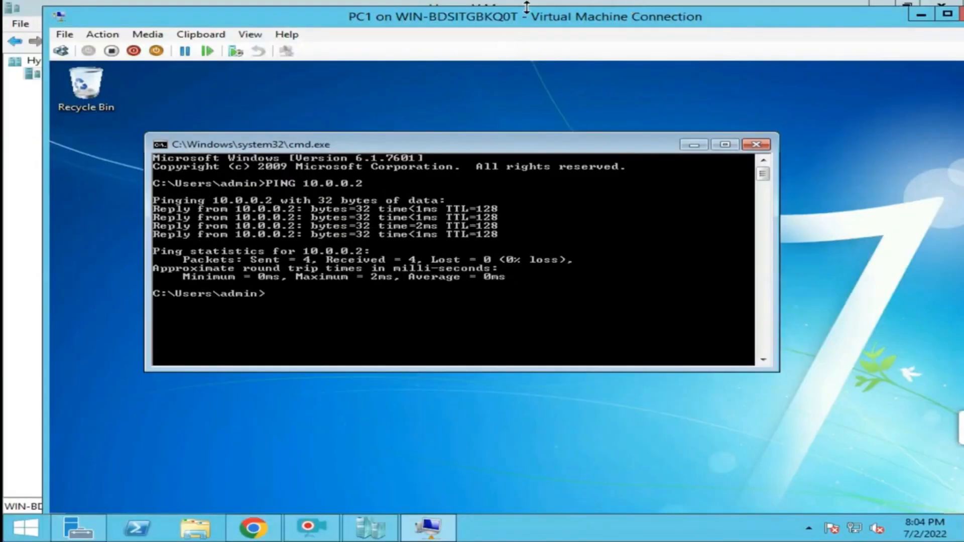
{"action": "left_click_drag", "start_coordinate": [522, 24], "coordinate": [585, 82]}
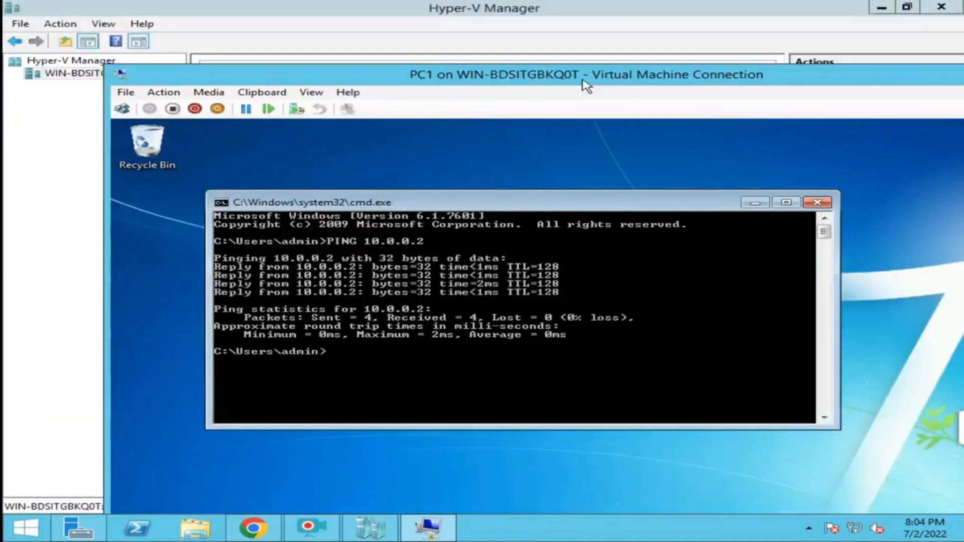
{"action": "left_click", "coordinate": [447, 525]}
{"action": "left_click", "coordinate": [429, 526]}
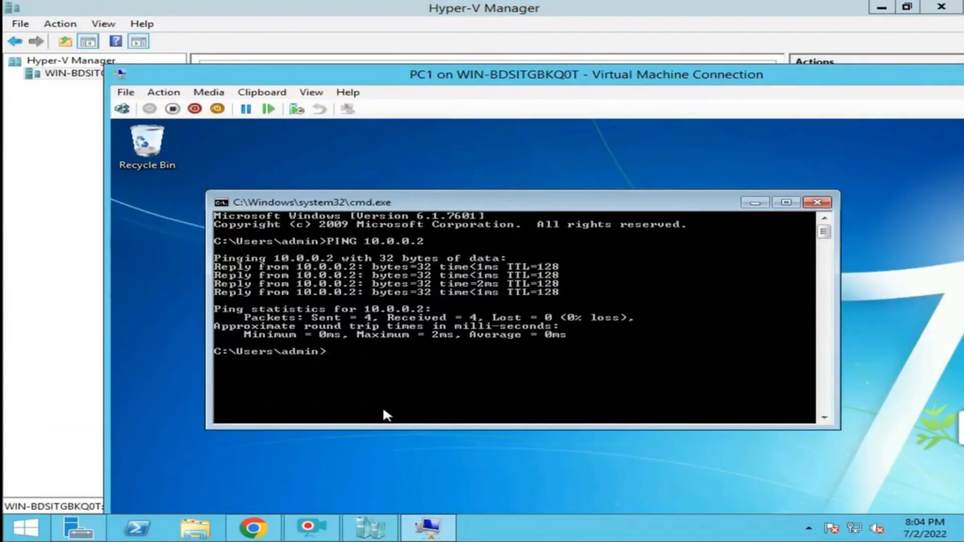
{"action": "left_click_drag", "start_coordinate": [527, 77], "coordinate": [454, 138]}
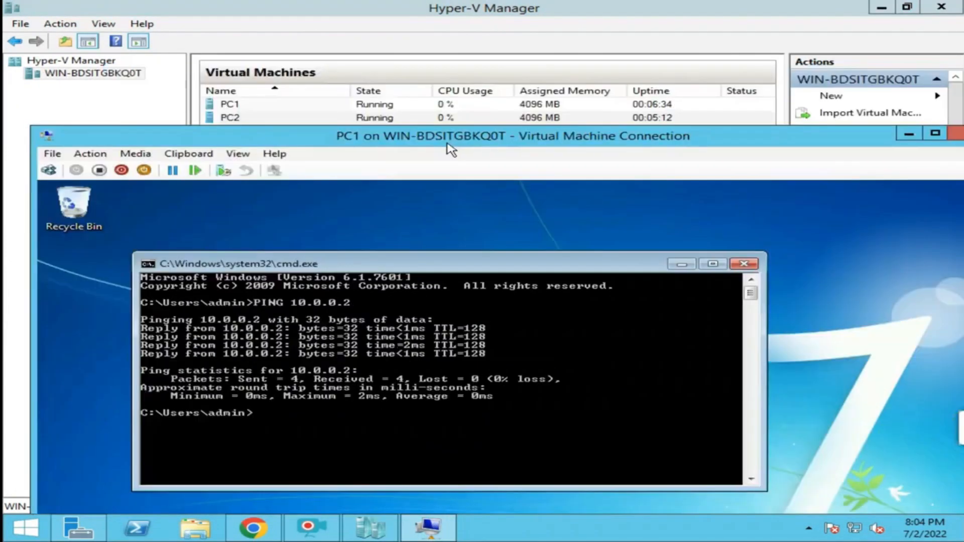
{"action": "left_click", "coordinate": [421, 537]}
{"action": "left_click", "coordinate": [421, 537]}
{"action": "left_click_drag", "start_coordinate": [445, 137], "coordinate": [669, 145]}
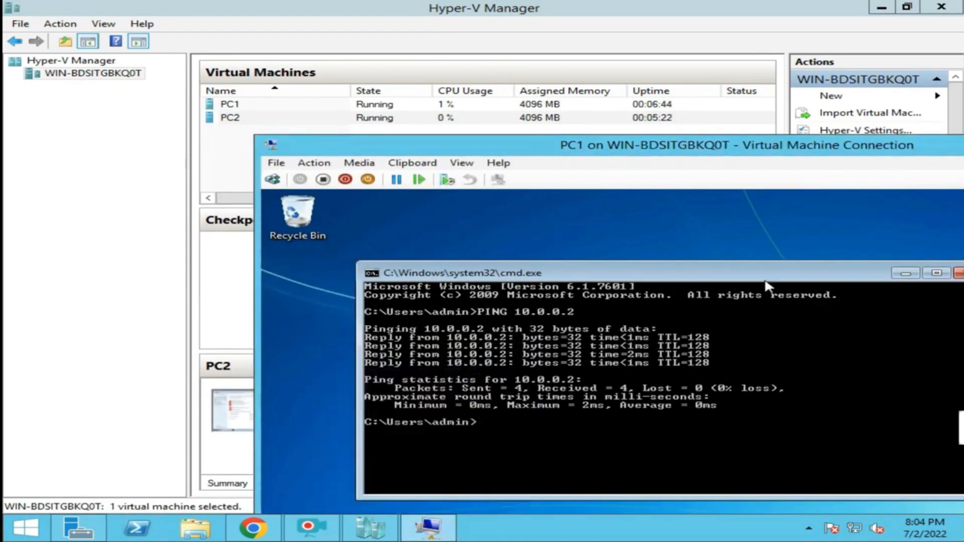
{"action": "left_click_drag", "start_coordinate": [697, 146], "coordinate": [776, 170]}
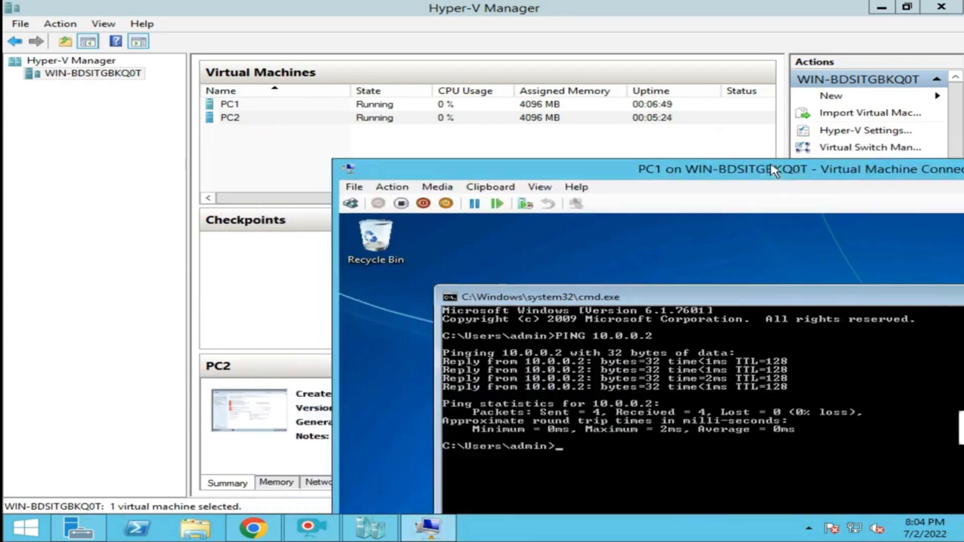
{"action": "double_click", "coordinate": [400, 107]}
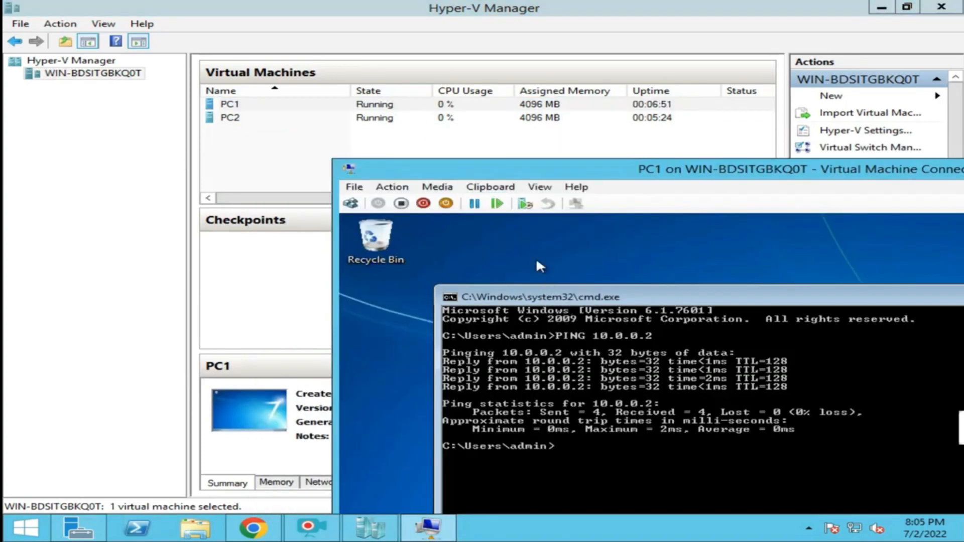
{"action": "double_click", "coordinate": [393, 120]}
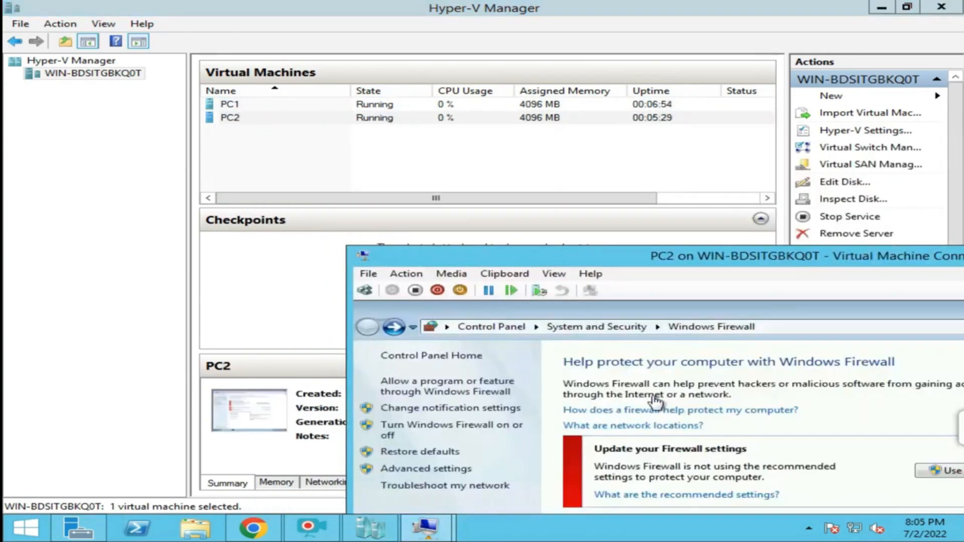
Show PC2 full screen, close its firewall panel and rerun the ping to 10.0.0.1.
{"action": "left_click_drag", "start_coordinate": [665, 257], "coordinate": [423, 204]}
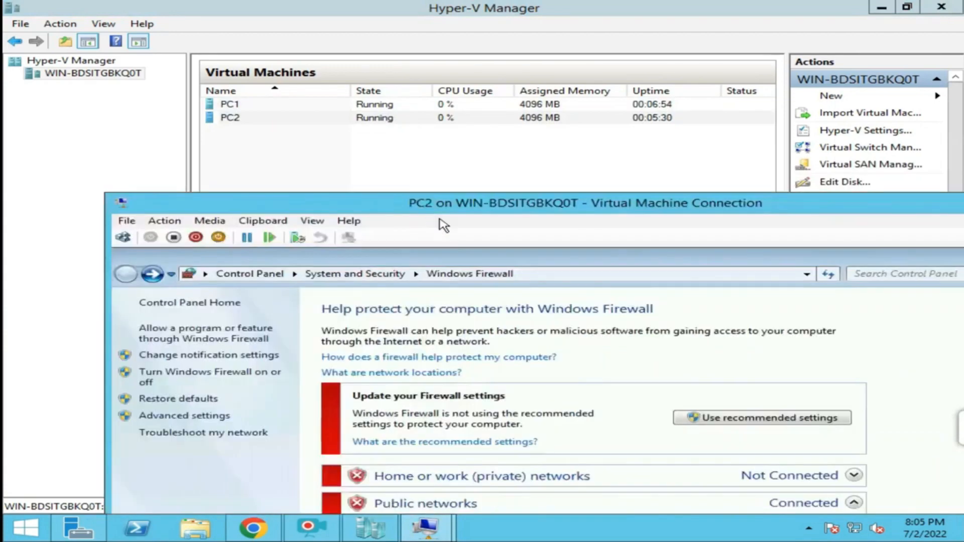
{"action": "left_click", "coordinate": [633, 274]}
{"action": "double_click", "coordinate": [626, 208]}
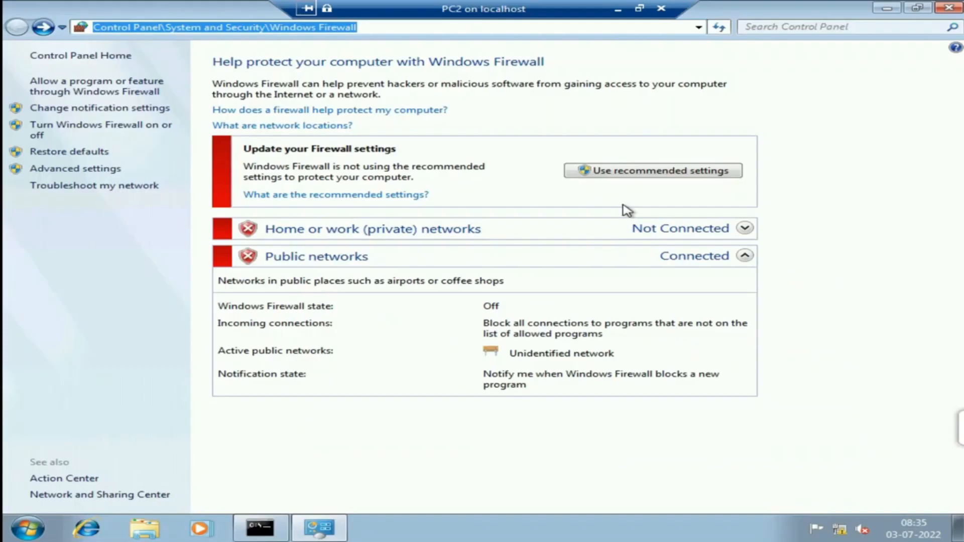
{"action": "left_click", "coordinate": [949, 8]}
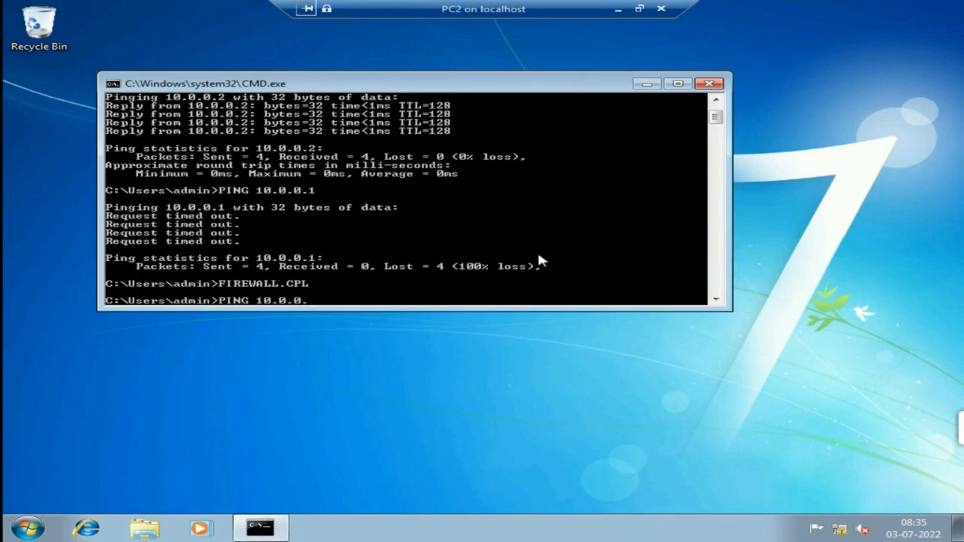
{"action": "type", "text": "1"}
{"action": "key", "text": "Return"}
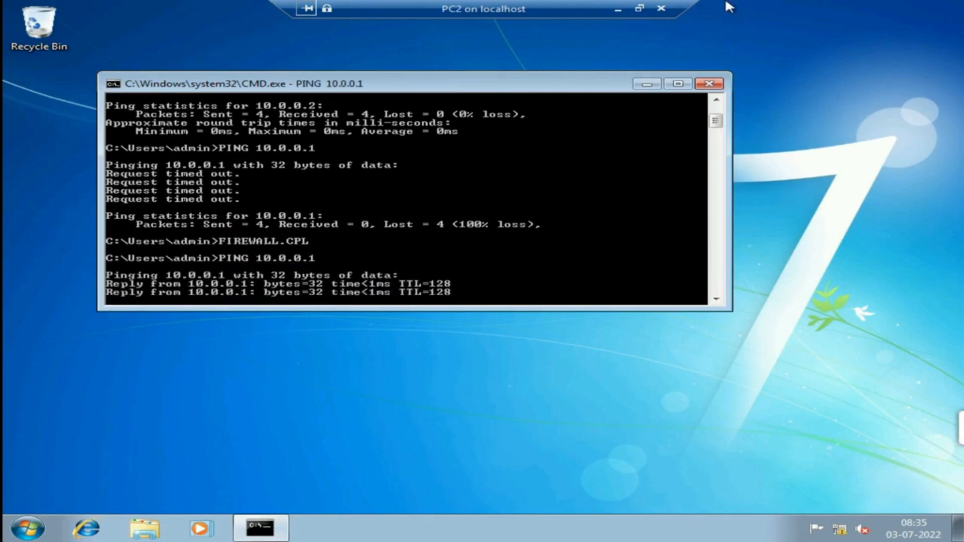
On PC1 full screen, rerun the ping to 10.0.0.2, now getting 4 of 4 replies.
{"action": "left_click", "coordinate": [639, 8]}
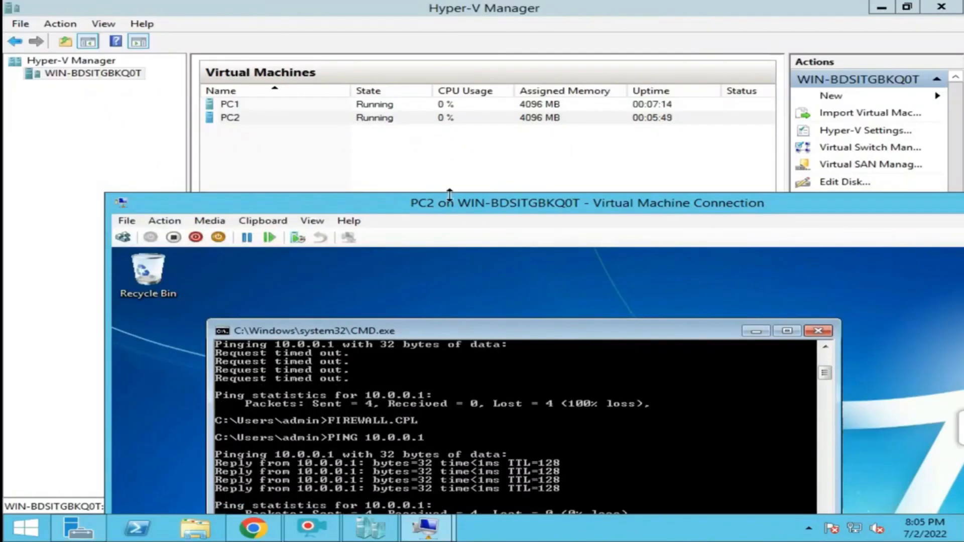
{"action": "mouse_move", "coordinate": [427, 532]}
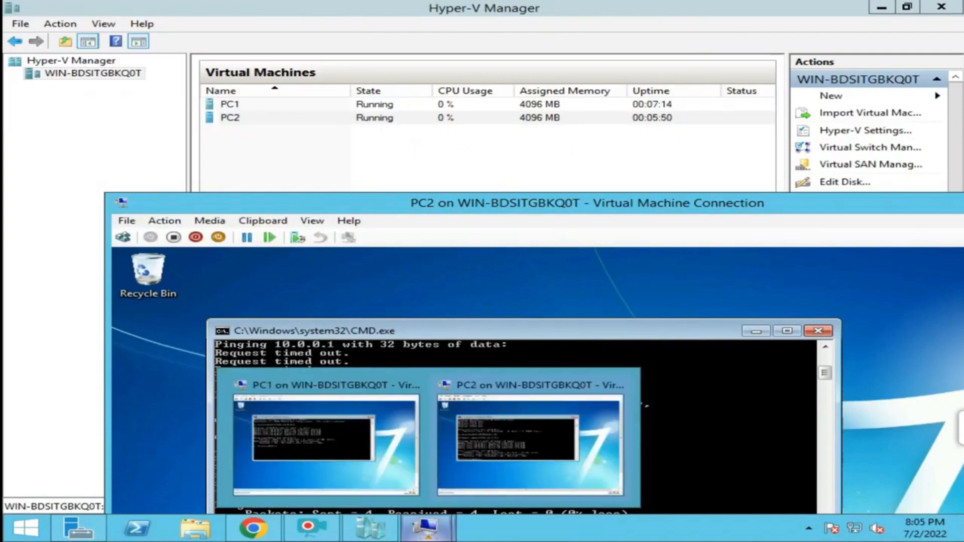
{"action": "left_click", "coordinate": [334, 483]}
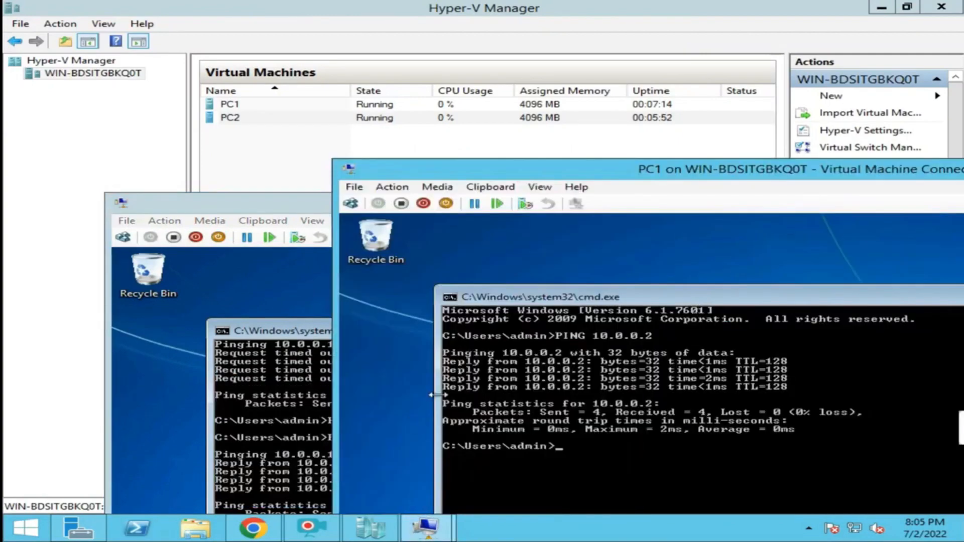
{"action": "double_click", "coordinate": [647, 170]}
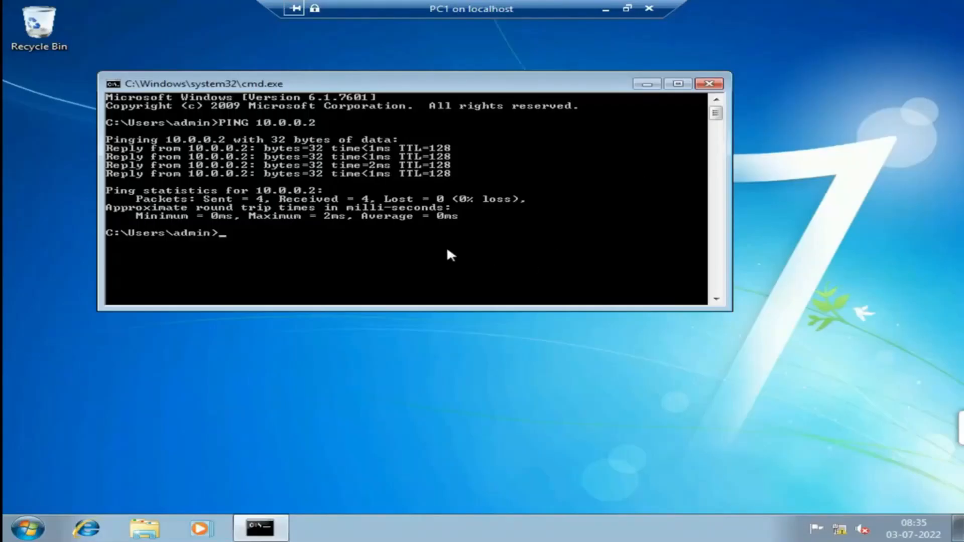
{"action": "key", "text": "Up"}
{"action": "key", "text": "Return"}
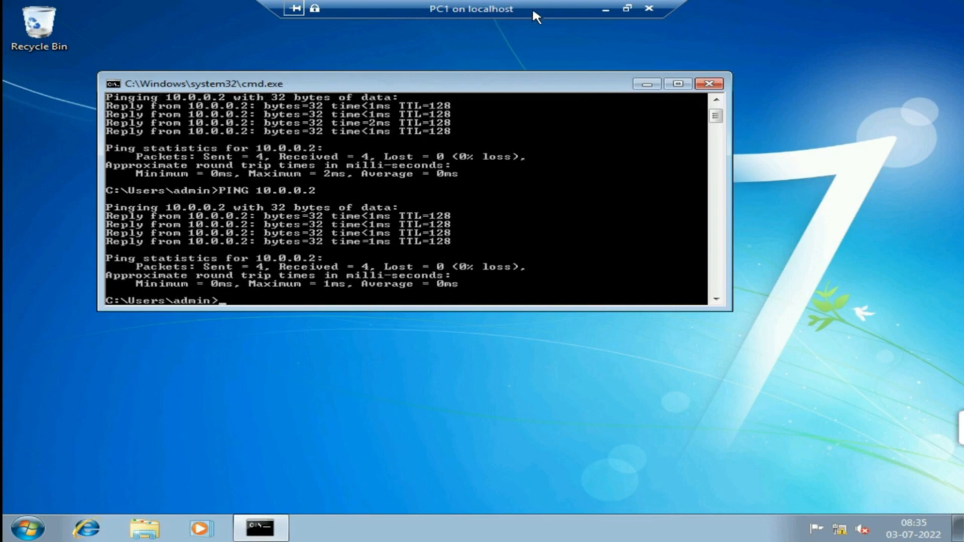
{"action": "left_click_drag", "start_coordinate": [590, 7], "coordinate": [604, 19]}
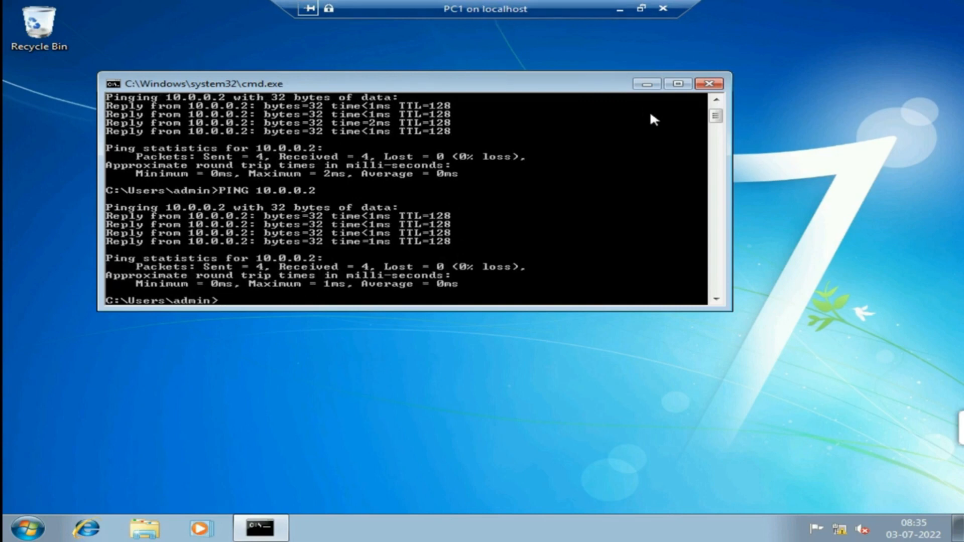
{"action": "left_click", "coordinate": [640, 11]}
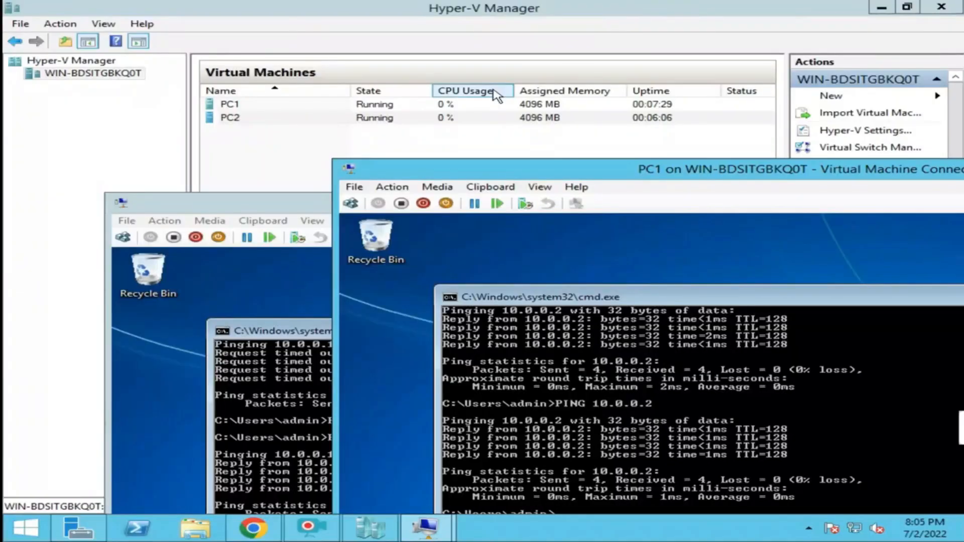
{"action": "left_click", "coordinate": [261, 276]}
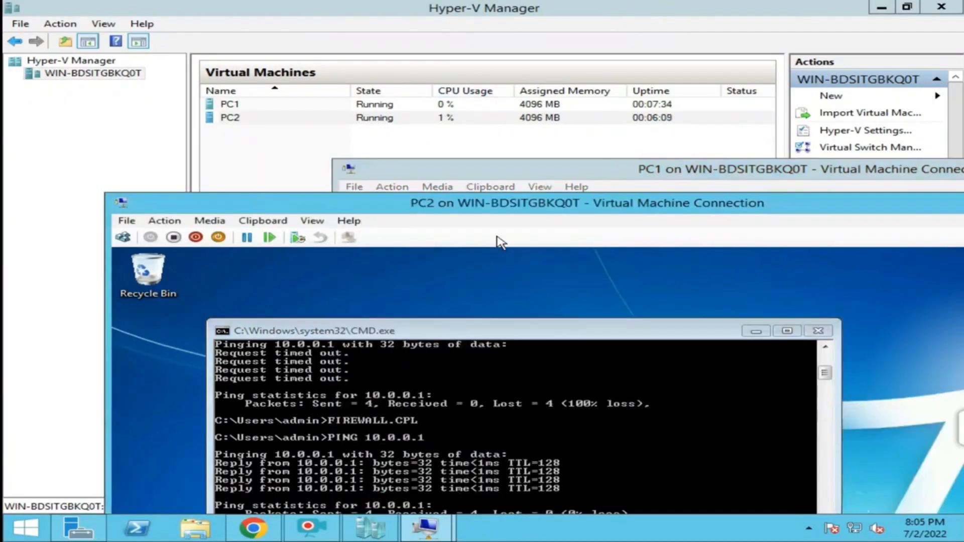
{"action": "double_click", "coordinate": [606, 173]}
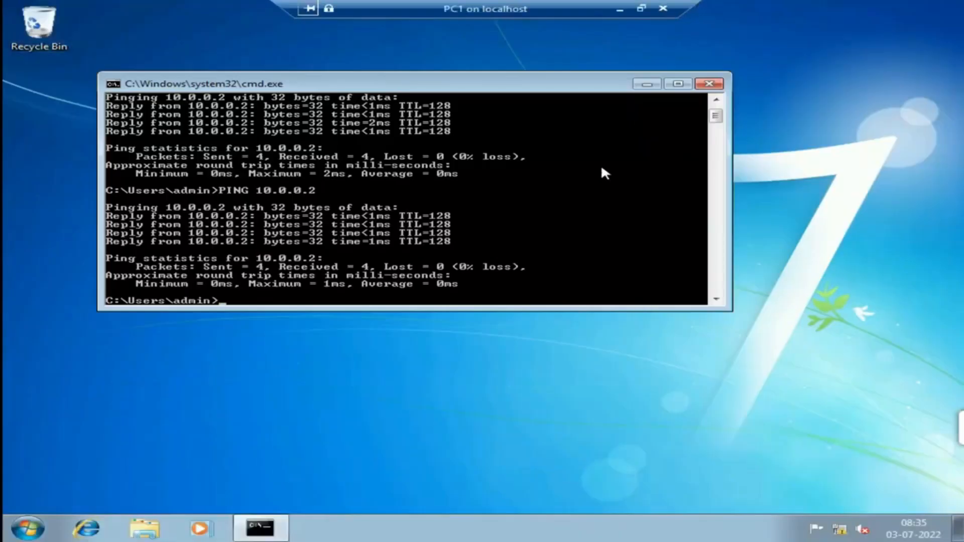
Close the command prompt and create a desktop folder named DATA.
{"action": "left_click", "coordinate": [709, 83]}
{"action": "right_click", "coordinate": [49, 103]}
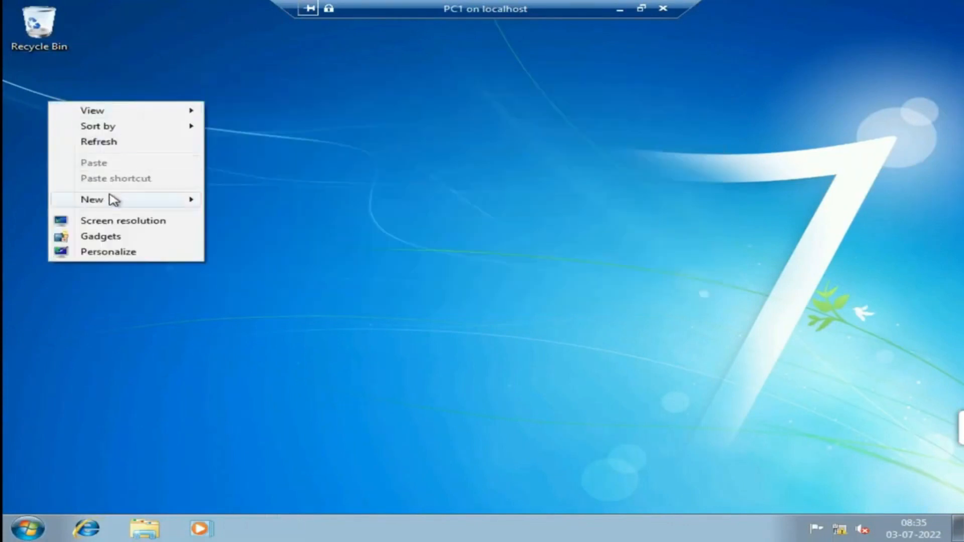
{"action": "mouse_move", "coordinate": [114, 200]}
{"action": "left_click", "coordinate": [232, 199]}
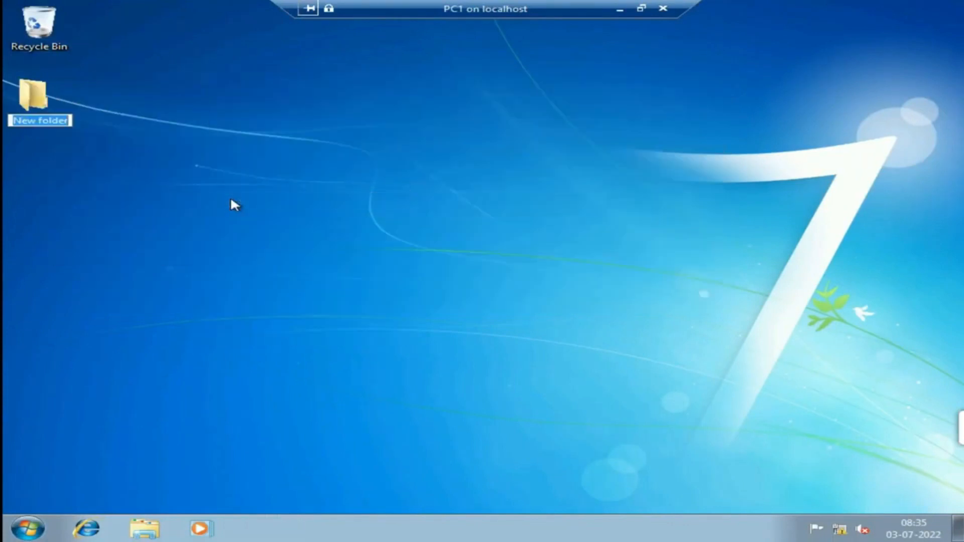
{"action": "type", "text": "DATA"}
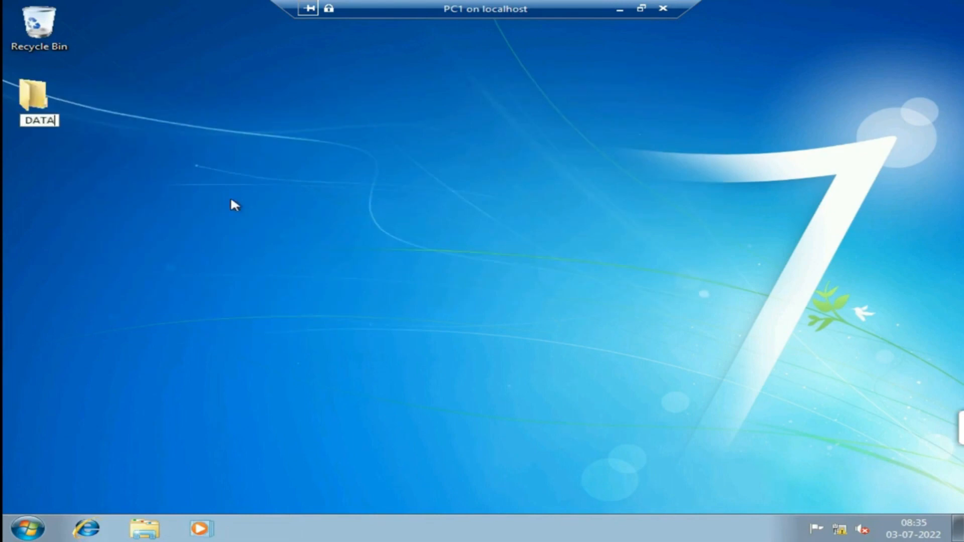
{"action": "key", "text": "Return"}
Inside DATA, create a TEST text file containing 'ASDKJGLAKG' and save it.
{"action": "double_click", "coordinate": [34, 100]}
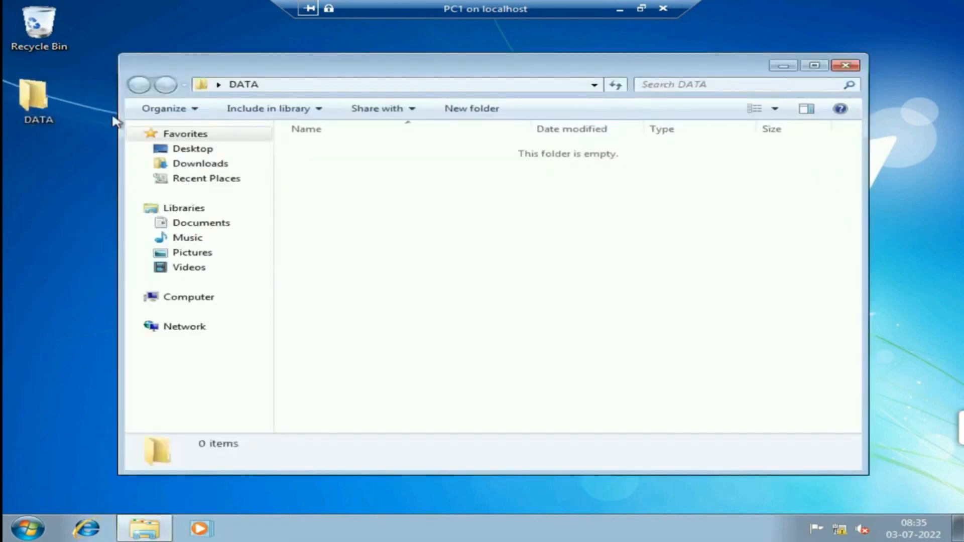
{"action": "right_click", "coordinate": [345, 218]}
{"action": "mouse_move", "coordinate": [449, 387]}
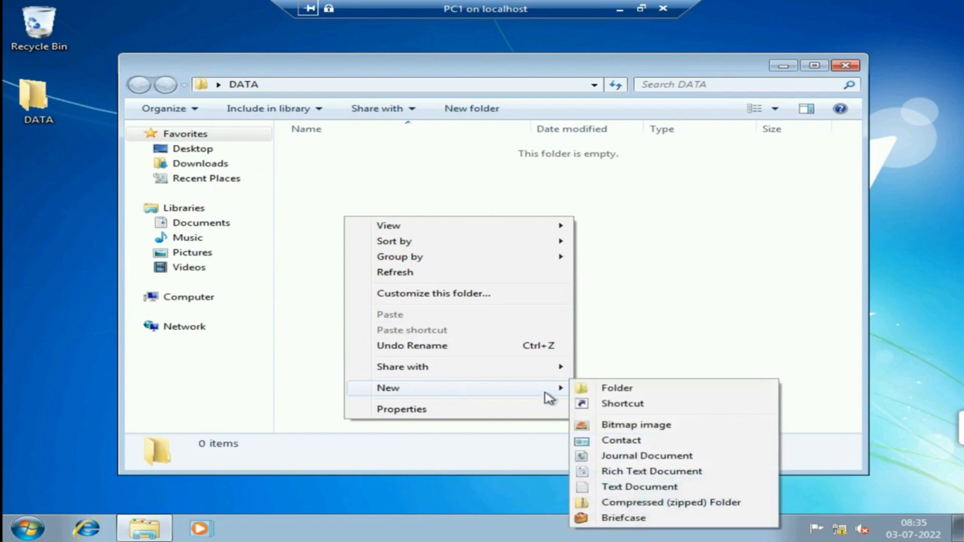
{"action": "left_click", "coordinate": [643, 487]}
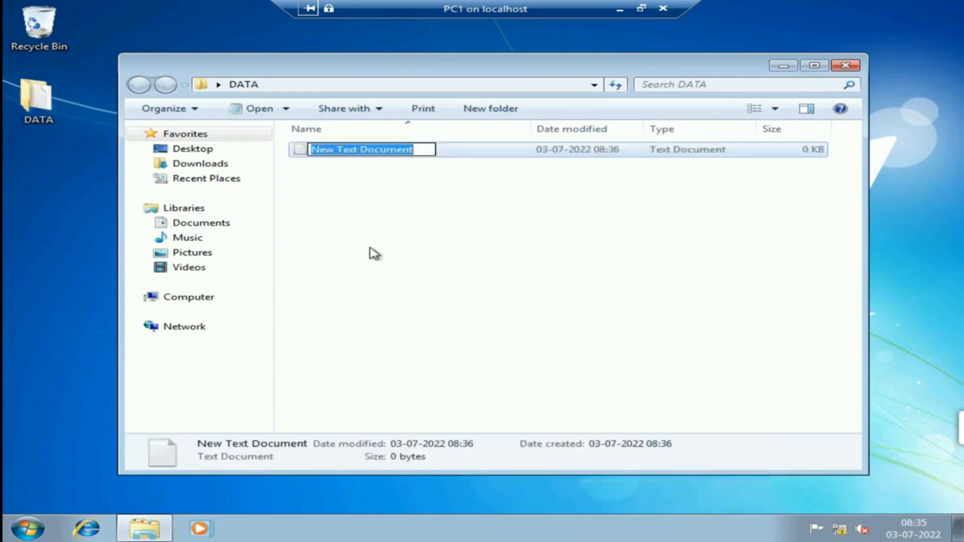
{"action": "type", "text": "TEST"}
{"action": "key", "text": "Return"}
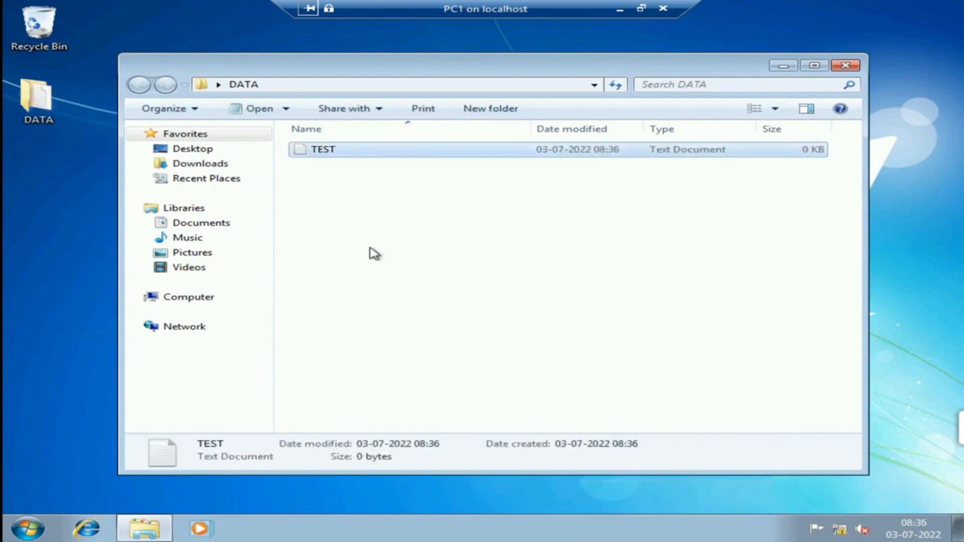
{"action": "key", "text": "Return"}
{"action": "type", "text": "ASDKJGLAKG"}
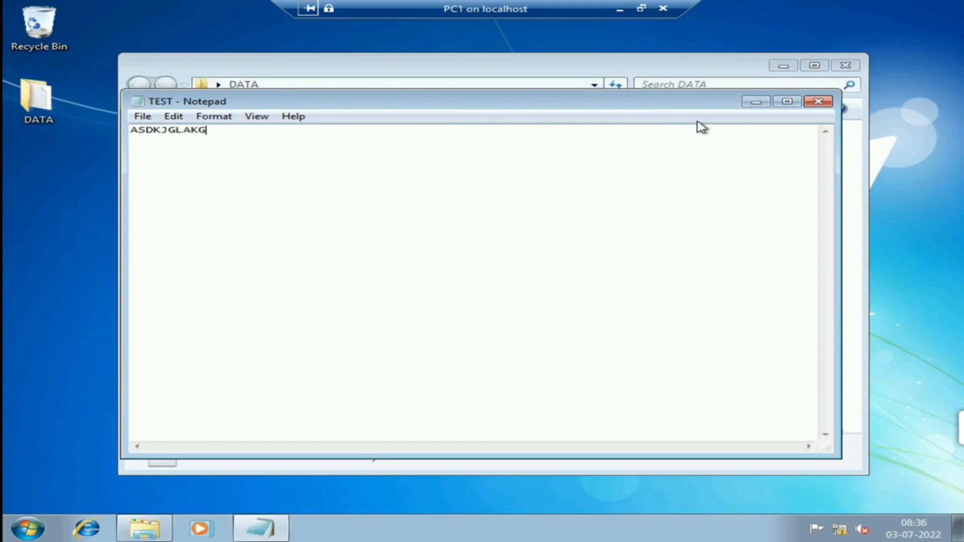
{"action": "left_click", "coordinate": [820, 103]}
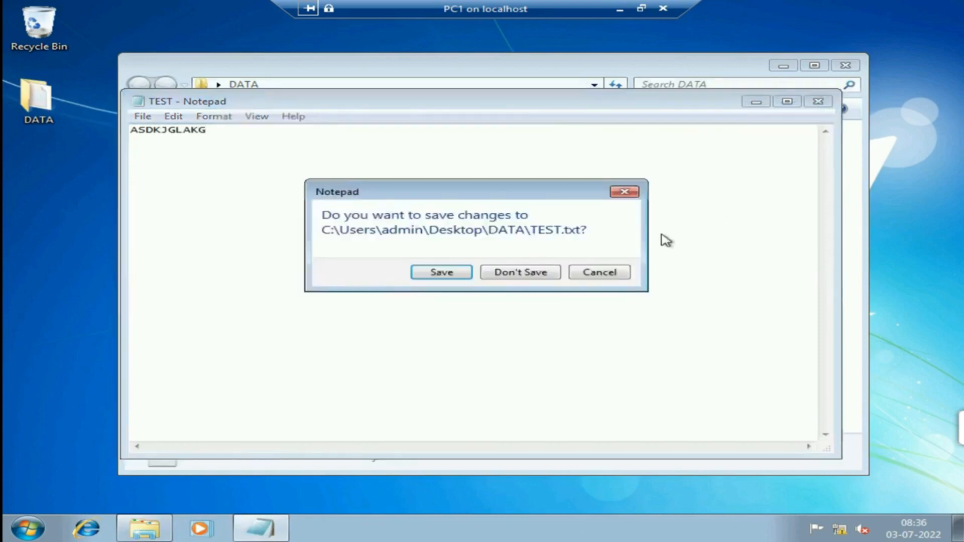
{"action": "left_click", "coordinate": [461, 275]}
{"action": "left_click", "coordinate": [859, 67]}
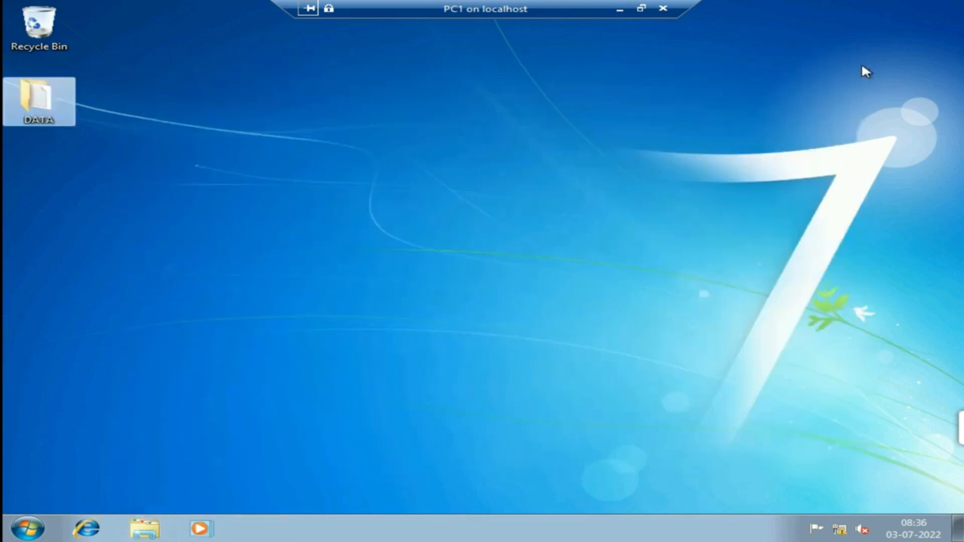
Share the DATA folder as DATA through Advanced Sharing, keeping Everyone's Read permission.
{"action": "right_click", "coordinate": [43, 115]}
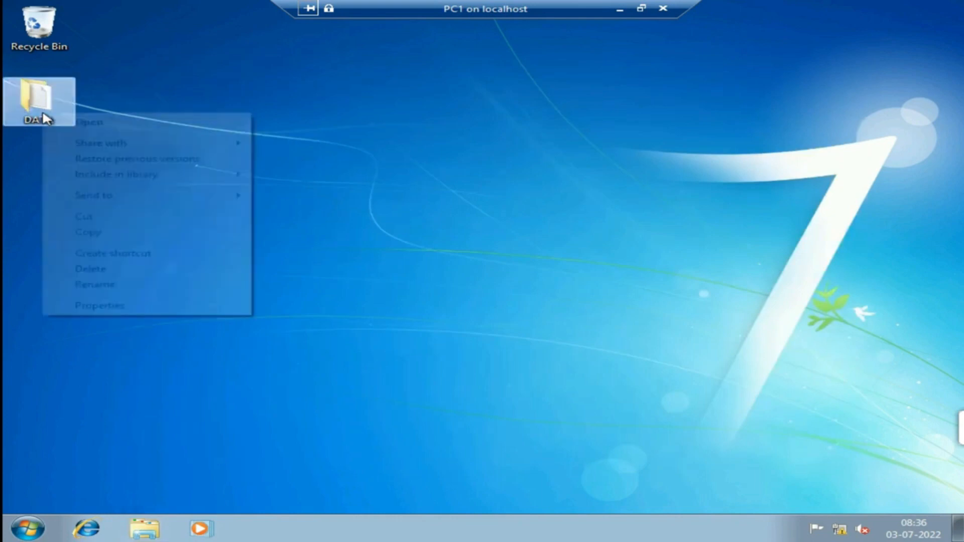
{"action": "left_click", "coordinate": [142, 307]}
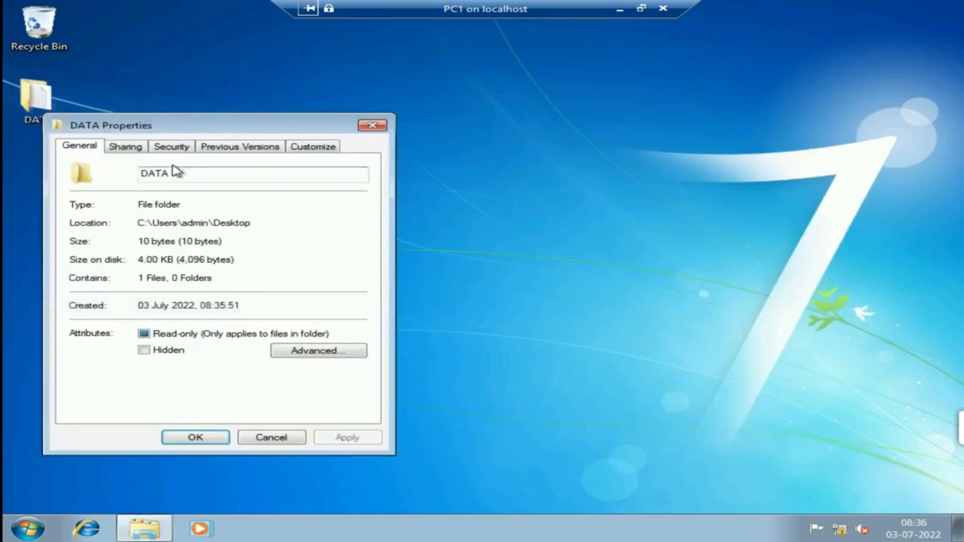
{"action": "left_click", "coordinate": [132, 149]}
{"action": "left_click", "coordinate": [159, 316]}
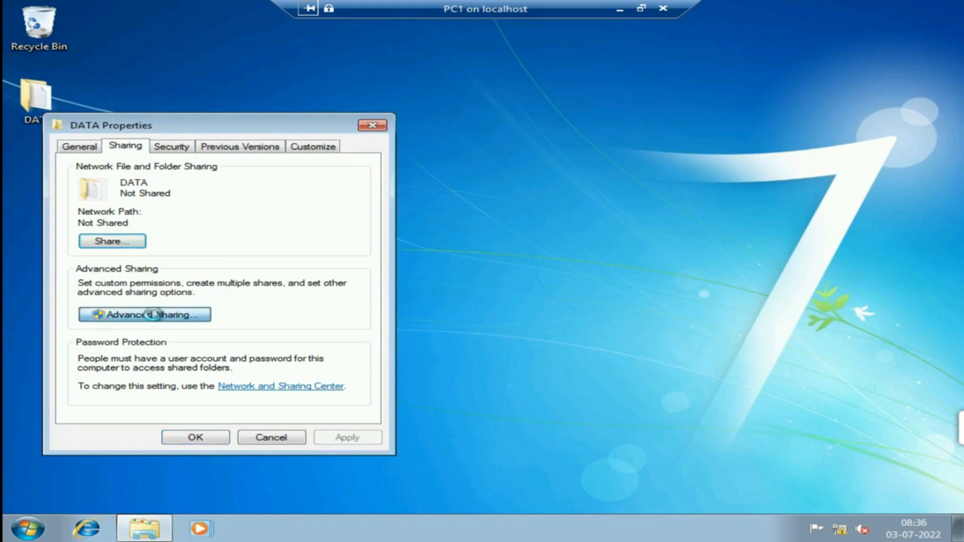
{"action": "left_click", "coordinate": [120, 171]}
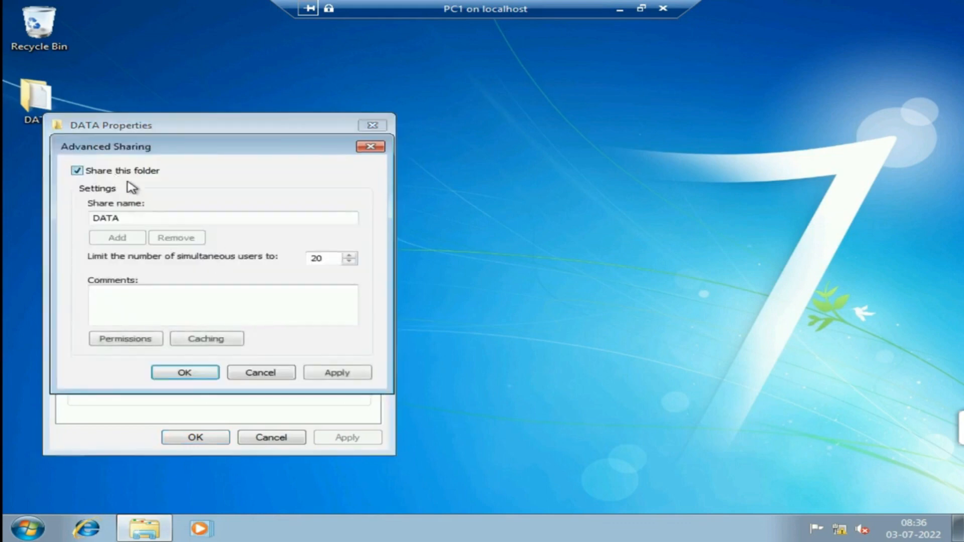
{"action": "left_click", "coordinate": [127, 339]}
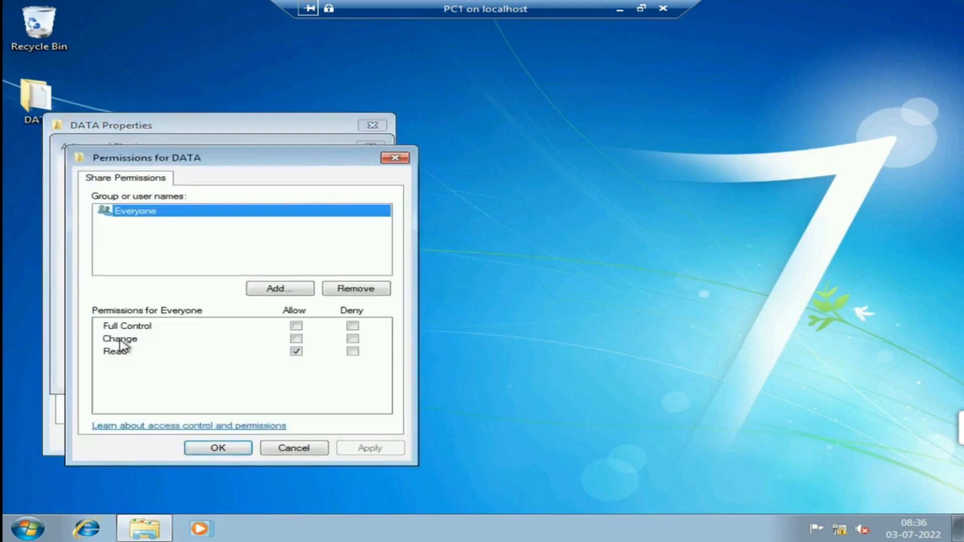
{"action": "left_click", "coordinate": [231, 448]}
{"action": "left_click", "coordinate": [334, 373]}
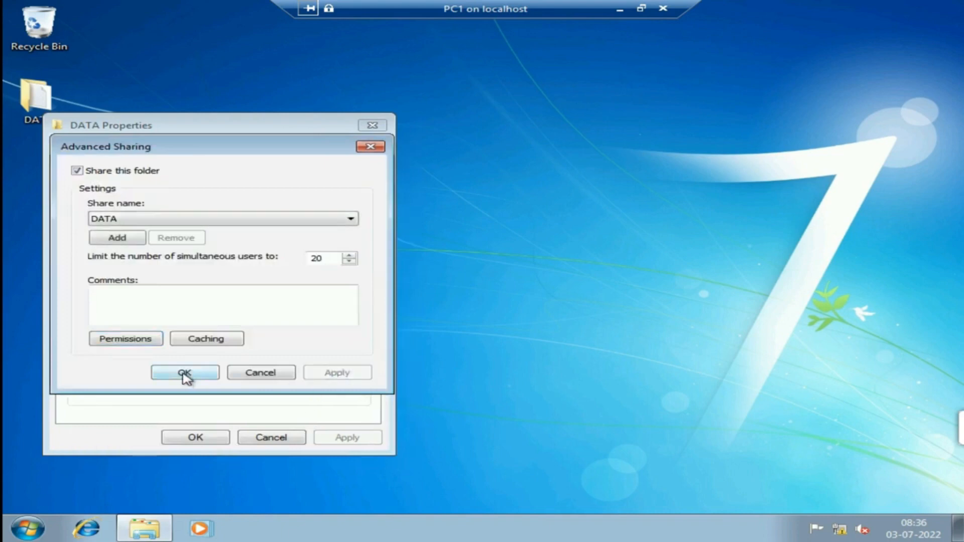
{"action": "left_click", "coordinate": [185, 374]}
{"action": "left_click", "coordinate": [203, 437]}
{"action": "left_click", "coordinate": [409, 271]}
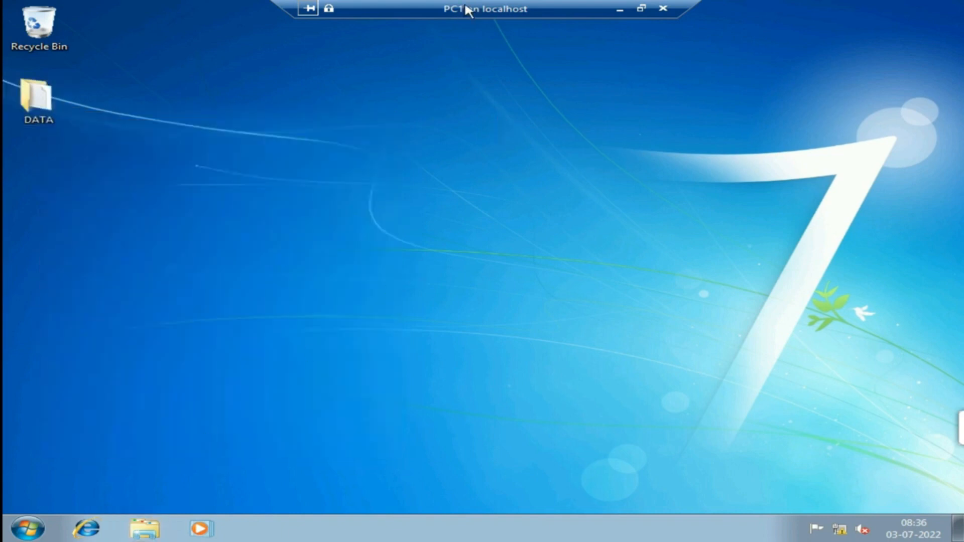
{"action": "double_click", "coordinate": [510, 13]}
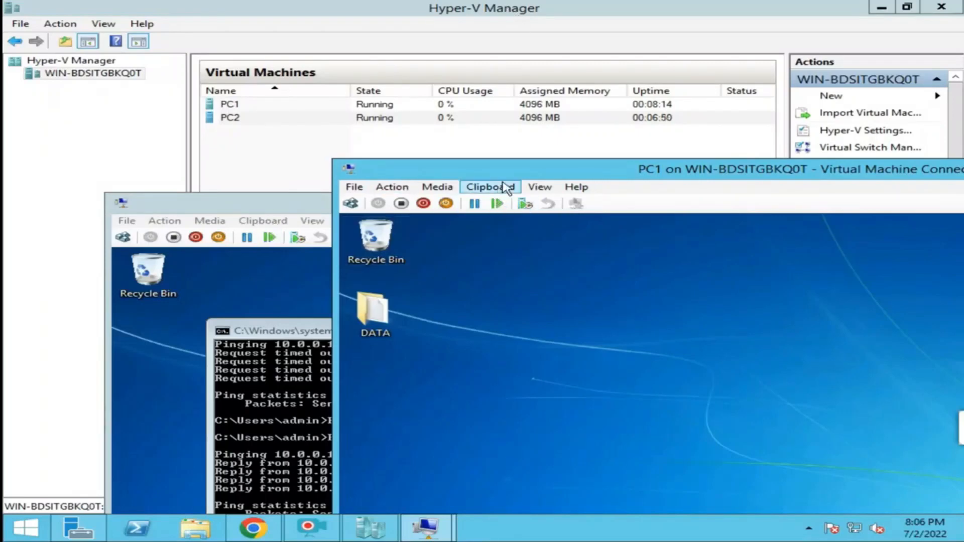
On PC2, close the command prompt, open \\10.0.0.1 and dismiss the blank-password logon error.
{"action": "double_click", "coordinate": [251, 201]}
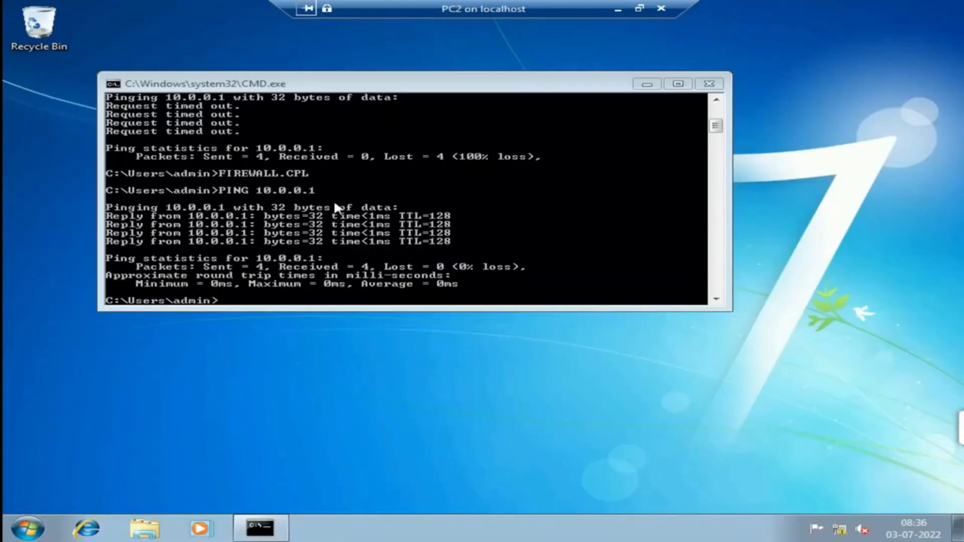
{"action": "left_click", "coordinate": [712, 85]}
{"action": "key", "text": "super+r"}
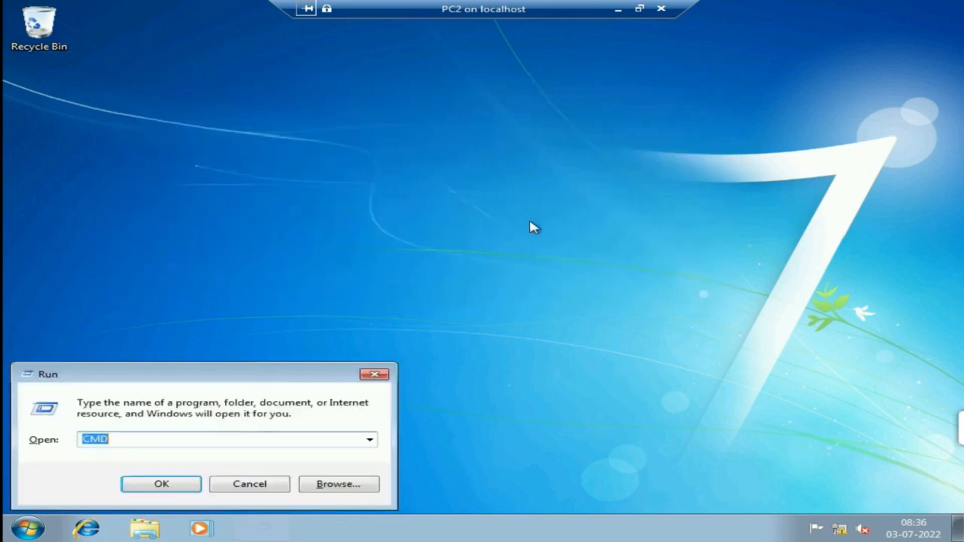
{"action": "type", "text": "\\\\"}
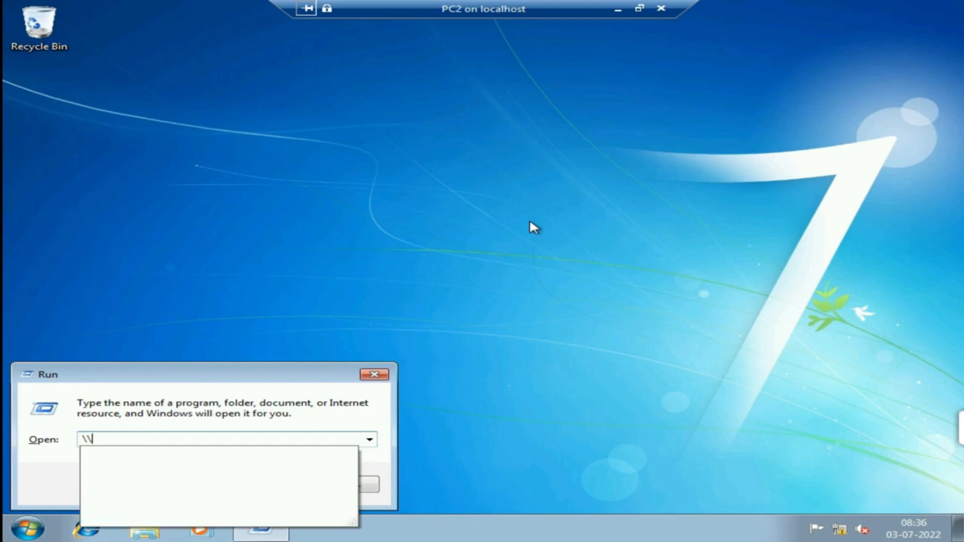
{"action": "type", "text": "10.0.0.1"}
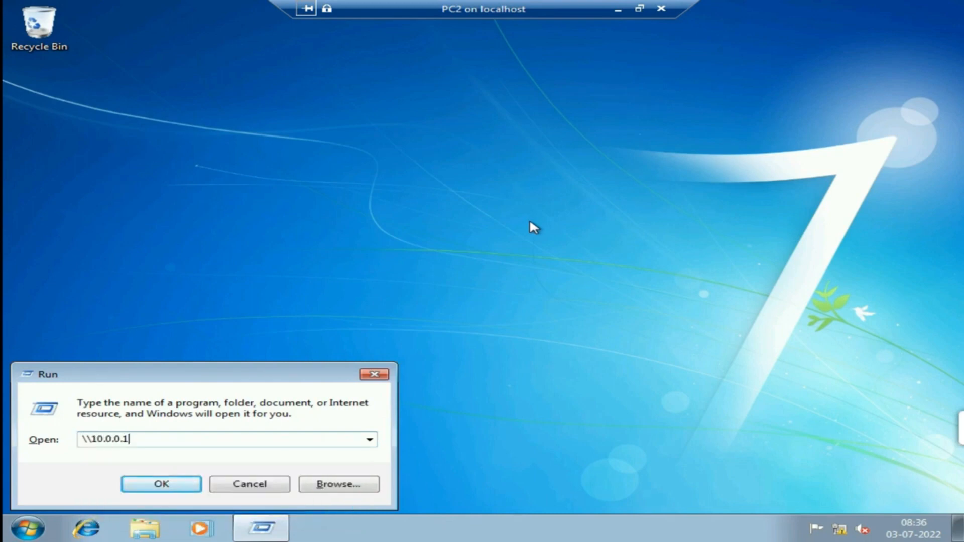
{"action": "key", "text": "Return"}
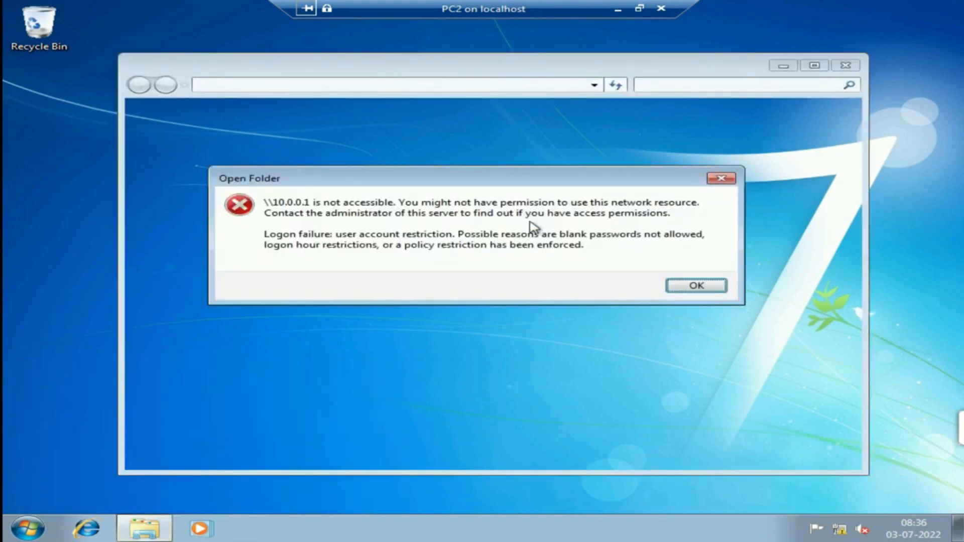
{"action": "left_click", "coordinate": [693, 284]}
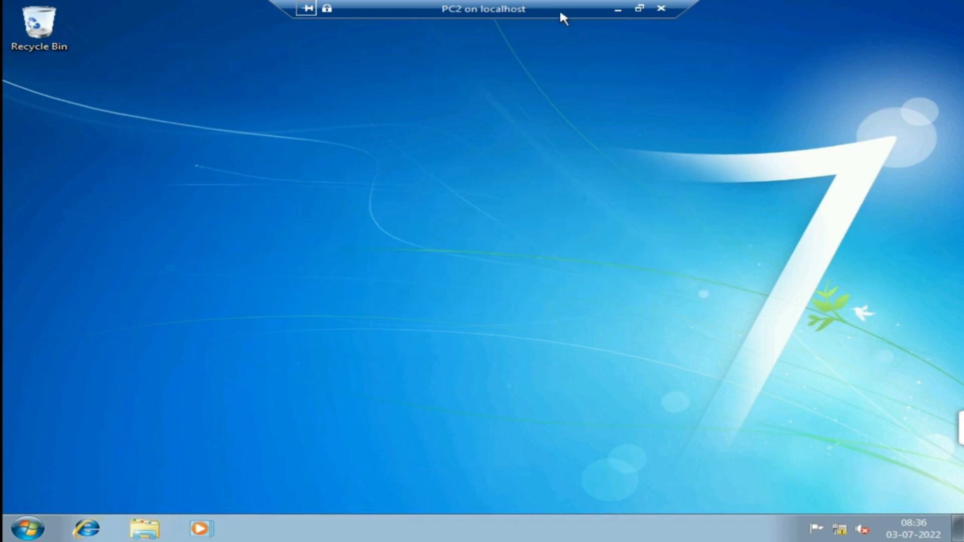
Bring PC1 to full screen and launch Computer Management from the Run box.
{"action": "left_click", "coordinate": [639, 11]}
{"action": "double_click", "coordinate": [480, 170]}
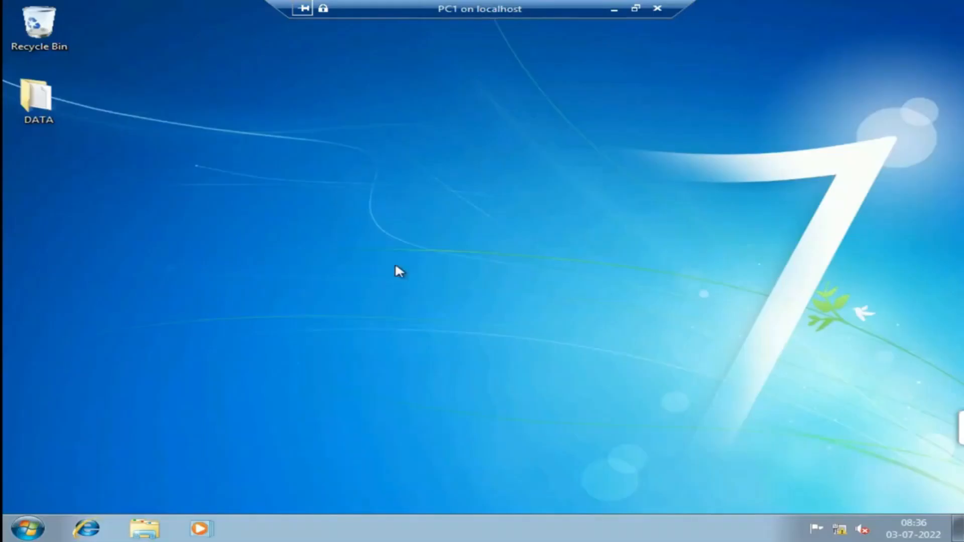
{"action": "key", "text": "super+r"}
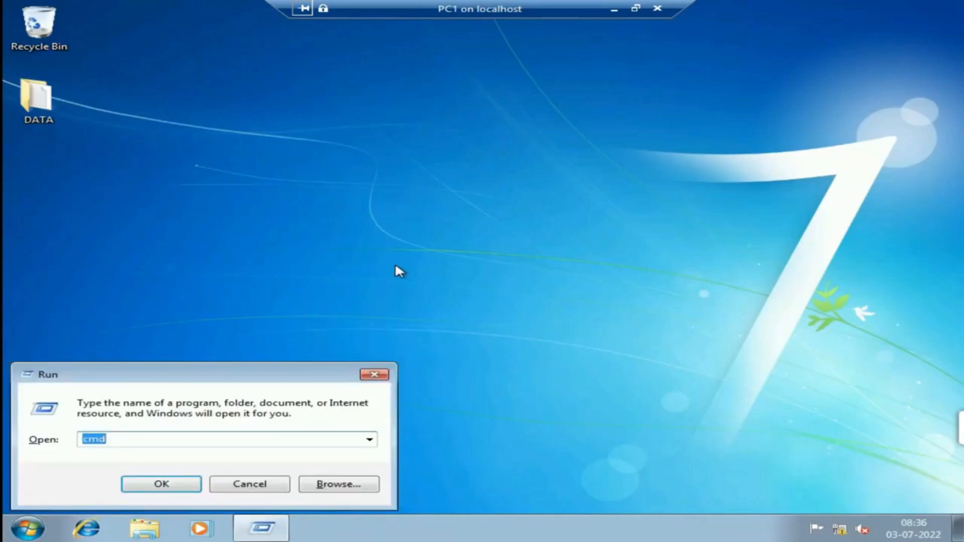
{"action": "type", "text": "COM"}
{"action": "key", "text": "BackSpace"}
{"action": "key", "text": "BackSpace"}
{"action": "key", "text": "BackSpace"}
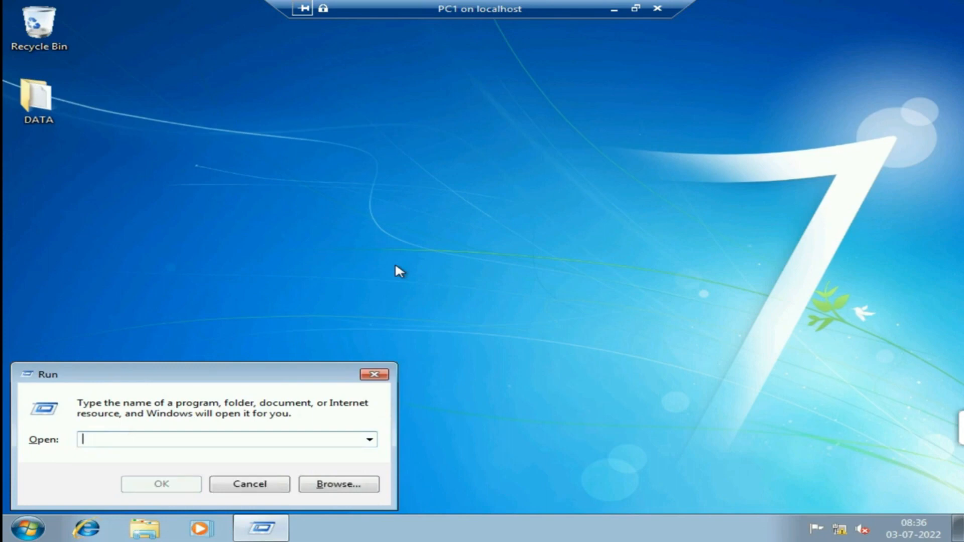
{"action": "type", "text": "compu"}
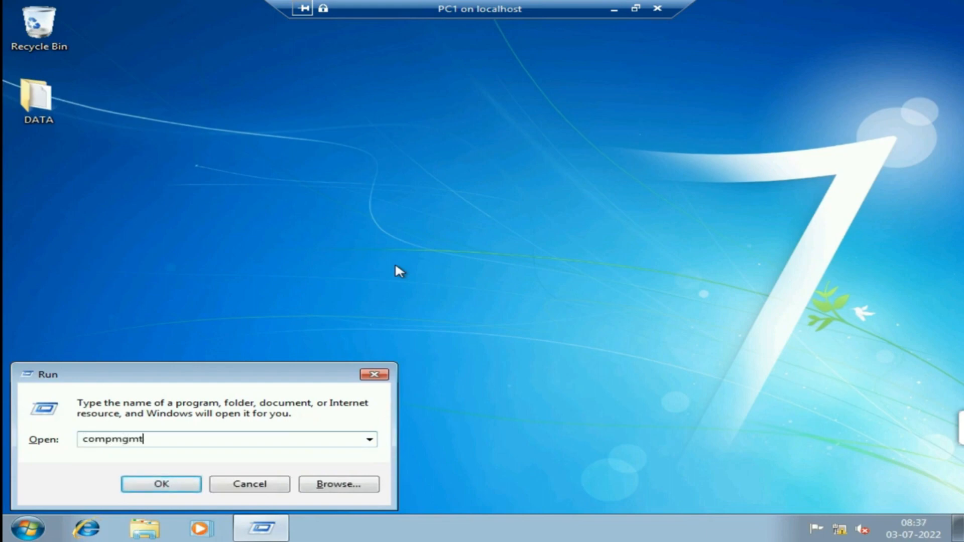
{"action": "key", "text": "Return"}
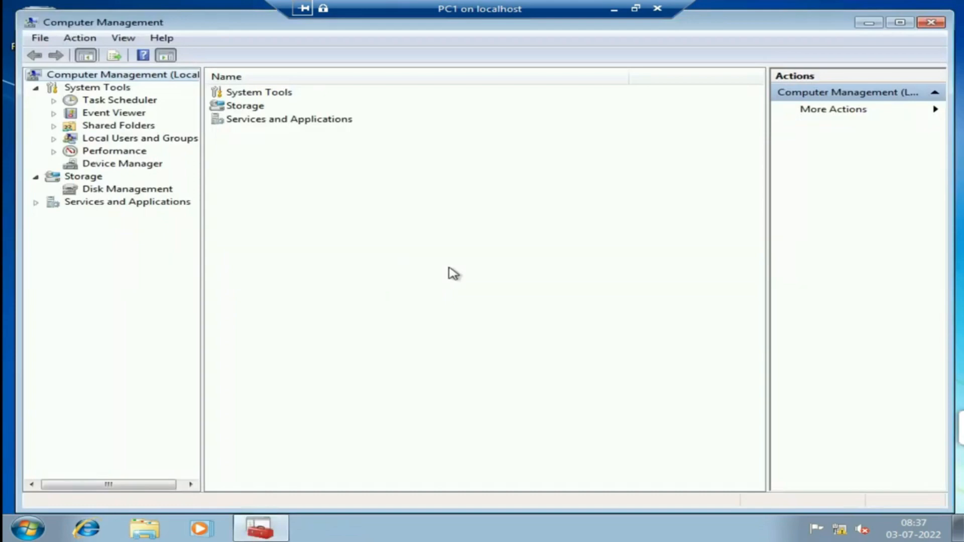
In Local Users and Groups, set and confirm a new password for the admin account.
{"action": "left_click", "coordinate": [173, 142]}
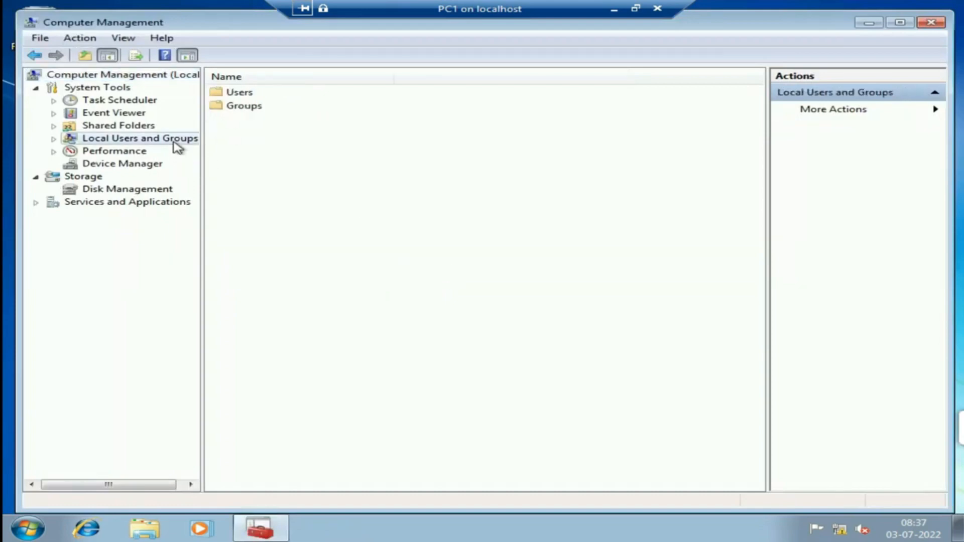
{"action": "double_click", "coordinate": [246, 93]}
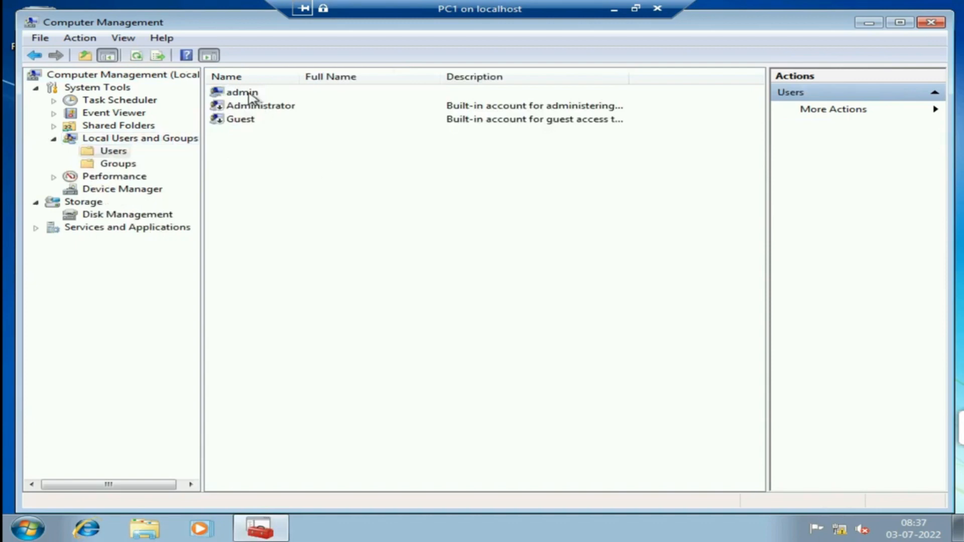
{"action": "left_click", "coordinate": [251, 95]}
{"action": "right_click", "coordinate": [252, 96]}
{"action": "left_click", "coordinate": [328, 103]}
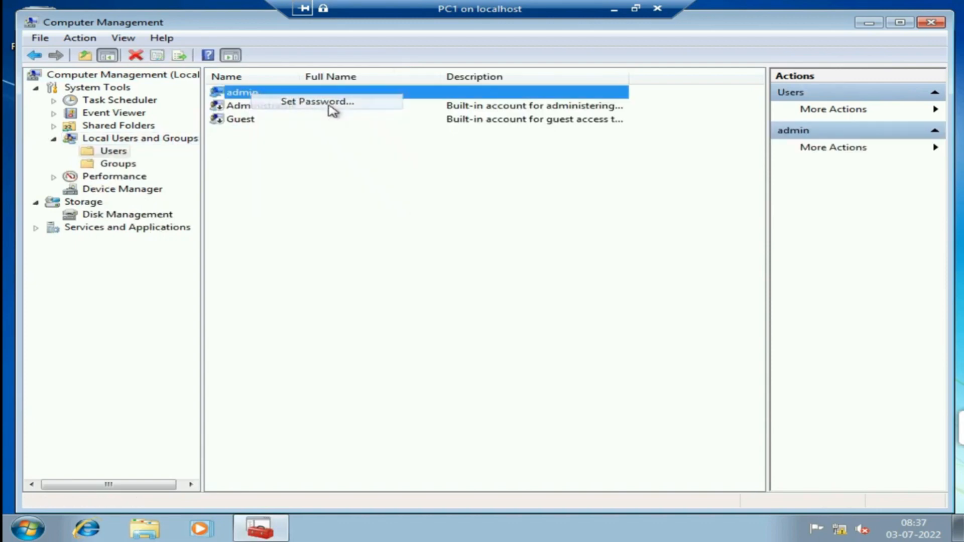
{"action": "left_click", "coordinate": [401, 335]}
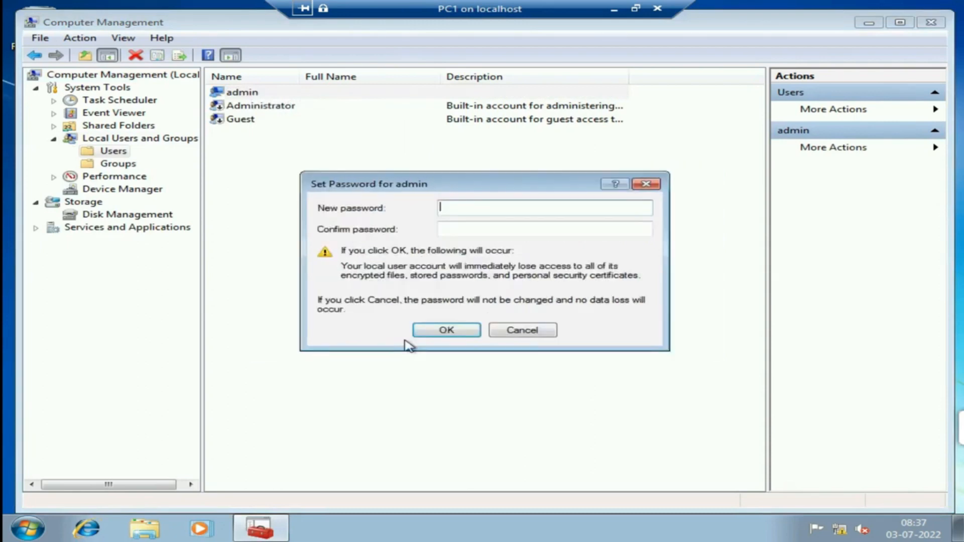
{"action": "type", "text": "12"}
{"action": "key", "text": "Return"}
{"action": "key", "text": "Return"}
{"action": "type", "text": "123"}
{"action": "left_click", "coordinate": [483, 233]}
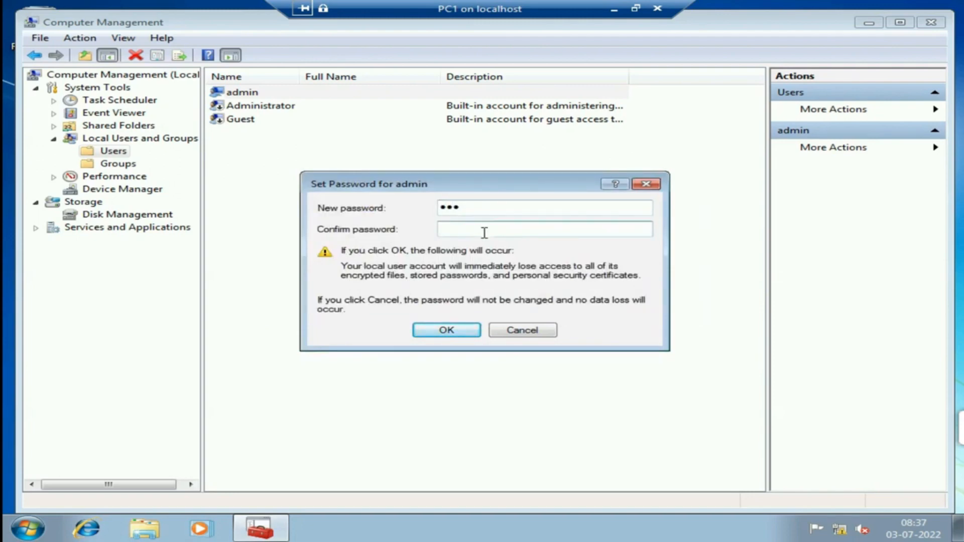
{"action": "type", "text": "123"}
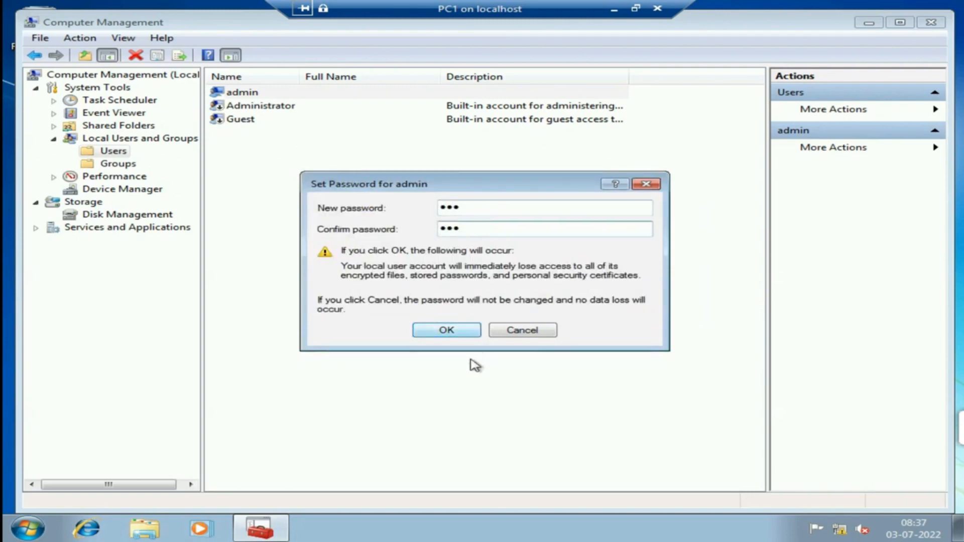
{"action": "left_click", "coordinate": [447, 332]}
{"action": "left_click", "coordinate": [552, 299]}
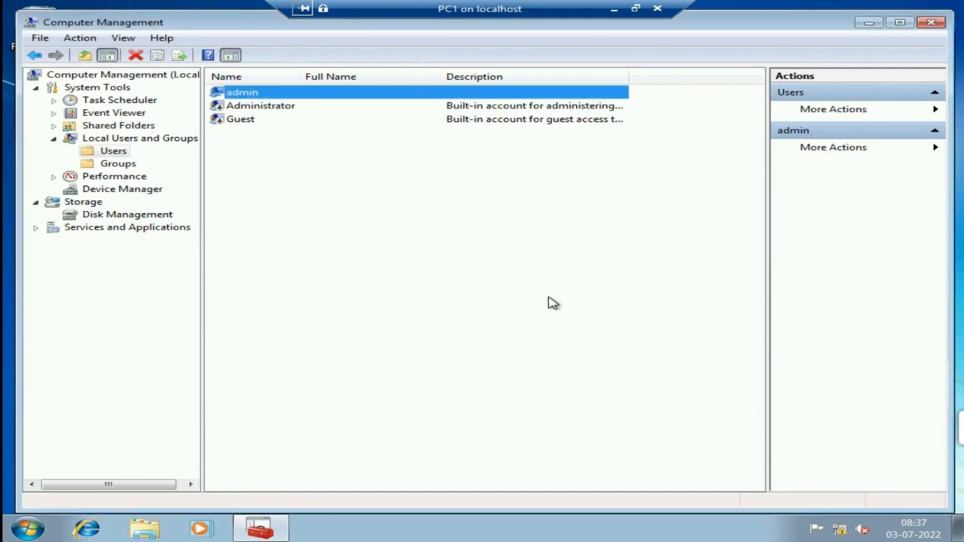
{"action": "double_click", "coordinate": [551, 8]}
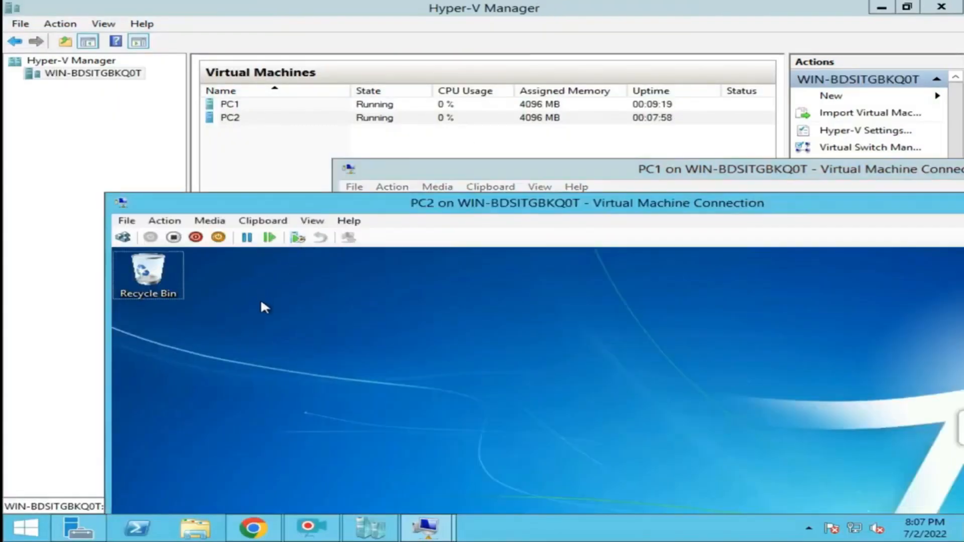
On PC2, open \\10.0.0.1 and log on with the admin account's user name and password.
{"action": "left_click", "coordinate": [260, 300]}
{"action": "double_click", "coordinate": [461, 203]}
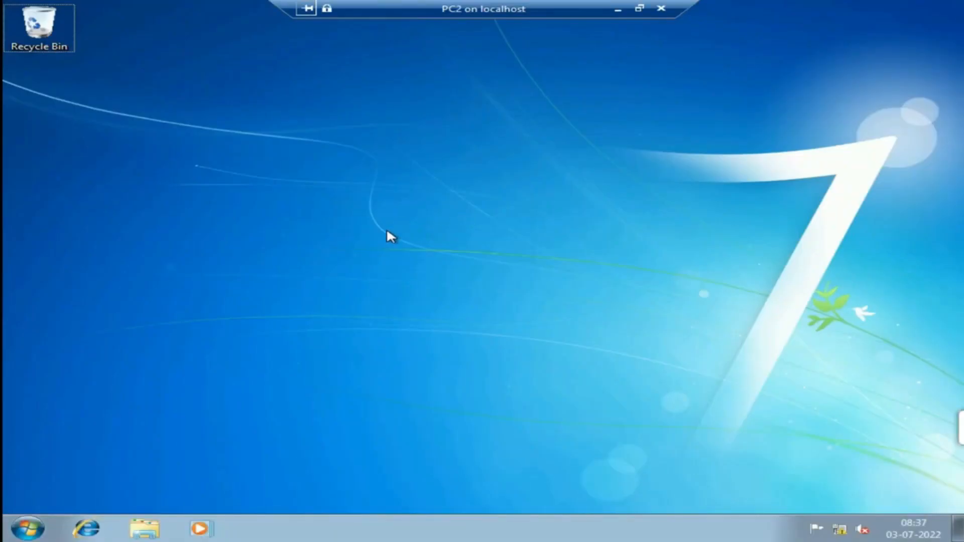
{"action": "key", "text": "super+r"}
{"action": "key", "text": "Return"}
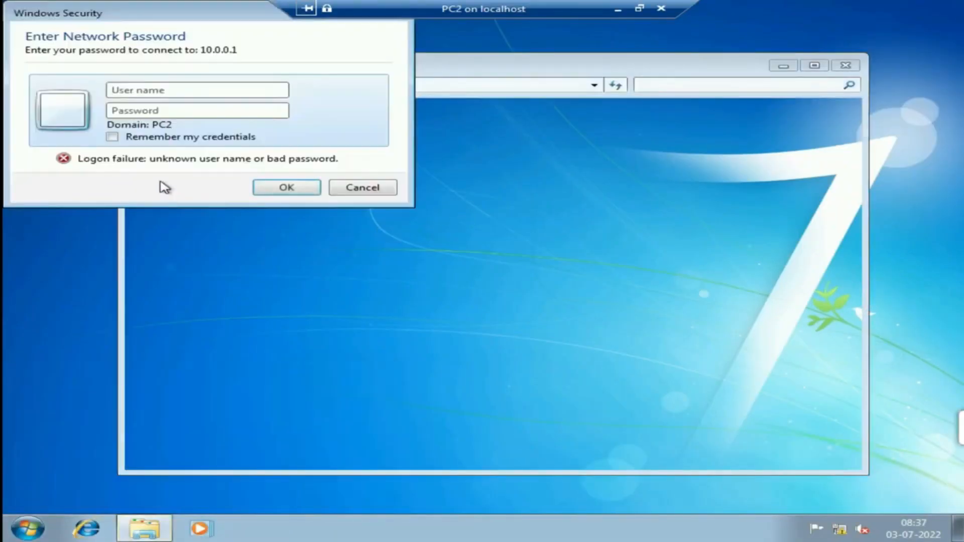
{"action": "type", "text": "admin"}
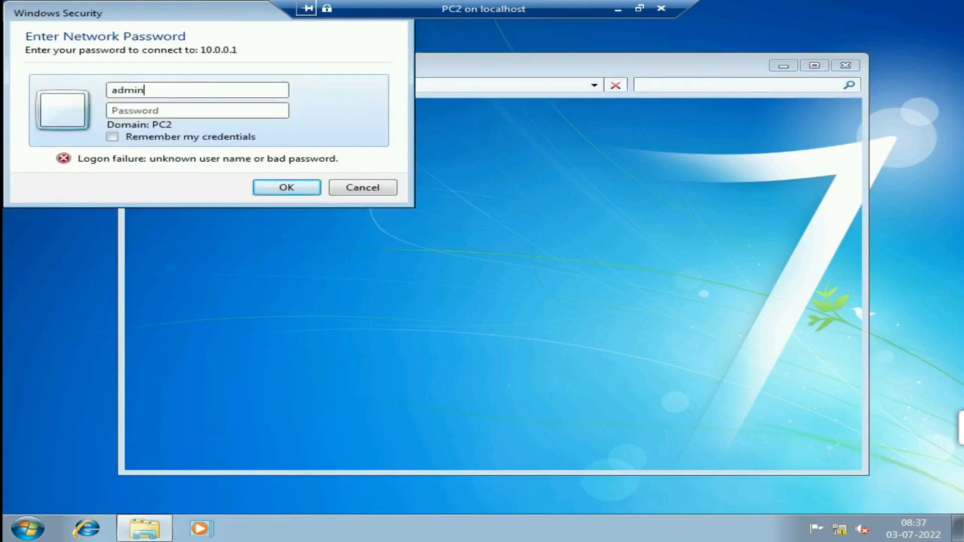
{"action": "key", "text": "Tab"}
{"action": "type", "text": "a23"}
{"action": "key", "text": "Return"}
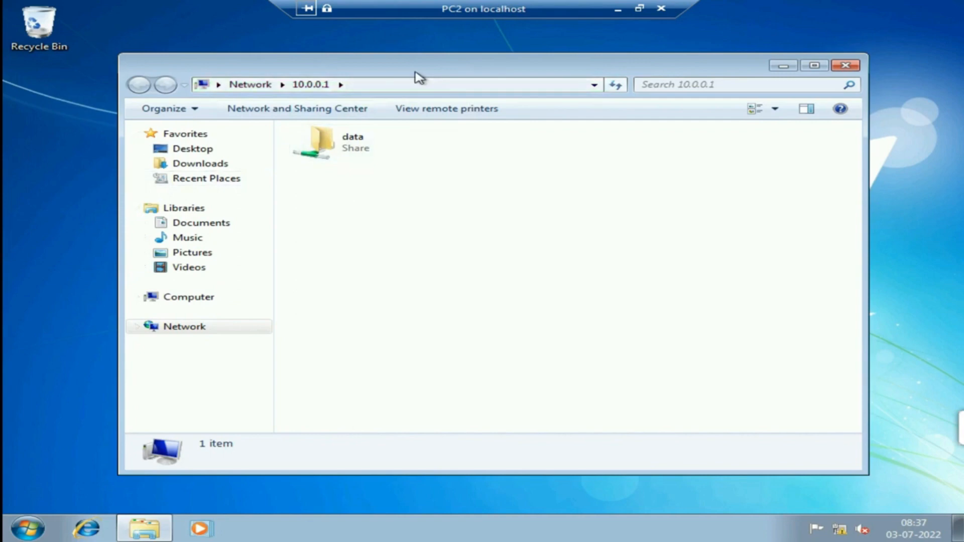
{"action": "left_click_drag", "start_coordinate": [415, 70], "coordinate": [638, 70]}
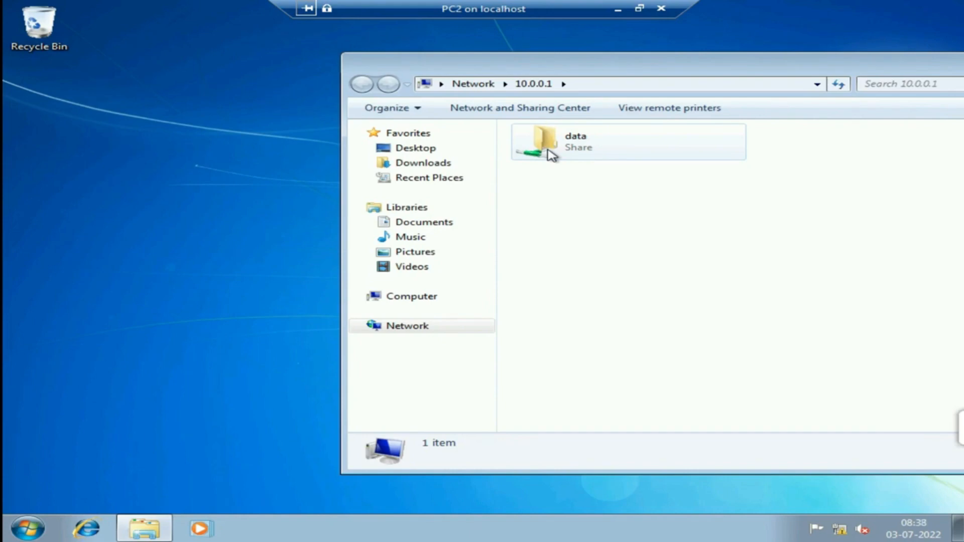
Maximize and restore the 10.0.0.1 folder window to review the shared DATA folder, then close it.
{"action": "double_click", "coordinate": [706, 74]}
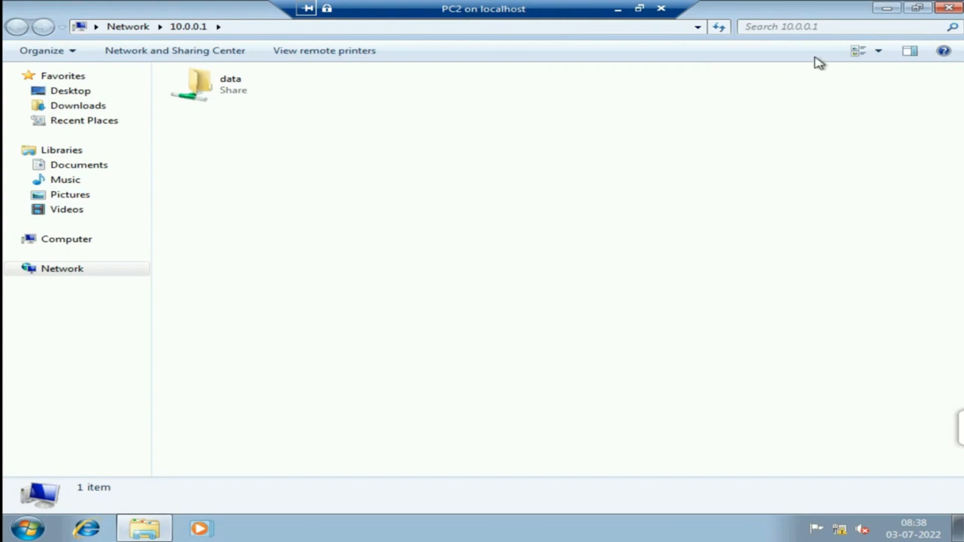
{"action": "double_click", "coordinate": [818, 11]}
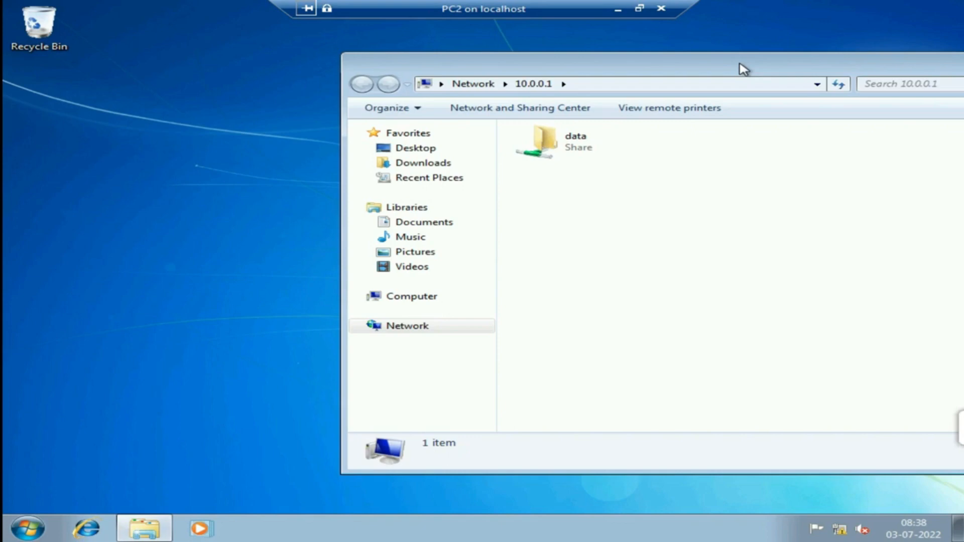
{"action": "double_click", "coordinate": [742, 69]}
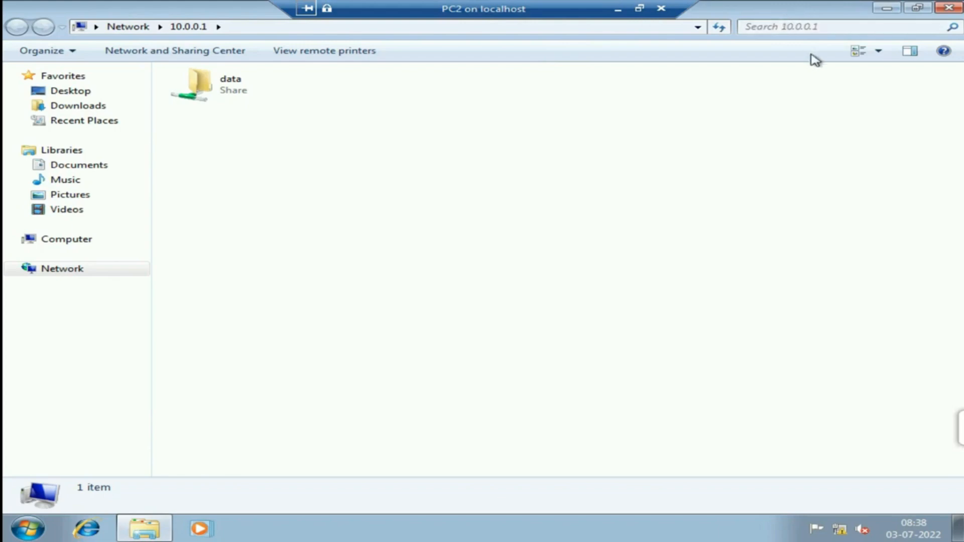
{"action": "left_click", "coordinate": [959, 7]}
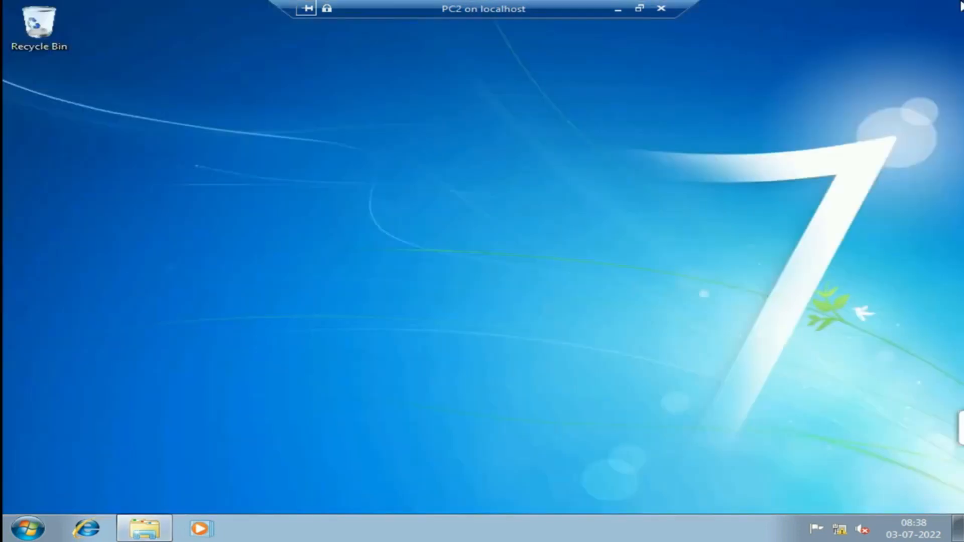
Restore PC2's connection from full screen and move its window up and left over the VM list.
{"action": "left_click", "coordinate": [634, 13]}
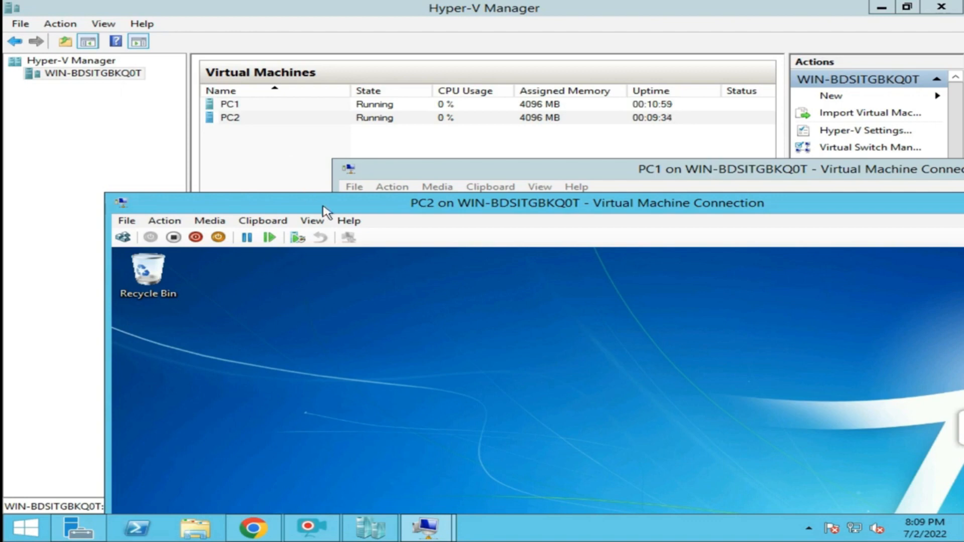
{"action": "left_click_drag", "start_coordinate": [317, 211], "coordinate": [273, 136]}
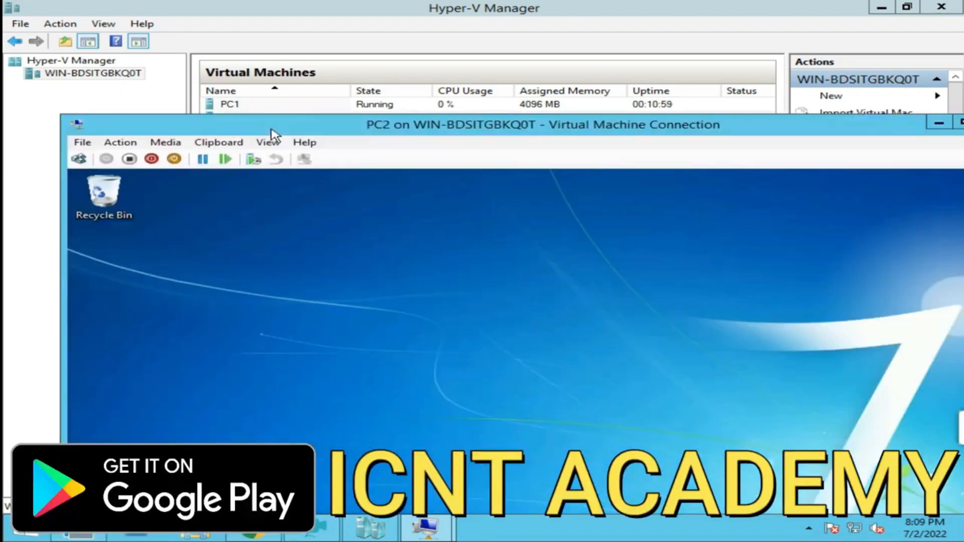